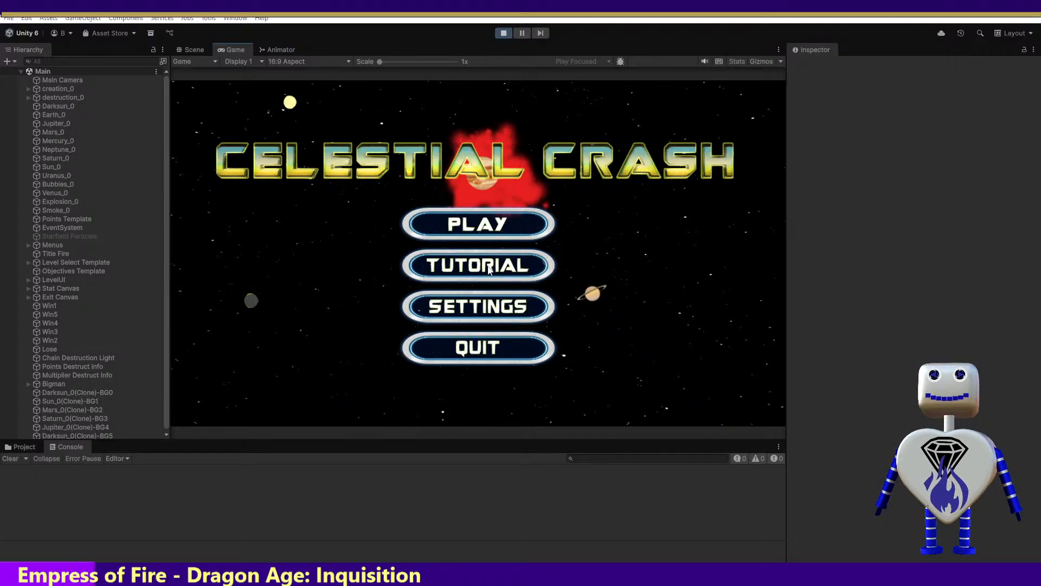
Step: Start the level 1 Skill Challenge from the running game's main menu
{"action": "left_click", "coordinate": [479, 230]}
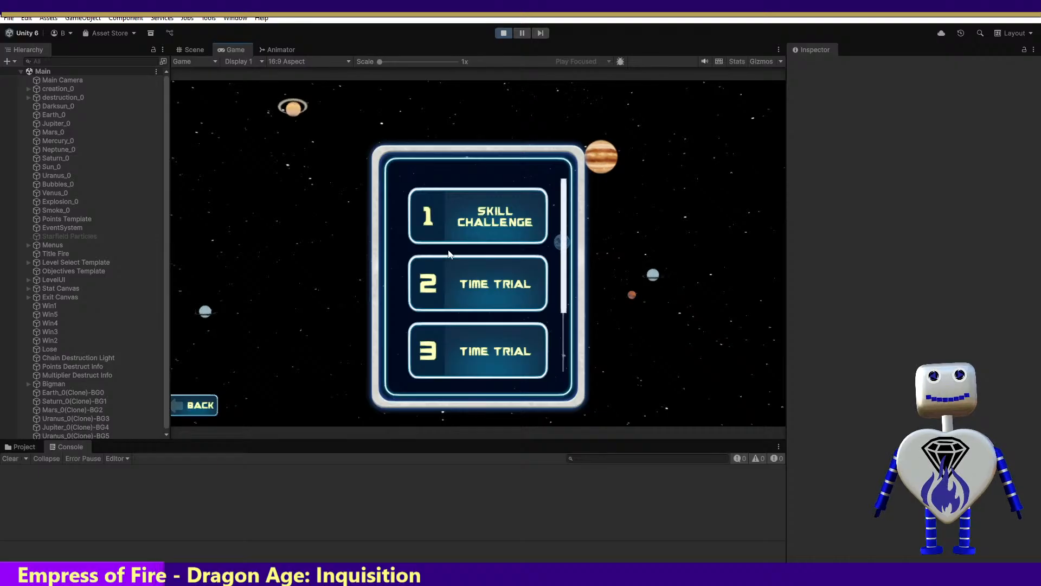
{"action": "left_click", "coordinate": [507, 224]}
{"action": "left_click", "coordinate": [719, 276]}
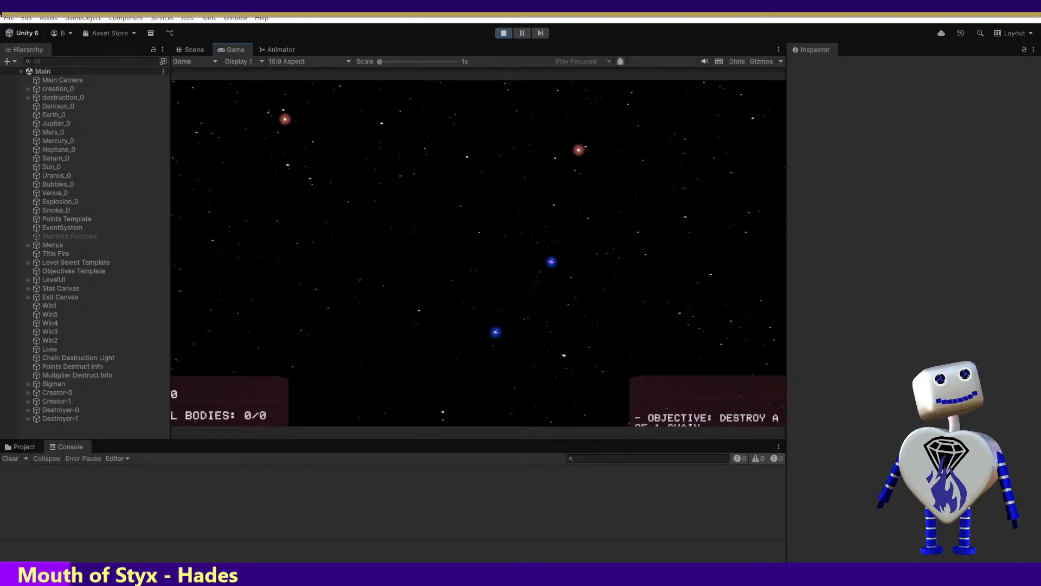
Step: Compare the running level's points and objective panels with the info screen.png mockup and close the image
{"action": "left_click_drag", "start_coordinate": [619, 561], "coordinate": [597, 198]}
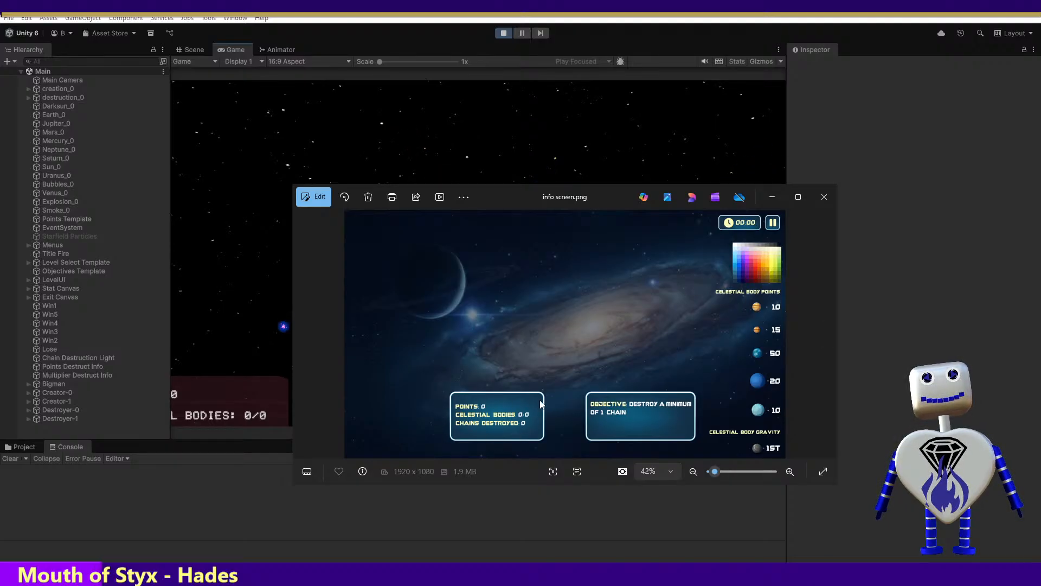
{"action": "left_click_drag", "start_coordinate": [592, 413], "coordinate": [573, 429]}
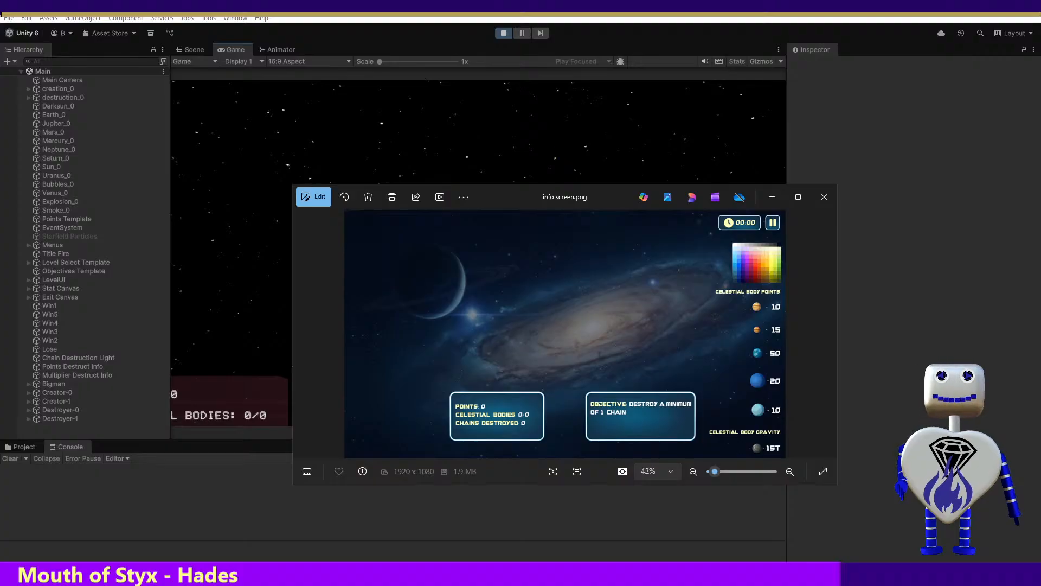
{"action": "key", "text": "alt+F4"}
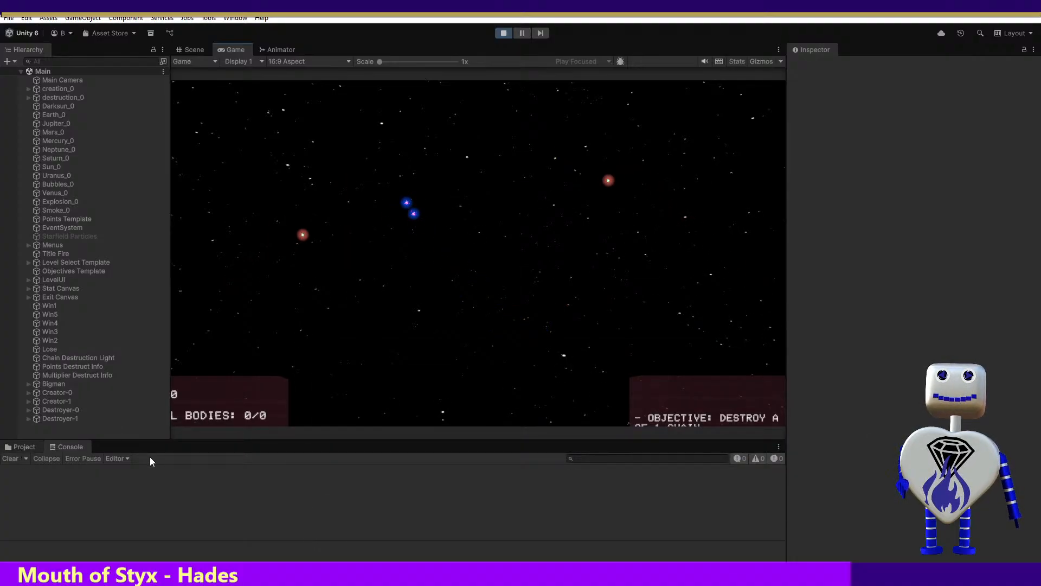
Step: Delete the Title-UI image from the project's Images folder
{"action": "left_click", "coordinate": [16, 449]}
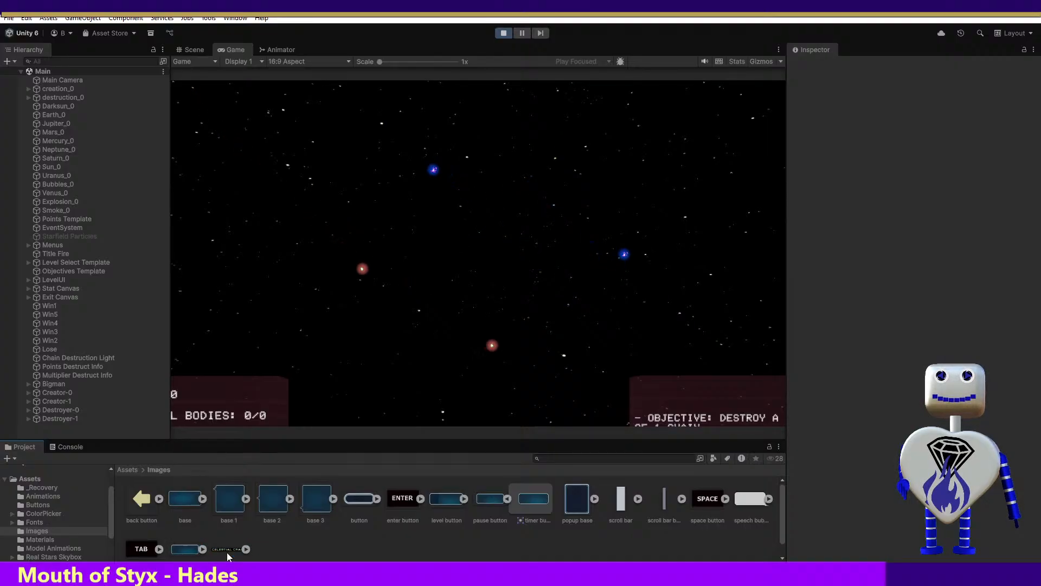
{"action": "scroll", "coordinate": [224, 549], "scroll_direction": "down", "scroll_amount": 1}
{"action": "left_click", "coordinate": [223, 537]}
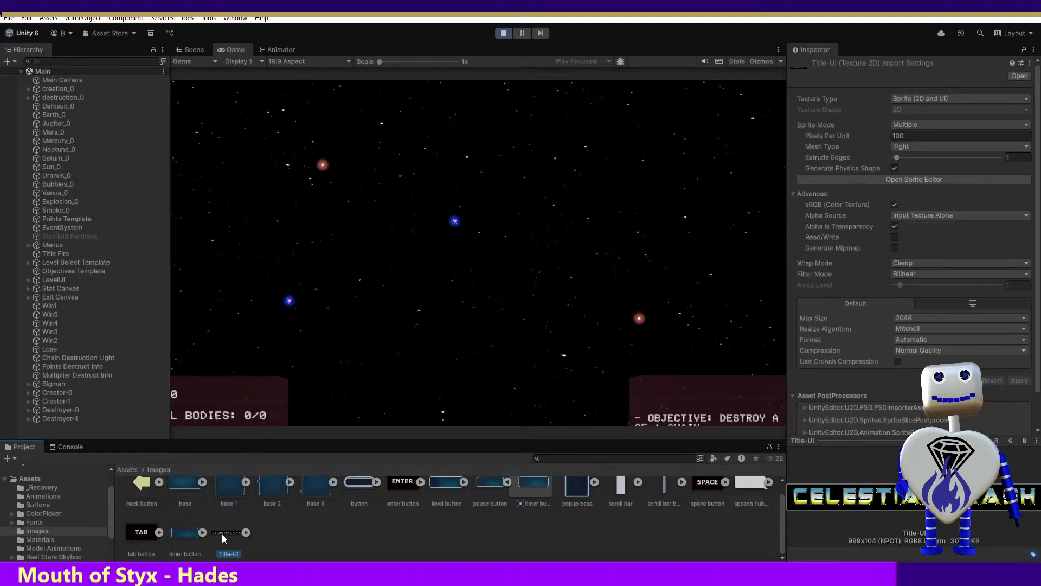
{"action": "right_click", "coordinate": [222, 537]}
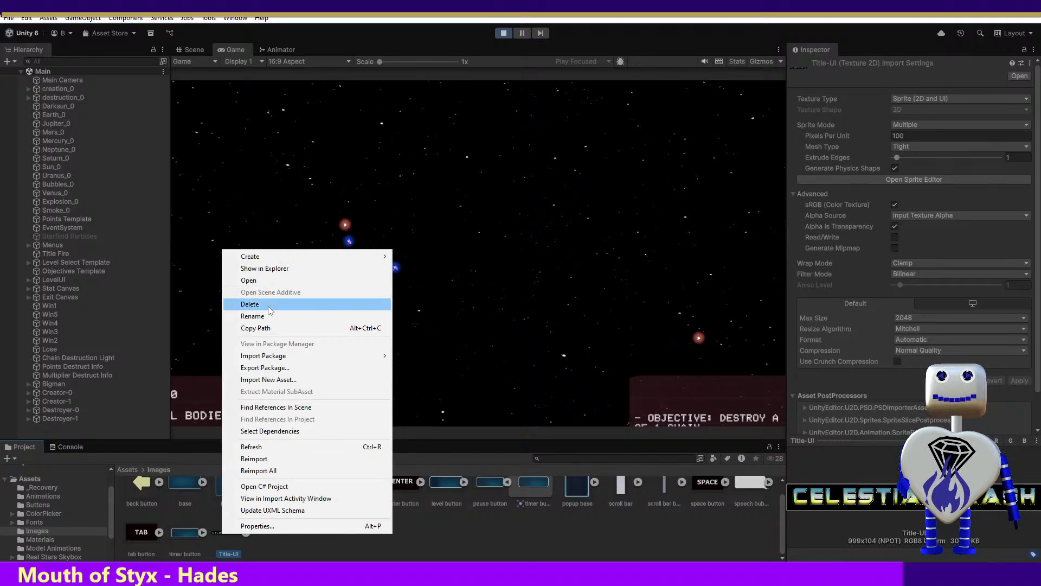
{"action": "left_click", "coordinate": [250, 304]}
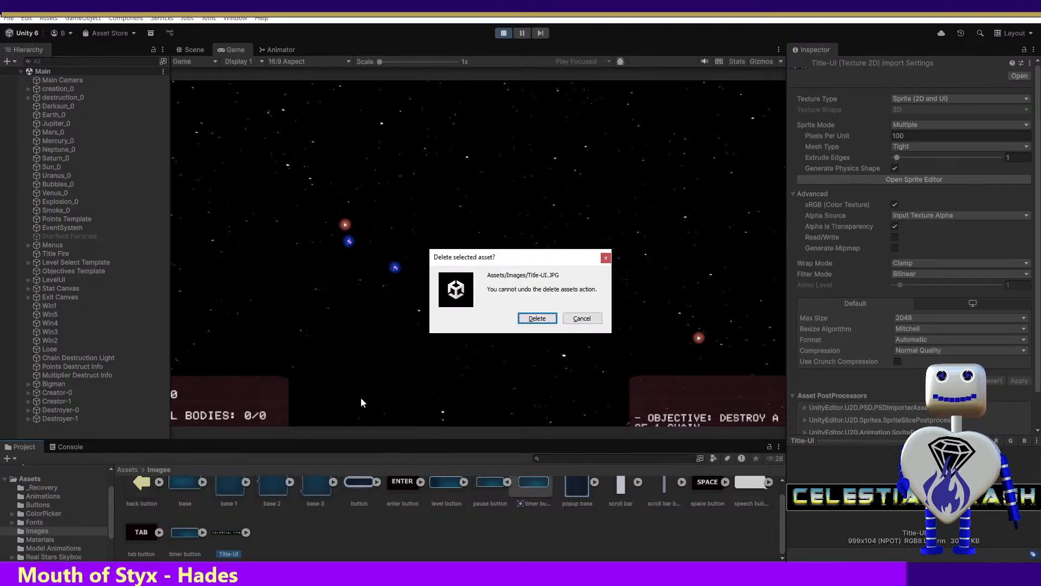
{"action": "left_click", "coordinate": [535, 319]}
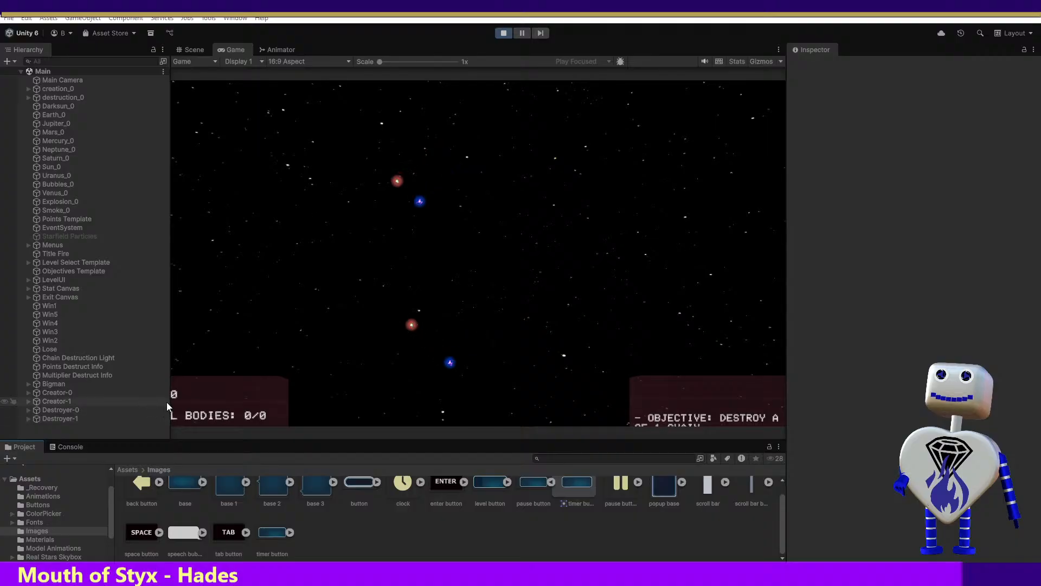
Step: Narrow the Hierarchy to enlarge the game view, and preview the base image asset with its import settings
{"action": "left_click_drag", "start_coordinate": [168, 404], "coordinate": [117, 402]}
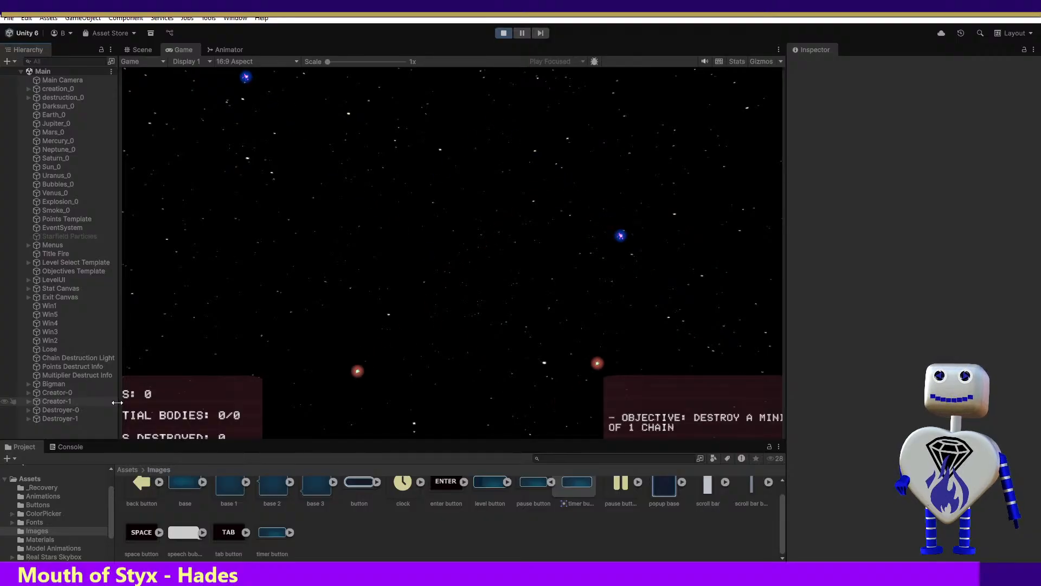
{"action": "left_click_drag", "start_coordinate": [117, 402], "coordinate": [118, 403]}
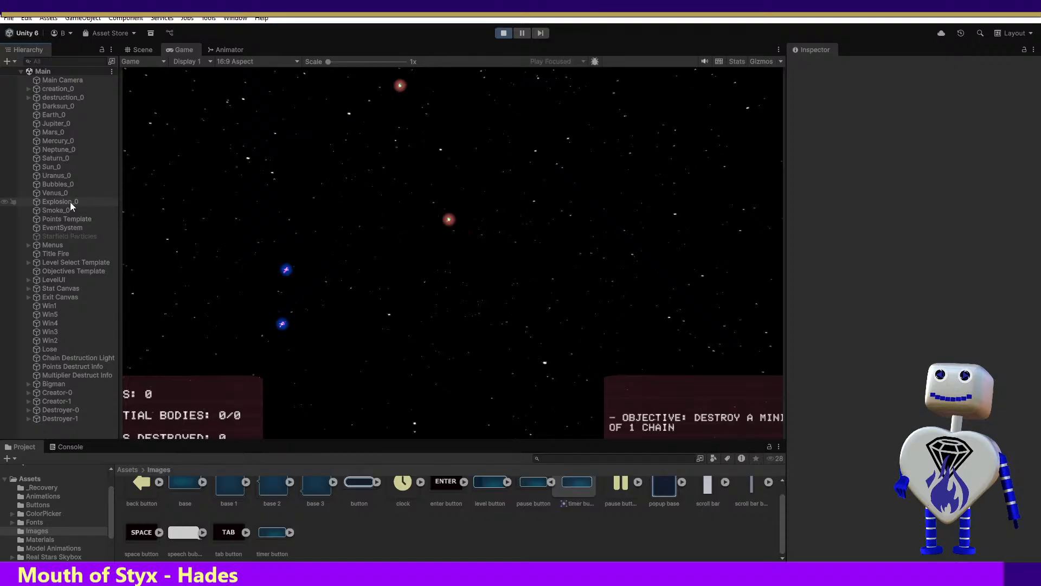
{"action": "left_click", "coordinate": [193, 499]}
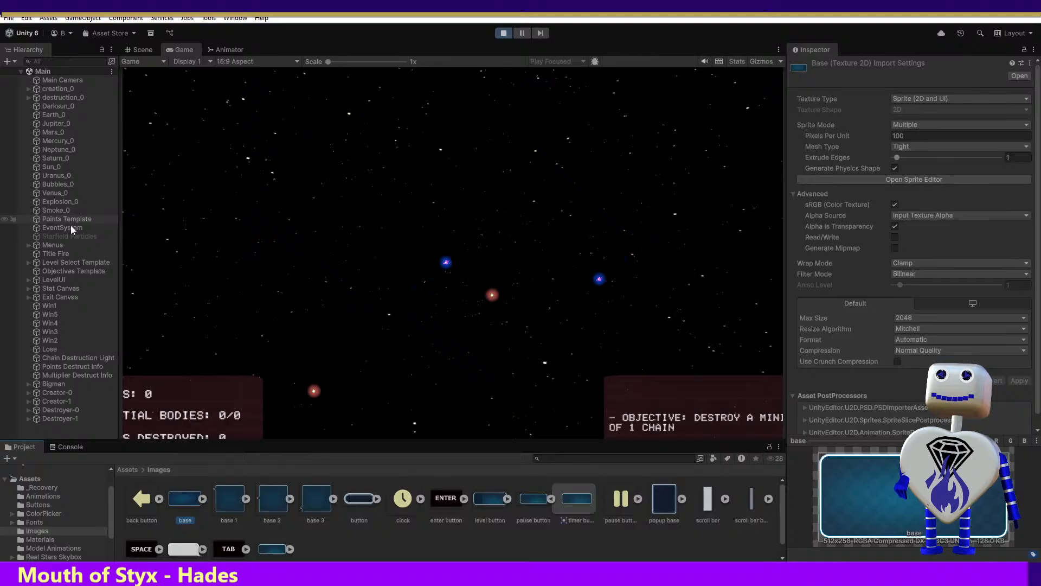
Step: Examine the Timer object and its parent LevelUI Canvas under LevelUI
{"action": "left_click", "coordinate": [29, 279]}
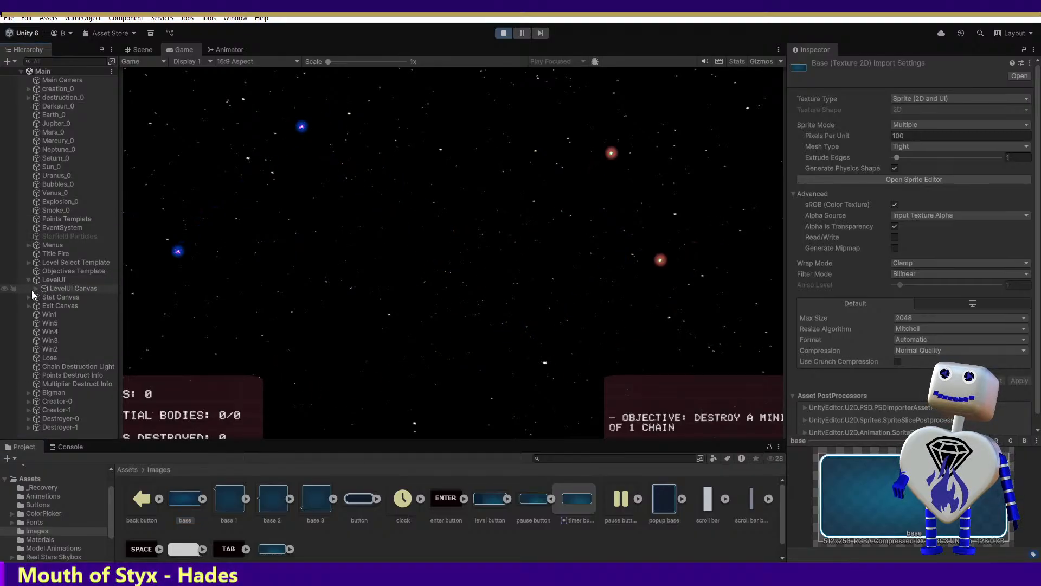
{"action": "left_click", "coordinate": [36, 288]}
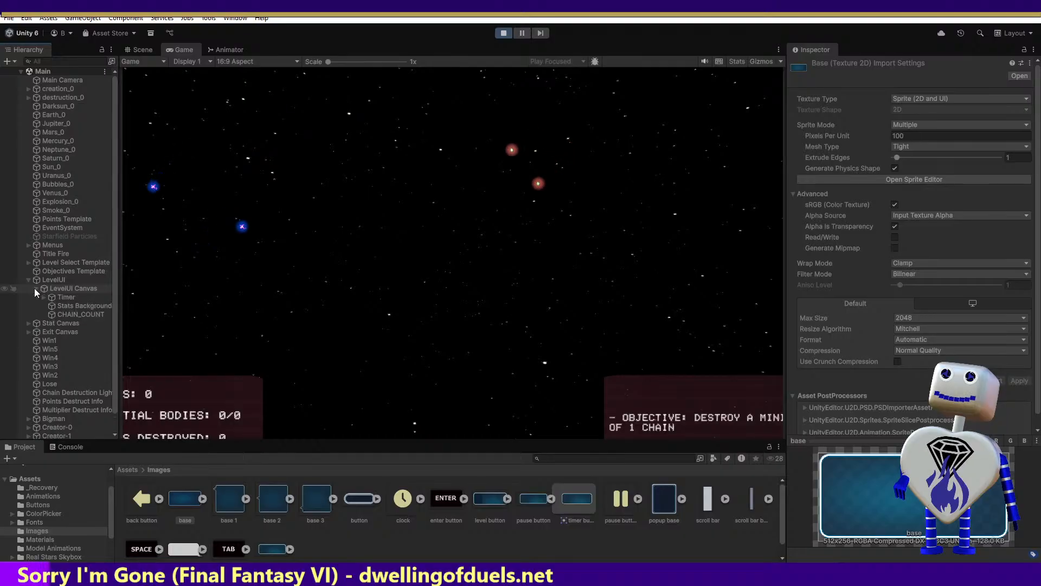
{"action": "left_click", "coordinate": [44, 297]}
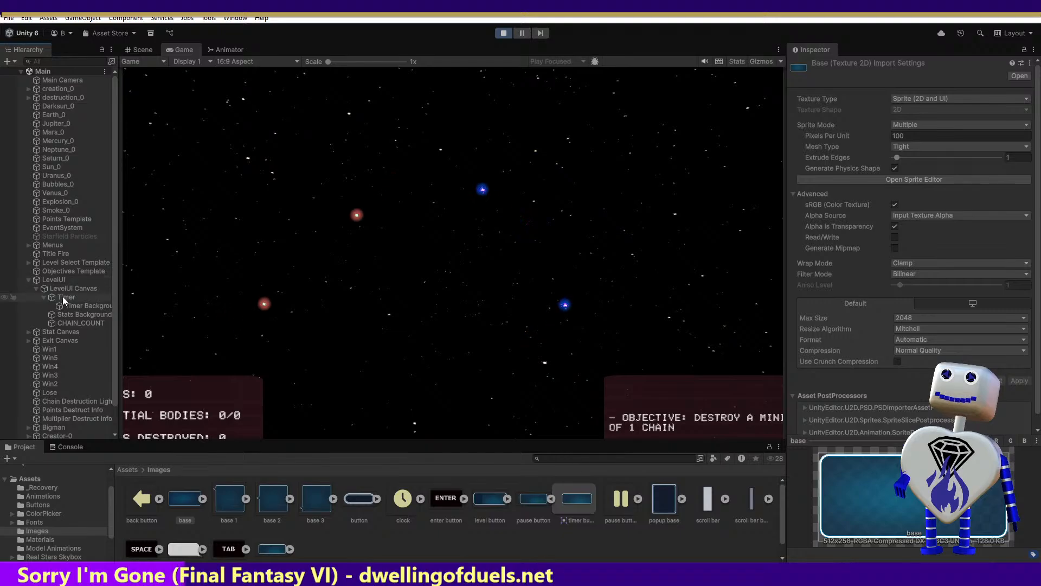
{"action": "left_click", "coordinate": [63, 298]}
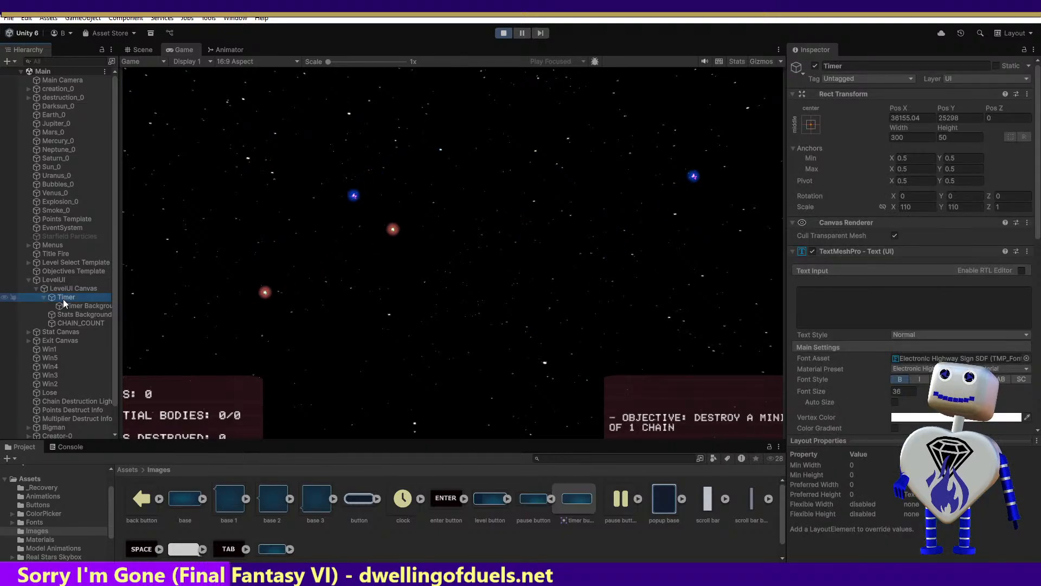
{"action": "left_click", "coordinate": [38, 290]}
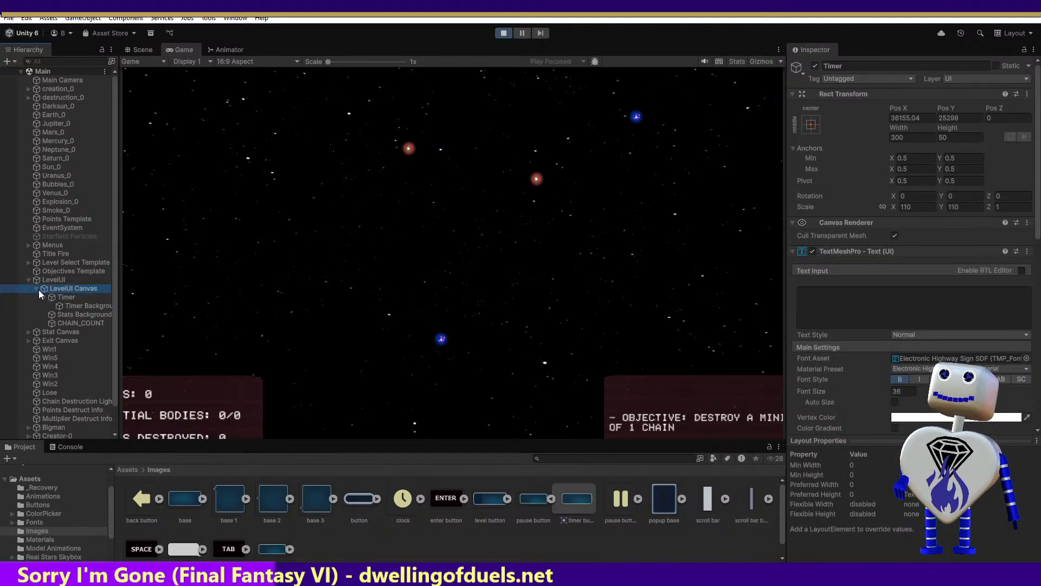
{"action": "left_click", "coordinate": [36, 288]}
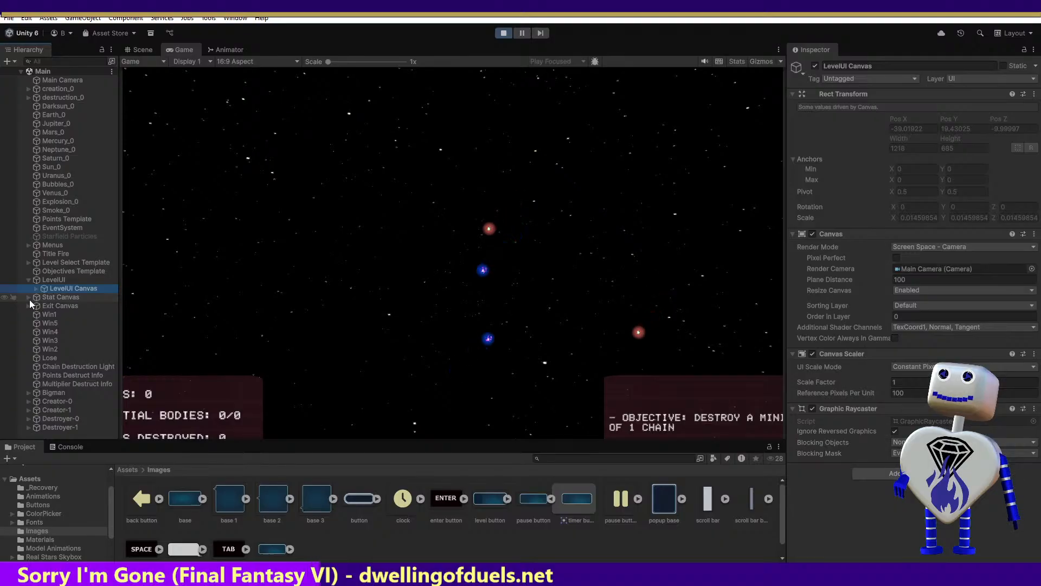
Step: Examine the Stats Holder in the Stat Canvas and the sprite setup of its Stats Background
{"action": "left_click", "coordinate": [30, 298]}
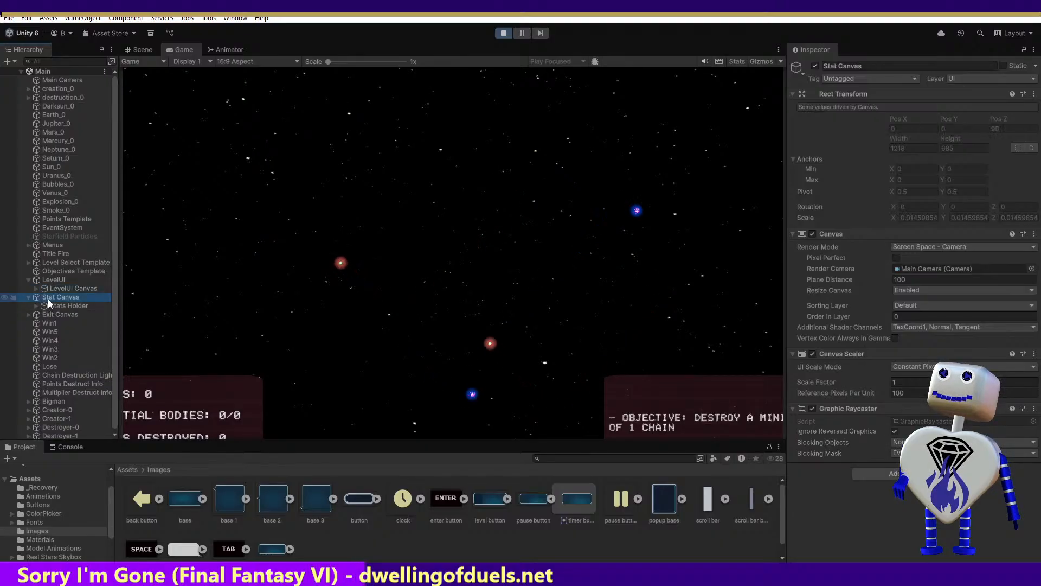
{"action": "left_click", "coordinate": [42, 306]}
{"action": "left_click", "coordinate": [37, 305]}
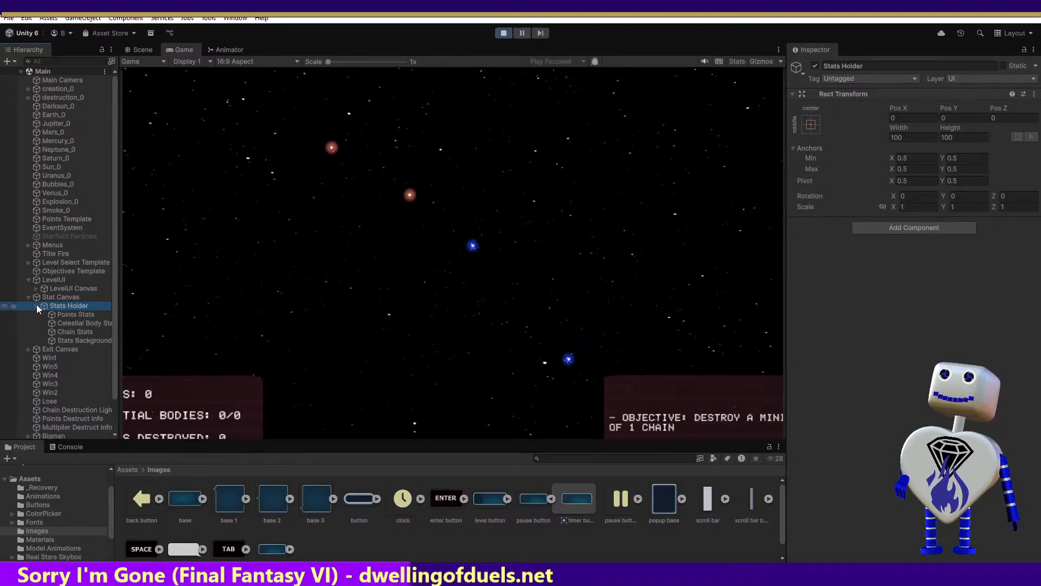
{"action": "left_click", "coordinate": [71, 339]}
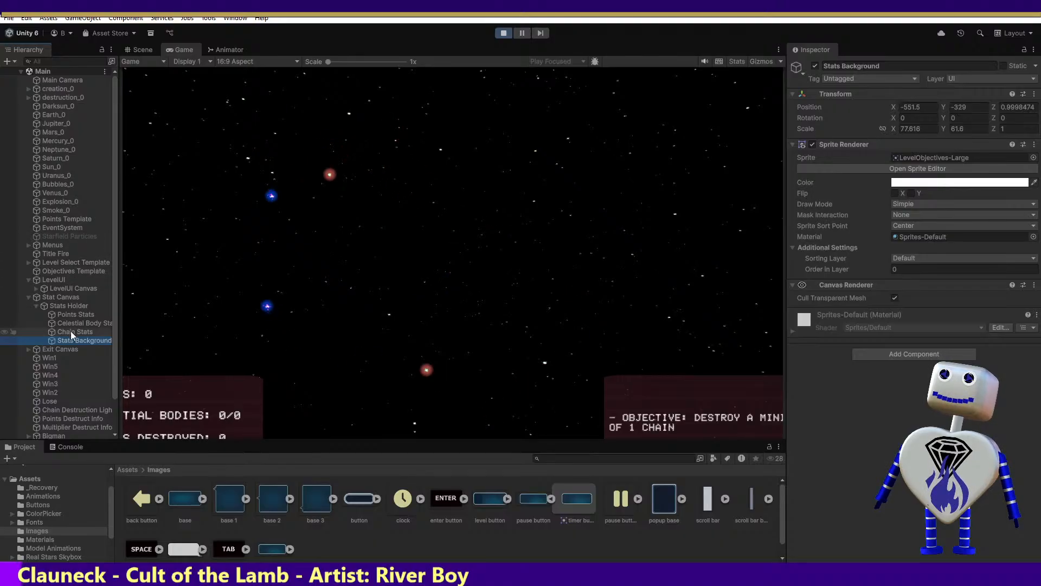
{"action": "left_click", "coordinate": [64, 305]}
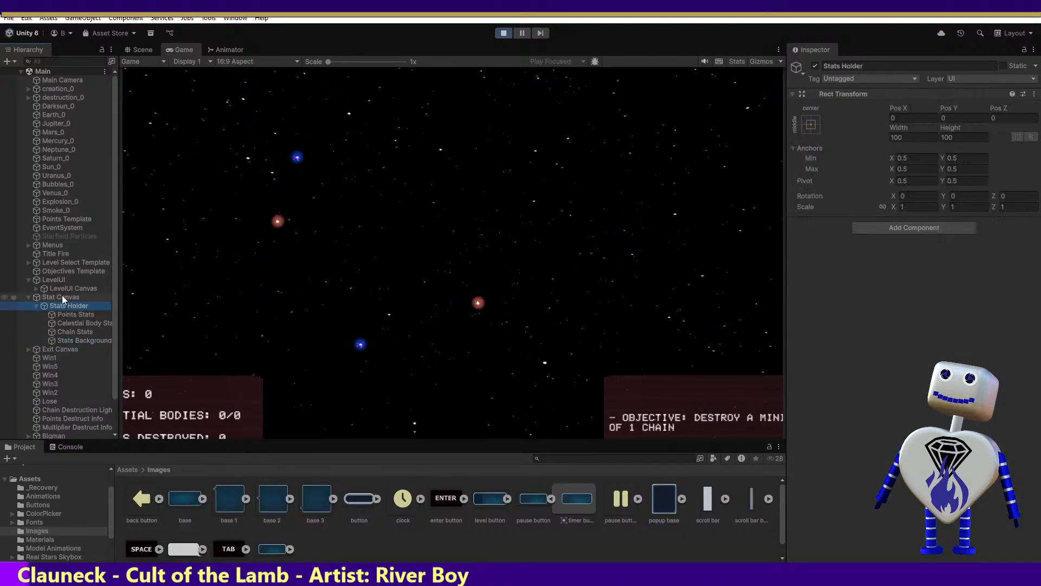
Step: Compare the component setup of MainMenu's Play Button with that of the Stats Background under Stats Holder
{"action": "left_click", "coordinate": [29, 244]}
{"action": "left_click", "coordinate": [50, 254]}
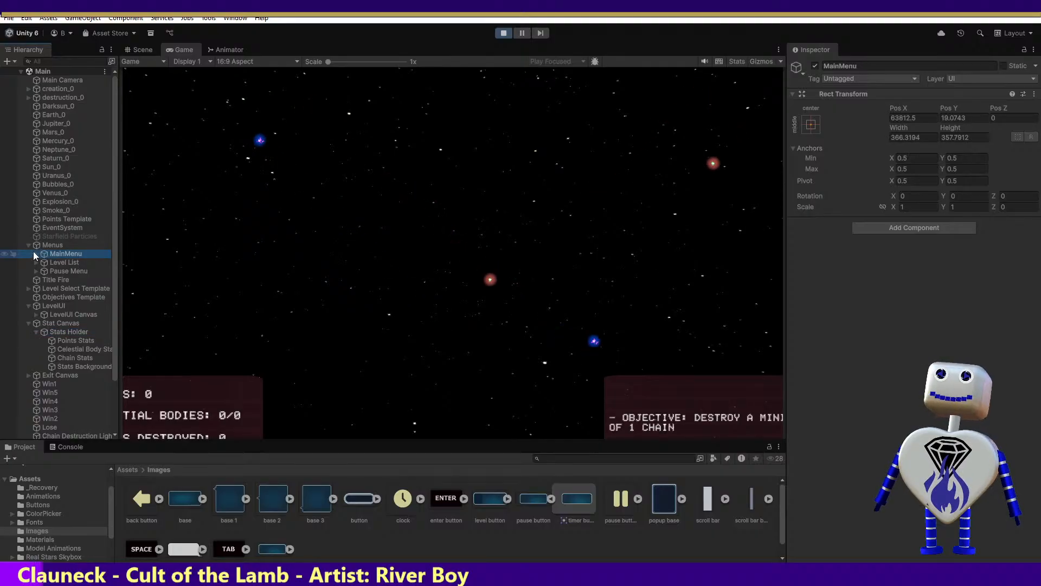
{"action": "left_click", "coordinate": [36, 253]}
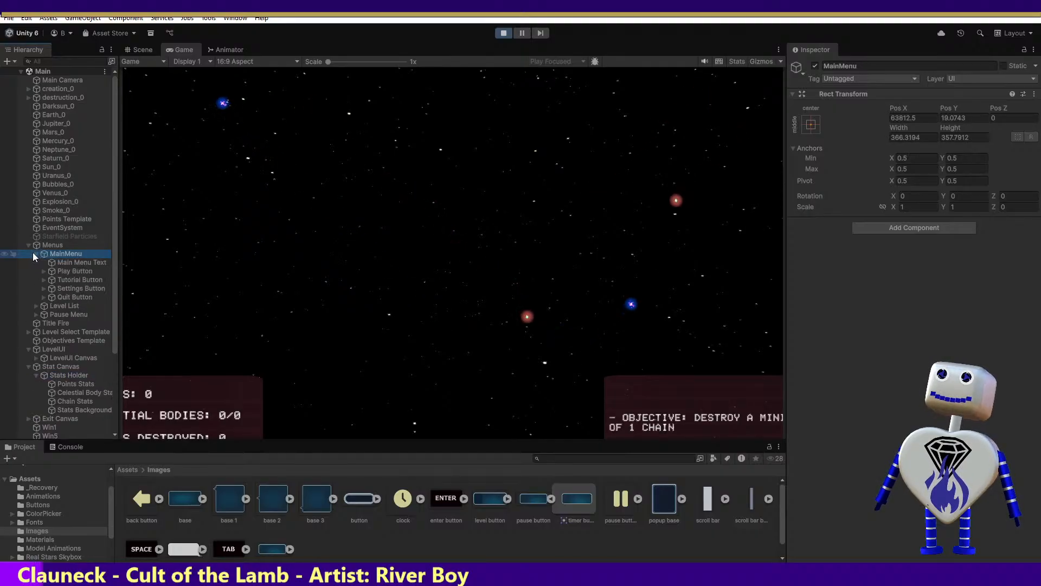
{"action": "left_click", "coordinate": [54, 271]}
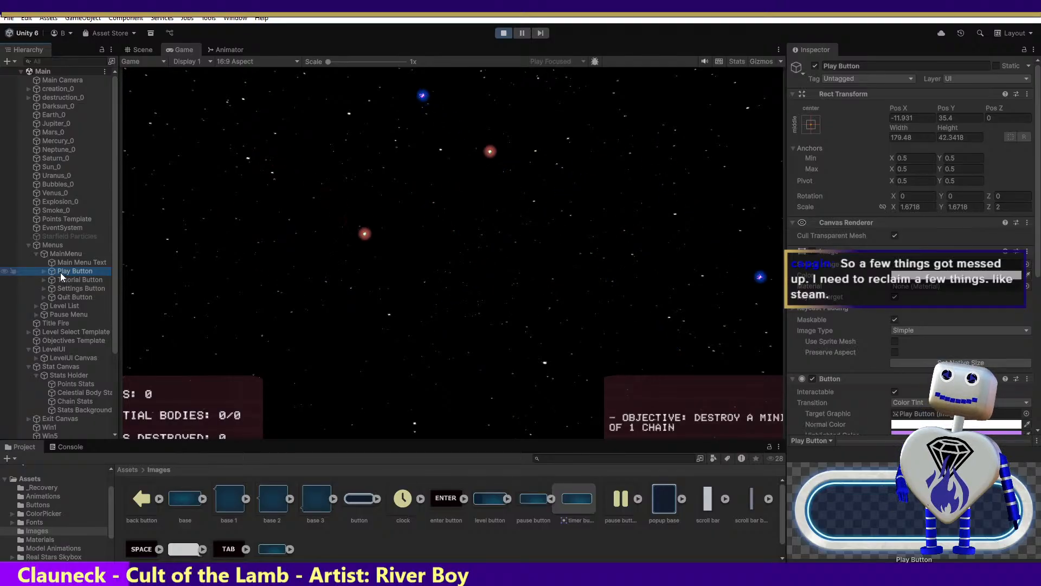
{"action": "left_click", "coordinate": [71, 367]}
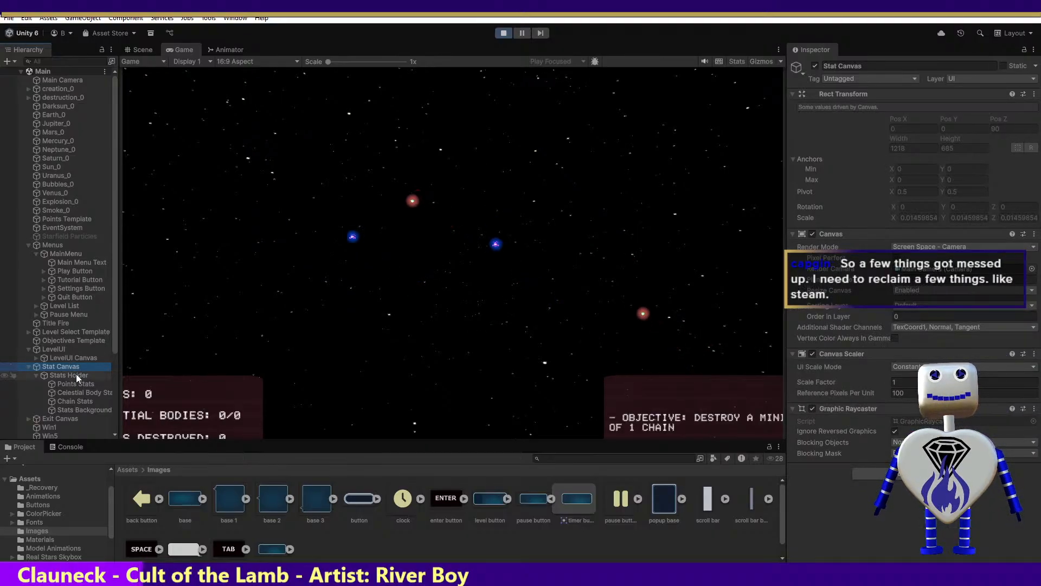
{"action": "left_click", "coordinate": [76, 376]}
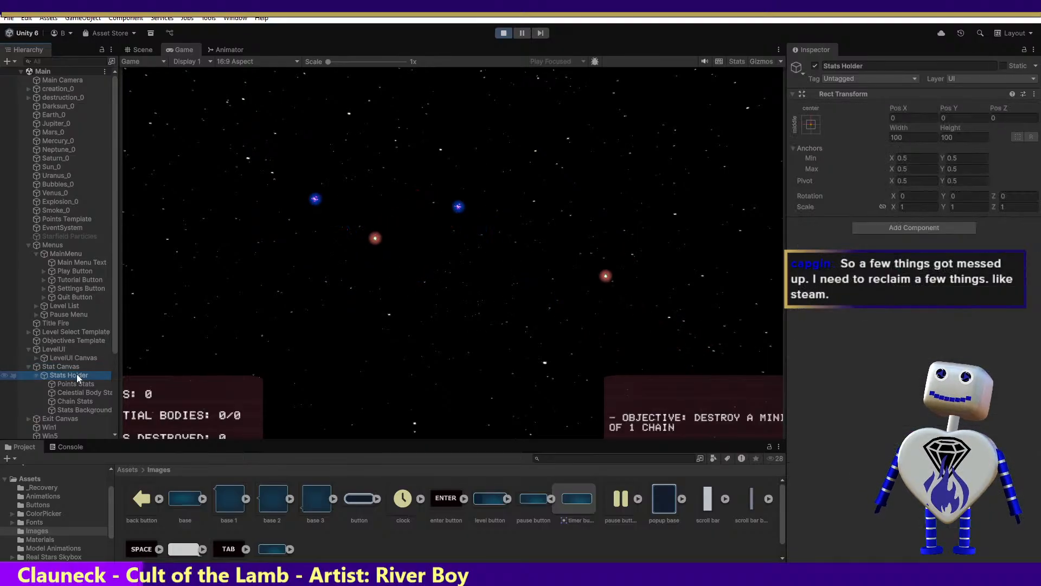
{"action": "left_click", "coordinate": [83, 410]}
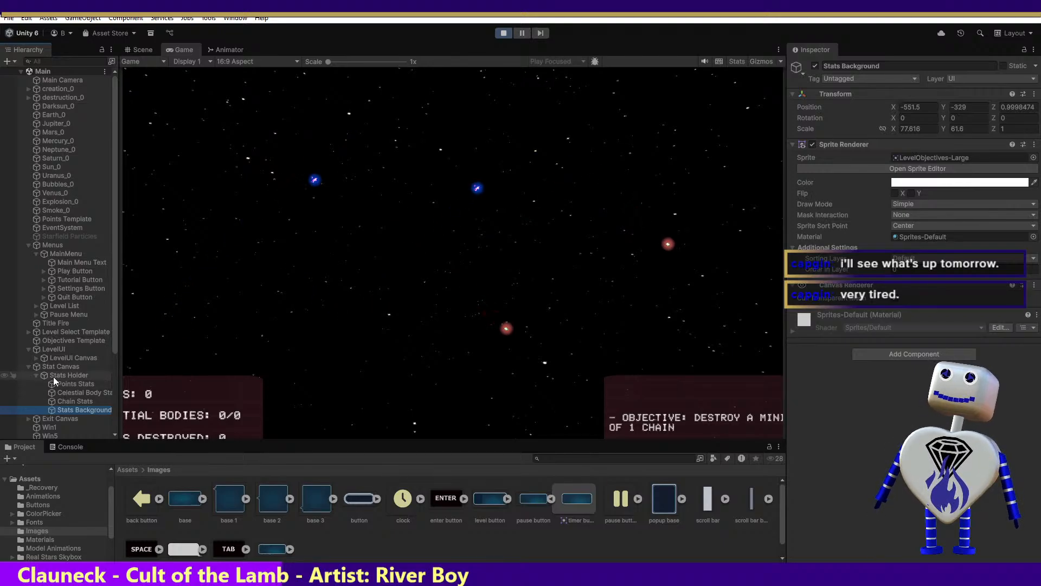
Step: Toggle the Stats Background under LevelUI Canvas off and back on to identify which in-game panel it draws
{"action": "left_click", "coordinate": [36, 358]}
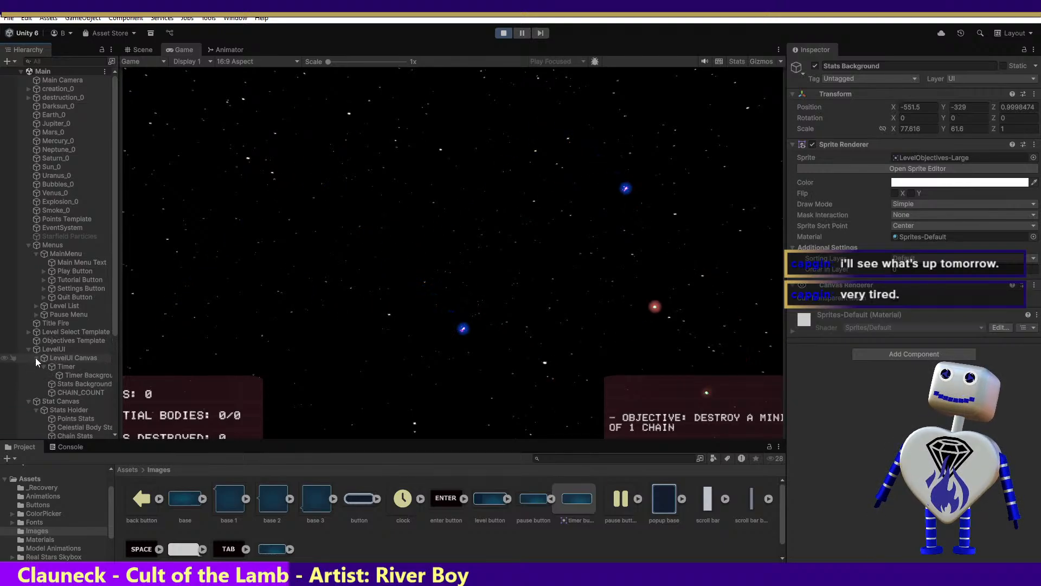
{"action": "left_click", "coordinate": [46, 366]}
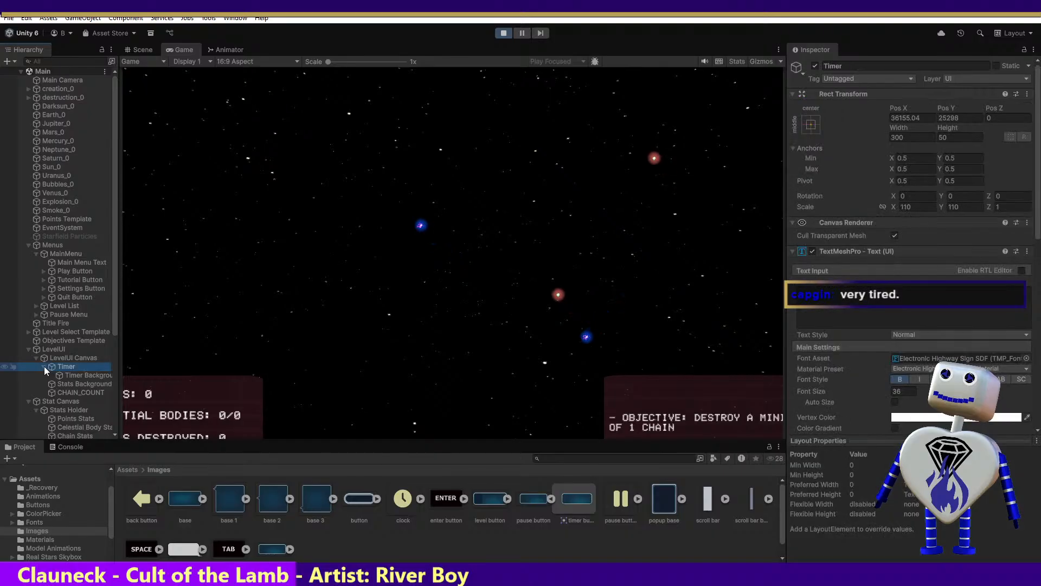
{"action": "left_click", "coordinate": [44, 366]}
{"action": "left_click", "coordinate": [54, 375]}
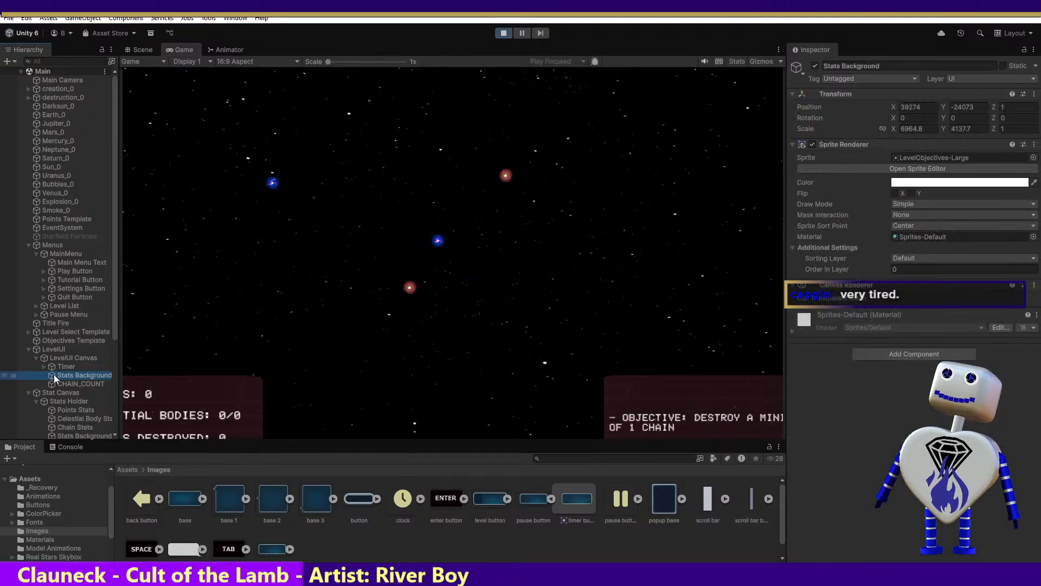
{"action": "left_click", "coordinate": [814, 66]}
{"action": "left_click", "coordinate": [814, 66]}
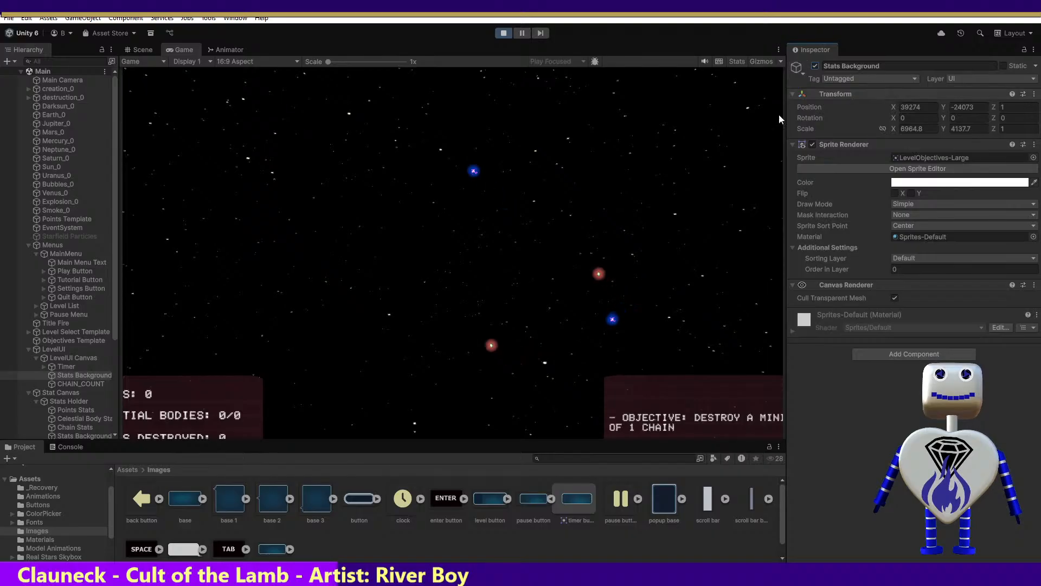
Step: Examine MainMenu's Play Button image and the font settings of its child Play text
{"action": "left_click", "coordinate": [71, 272]}
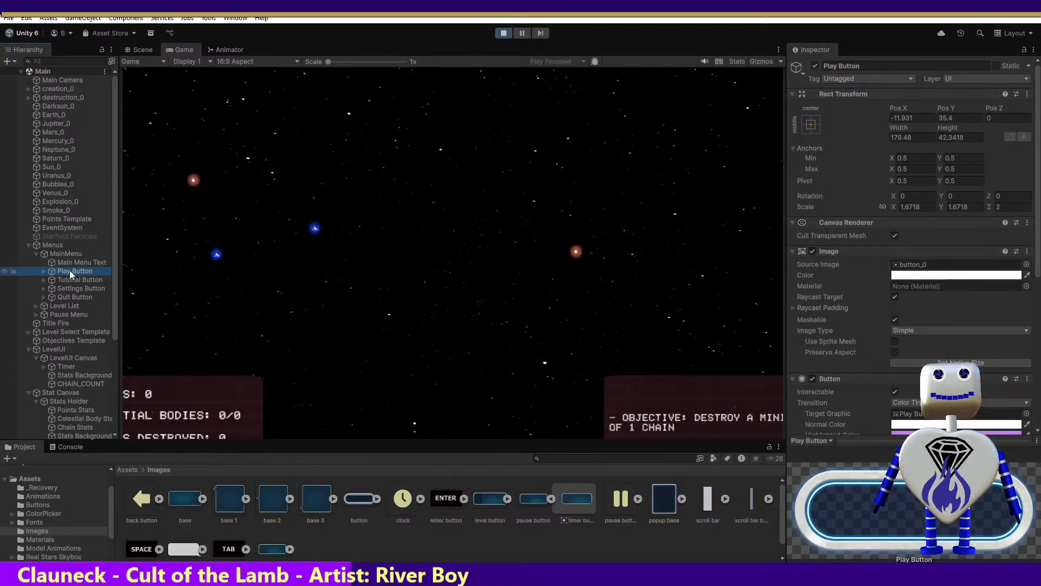
{"action": "left_click", "coordinate": [44, 271]}
{"action": "left_click", "coordinate": [54, 279]}
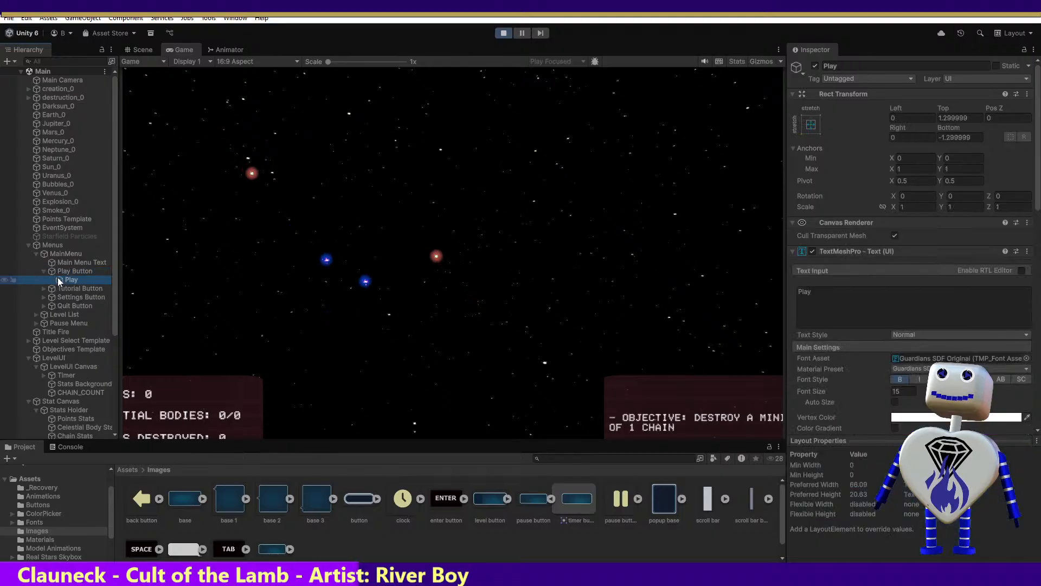
Step: Compare the text settings of Main Menu Text and the Play label with the image setup of MainMenu's Play Button
{"action": "left_click", "coordinate": [70, 271]}
{"action": "left_click", "coordinate": [75, 263]}
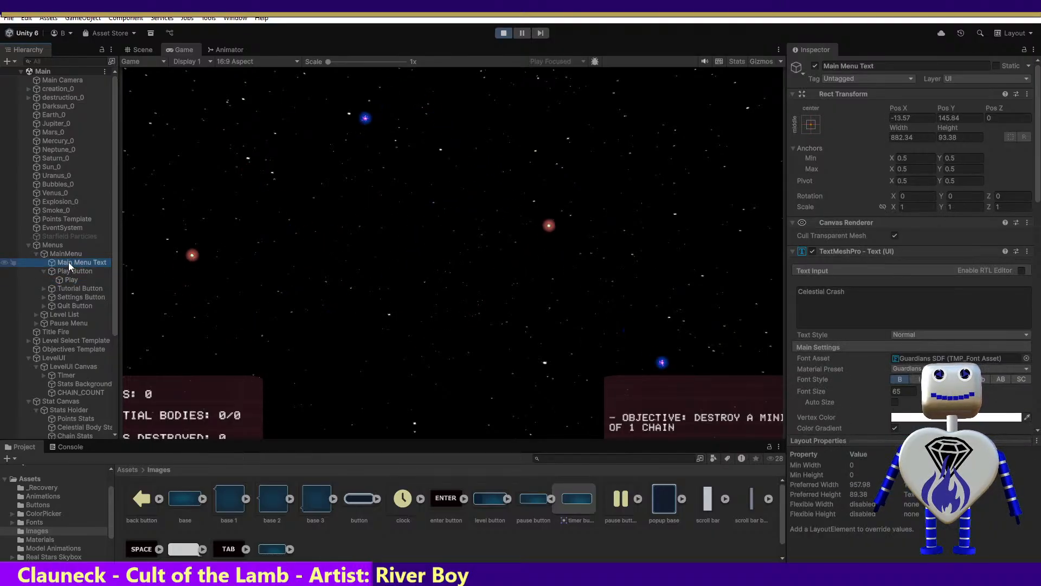
{"action": "left_click", "coordinate": [70, 271]}
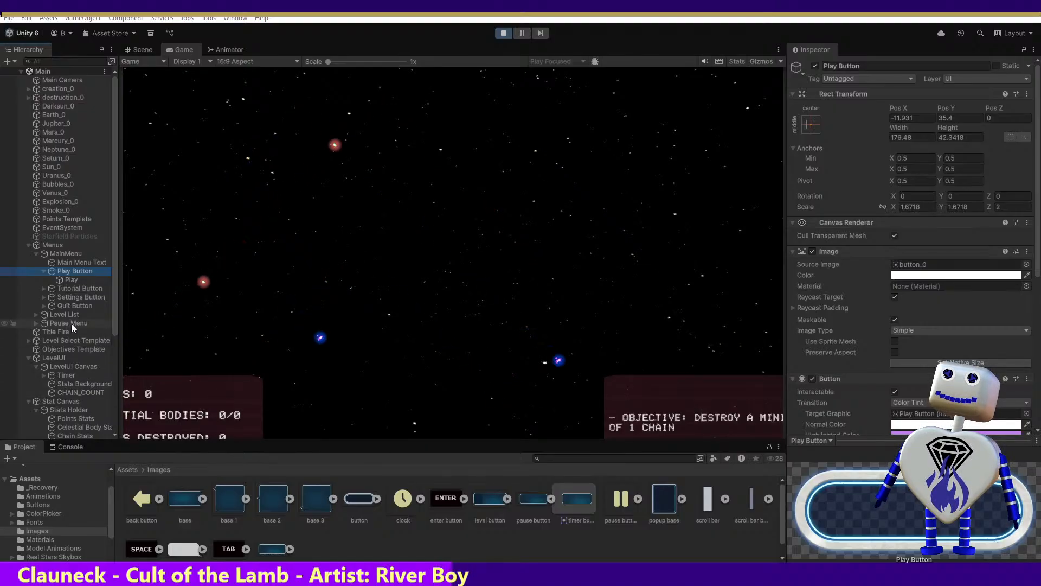
{"action": "left_click", "coordinate": [67, 280]}
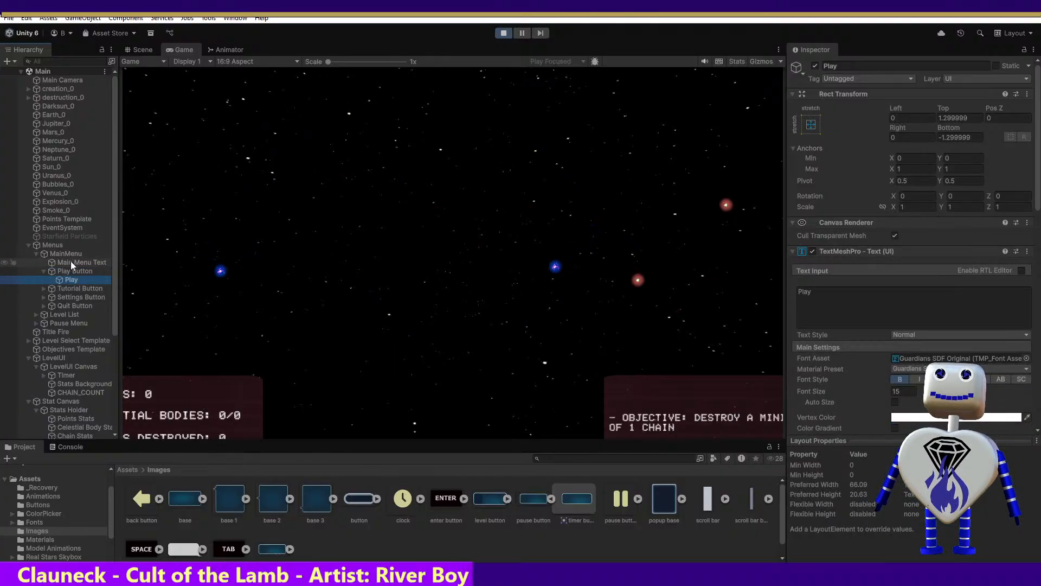
{"action": "left_click", "coordinate": [69, 273]}
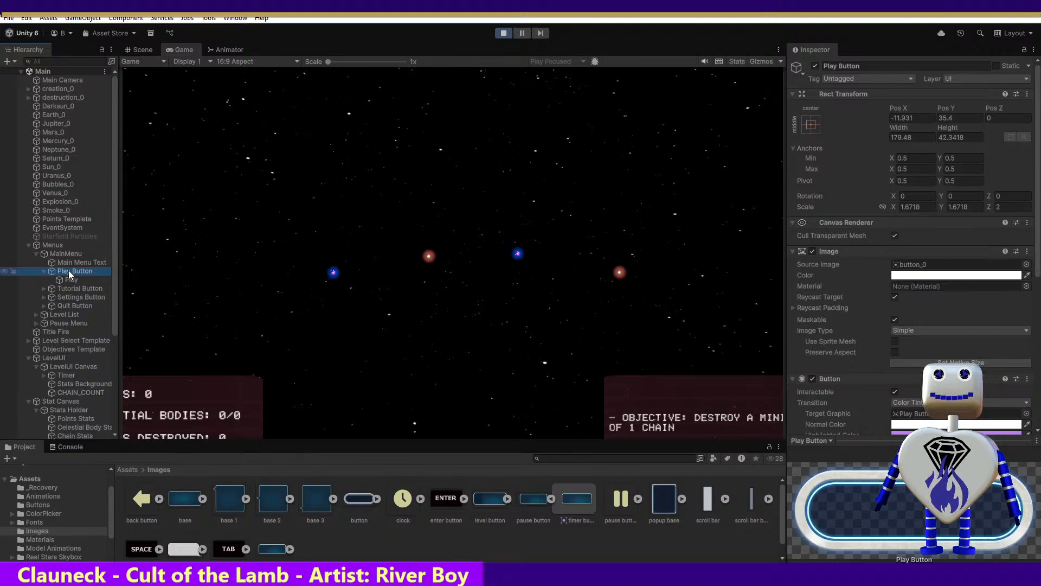
Step: Review CHAIN_COUNT and the Stats Background under LevelUI Canvas, and select the Stats Background under Stats Holder
{"action": "left_click", "coordinate": [78, 392]}
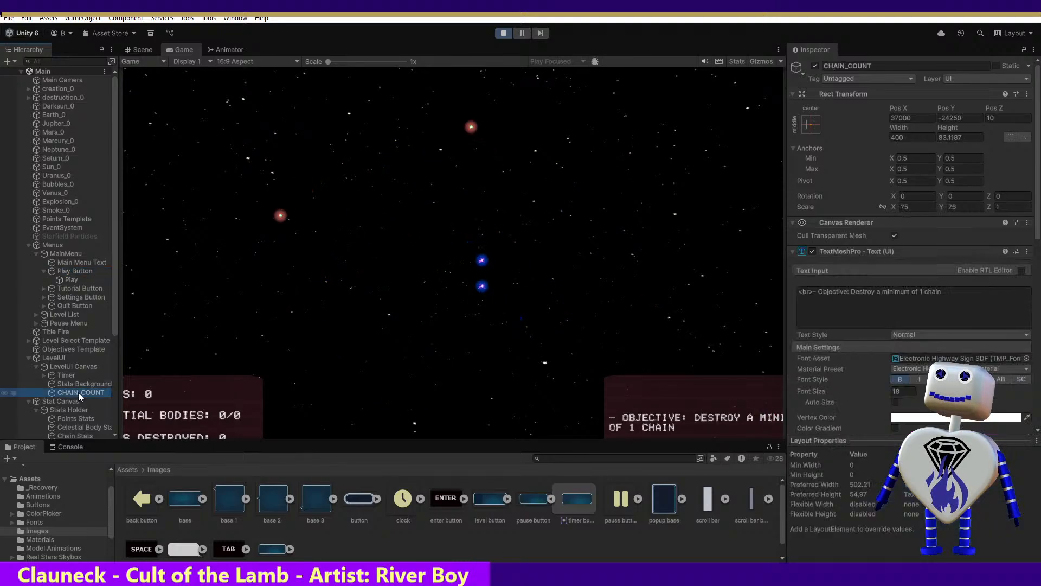
{"action": "left_click", "coordinate": [78, 386]}
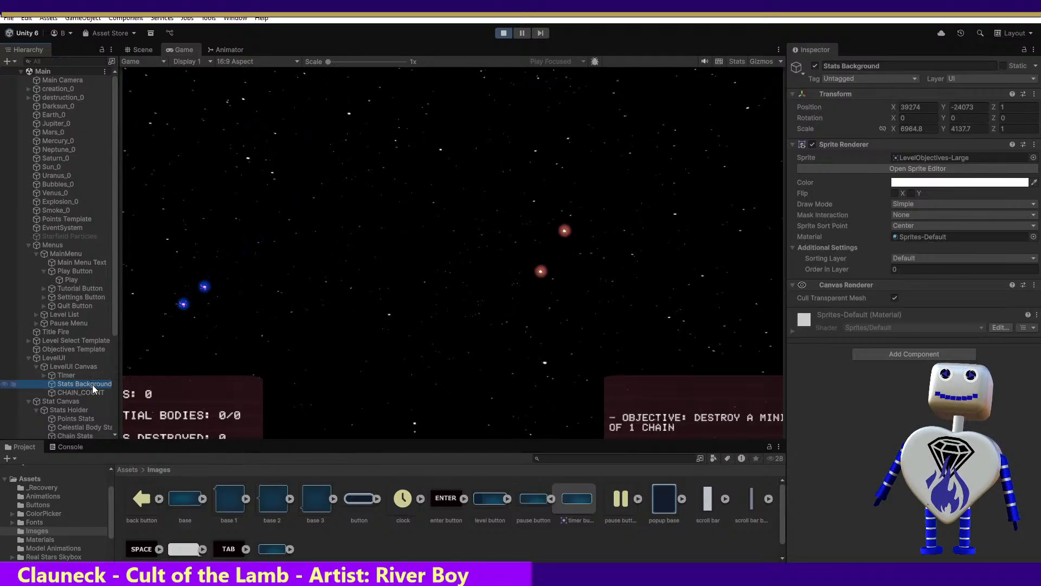
{"action": "left_click", "coordinate": [82, 409]}
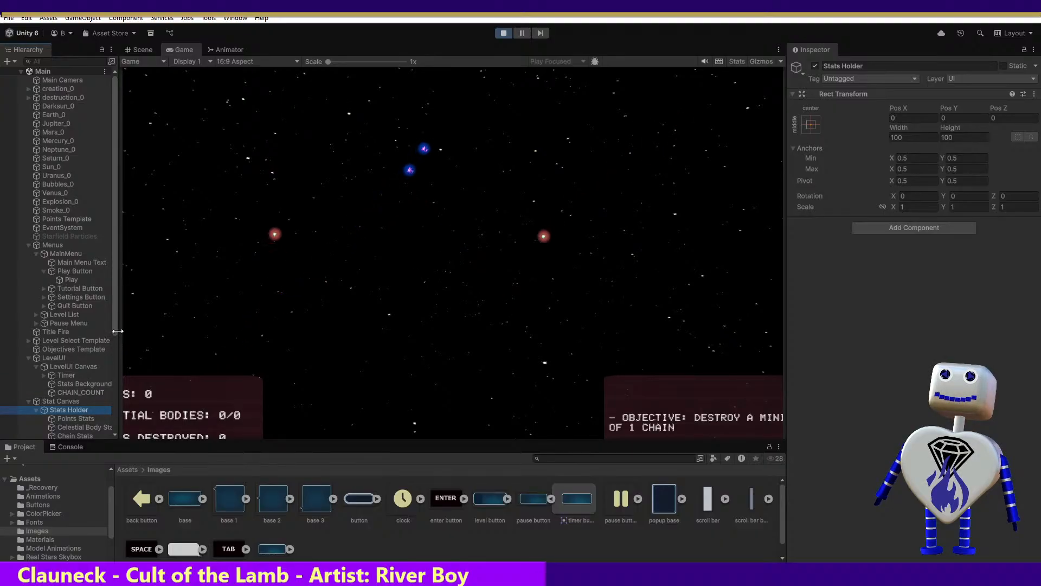
{"action": "left_click_drag", "start_coordinate": [114, 329], "coordinate": [114, 367]}
{"action": "left_click", "coordinate": [86, 397]}
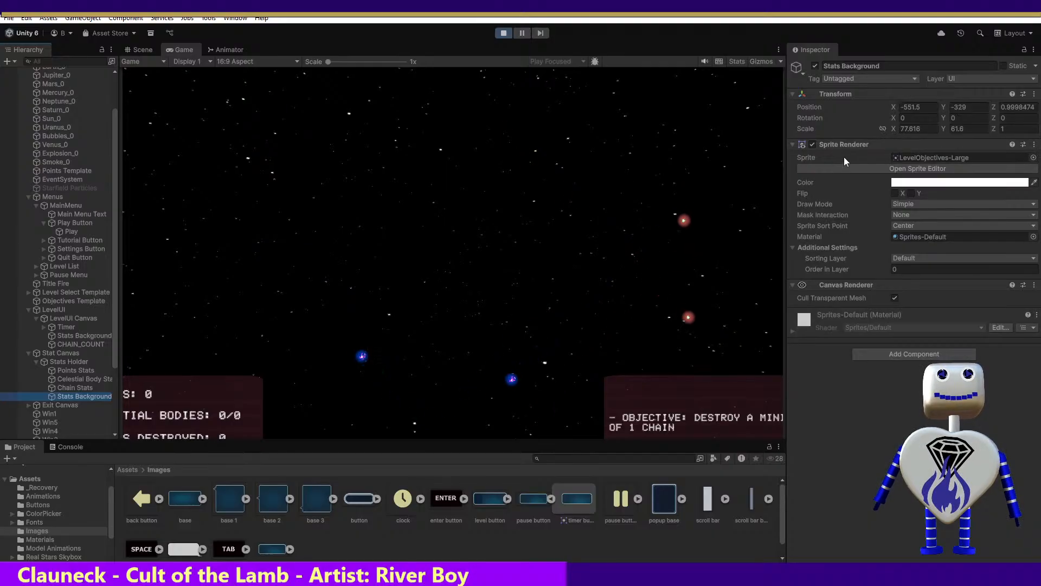
{"action": "left_click", "coordinate": [1033, 145]}
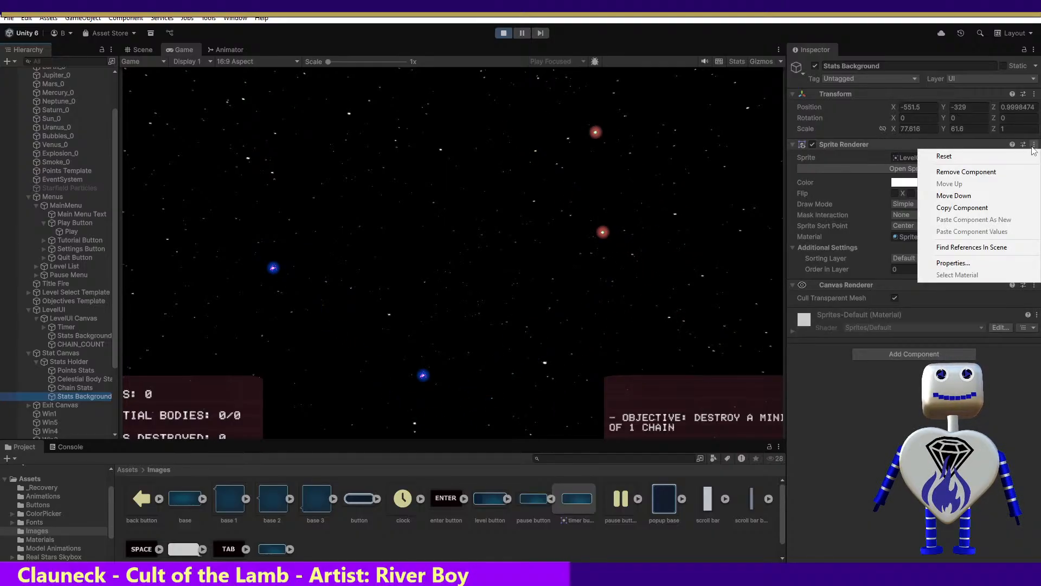
{"action": "left_click", "coordinate": [976, 172]}
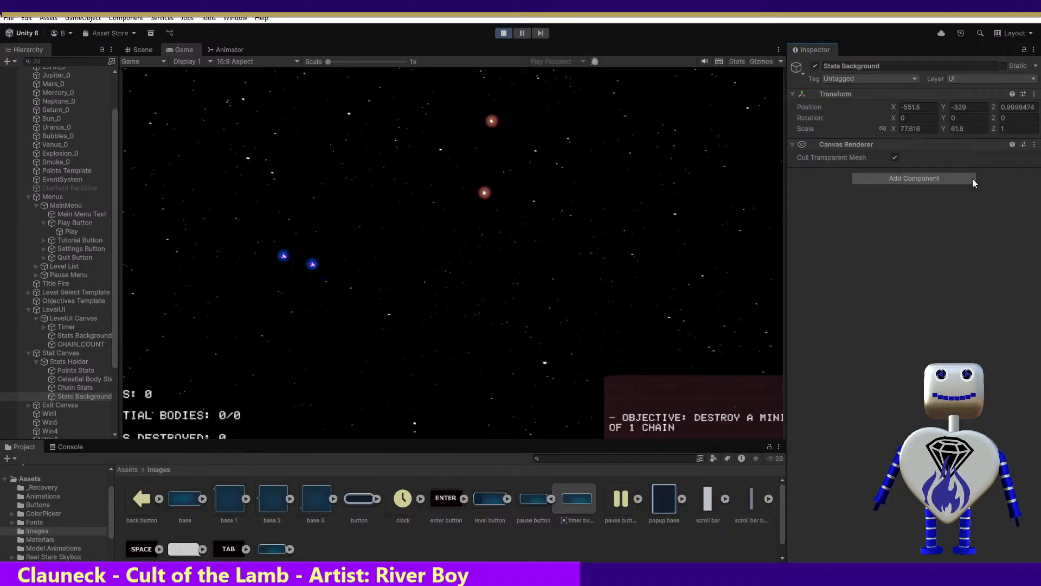
{"action": "left_click", "coordinate": [1033, 145]}
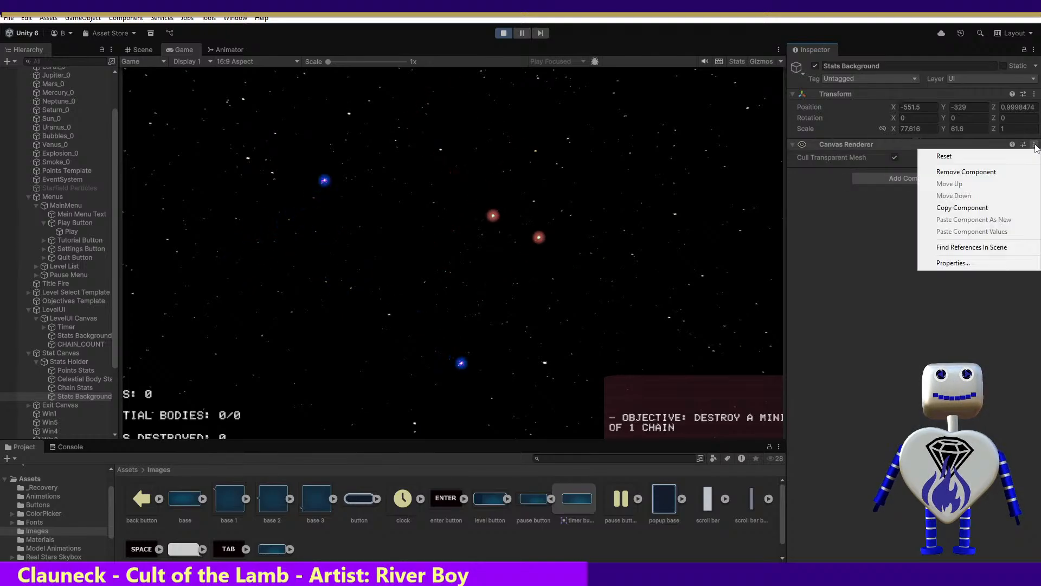
{"action": "left_click", "coordinate": [976, 172]}
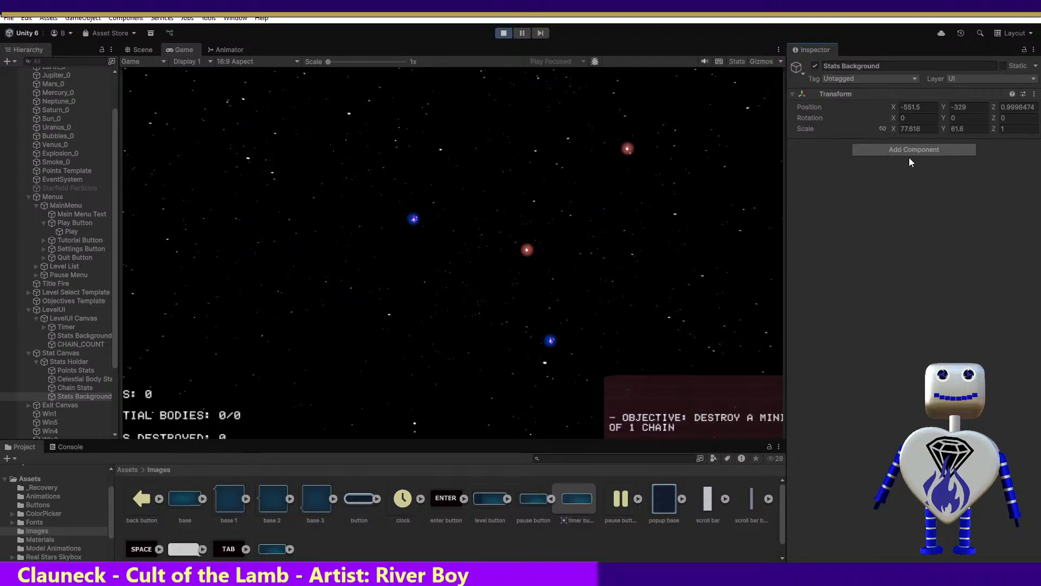
{"action": "left_click", "coordinate": [913, 152]}
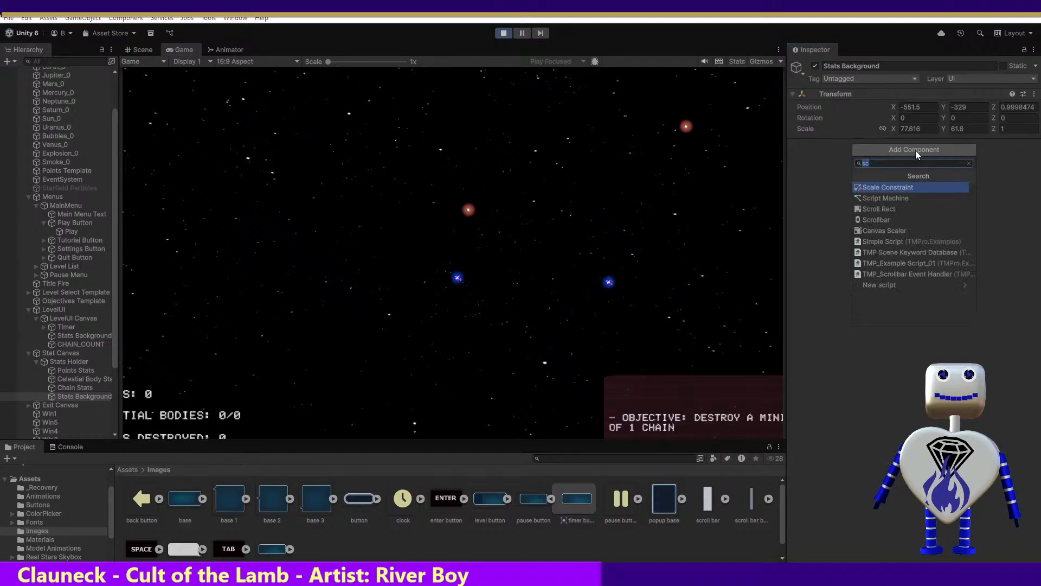
Step: Exit Play mode and remove the Sprite Renderer and Canvas Renderer components from the Stats Background under Stats Holder
{"action": "left_click", "coordinate": [503, 33]}
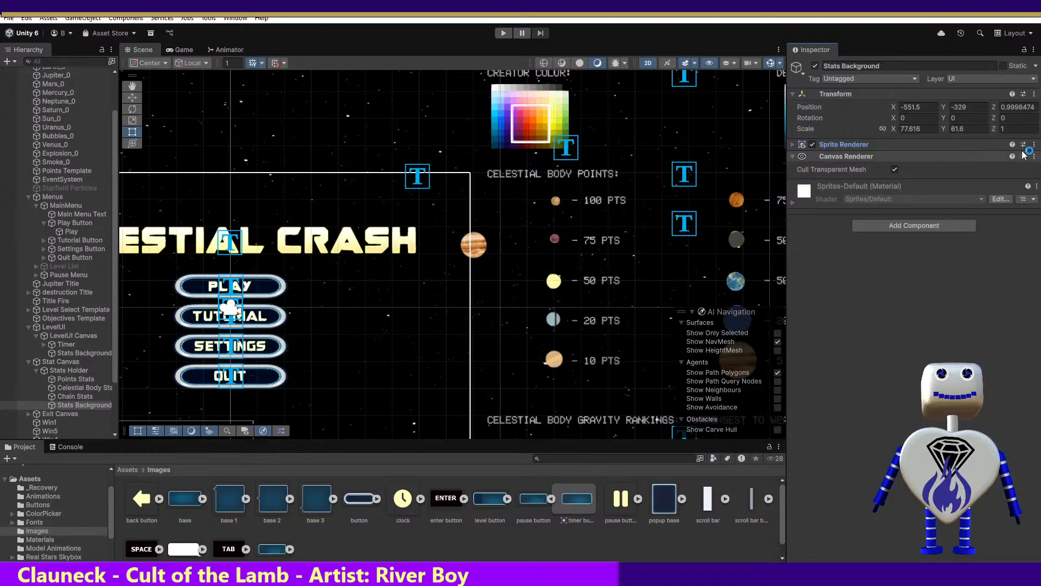
{"action": "left_click", "coordinate": [1034, 144]}
{"action": "left_click", "coordinate": [986, 171]}
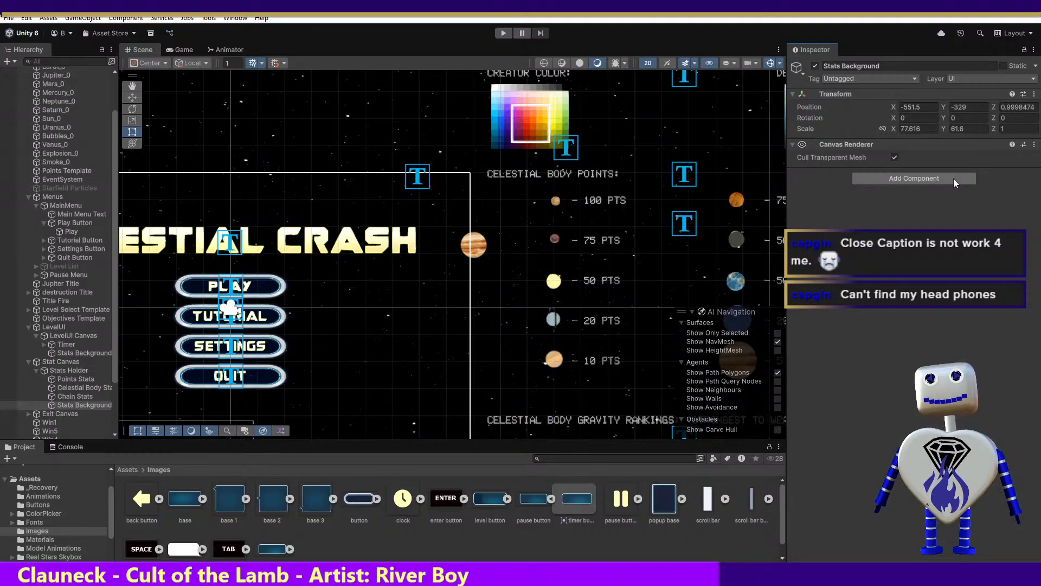
{"action": "left_click", "coordinate": [1029, 146]}
{"action": "left_click", "coordinate": [984, 172]}
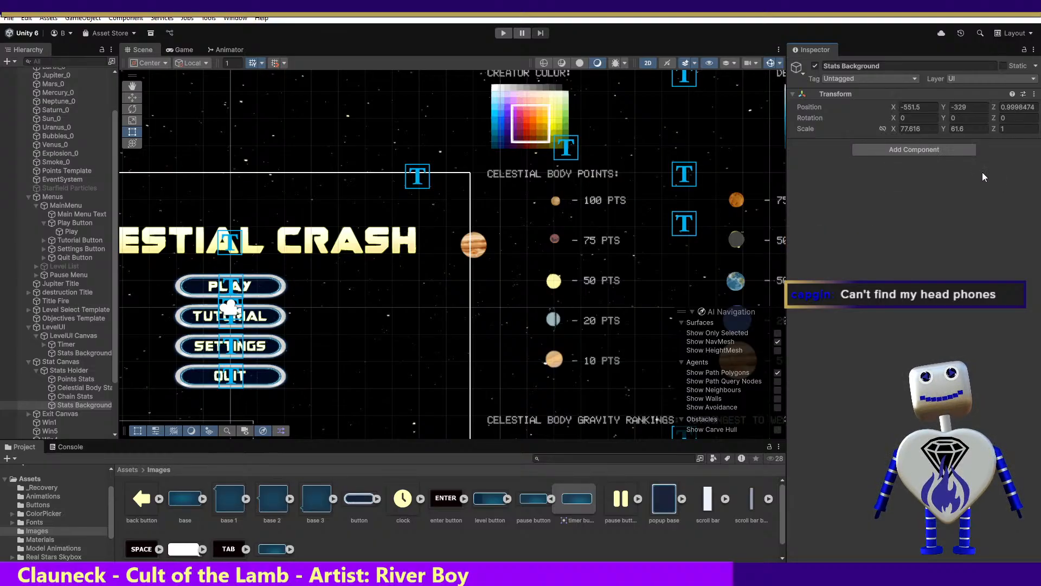
Step: Add an Image component to the Stats Background under Stats Holder
{"action": "left_click", "coordinate": [862, 151]}
{"action": "type", "text": "sc"}
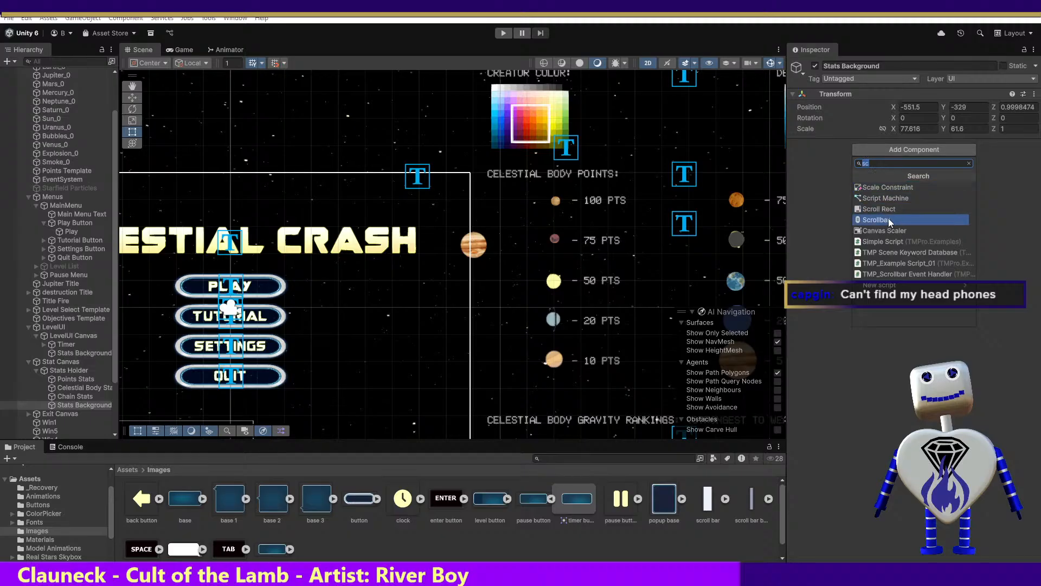
{"action": "type", "text": "im"}
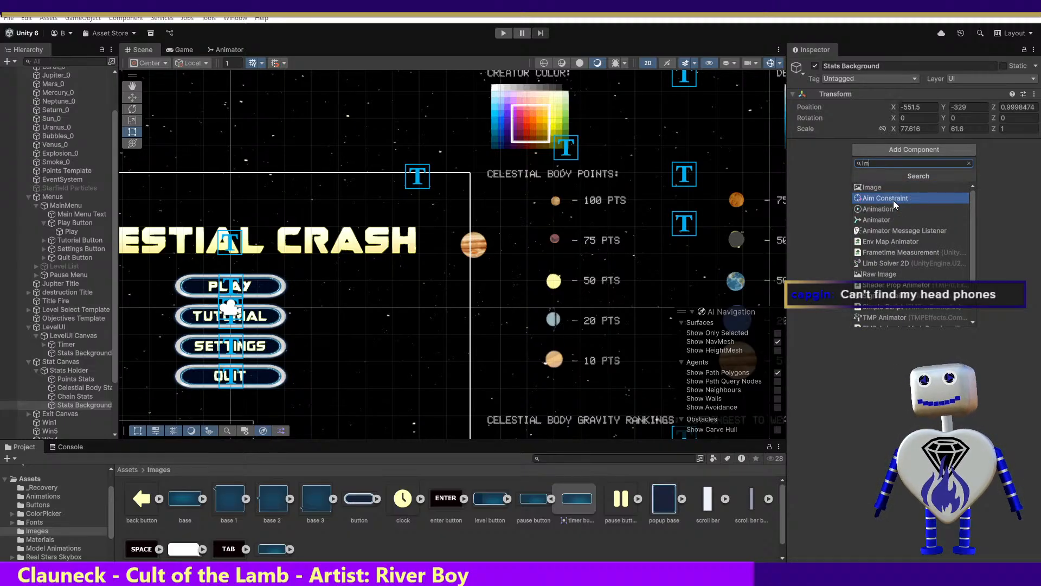
{"action": "type", "text": "age"}
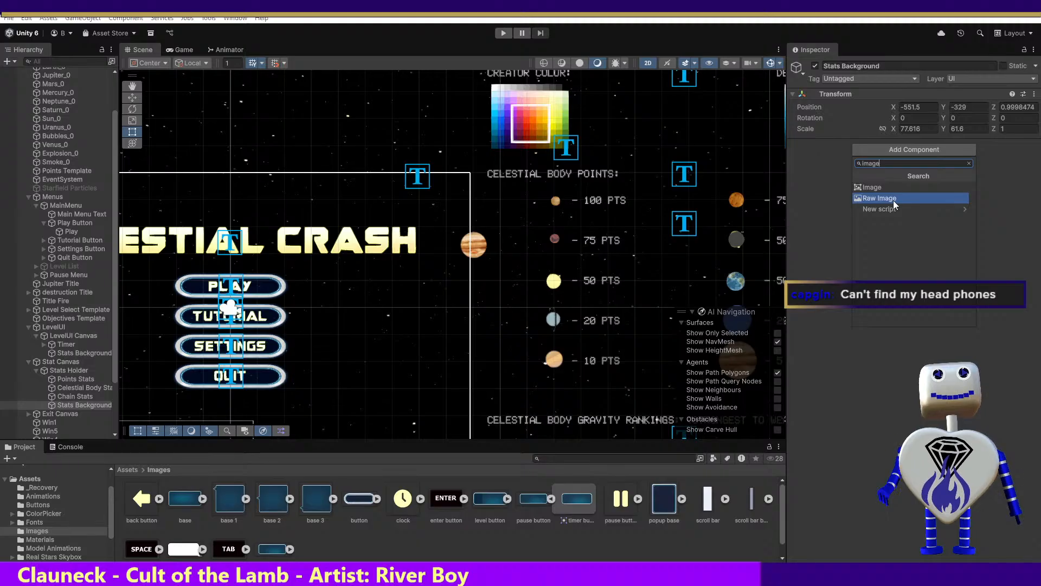
{"action": "left_click", "coordinate": [886, 187]}
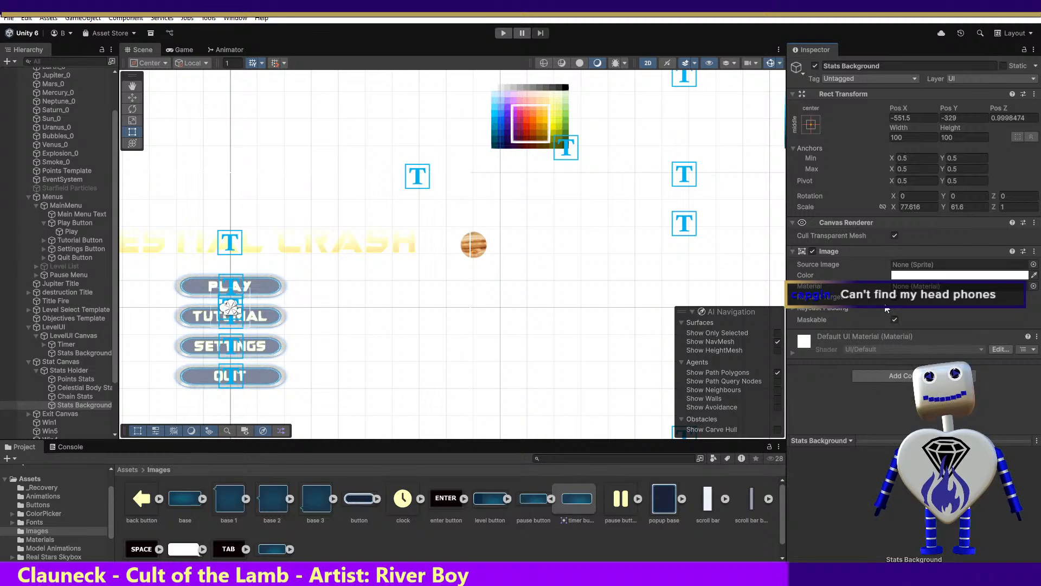
Step: Assign the base sprite as the Stats Background's source image and set its X and Y scale to 1
{"action": "left_click_drag", "start_coordinate": [189, 500], "coordinate": [934, 271]}
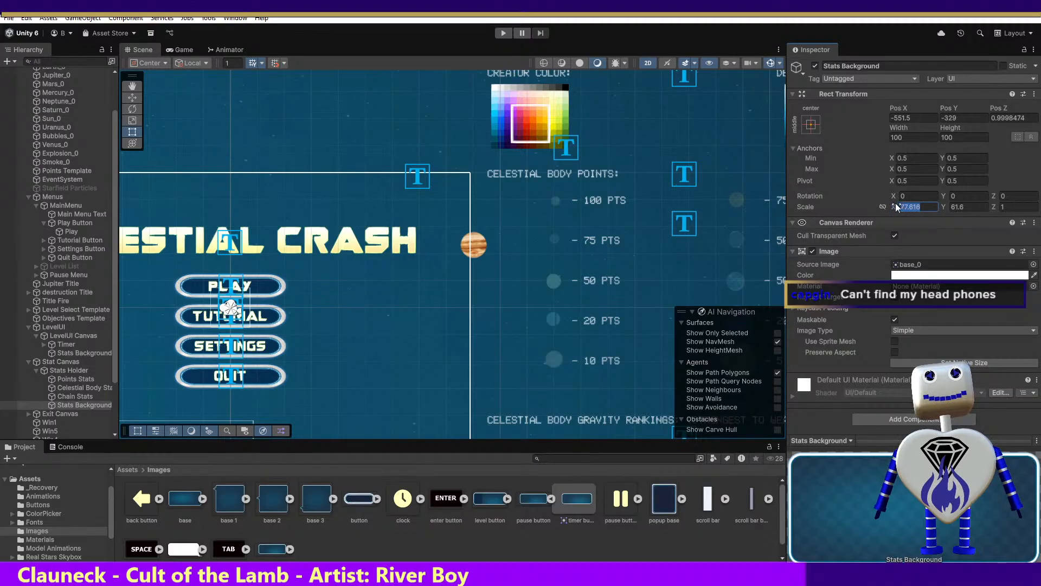
{"action": "type", "text": "1"}
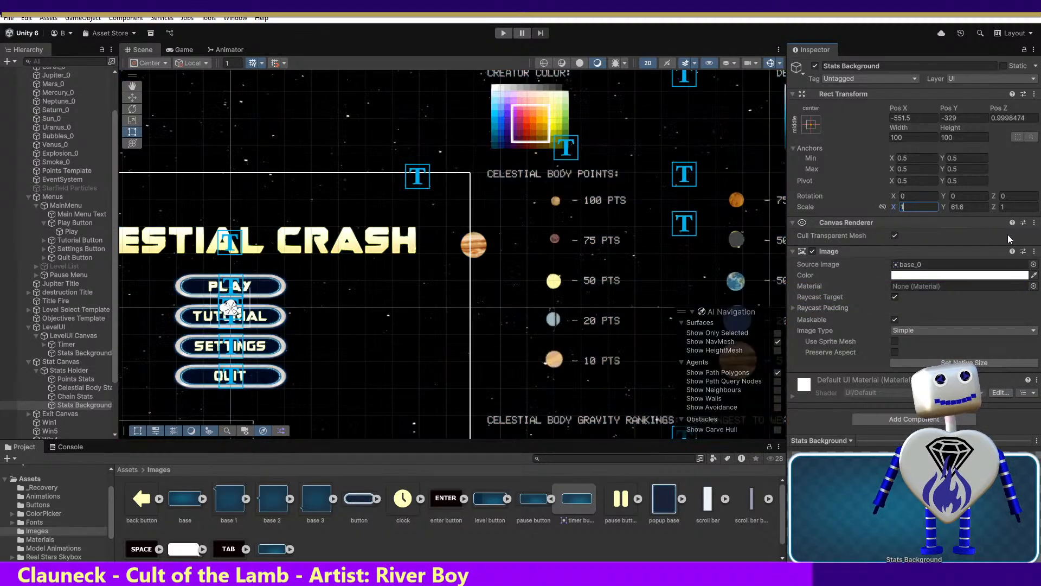
{"action": "type", "text": "1"}
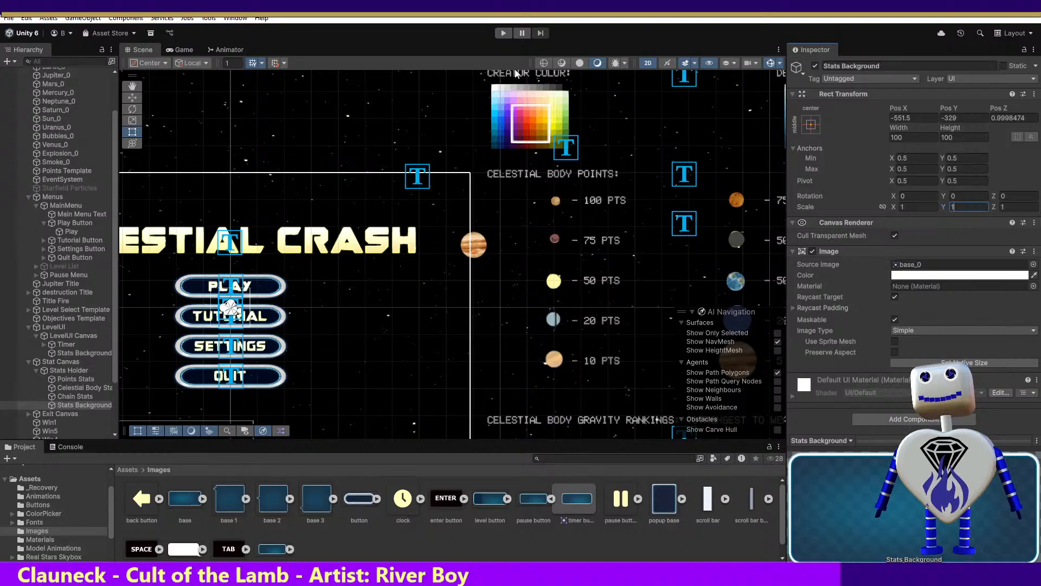
Step: Run the game and start level 1, Skill Challenge, from the level list
{"action": "left_click", "coordinate": [504, 34]}
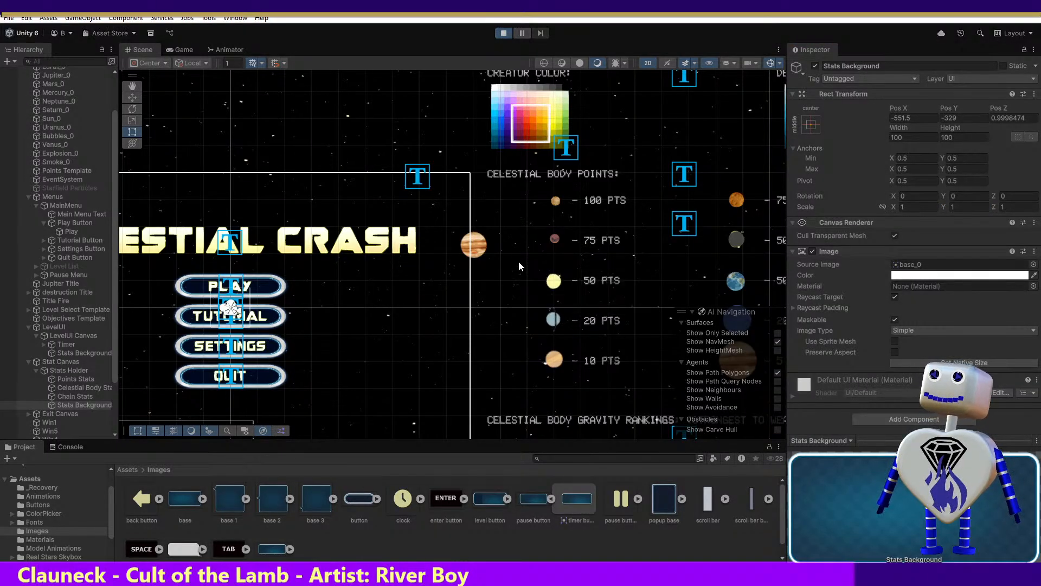
{"action": "left_click", "coordinate": [455, 228]}
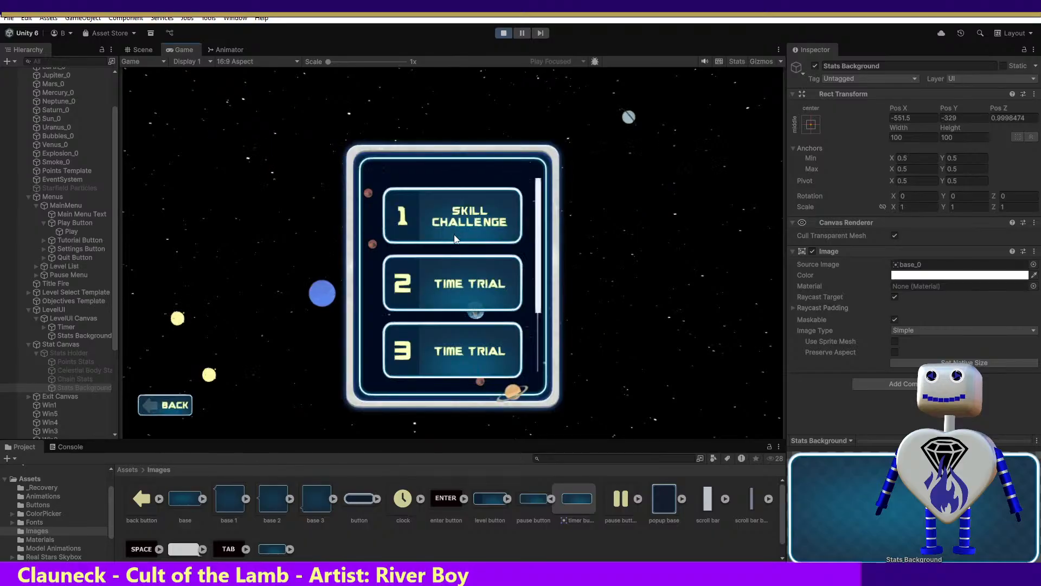
{"action": "left_click", "coordinate": [459, 237]}
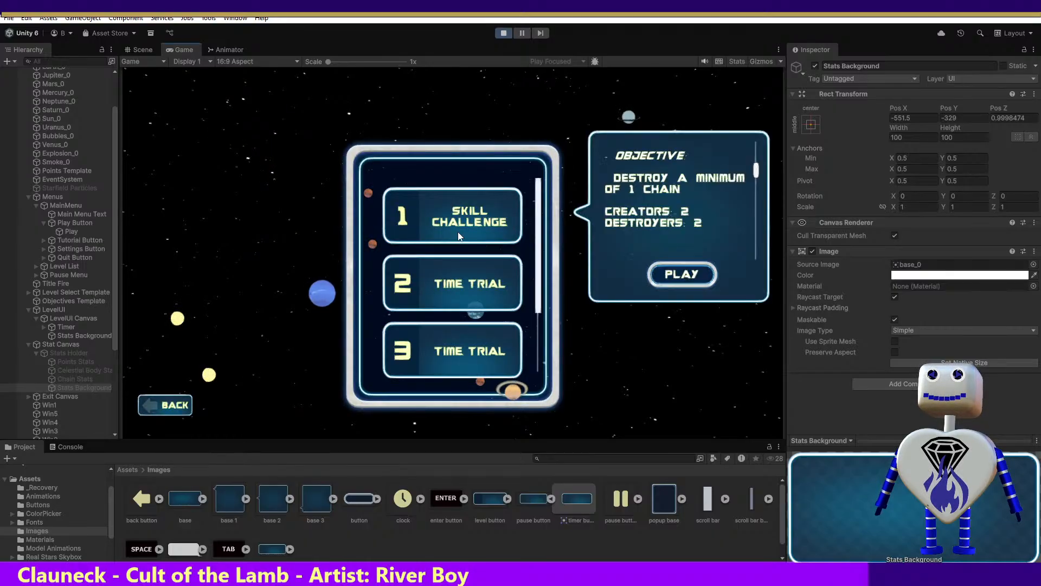
{"action": "left_click", "coordinate": [681, 273]}
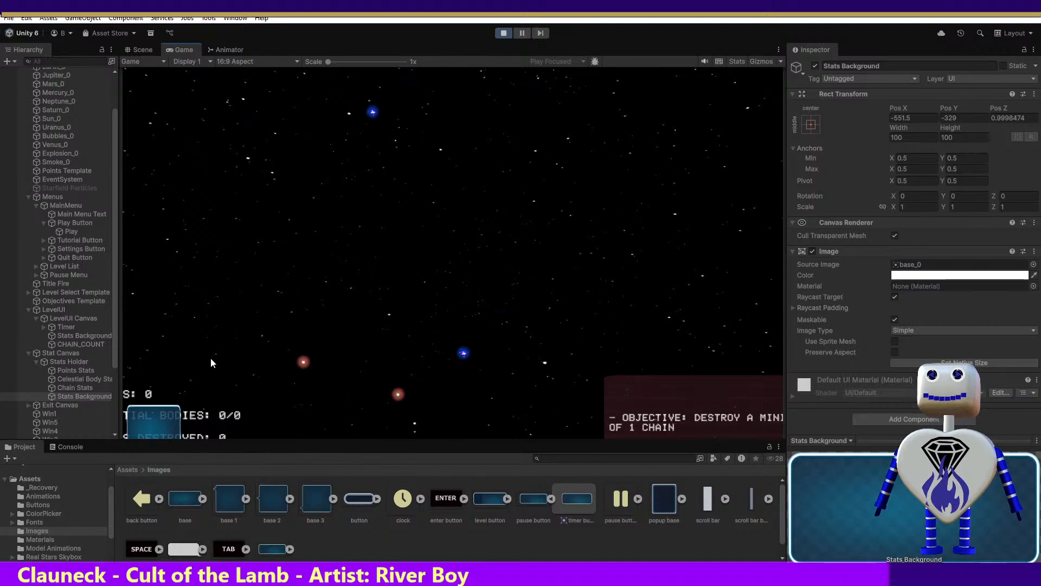
Step: Set the Stats Background's X and Y scale to 5 in the running level
{"action": "left_click", "coordinate": [910, 207]}
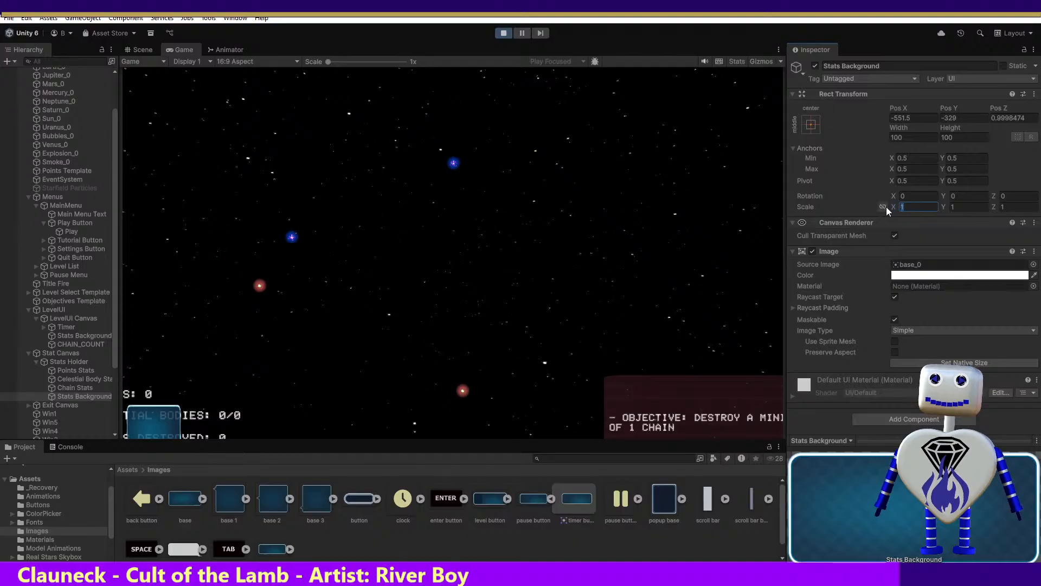
{"action": "type", "text": "5"}
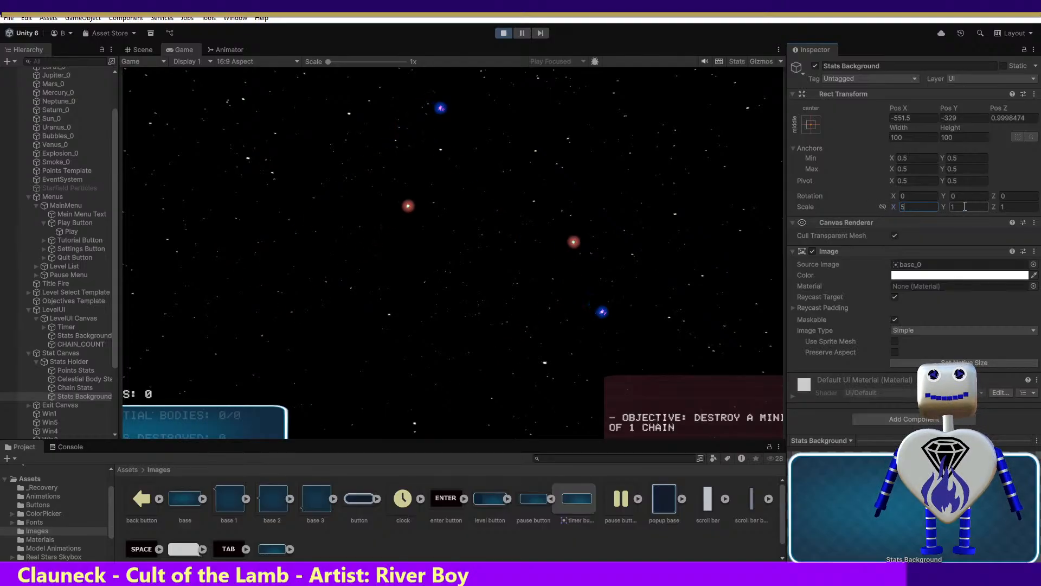
{"action": "left_click", "coordinate": [965, 206]}
{"action": "type", "text": "5"}
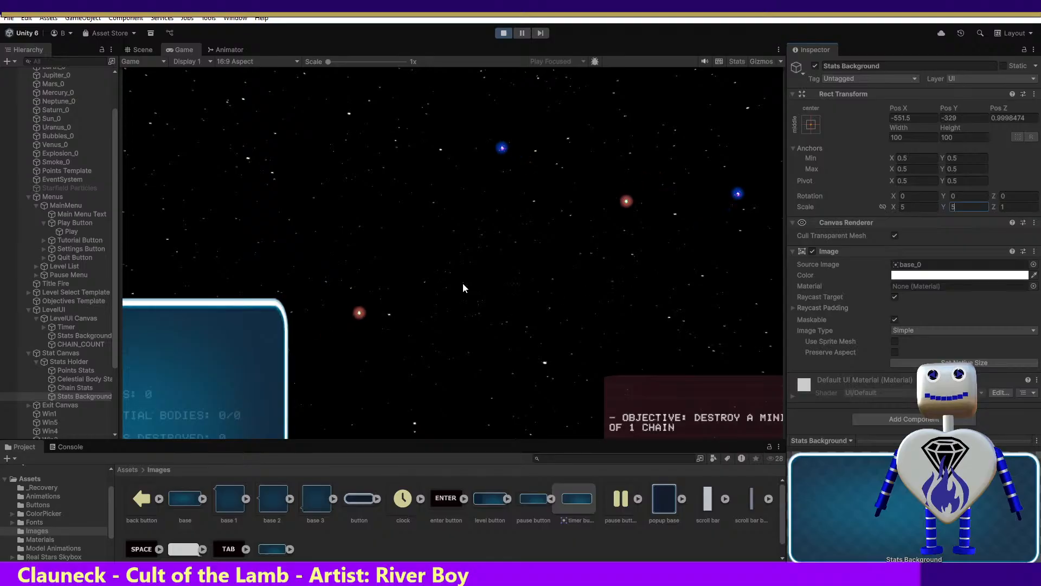
Step: Show the stats panel in the Scene view and set the Stats Background's X and Y scale to 2
{"action": "left_click", "coordinate": [136, 49]}
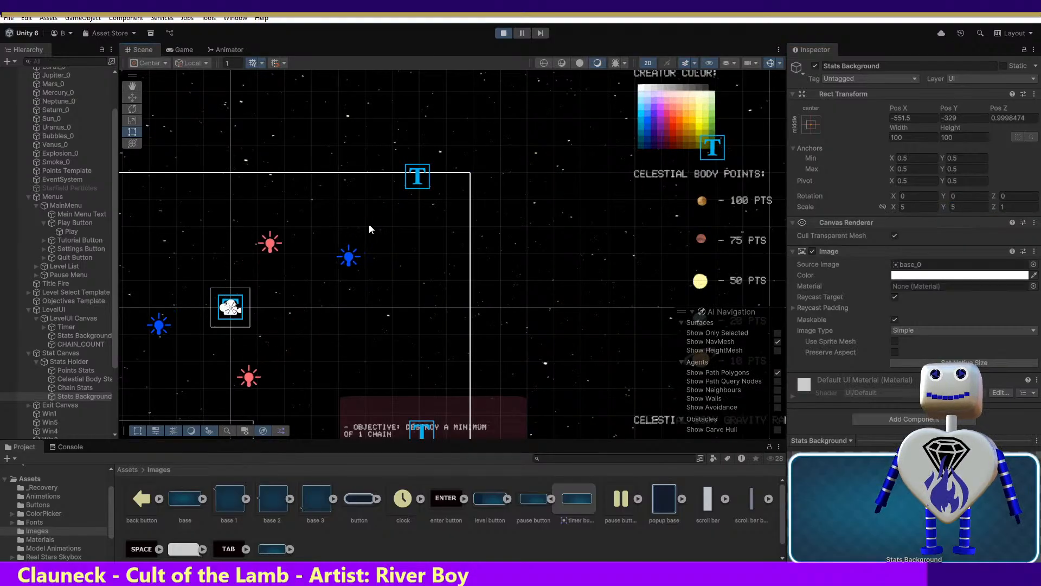
{"action": "left_click", "coordinate": [126, 87]}
{"action": "left_click_drag", "start_coordinate": [259, 225], "coordinate": [558, 105]}
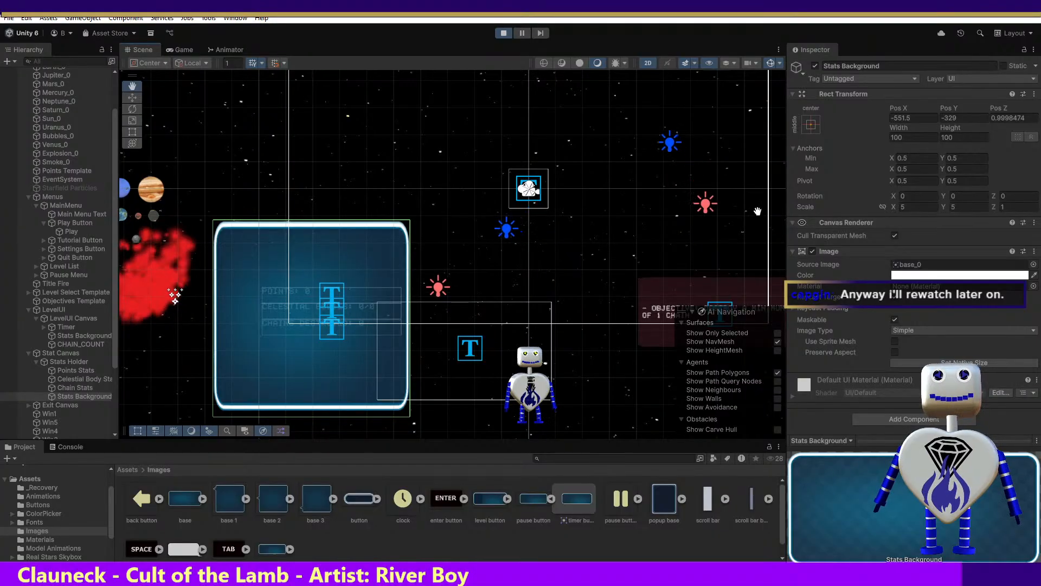
{"action": "left_click_drag", "start_coordinate": [926, 206], "coordinate": [872, 210]}
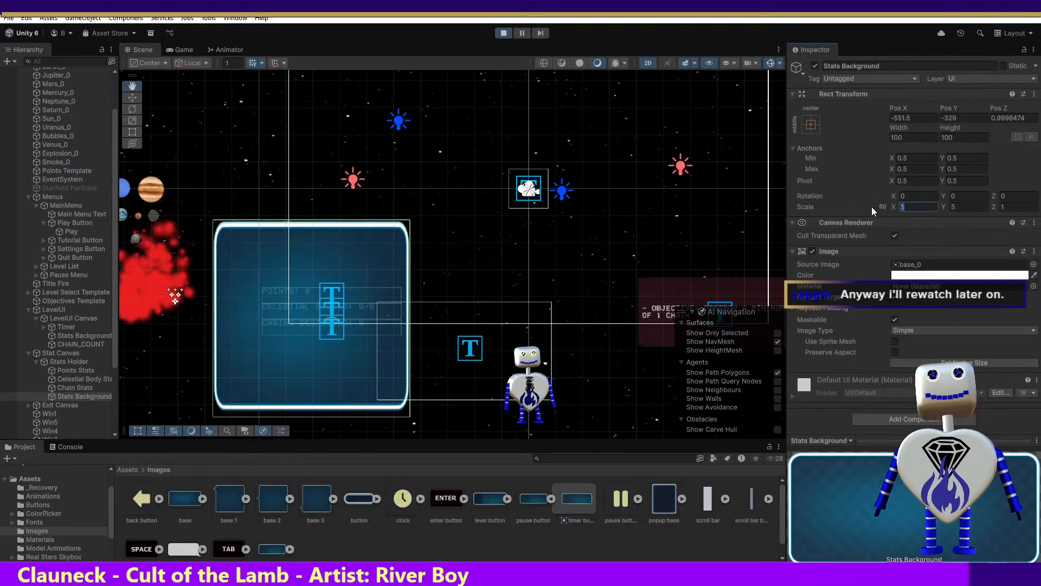
{"action": "type", "text": "2"}
{"action": "key", "text": "Tab"}
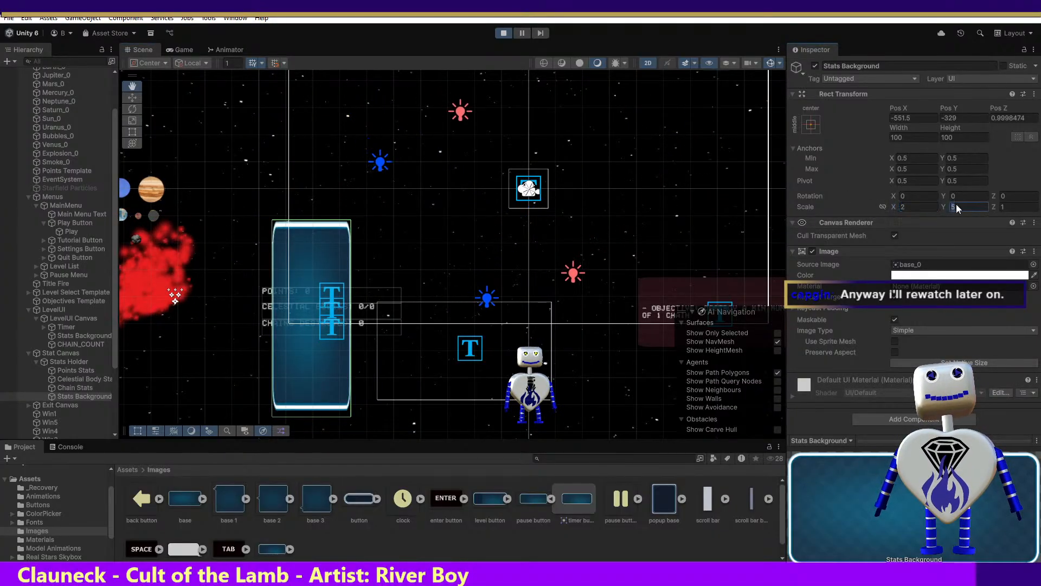
{"action": "type", "text": "2"}
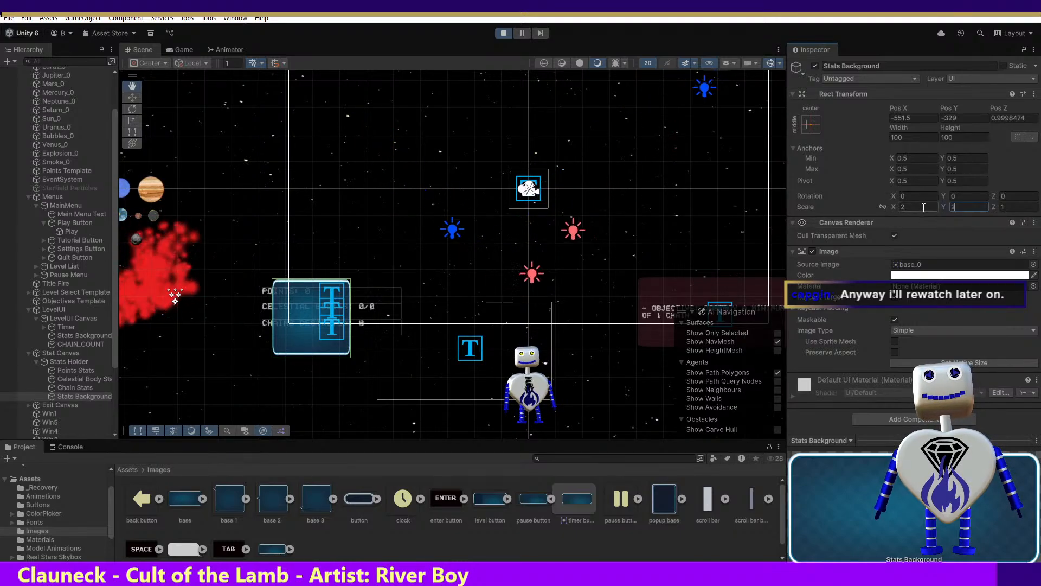
Step: Set the Stats Background's X and Y scale to 3 in the running level
{"action": "left_click_drag", "start_coordinate": [922, 207], "coordinate": [882, 210]}
{"action": "type", "text": "3"}
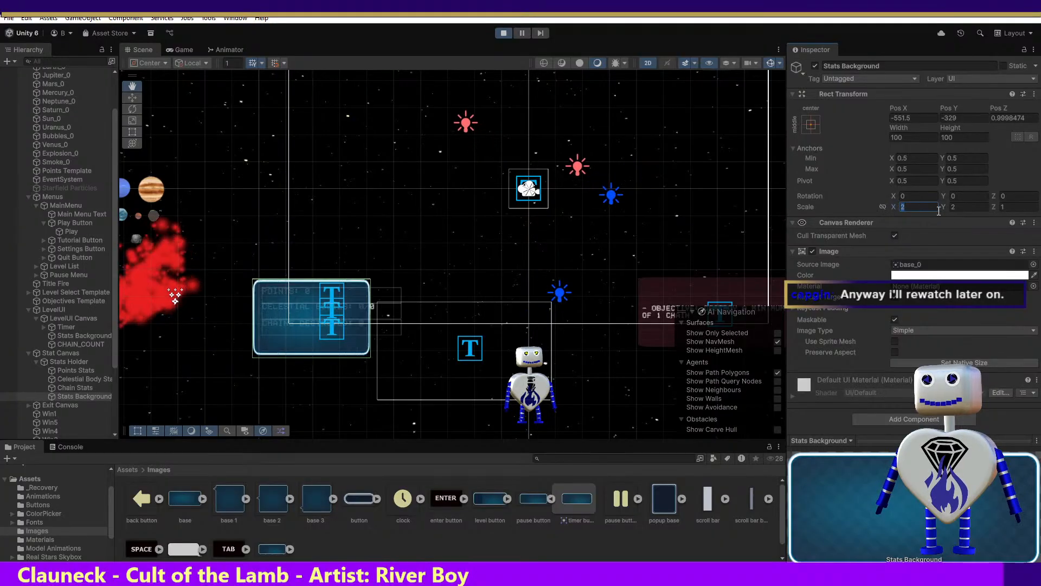
{"action": "key", "text": "Tab"}
{"action": "type", "text": "3"}
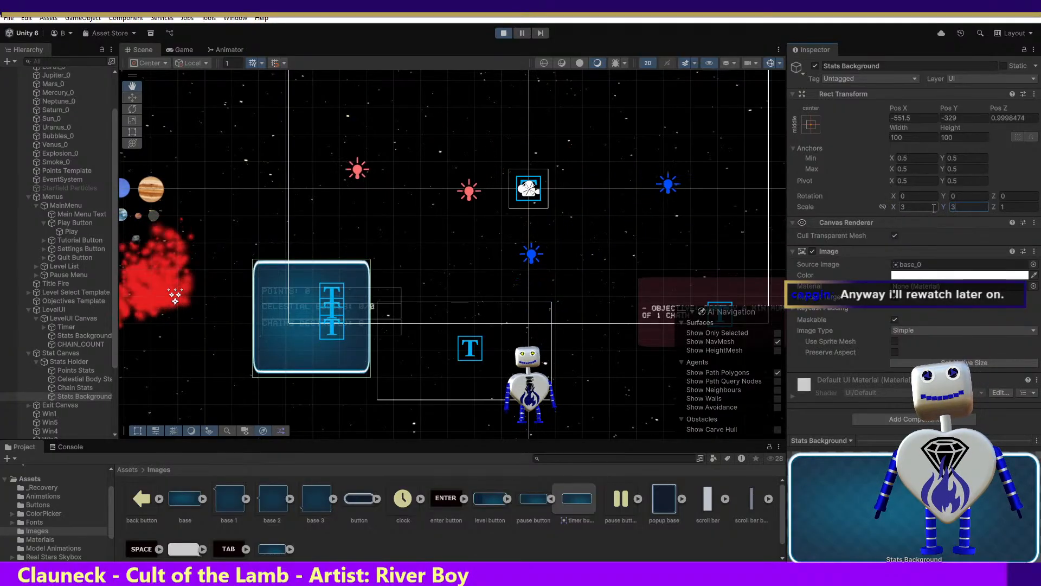
Step: Set the Stats Background's X and Y scale to 2.5 in the running level
{"action": "left_click", "coordinate": [911, 206]}
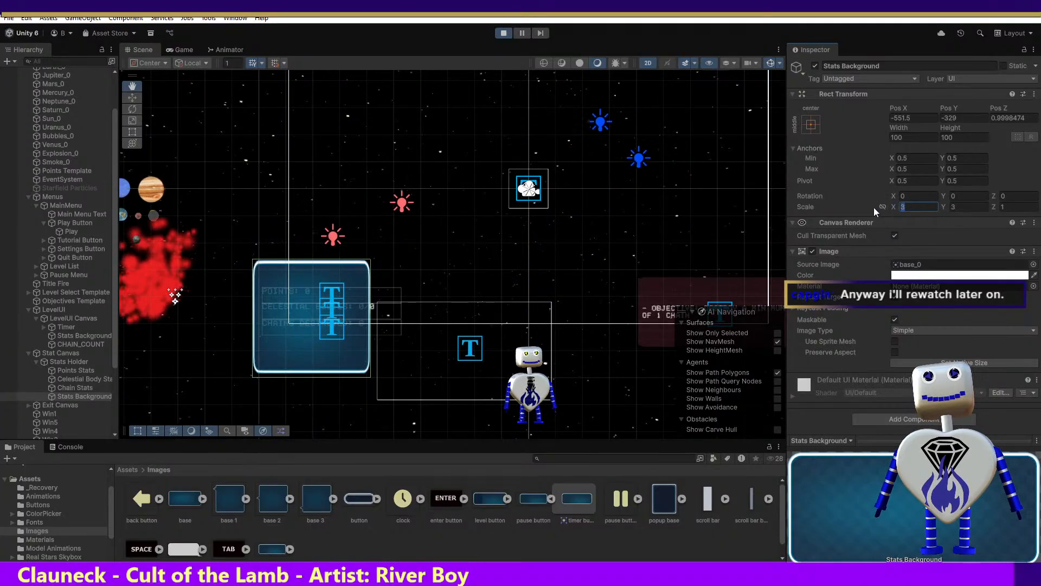
{"action": "type", "text": "2."}
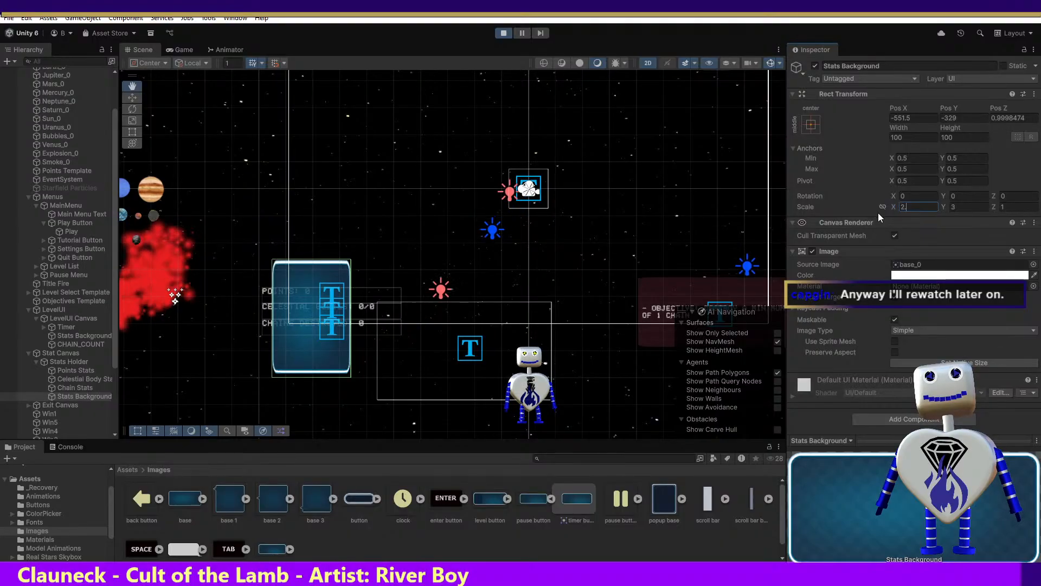
{"action": "type", "text": "5"}
{"action": "key", "text": "Tab"}
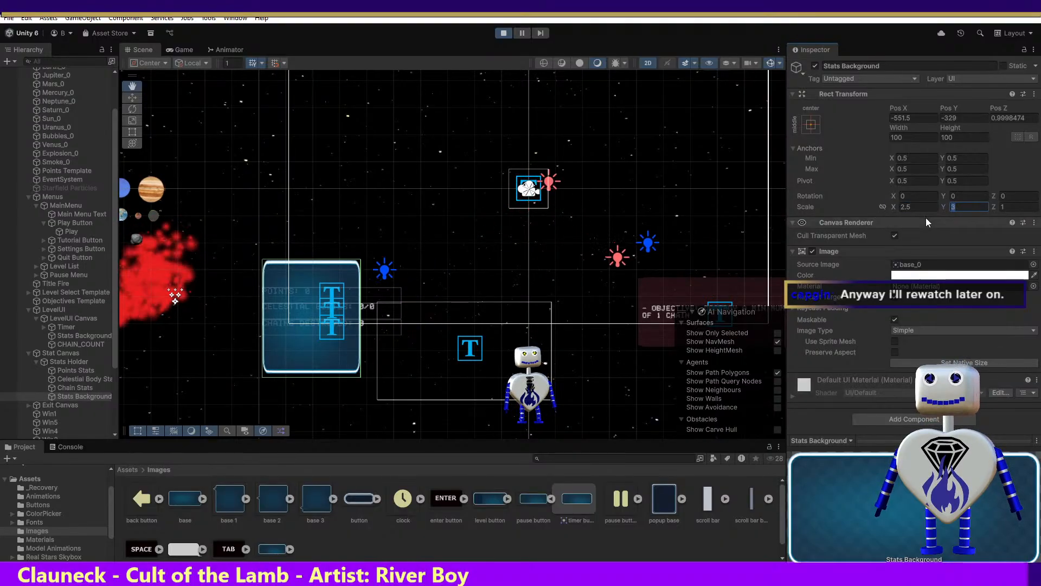
{"action": "type", "text": "2.5"}
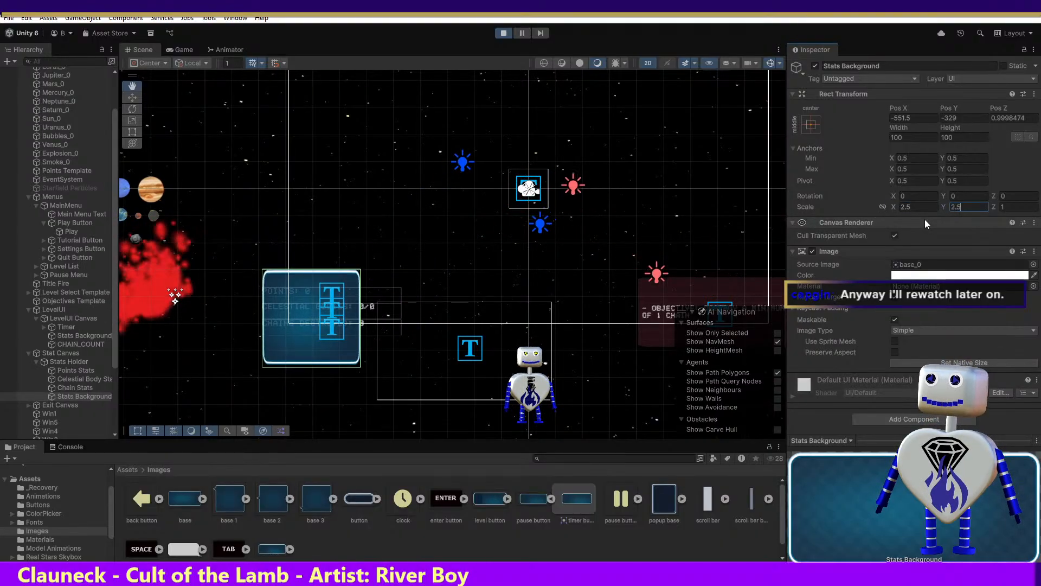
{"action": "left_click", "coordinate": [1003, 206]}
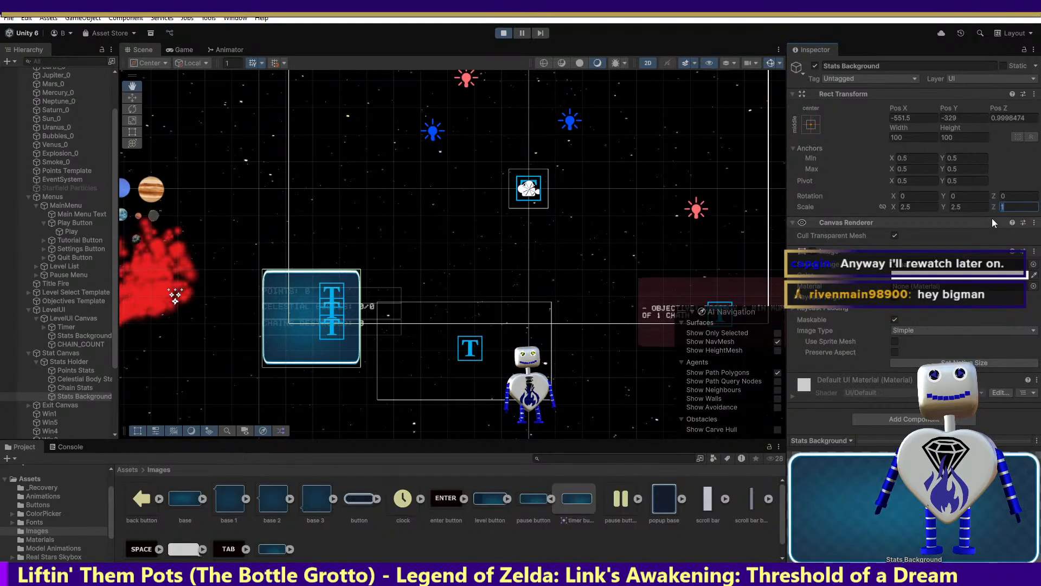
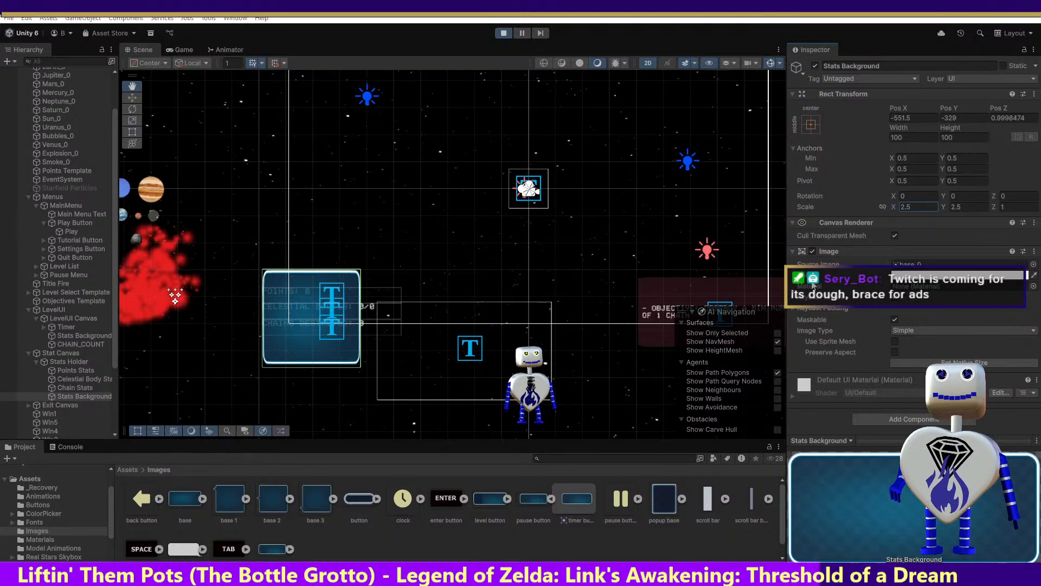
Step: Stop the running game and set the Points Stats text's font asset to Guardians SDF Original
{"action": "left_click", "coordinate": [506, 32]}
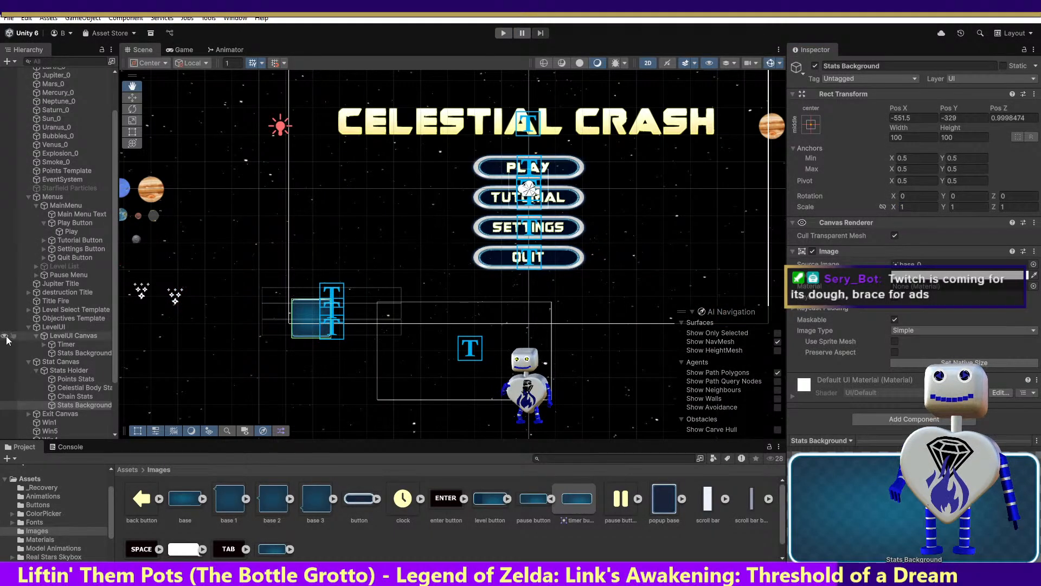
{"action": "left_click", "coordinate": [76, 379]}
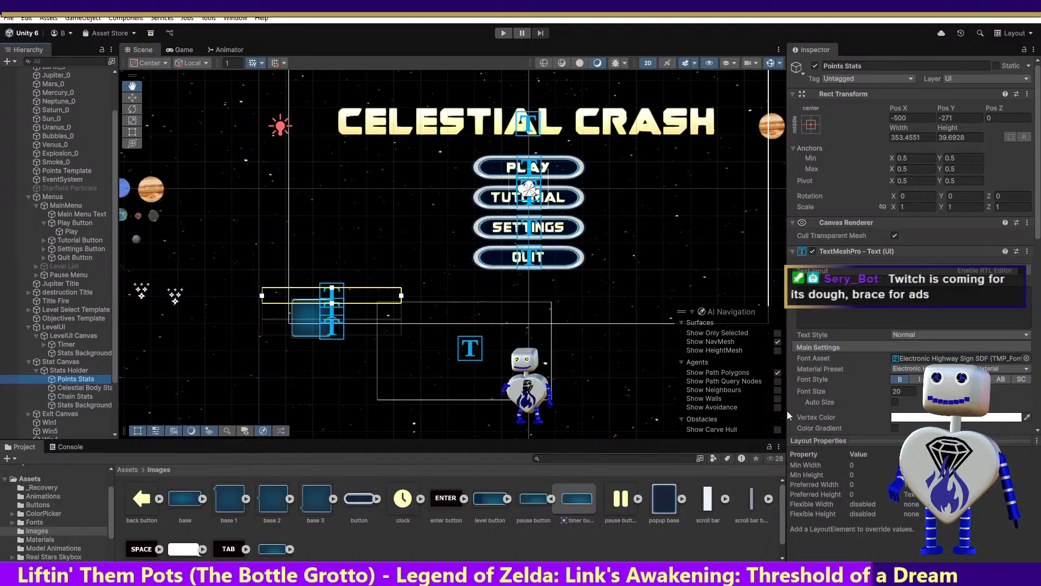
{"action": "left_click", "coordinate": [1027, 368]}
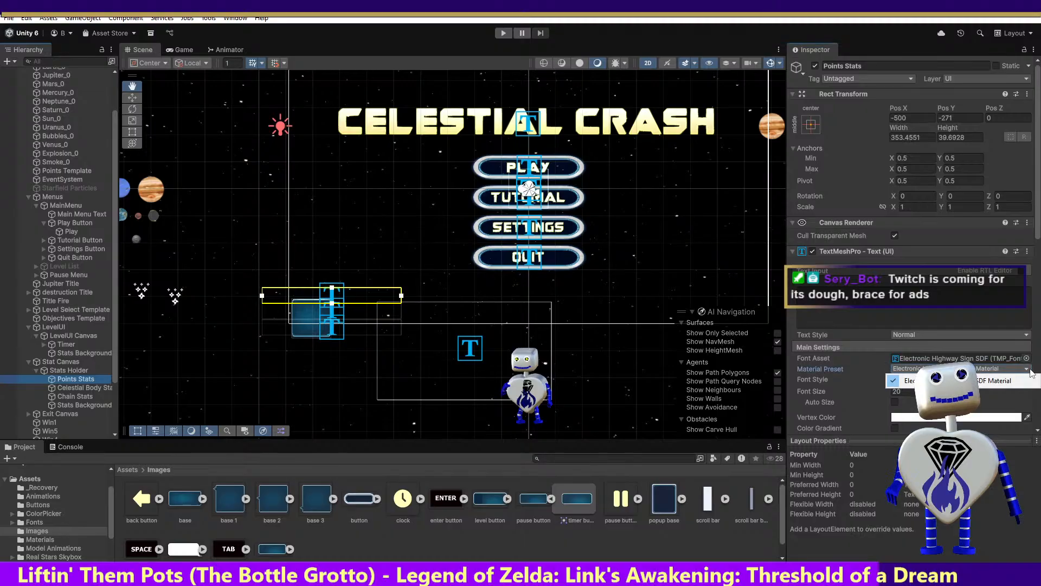
{"action": "left_click", "coordinate": [1026, 359]}
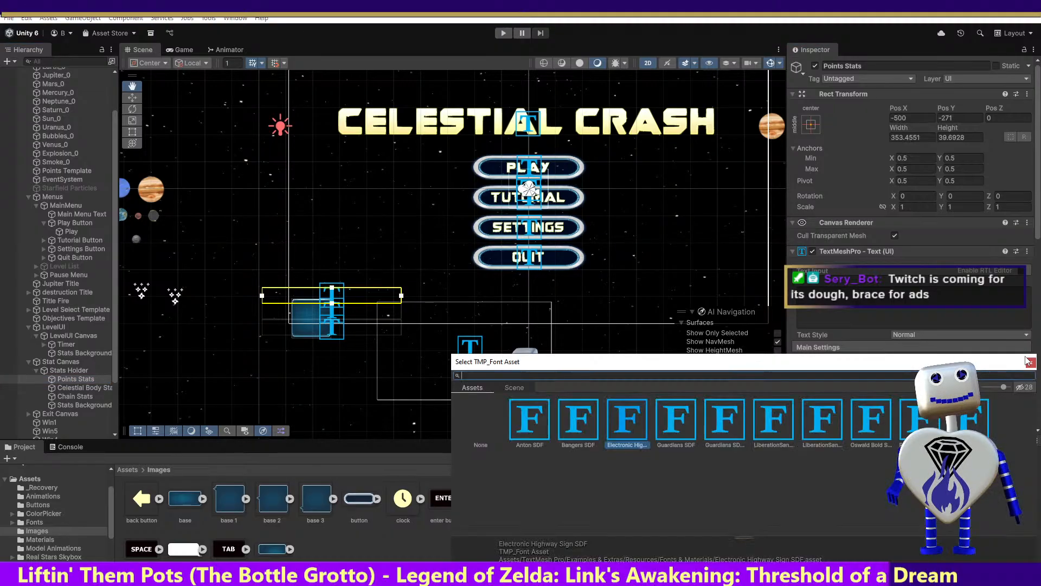
{"action": "left_click", "coordinate": [663, 431]}
{"action": "double_click", "coordinate": [729, 426]}
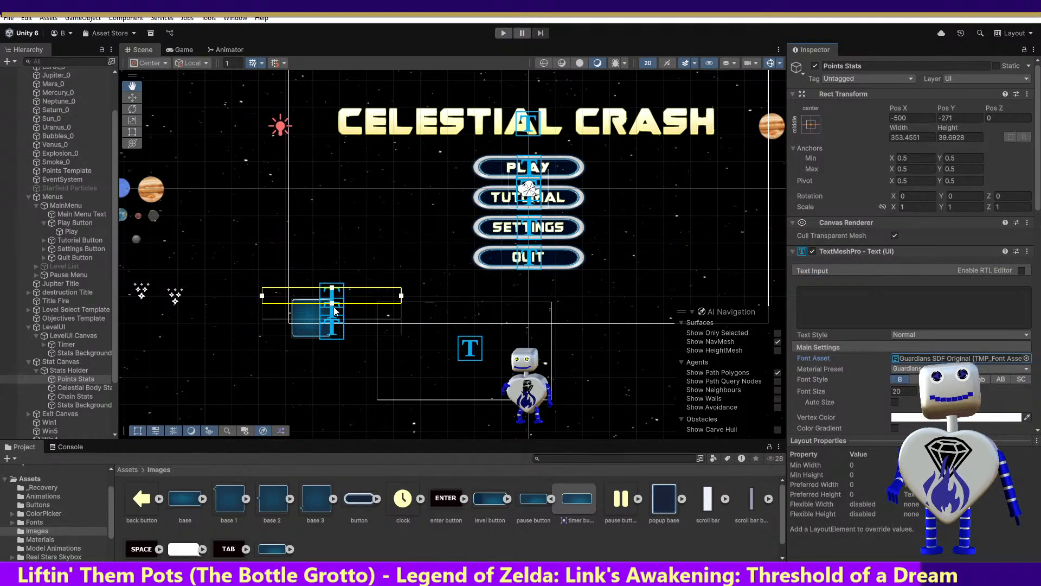
Step: Inspect the text settings of the Play button's label in the main menu
{"action": "left_click_drag", "start_coordinate": [319, 376], "coordinate": [438, 319]}
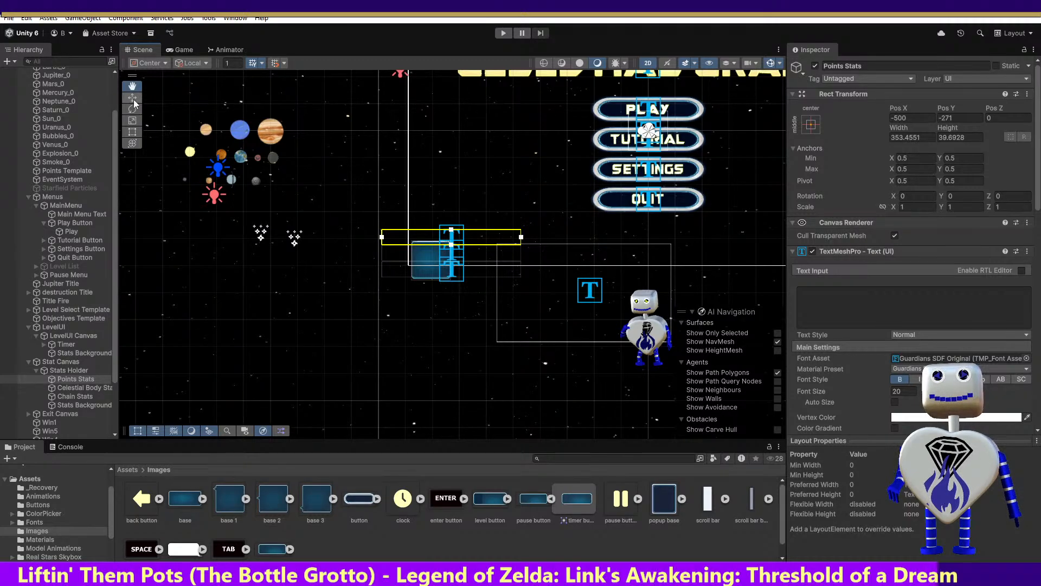
{"action": "left_click", "coordinate": [132, 98]}
{"action": "left_click", "coordinate": [646, 111]}
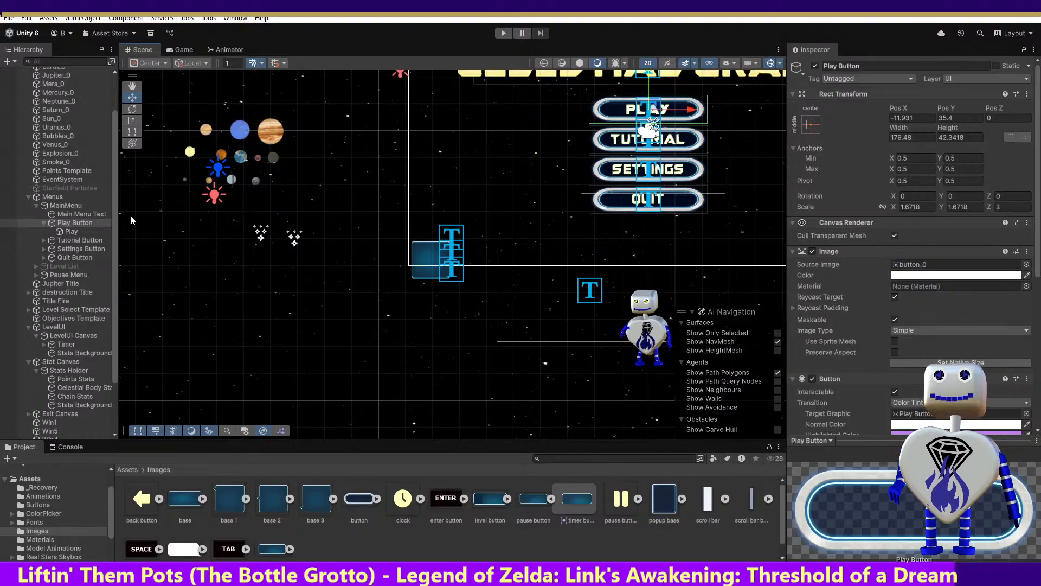
{"action": "left_click", "coordinate": [71, 231]}
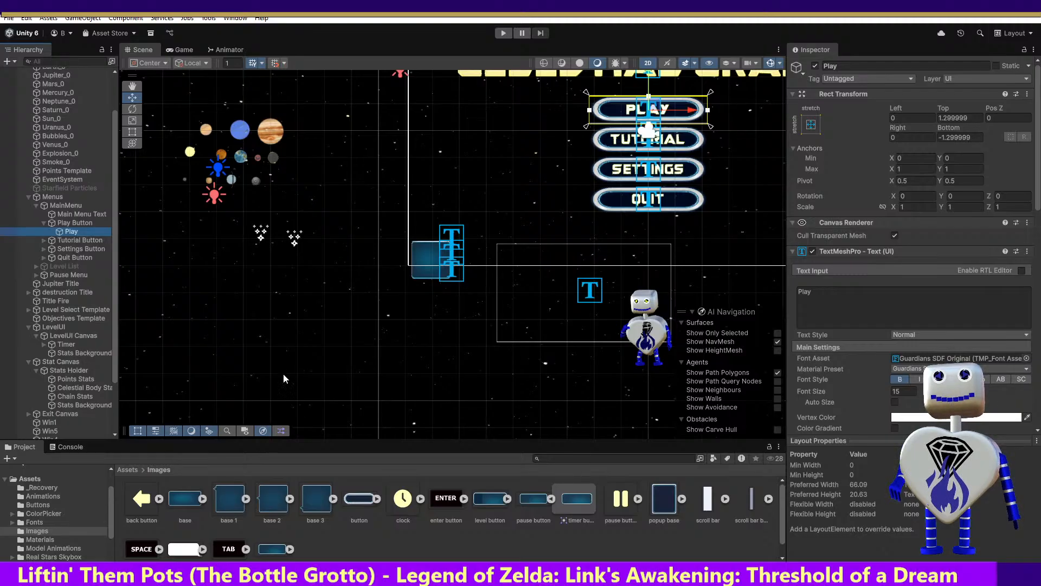
Step: Frame the Points Stats text in the scene and compare its text settings with the info screen.png mockup
{"action": "left_click", "coordinate": [88, 378]}
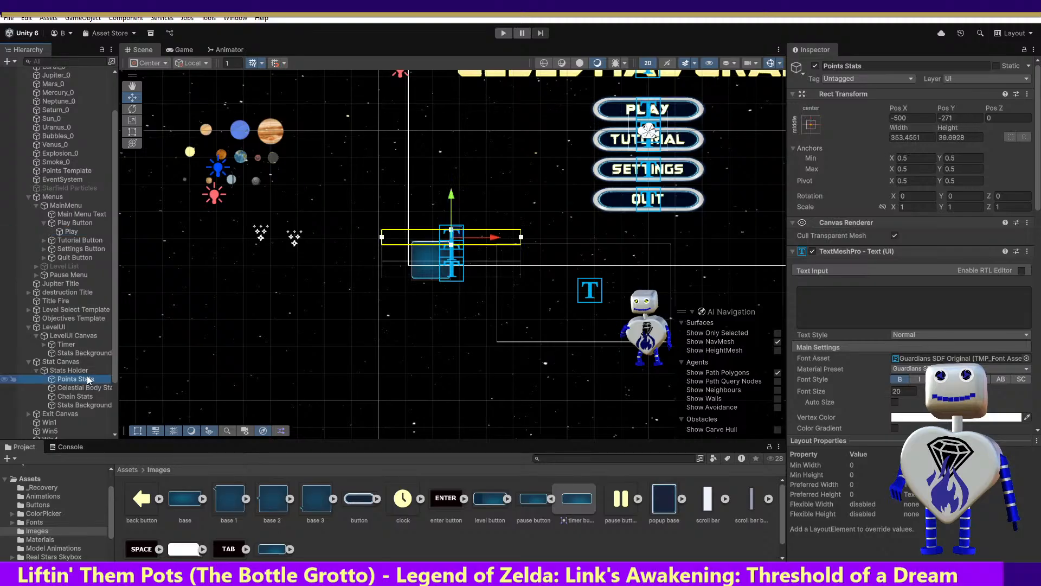
{"action": "double_click", "coordinate": [90, 381]}
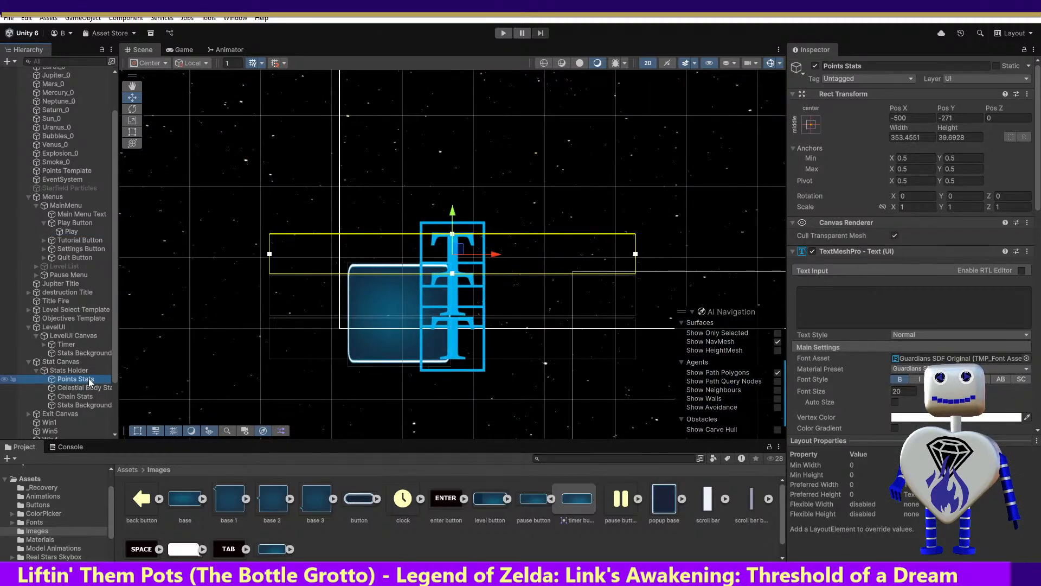
{"action": "scroll", "coordinate": [1015, 130], "scroll_direction": "down", "scroll_amount": 6}
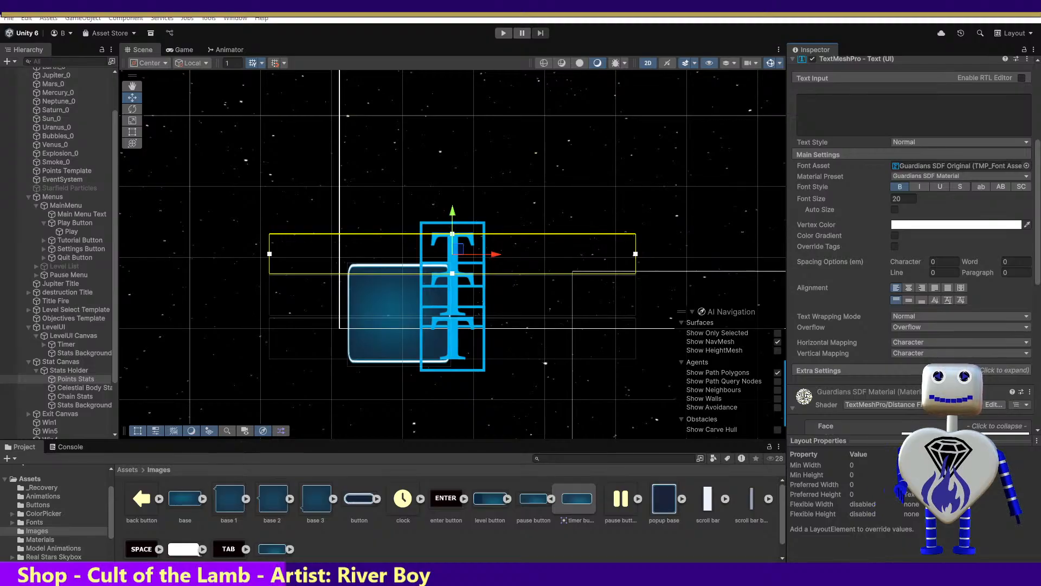
{"action": "left_click_drag", "start_coordinate": [590, 585], "coordinate": [578, 219]}
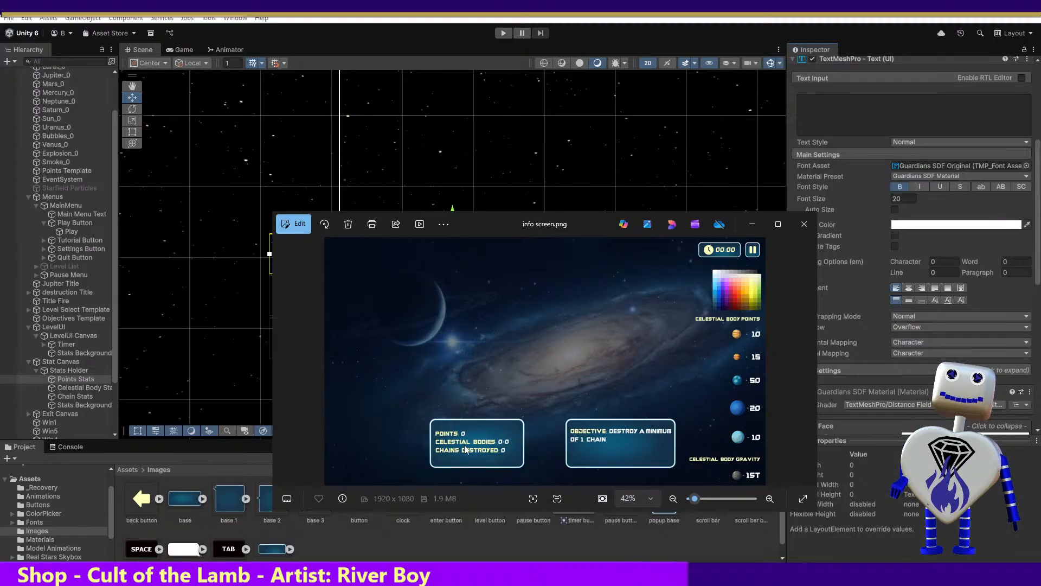
Step: Run the game, view the objective popup of level 1, Skill Challenge, and stop the game
{"action": "left_click", "coordinate": [89, 222]}
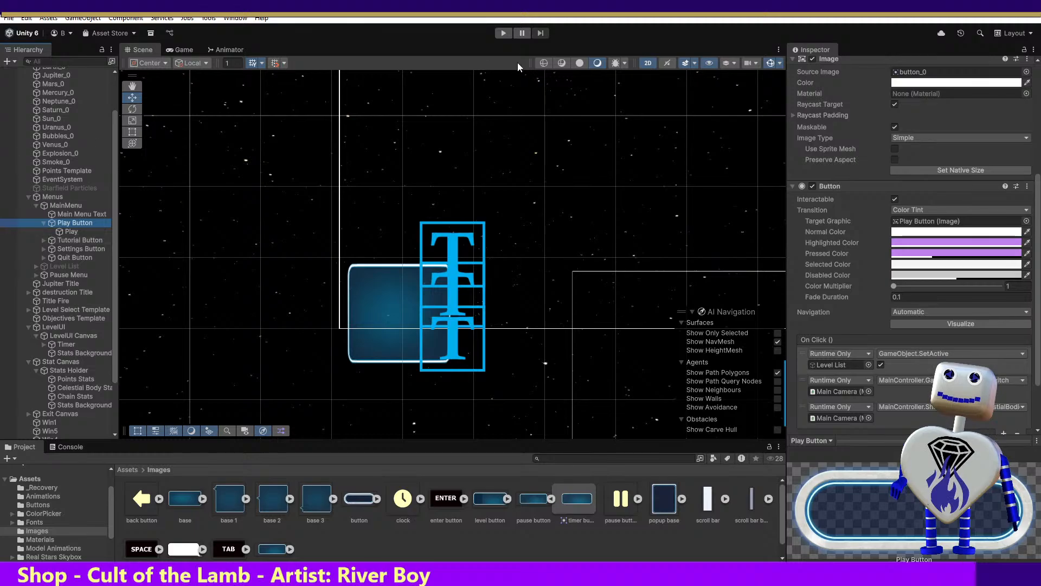
{"action": "left_click", "coordinate": [499, 29]}
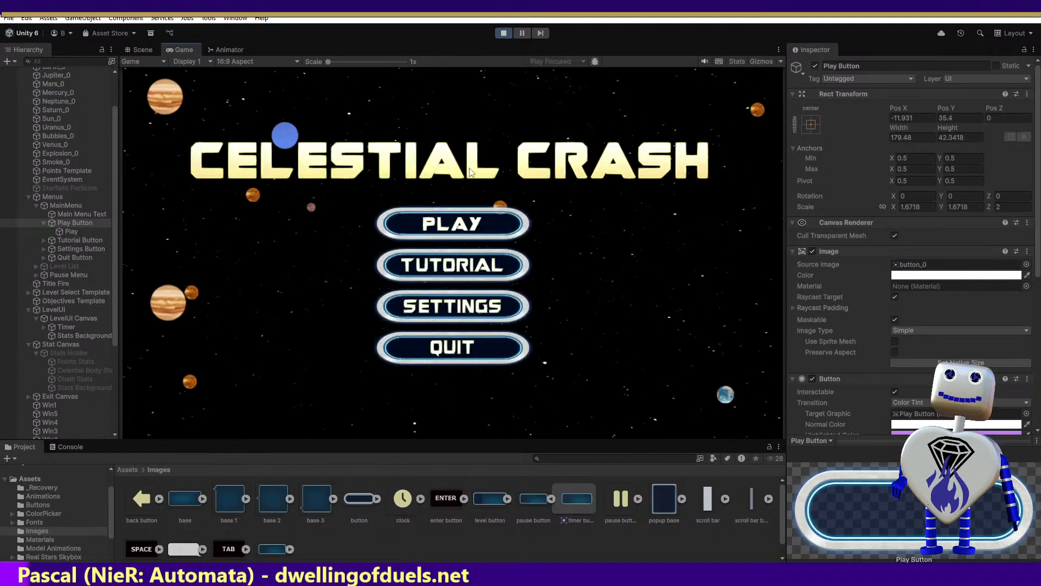
{"action": "left_click", "coordinate": [436, 222]}
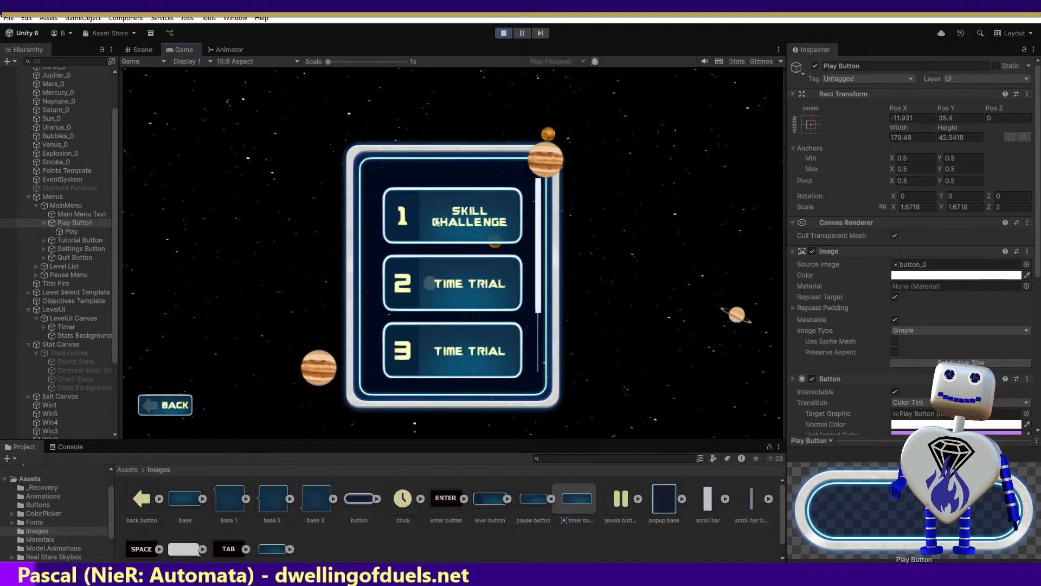
{"action": "left_click", "coordinate": [515, 221]}
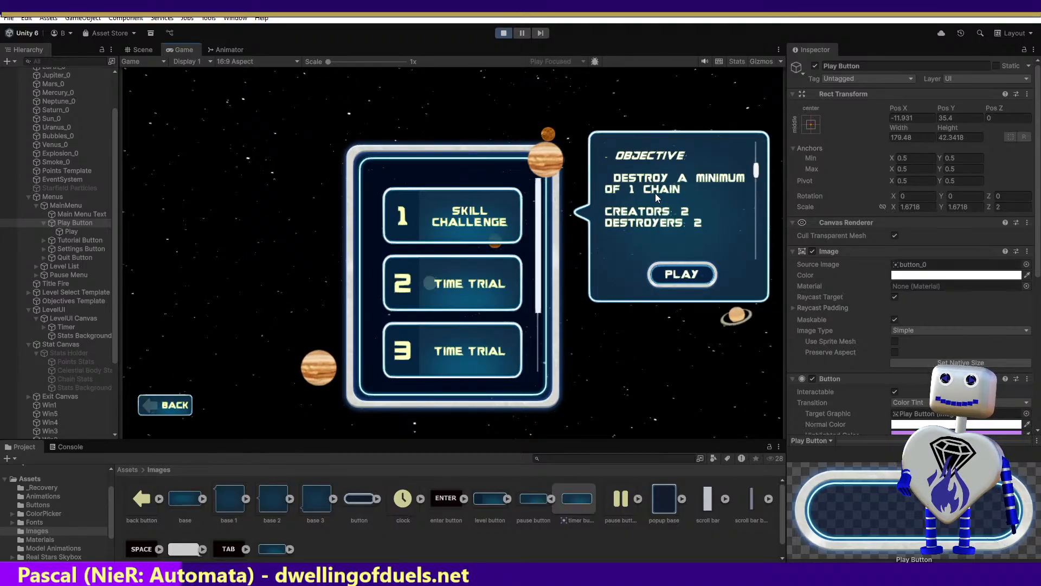
{"action": "left_click", "coordinate": [504, 33]}
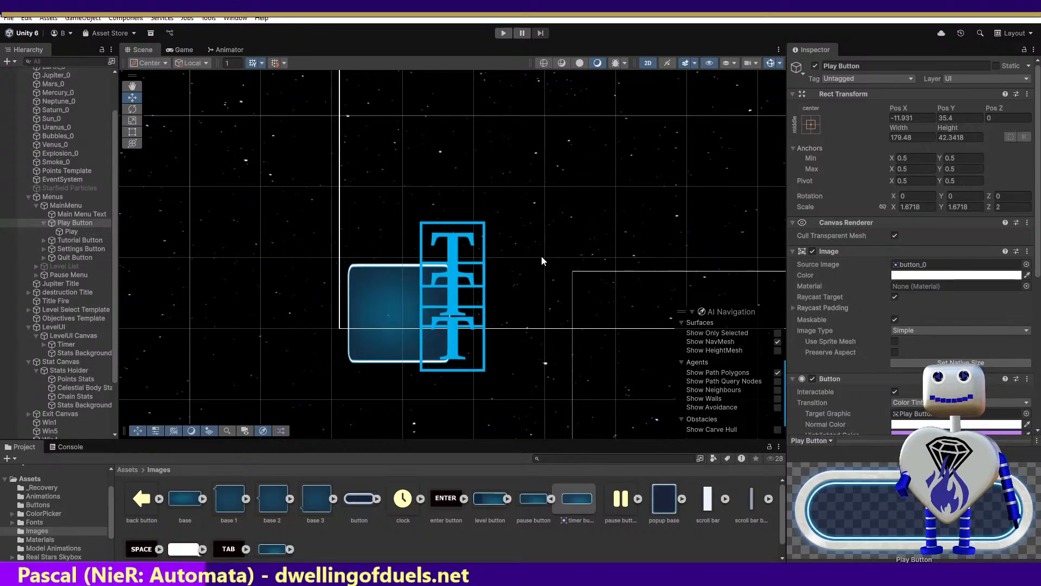
Step: Set the Points Stats text's font size to 12
{"action": "left_click", "coordinate": [76, 369]}
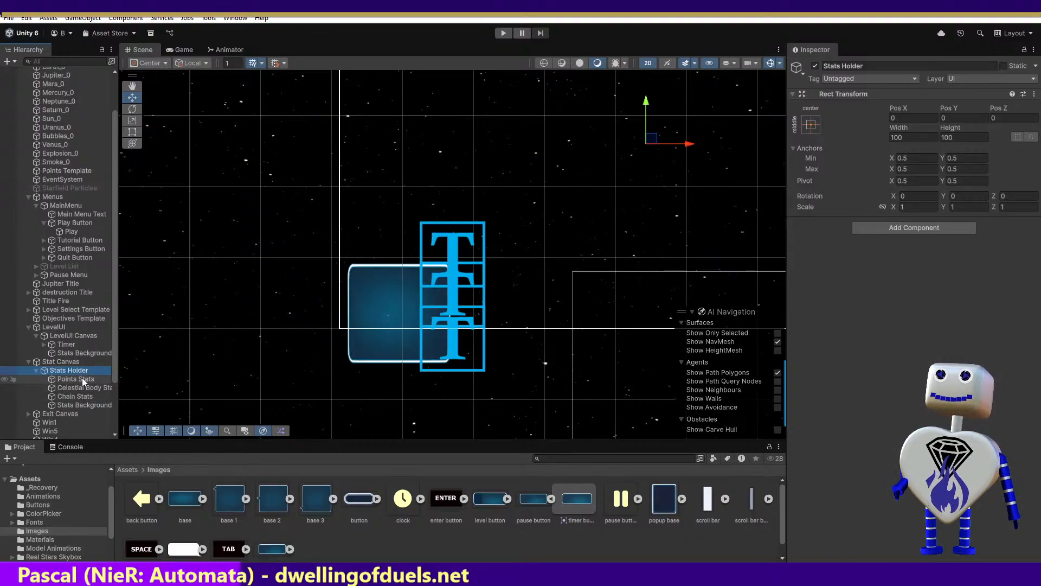
{"action": "left_click", "coordinate": [82, 378]}
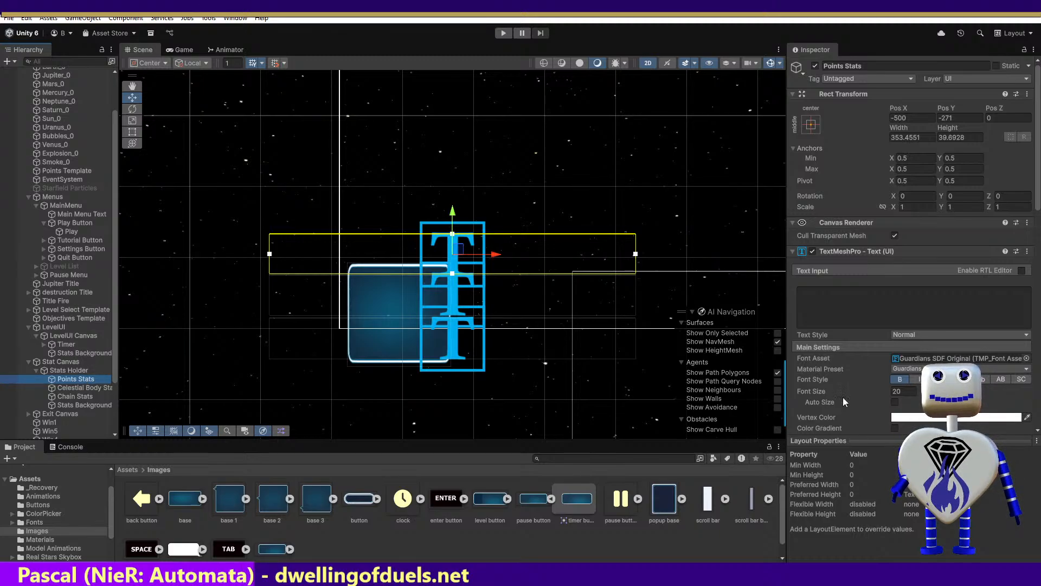
{"action": "left_click", "coordinate": [869, 390]}
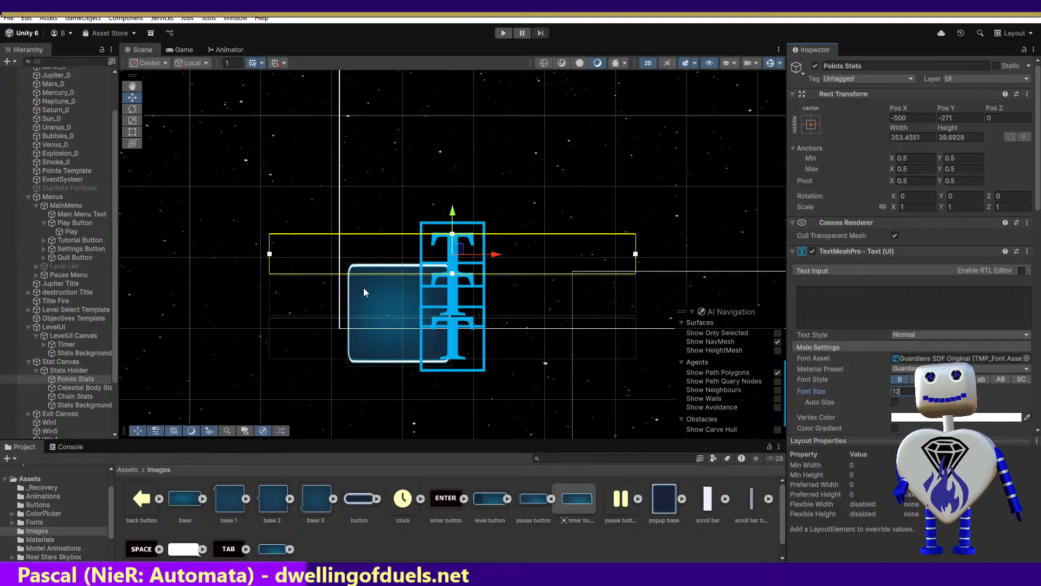
Step: Set the Celestial Body Stats text's font asset to Guardians SDF Original
{"action": "left_click", "coordinate": [82, 387]}
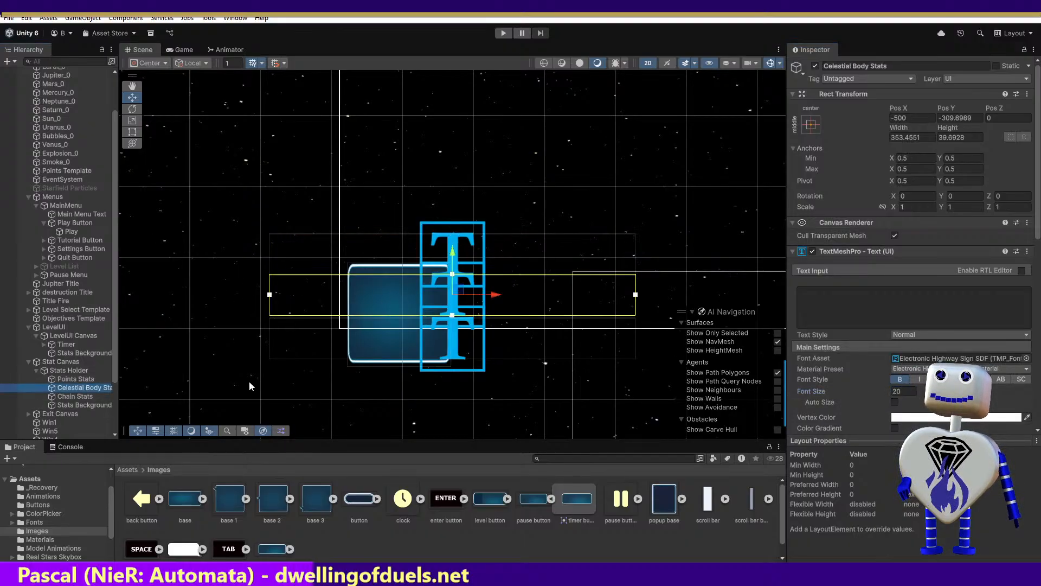
{"action": "left_click", "coordinate": [920, 360]}
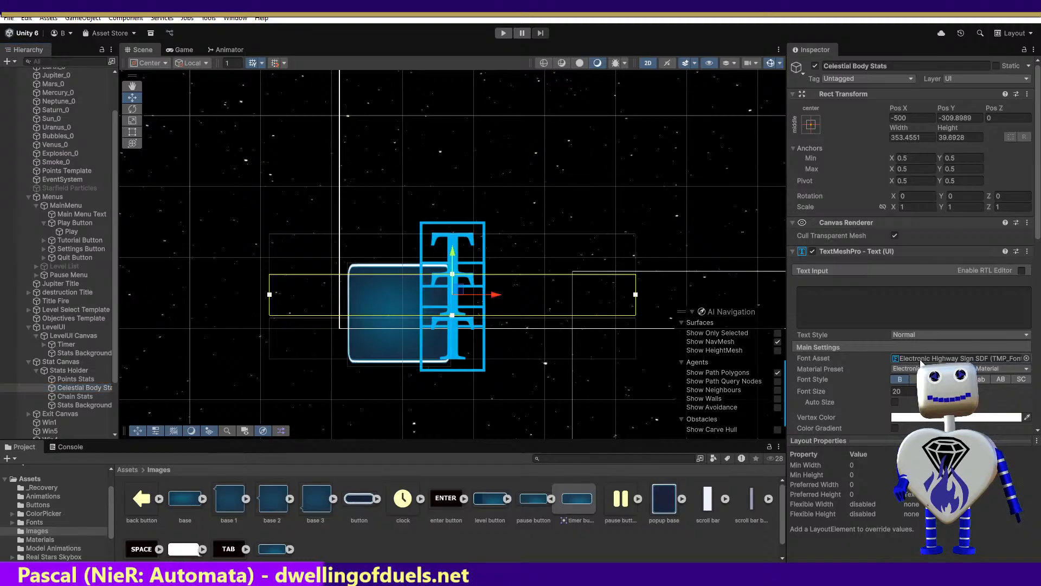
{"action": "left_click", "coordinate": [920, 360]}
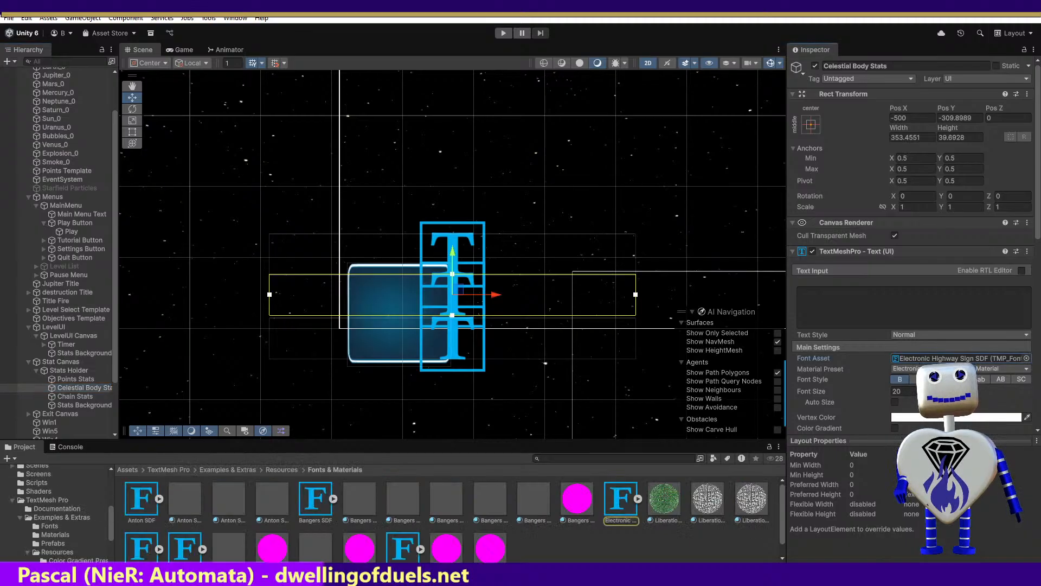
{"action": "left_click", "coordinate": [1027, 359]}
{"action": "double_click", "coordinate": [717, 422]}
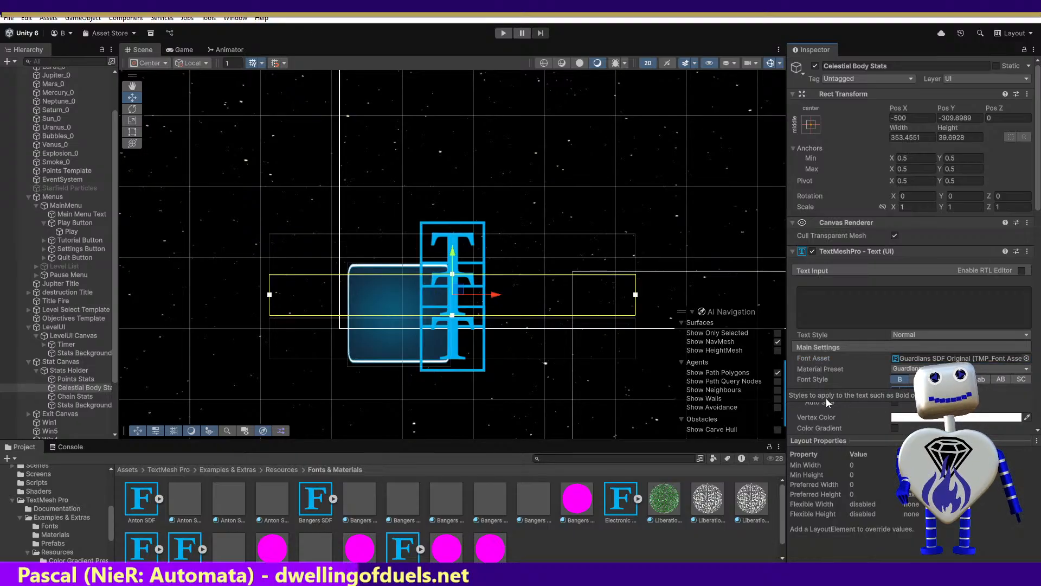
Step: Set the Chain Stats text's font asset to Guardians SDF
{"action": "left_click", "coordinate": [78, 389]}
{"action": "left_click", "coordinate": [76, 396]}
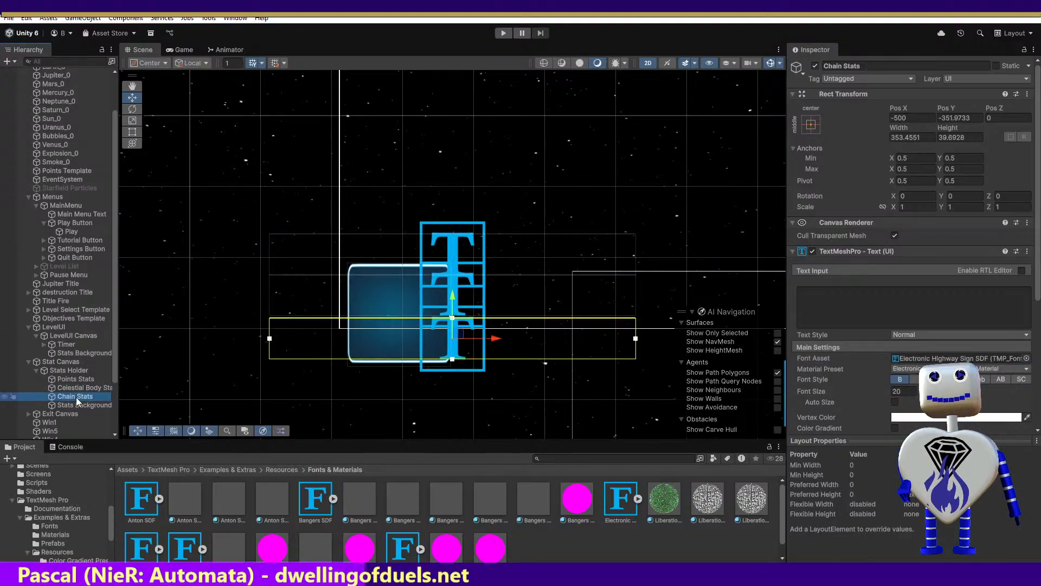
{"action": "left_click", "coordinate": [1026, 358]}
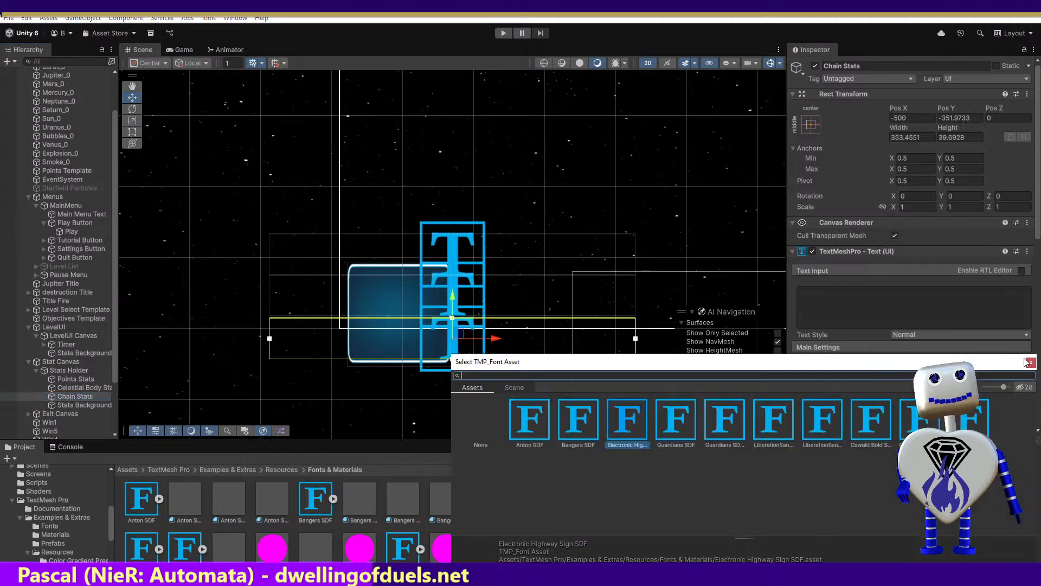
{"action": "double_click", "coordinate": [681, 416]}
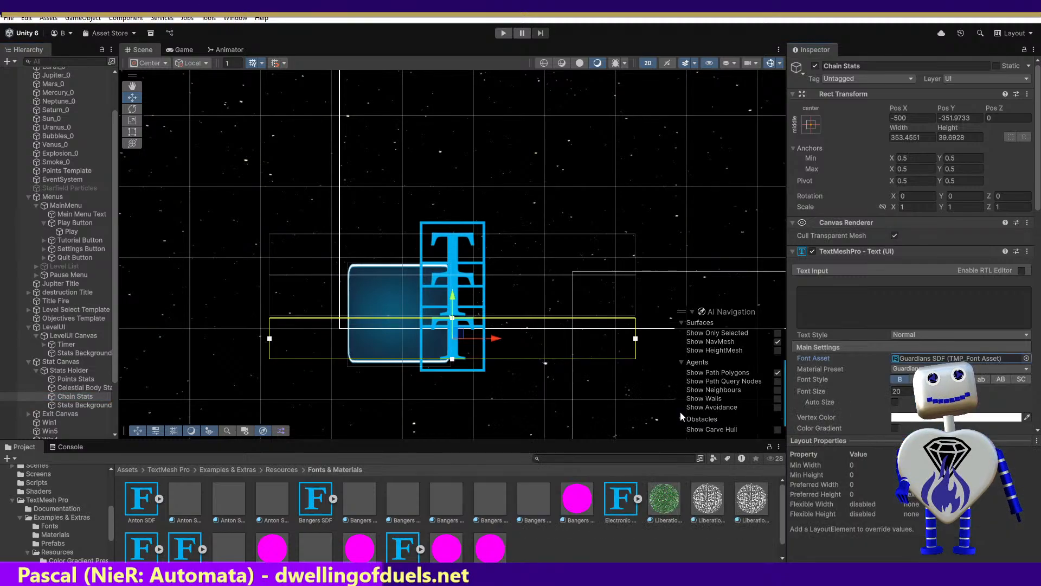
Step: Set the Chain Stats text's font asset to Guardians SDF Original and its font size to 12
{"action": "left_click", "coordinate": [1026, 358]}
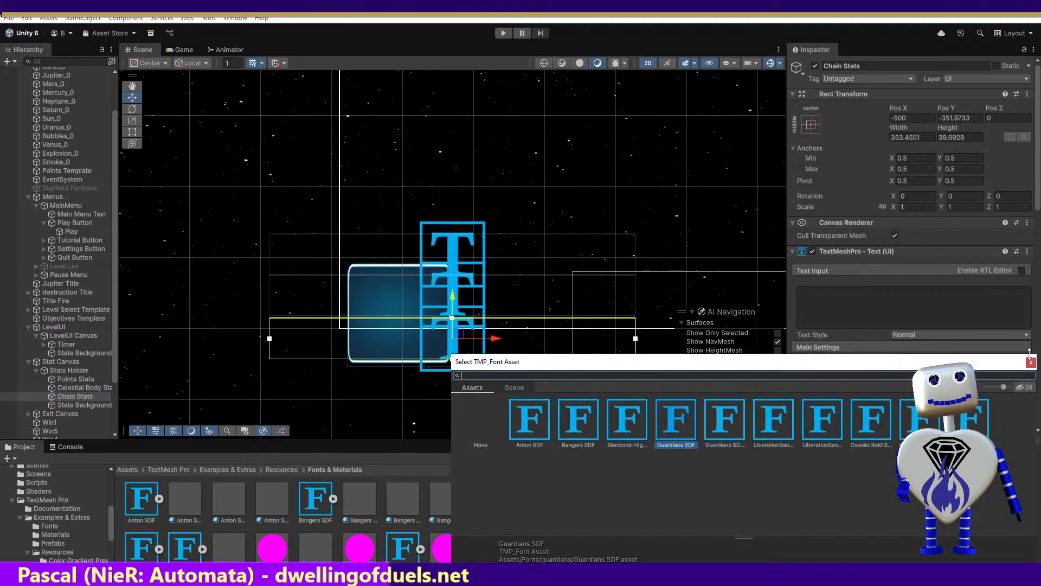
{"action": "double_click", "coordinate": [717, 421]}
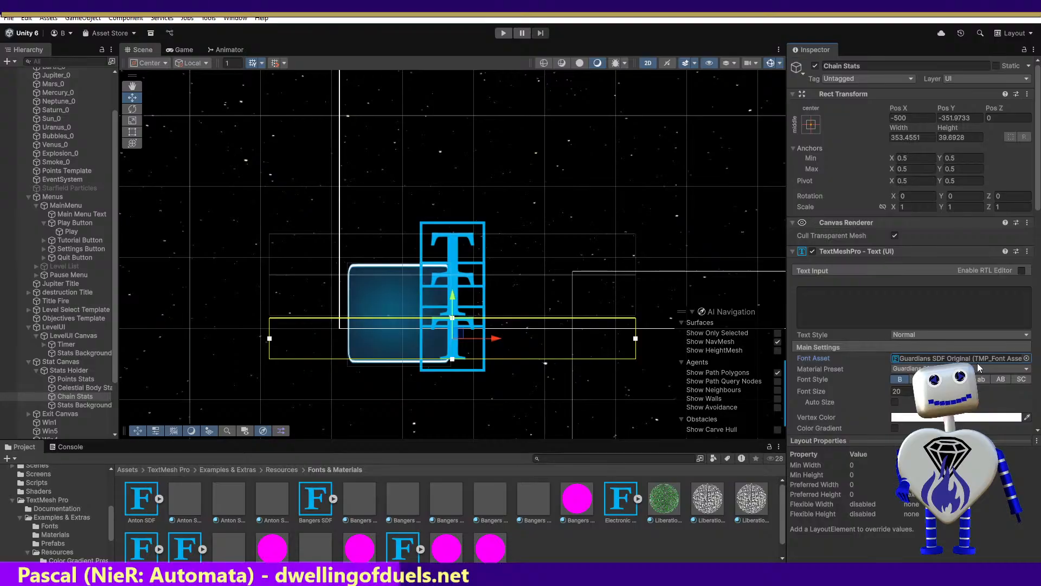
{"action": "left_click_drag", "start_coordinate": [910, 391], "coordinate": [876, 391]}
{"action": "type", "text": "12"}
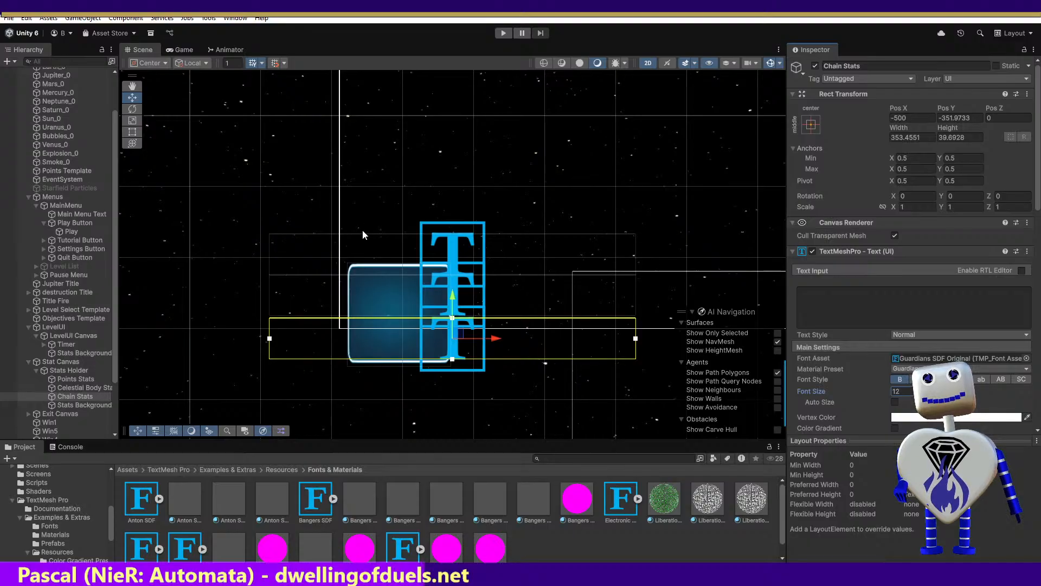
Step: Run the game, start level 1, Skill Challenge, and view the stats text in the Scene view
{"action": "left_click", "coordinate": [503, 33]}
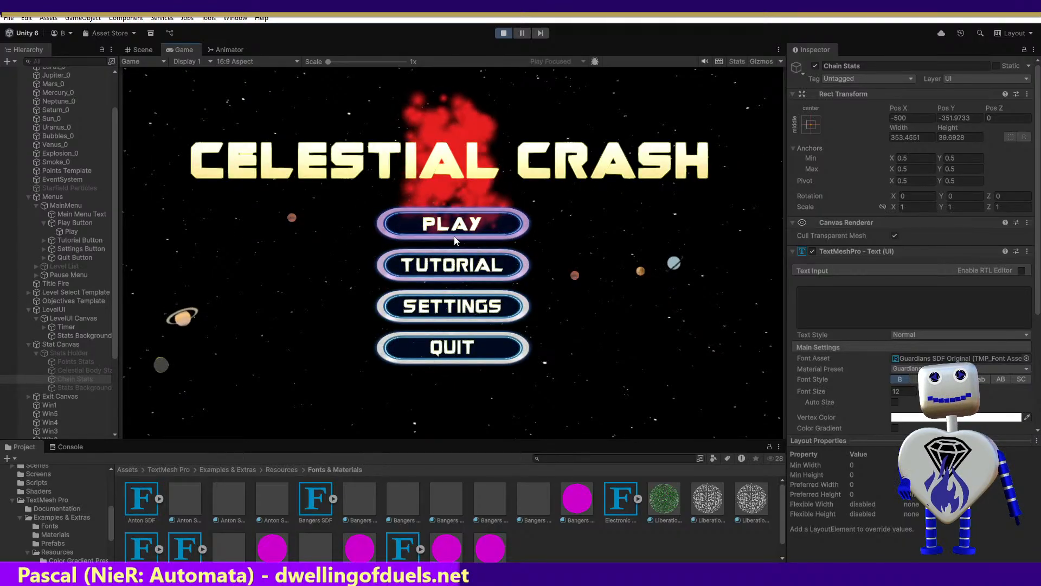
{"action": "left_click", "coordinate": [454, 225]}
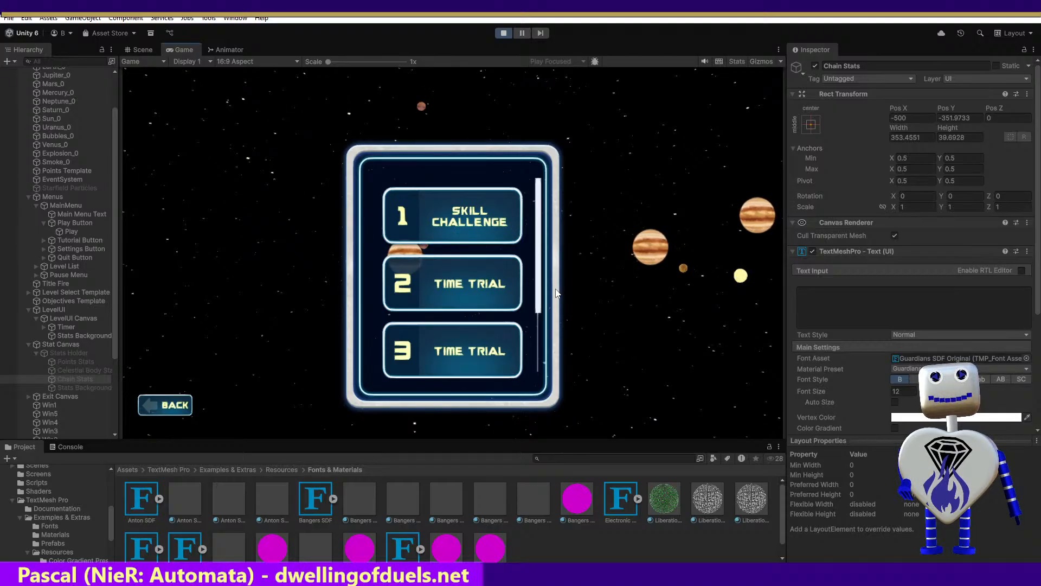
{"action": "left_click_drag", "start_coordinate": [541, 298], "coordinate": [572, 305]}
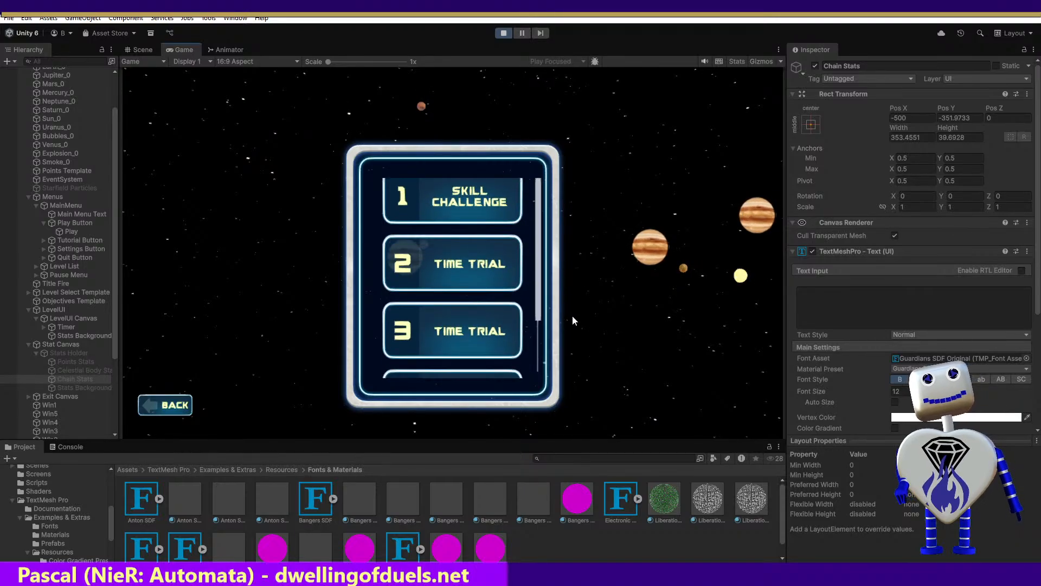
{"action": "left_click", "coordinate": [453, 209]}
{"action": "left_click", "coordinate": [678, 252]}
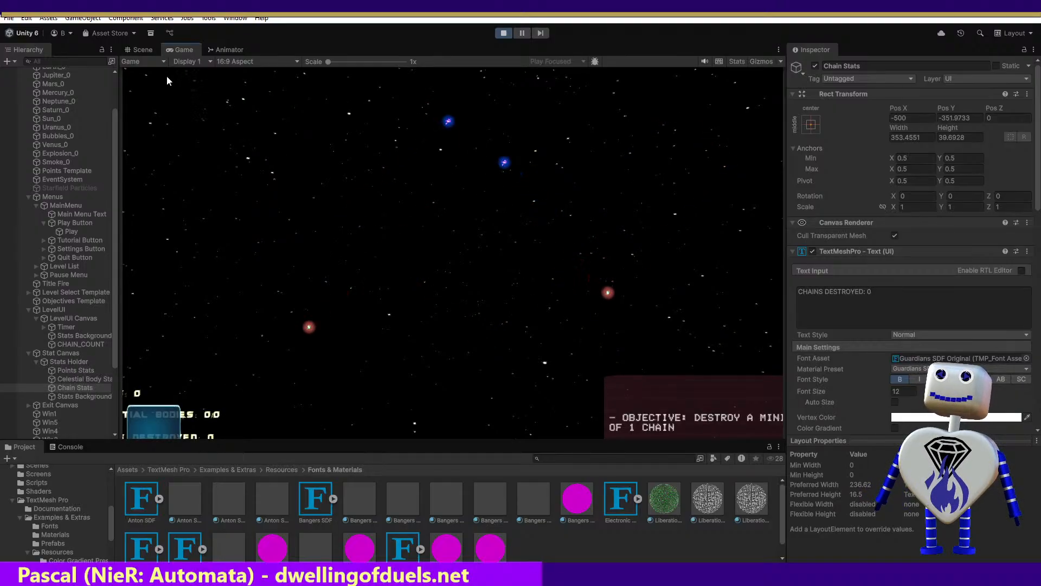
{"action": "left_click", "coordinate": [139, 49]}
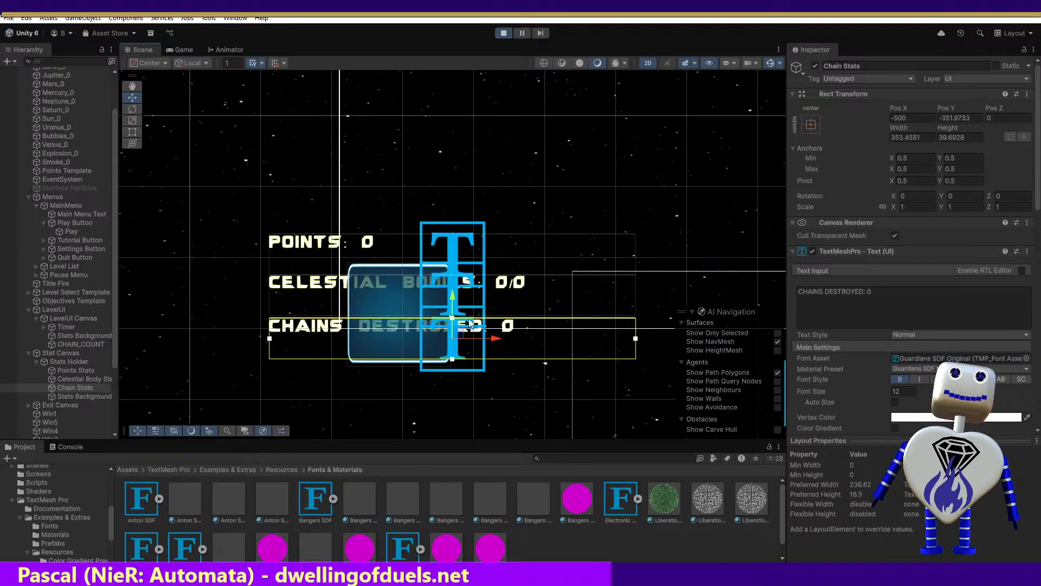
Step: In the running level, move the stat canvas's Stats Background up to Pos Y about -299 and try a scale of 2 on X and Y
{"action": "left_click", "coordinate": [79, 396]}
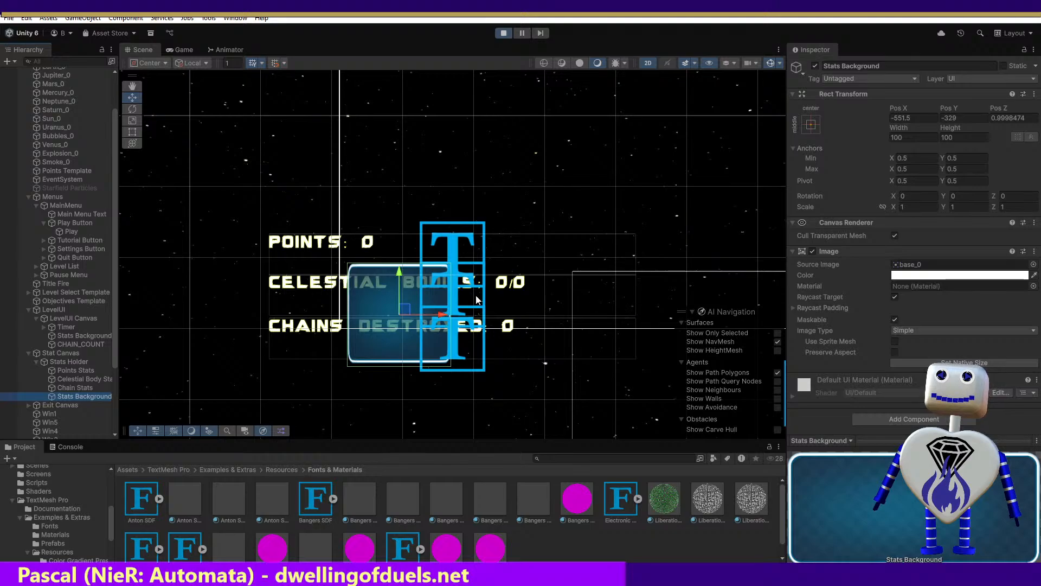
{"action": "left_click_drag", "start_coordinate": [399, 276], "coordinate": [401, 242]}
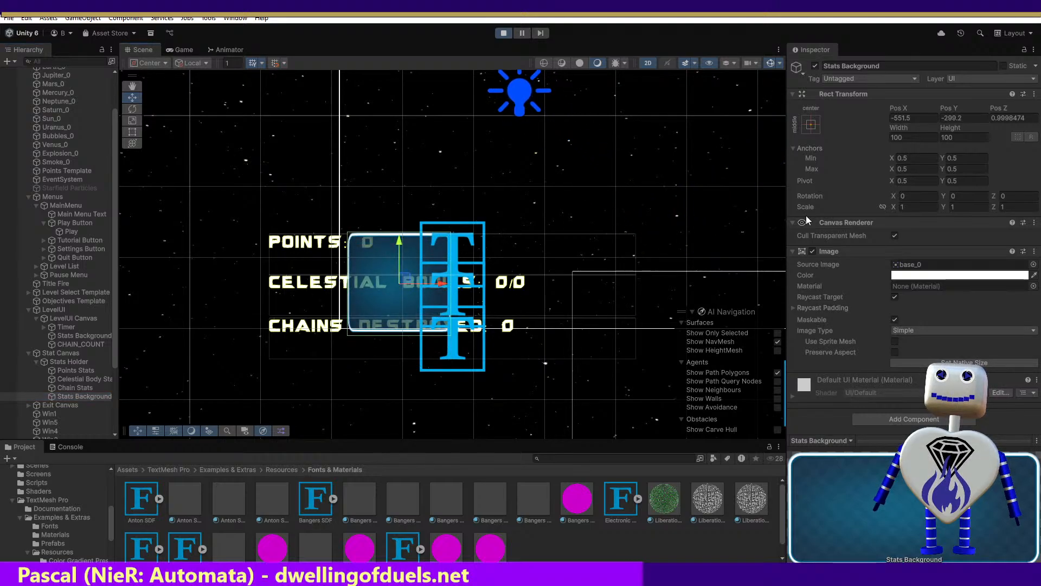
{"action": "left_click", "coordinate": [900, 207]}
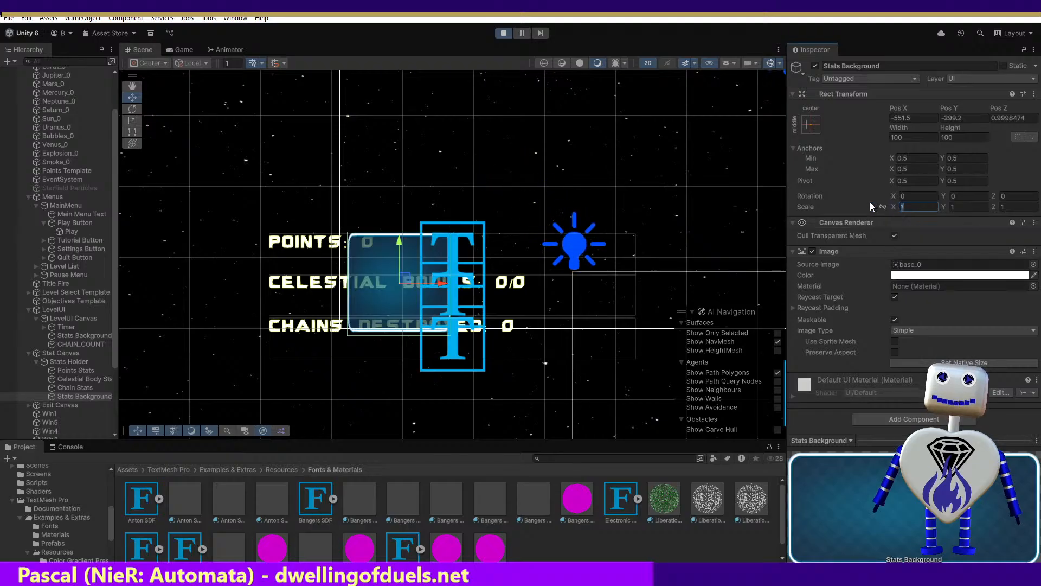
{"action": "type", "text": "2"}
{"action": "key", "text": "Tab"}
{"action": "type", "text": "2"}
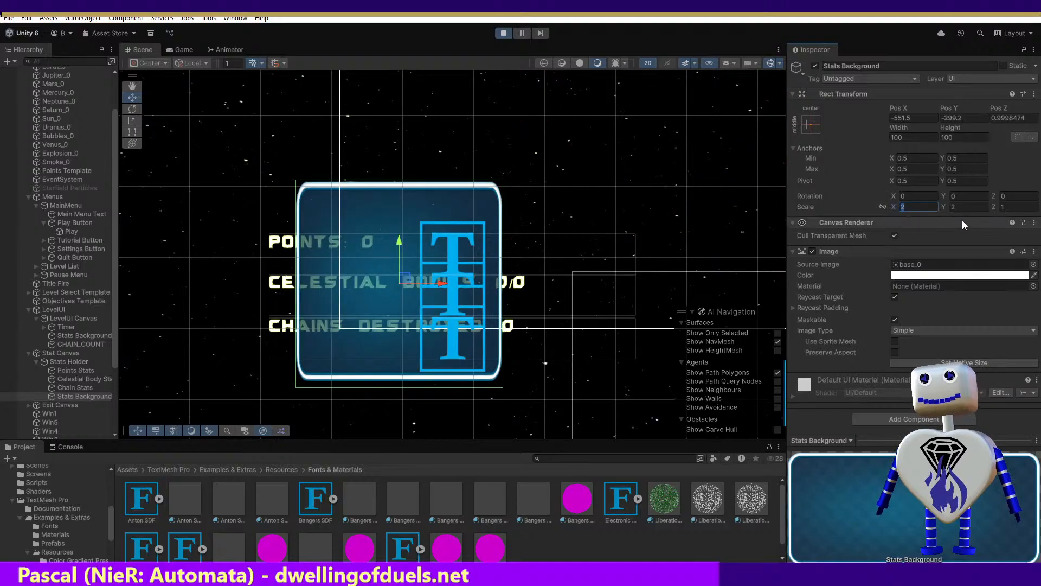
Step: Try a scale of 3 on X and 1.25 on Y for the Stats Background in the running level
{"action": "type", "text": "1"}
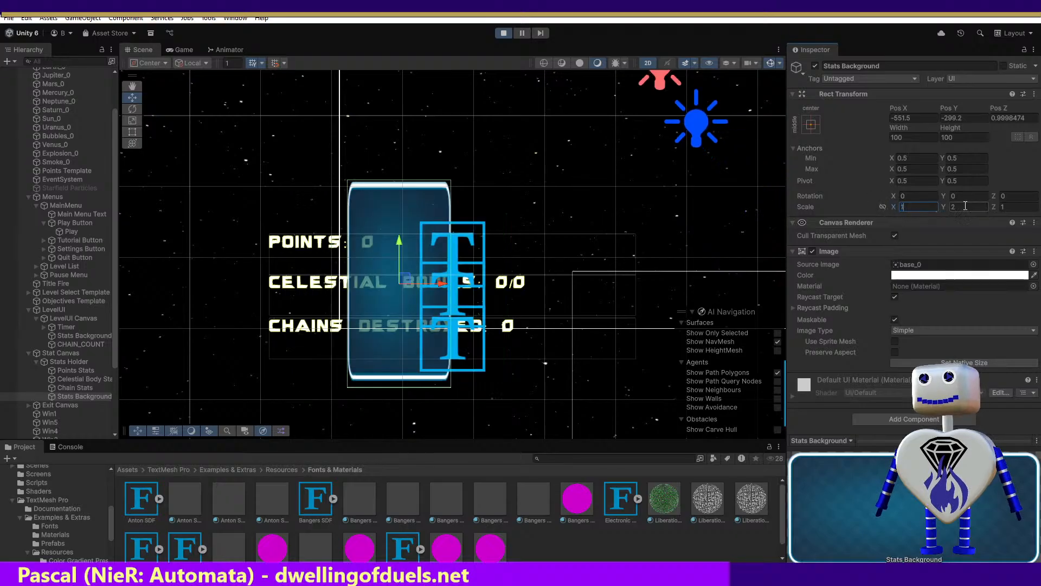
{"action": "left_click", "coordinate": [970, 206]}
{"action": "type", "text": "1"}
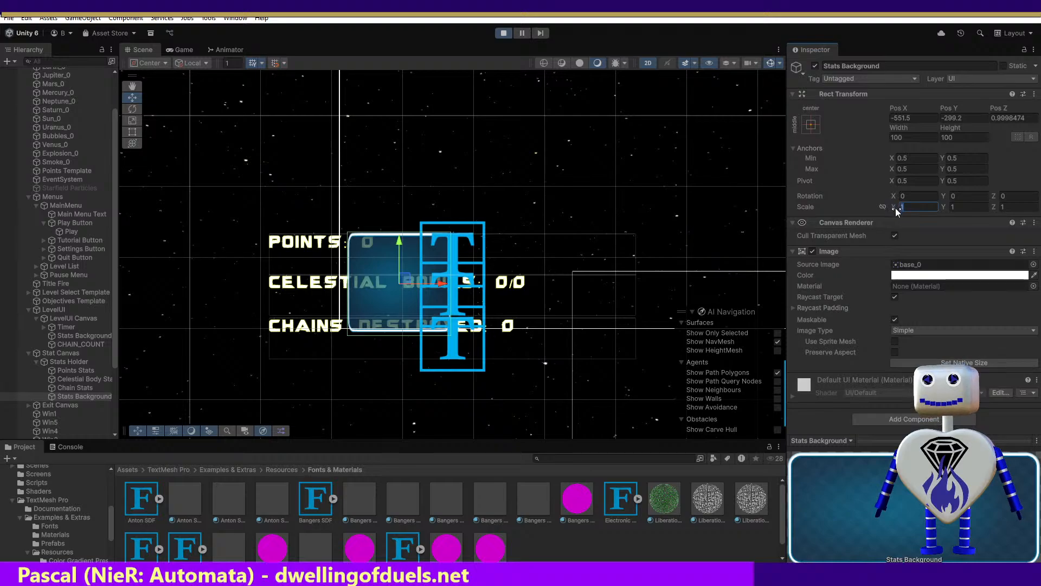
{"action": "type", "text": "3"}
{"action": "key", "text": "Tab"}
{"action": "type", "text": "3"}
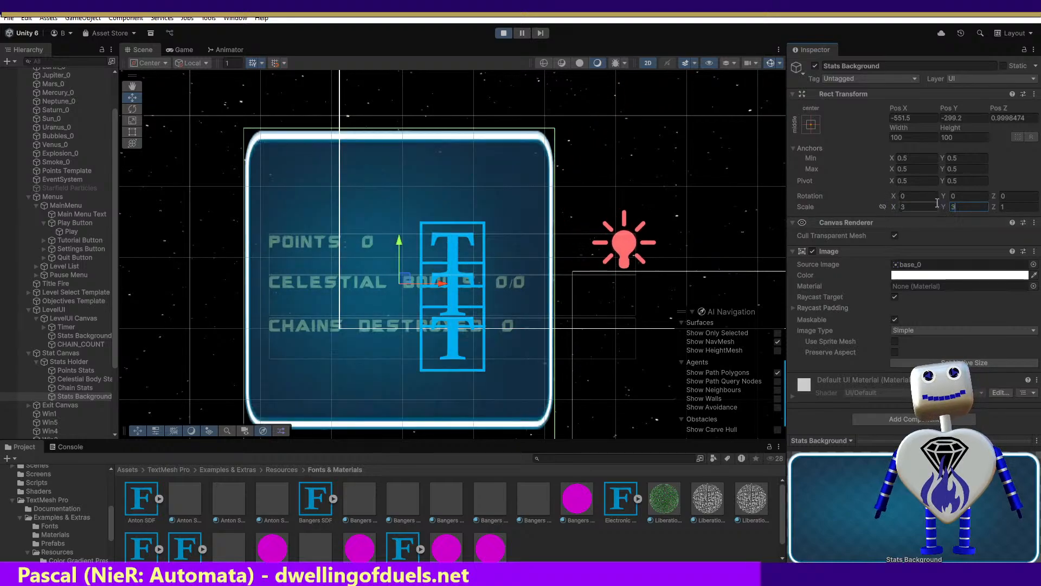
{"action": "key", "text": "BackSpace"}
{"action": "type", "text": "1"}
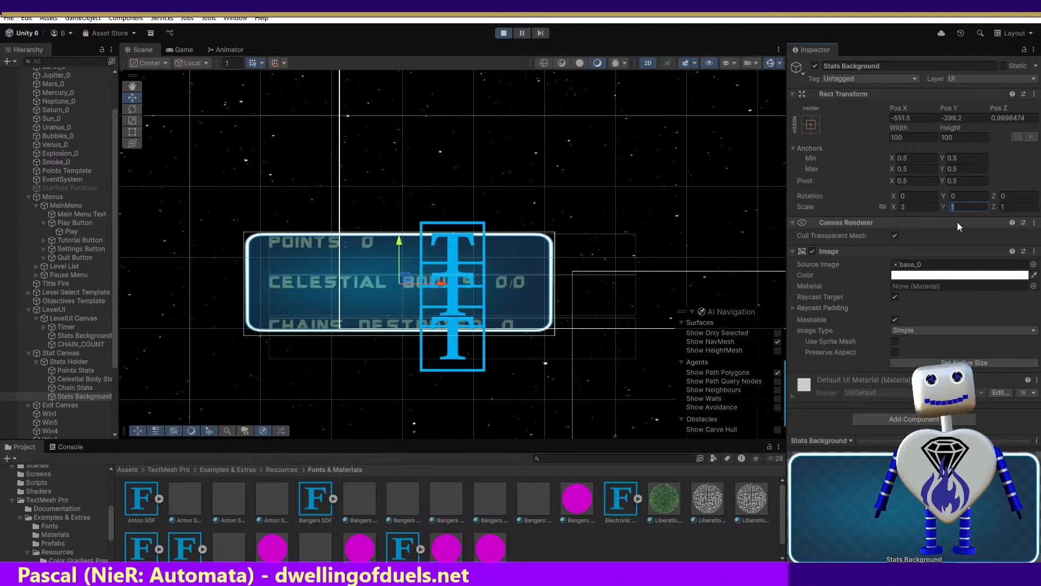
{"action": "type", "text": ".25"}
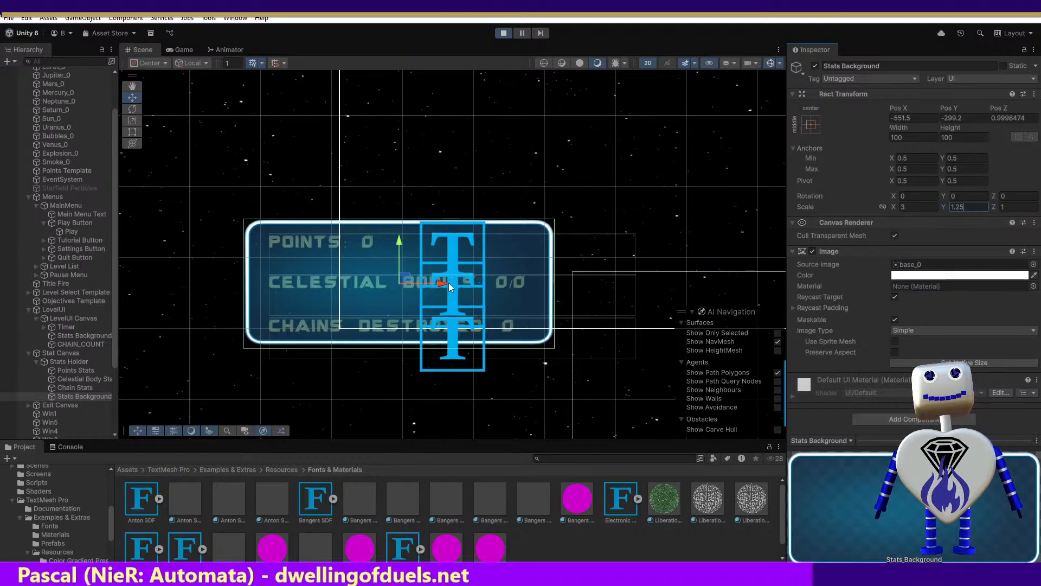
Step: Shift the Stats Background to Pos X about -544 and compare it with the info screen.png mockup
{"action": "left_click_drag", "start_coordinate": [444, 285], "coordinate": [452, 284]}
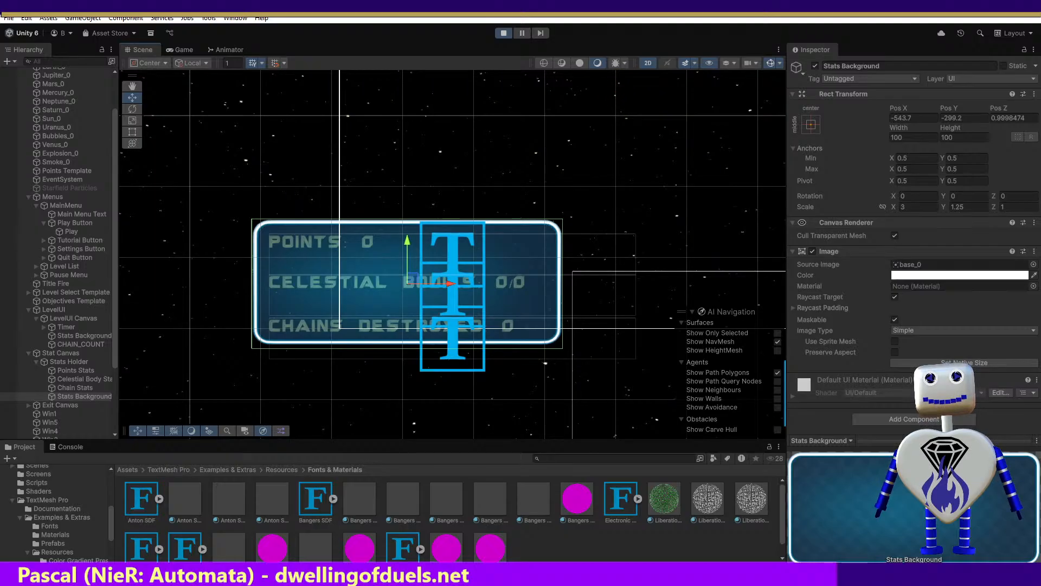
{"action": "key", "text": "alt+Tab"}
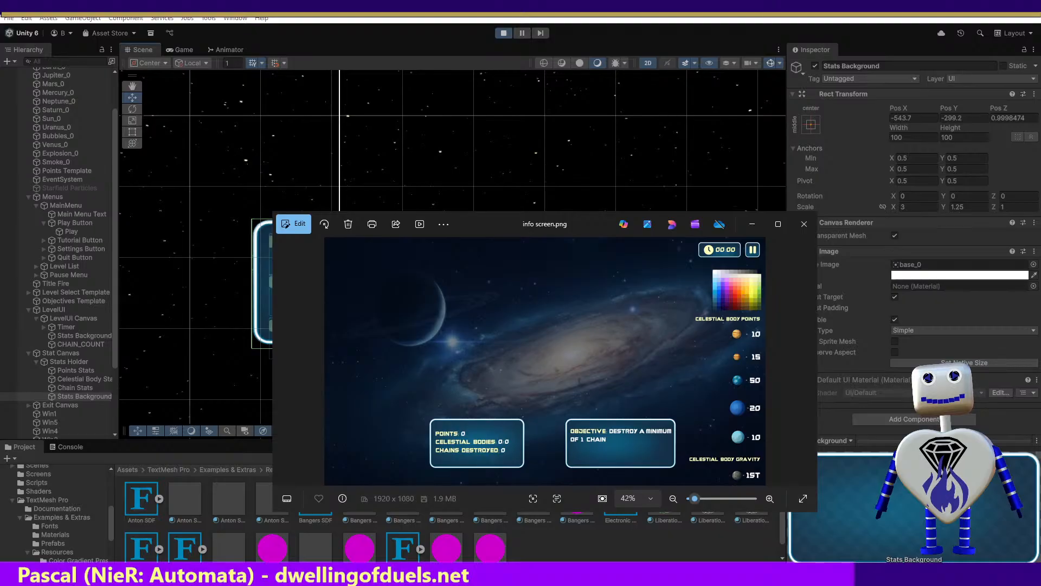
{"action": "key", "text": "alt+Tab"}
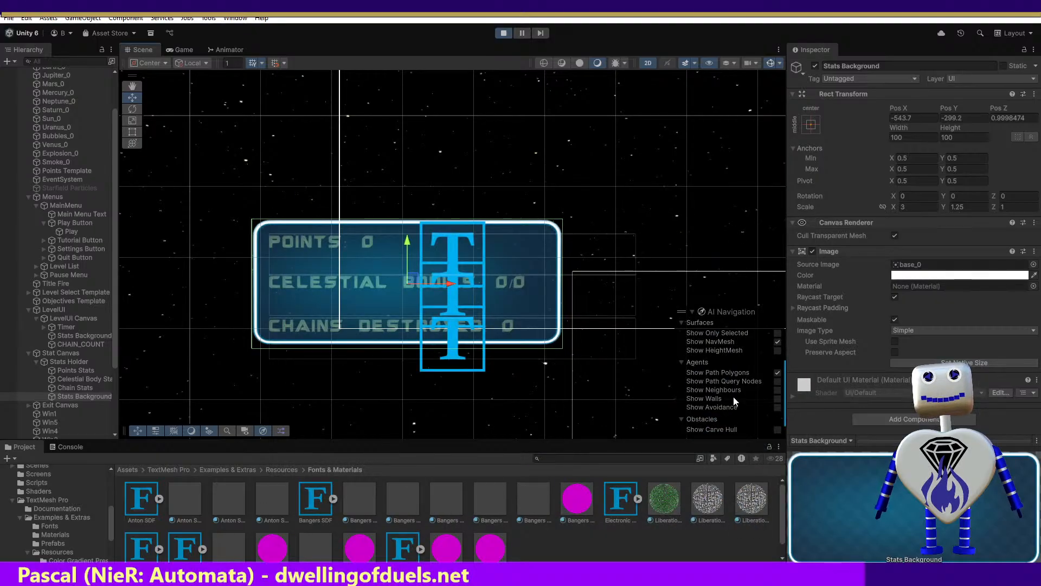
Step: Try a Stats Background scale of 3 on X and 2 on Y, and lower it to Pos Y about -319
{"action": "left_click", "coordinate": [917, 207]}
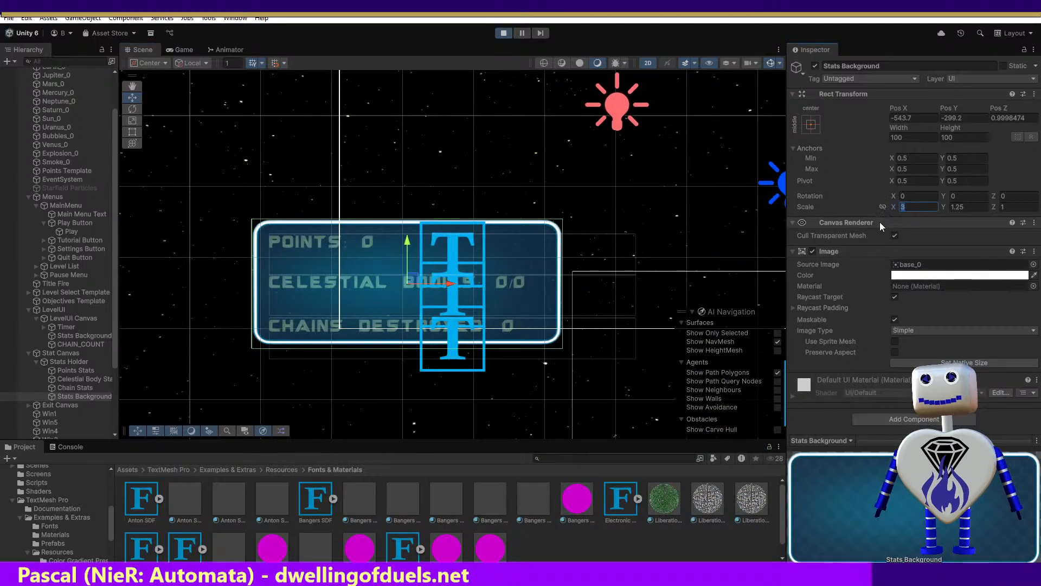
{"action": "type", "text": "4"}
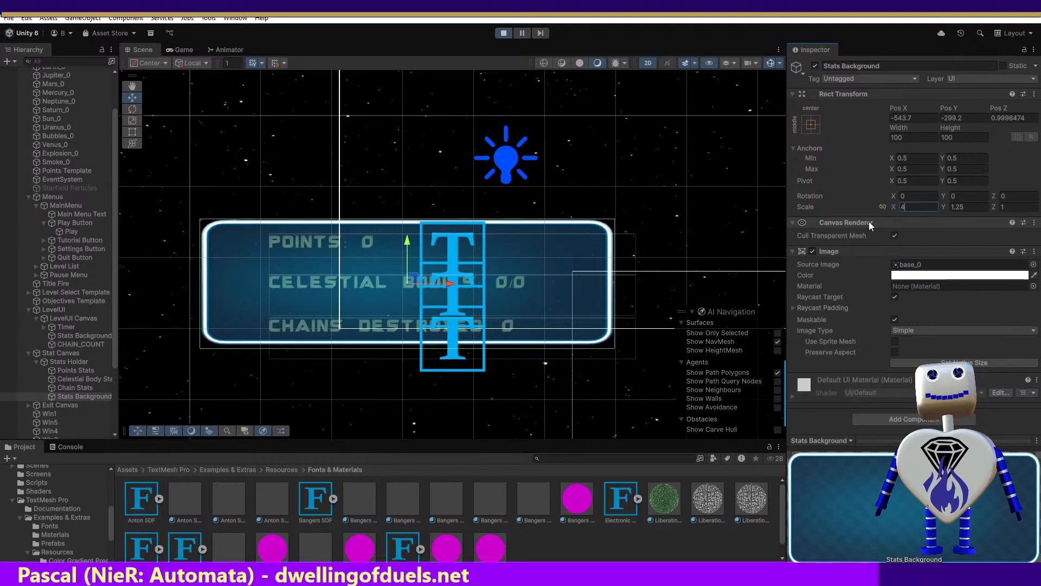
{"action": "key", "text": "BackSpace"}
{"action": "type", "text": "3"}
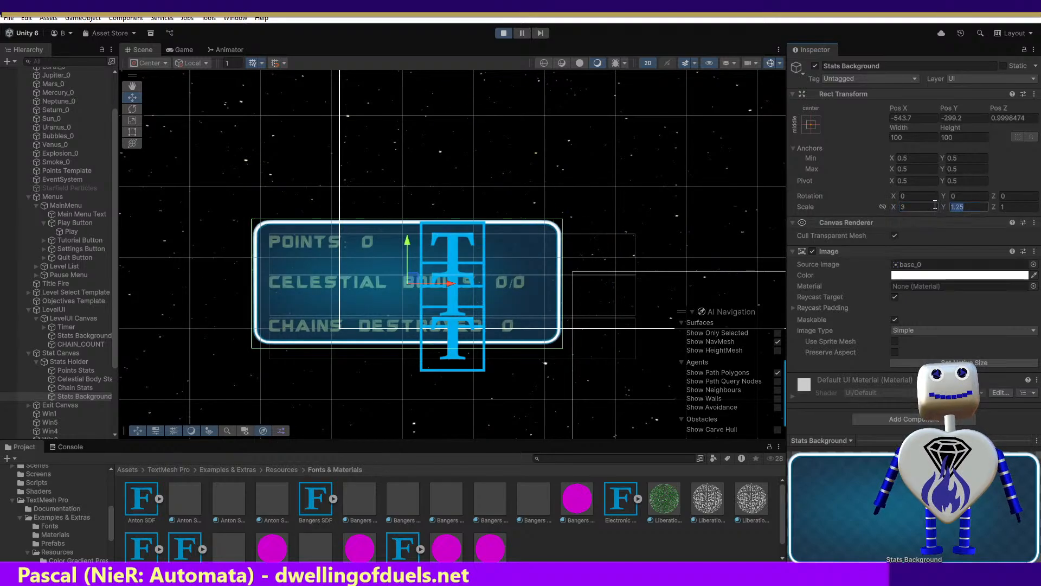
{"action": "type", "text": "2"}
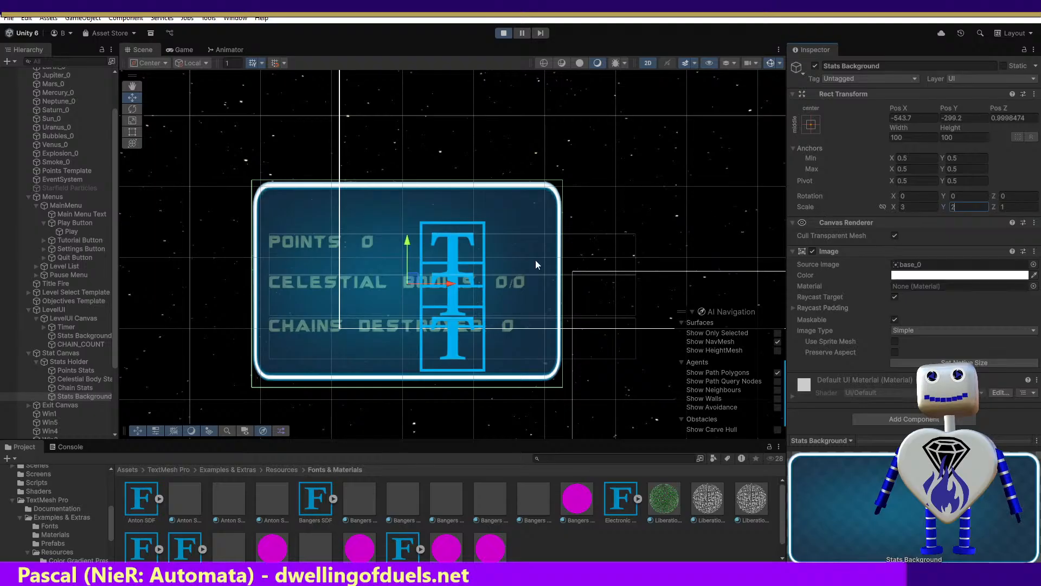
{"action": "left_click_drag", "start_coordinate": [409, 242], "coordinate": [409, 265]}
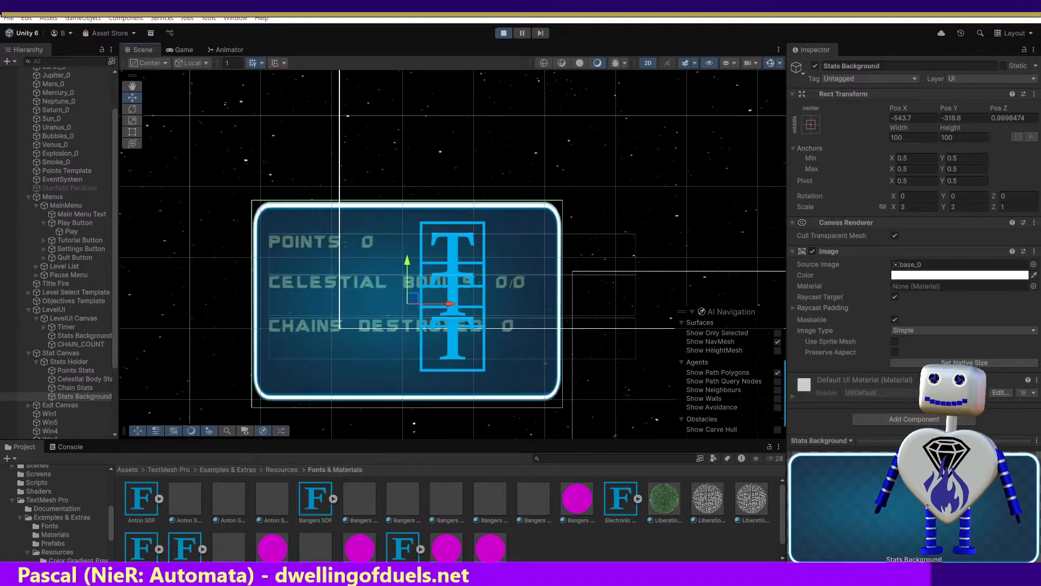
Step: Compare the stats panel with the info screen.png mockup, minimize the mockup and stop the game
{"action": "key", "text": "alt+Tab"}
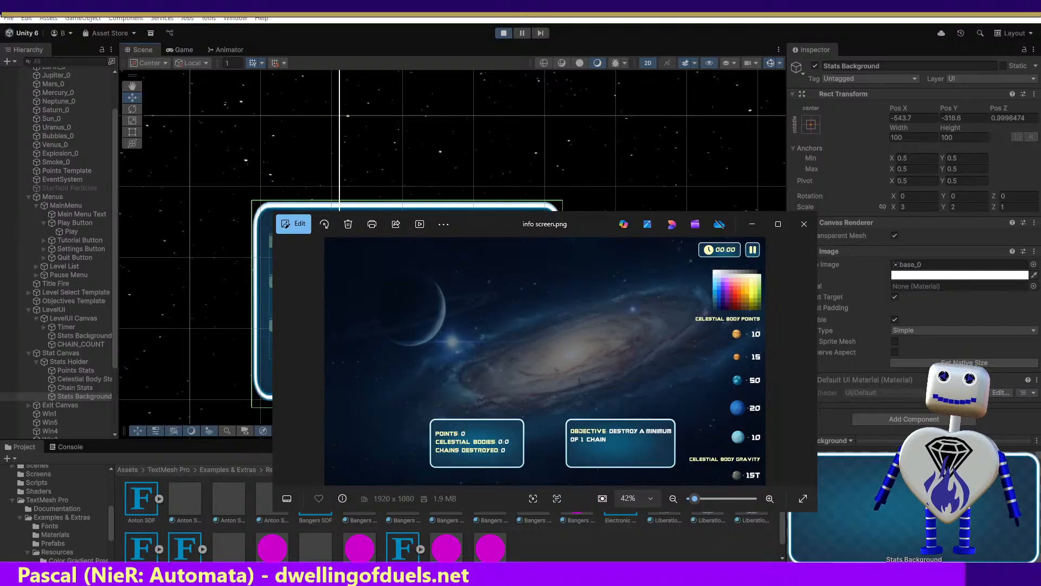
{"action": "left_click", "coordinate": [804, 224]}
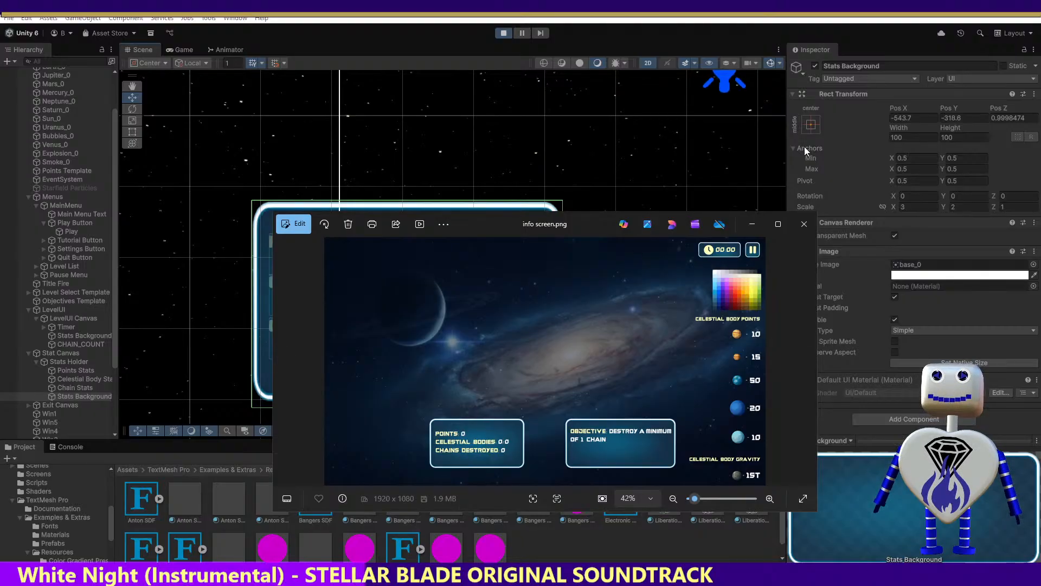
{"action": "left_click", "coordinate": [753, 224]}
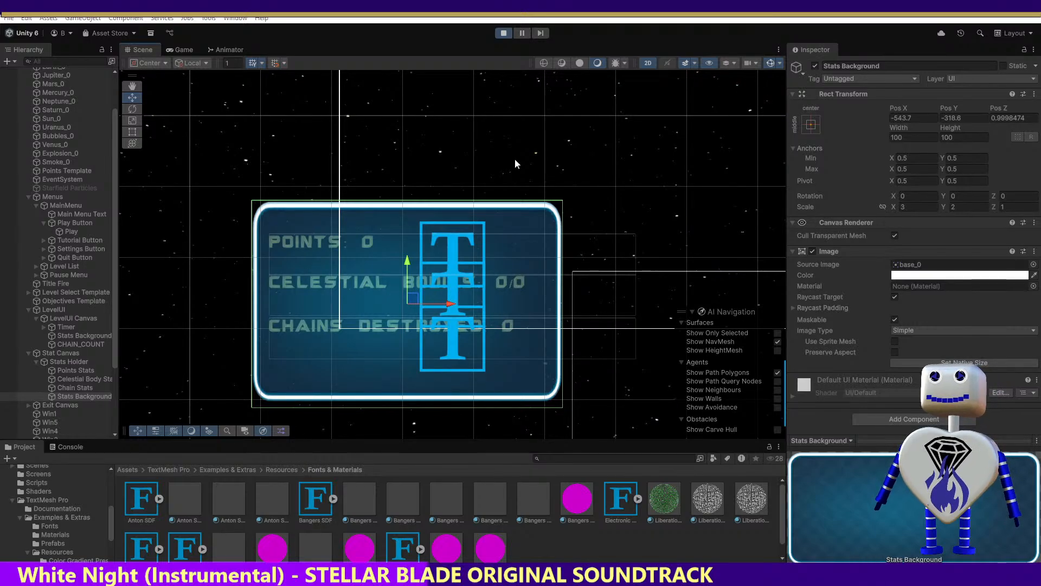
{"action": "left_click", "coordinate": [503, 34]}
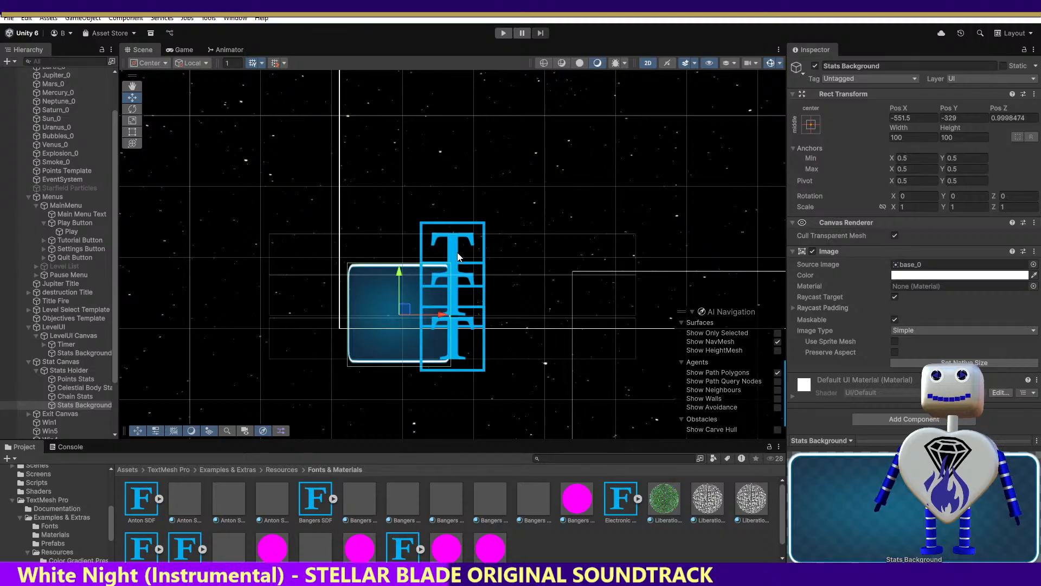
Step: Tighten the stats text spacing by moving Points Stats to Pos Y about -275, Celestial Body Stats to about -305 and Chain Stats to about -343
{"action": "left_click", "coordinate": [453, 234]}
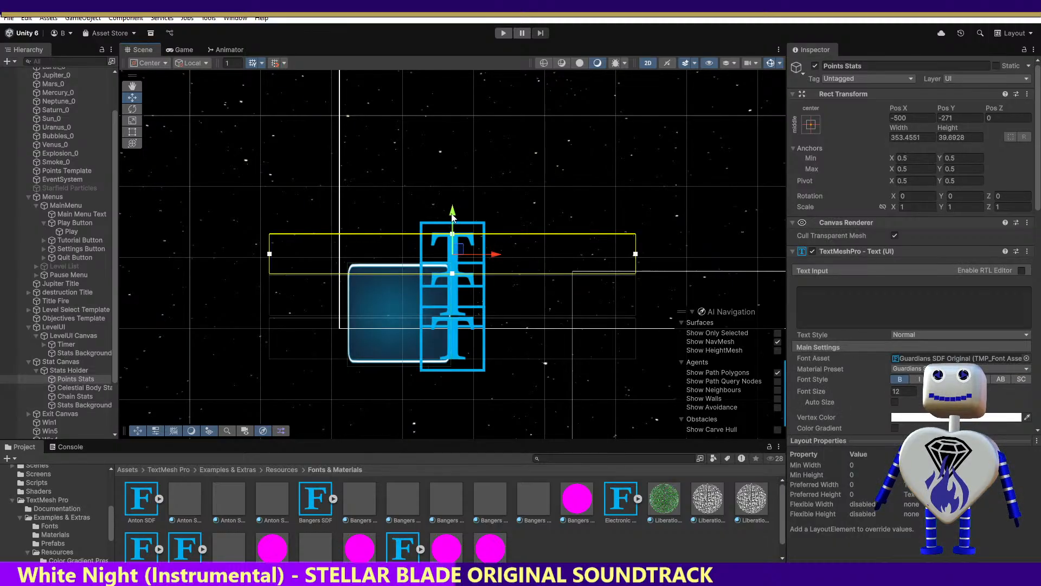
{"action": "left_click_drag", "start_coordinate": [453, 216], "coordinate": [453, 219]}
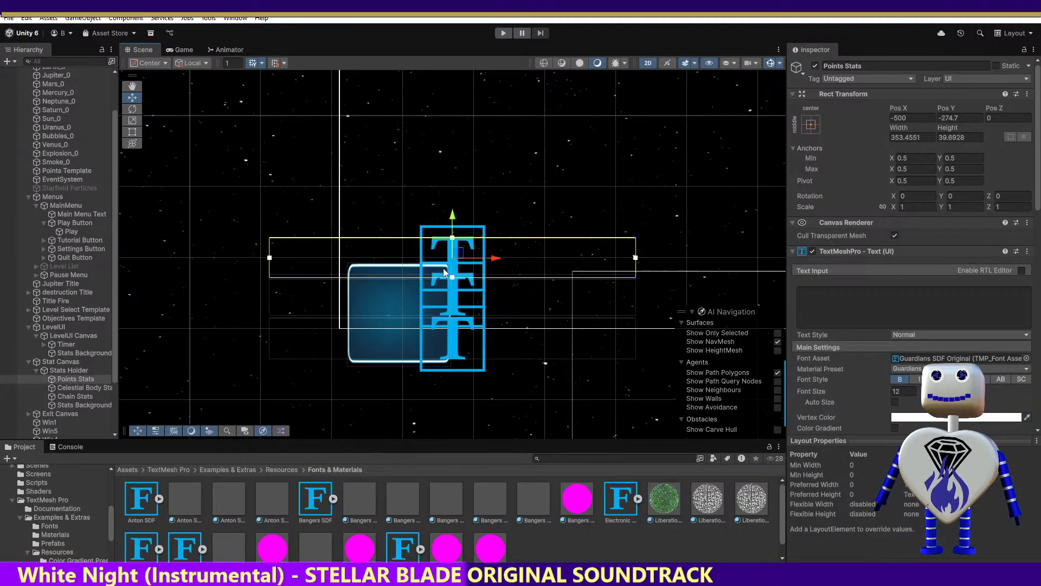
{"action": "left_click", "coordinate": [452, 301]}
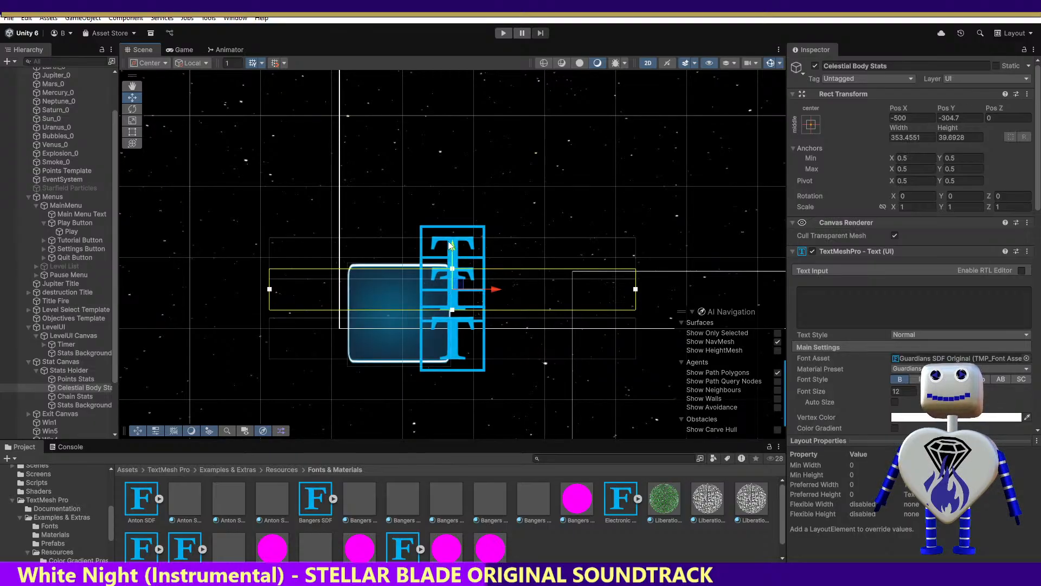
{"action": "left_click", "coordinate": [450, 250]}
{"action": "left_click", "coordinate": [444, 289]}
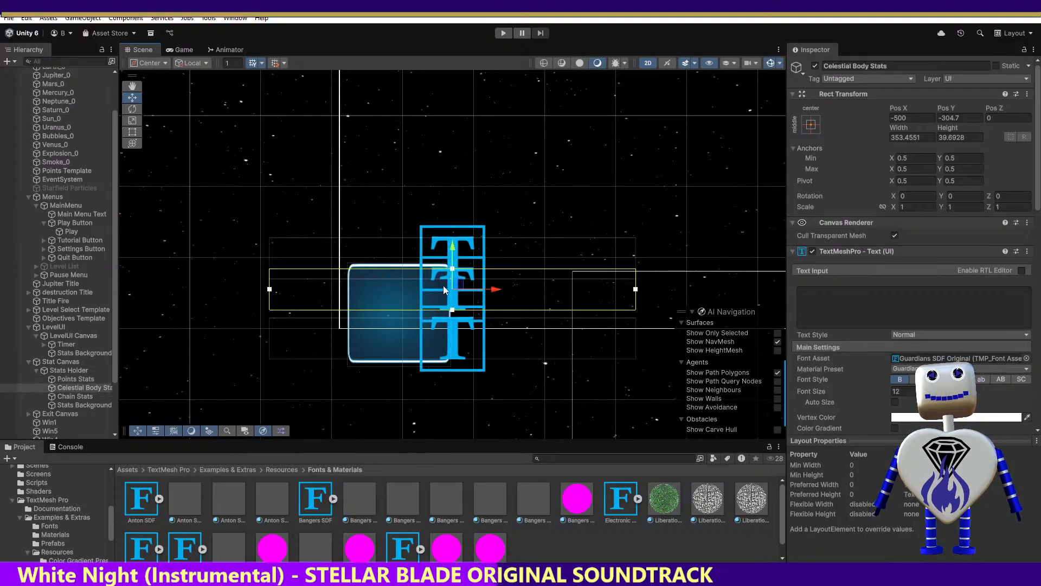
{"action": "left_click", "coordinate": [450, 345]}
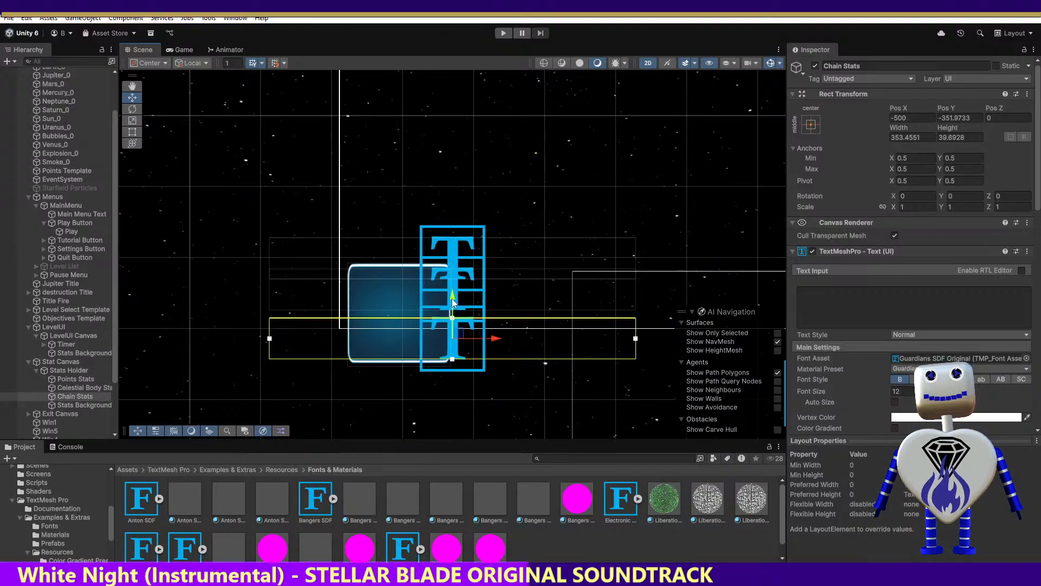
{"action": "left_click_drag", "start_coordinate": [453, 297], "coordinate": [456, 284]}
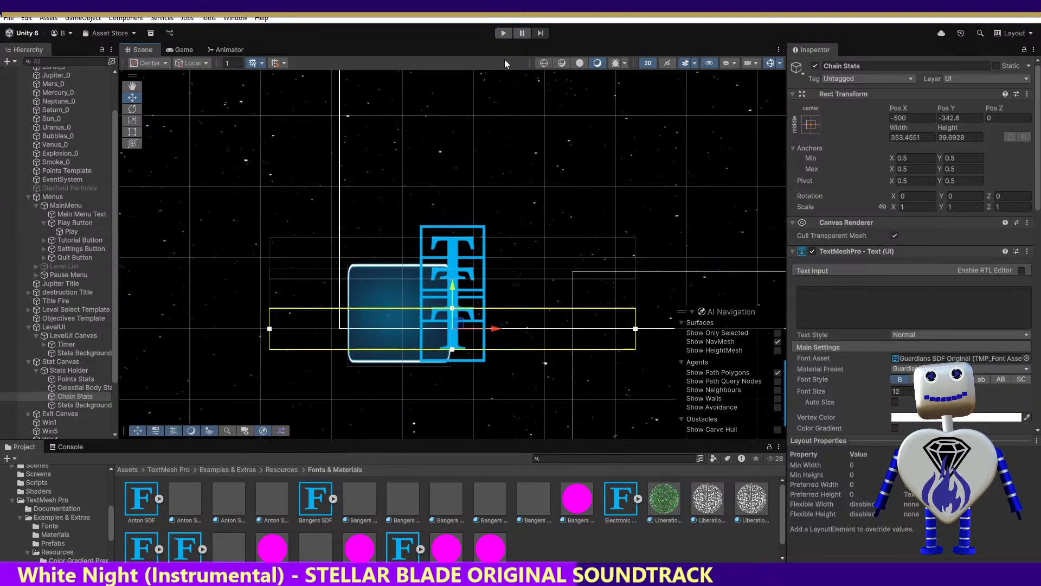
Step: Run the game, start the level 1 Skill Challenge and examine the stats text layout in the Scene view
{"action": "left_click", "coordinate": [504, 33]}
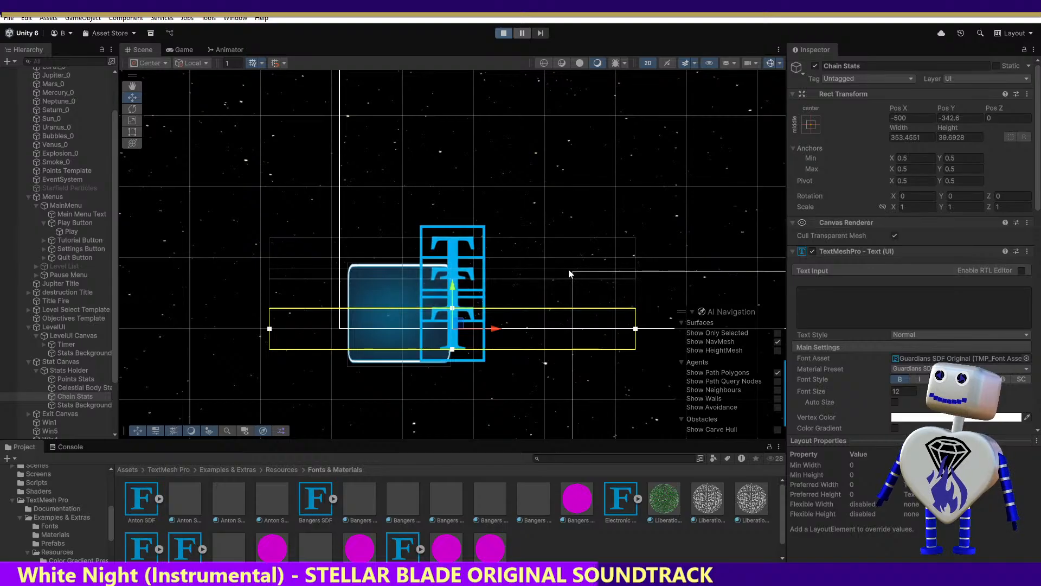
{"action": "left_click", "coordinate": [466, 232]}
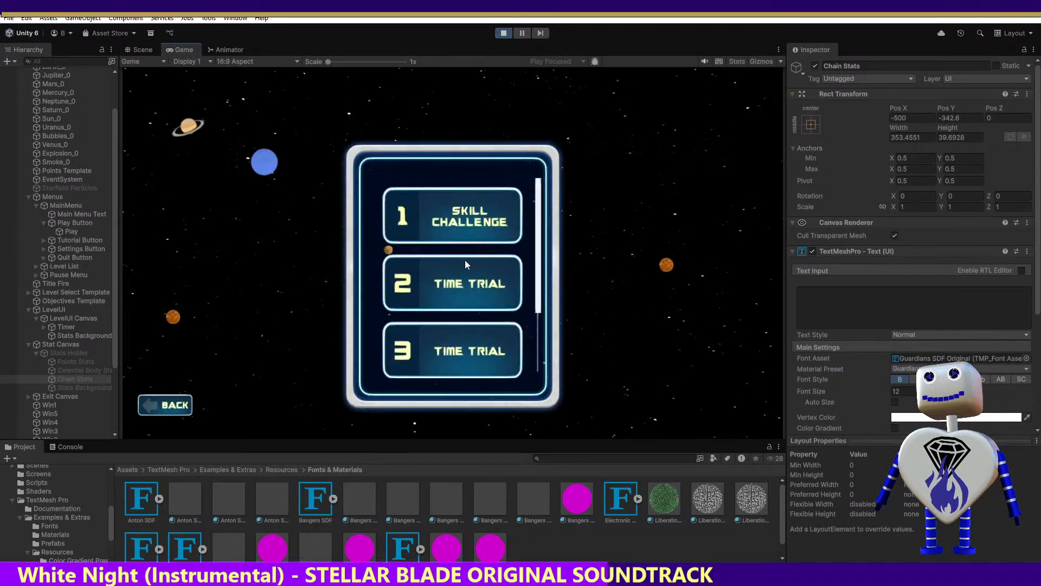
{"action": "left_click", "coordinate": [458, 226]}
{"action": "left_click", "coordinate": [679, 272]}
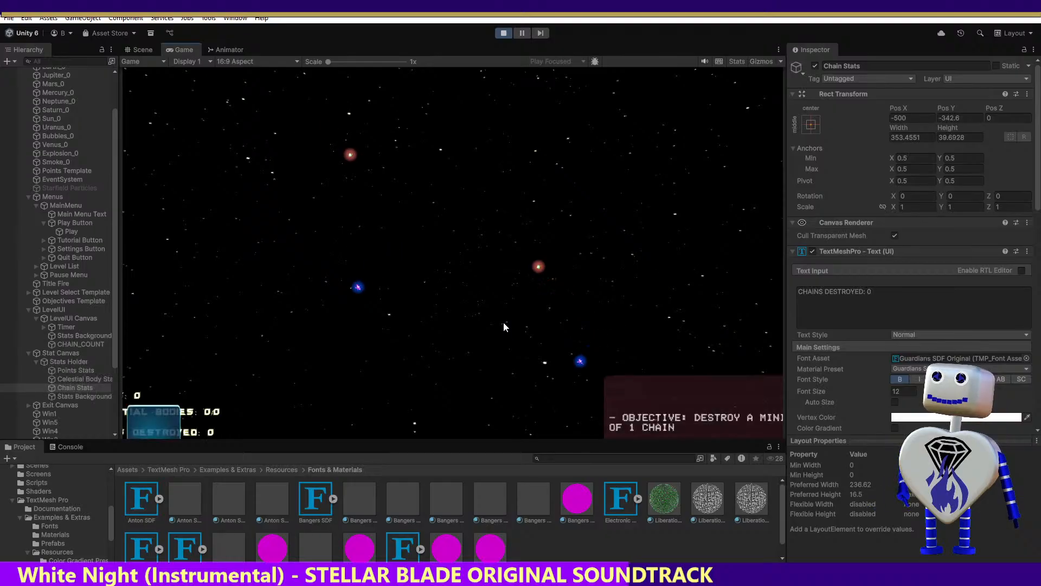
{"action": "left_click", "coordinate": [144, 50]}
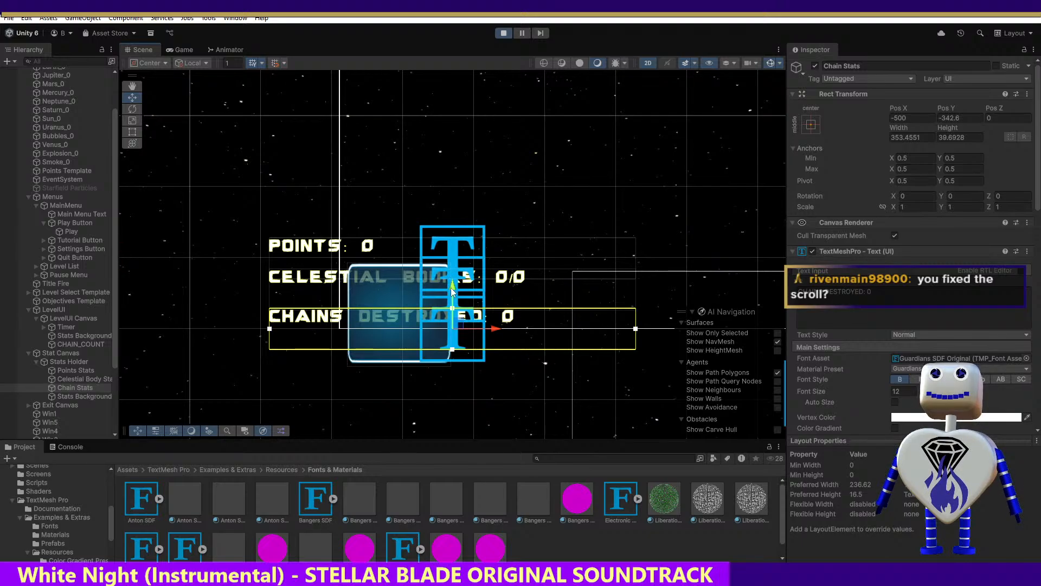
Step: Raise Chain Stats to Pos Y -333.7 to even out the text spacing, keeping that value once the game is stopped
{"action": "left_click_drag", "start_coordinate": [452, 290], "coordinate": [451, 278]}
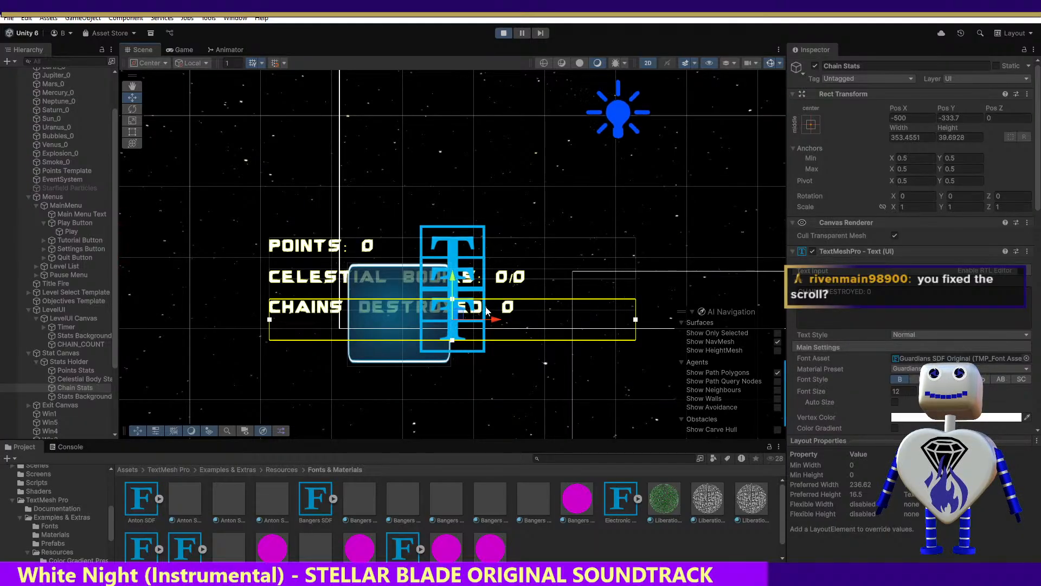
{"action": "left_click", "coordinate": [954, 117]}
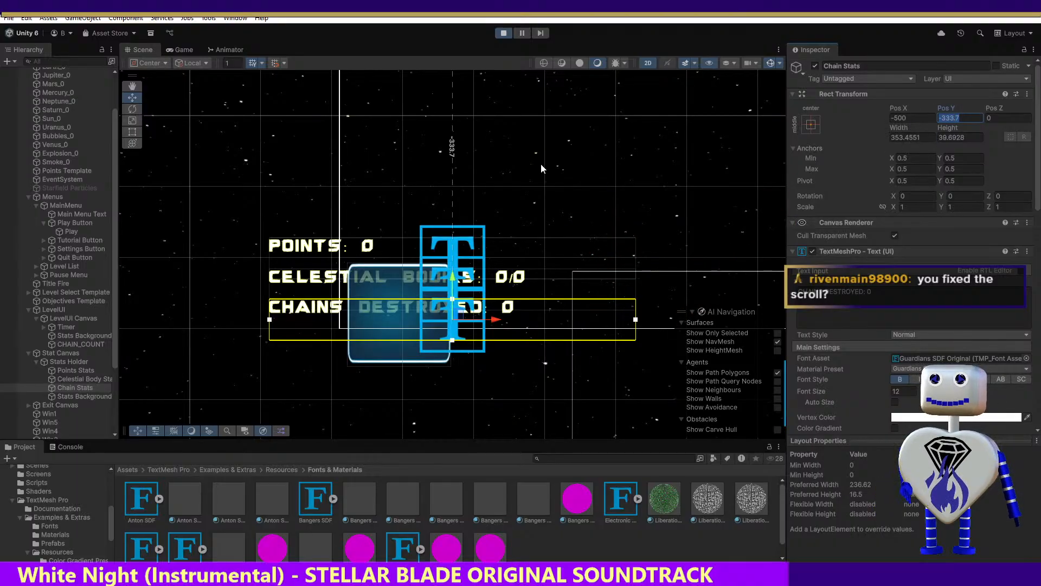
{"action": "left_click", "coordinate": [503, 33]}
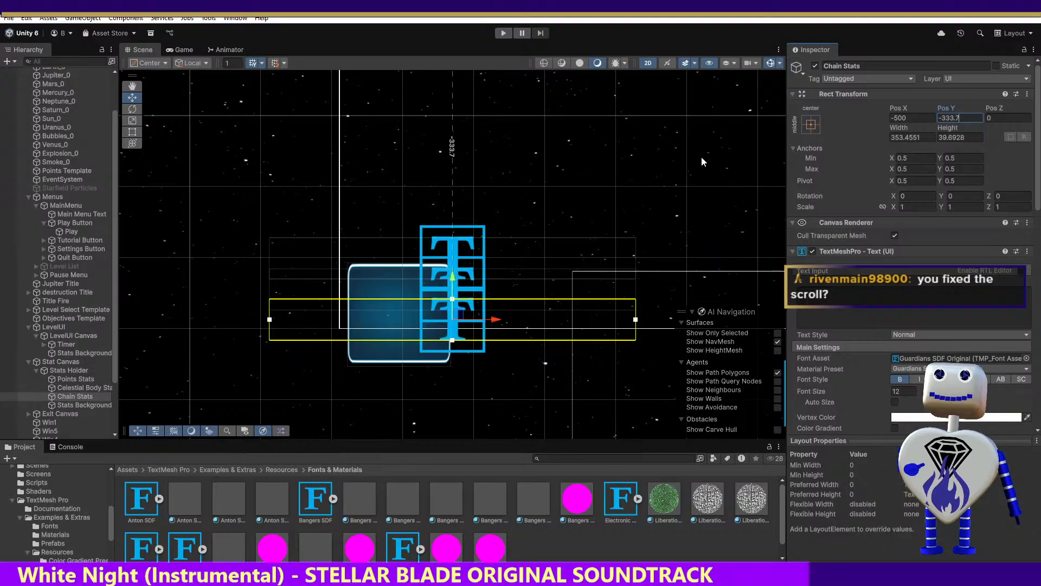
Step: Rerun the level 1 Skill Challenge, check the stats text in the Scene view and undo a trial upward move of Chain Stats
{"action": "left_click", "coordinate": [502, 33]}
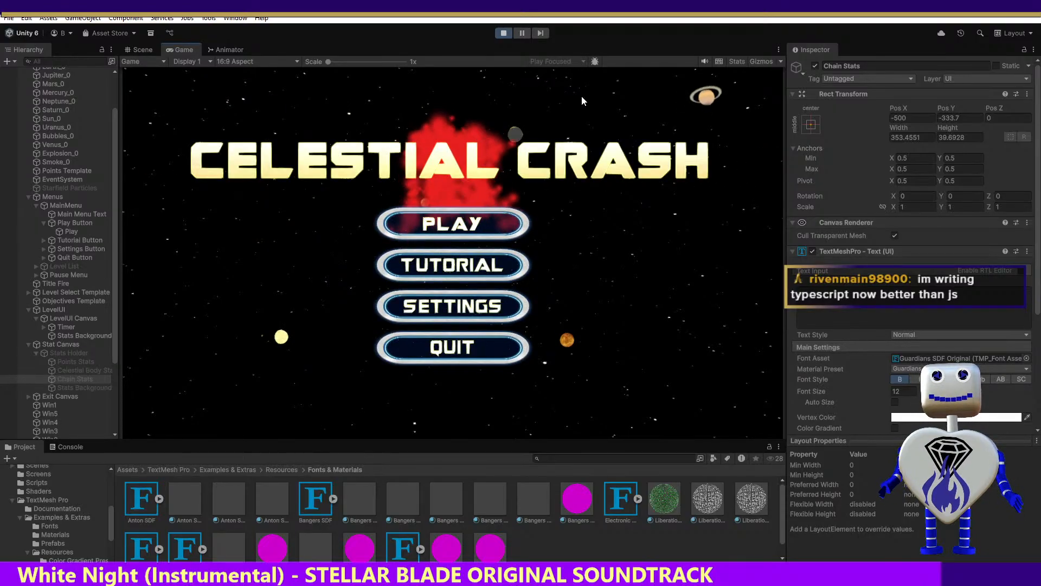
{"action": "left_click", "coordinate": [441, 228]}
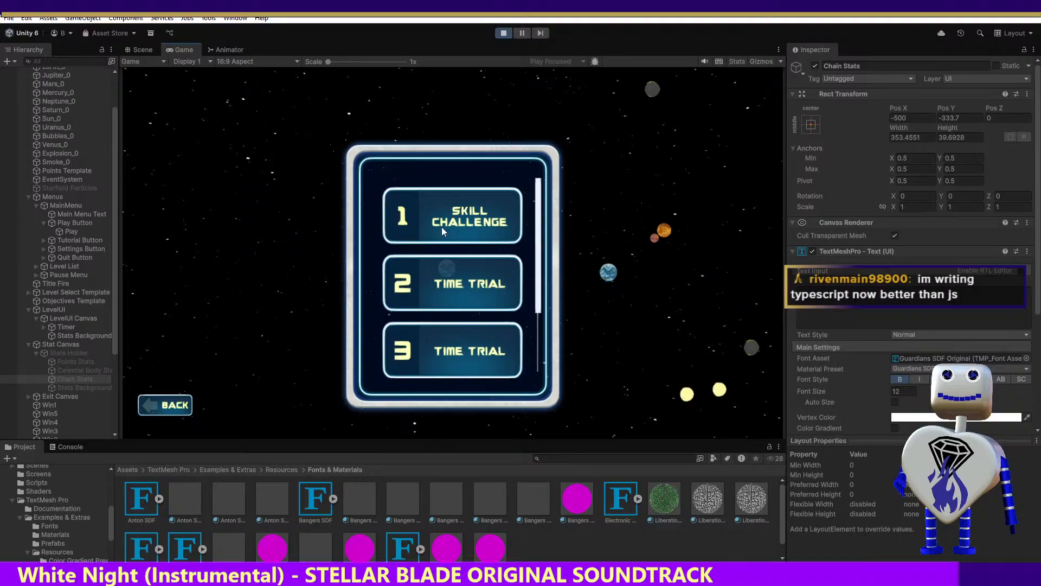
{"action": "left_click", "coordinate": [447, 223]}
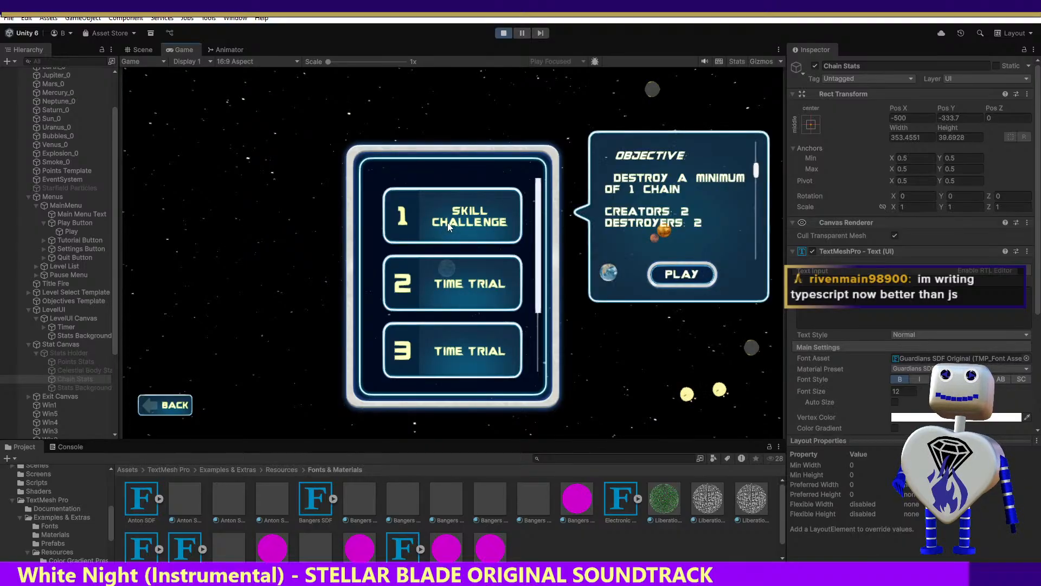
{"action": "left_click", "coordinate": [681, 275]}
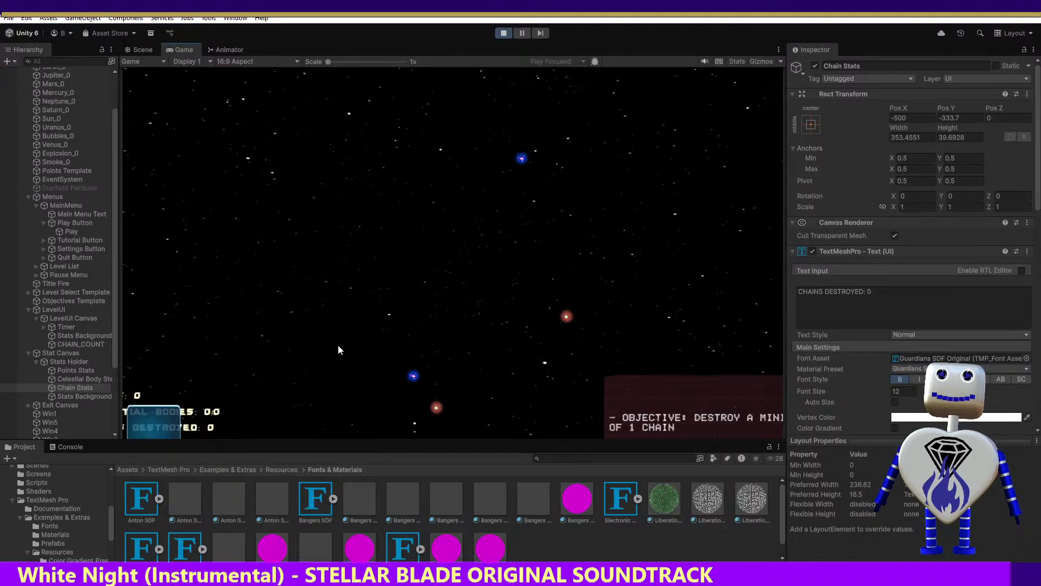
{"action": "left_click", "coordinate": [143, 49]}
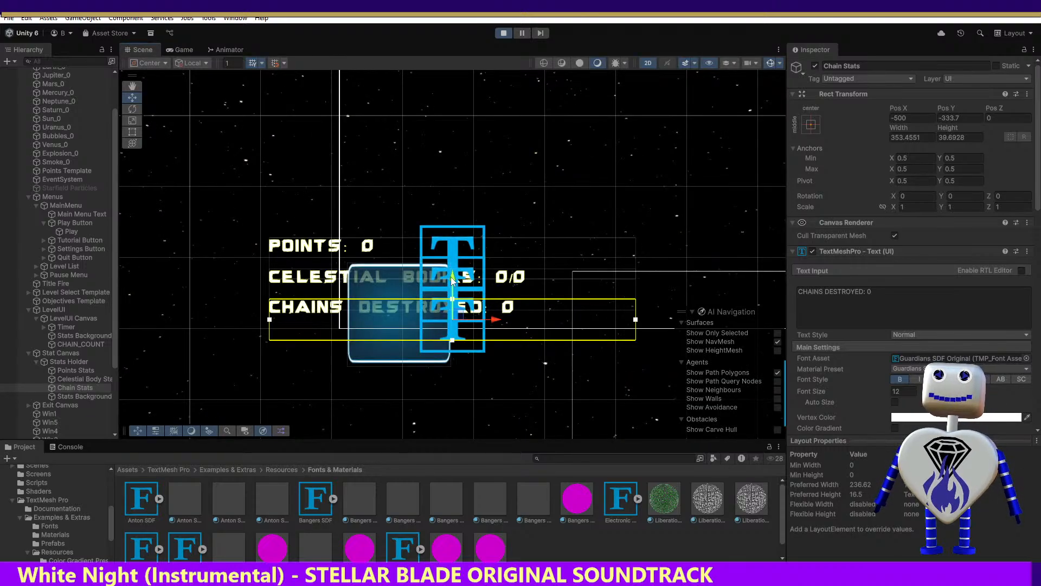
{"action": "left_click_drag", "start_coordinate": [450, 277], "coordinate": [454, 266]}
{"action": "key", "text": "ctrl+z"}
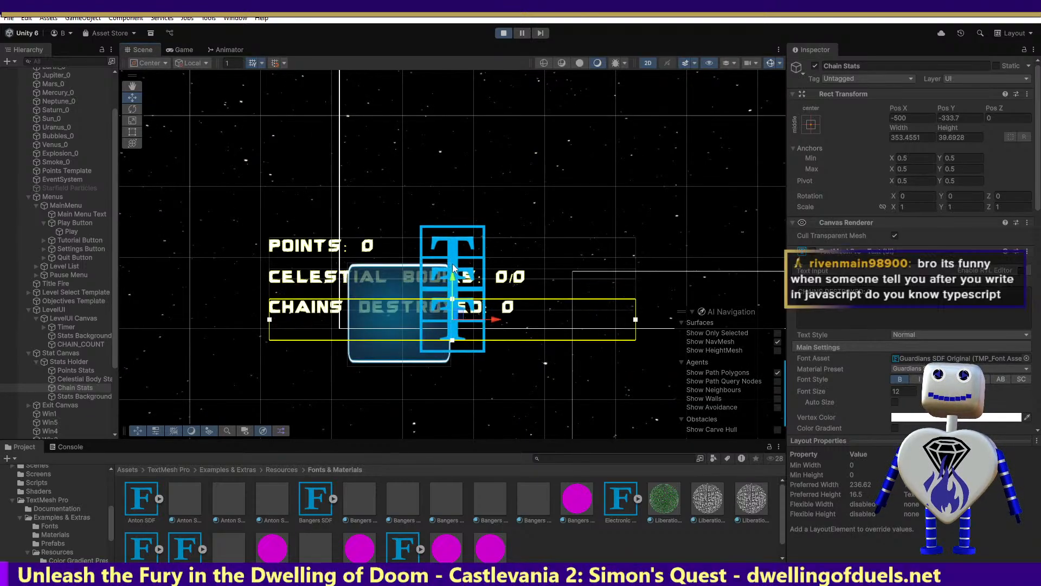
Step: Move the Stats Background in Stats Holder up behind the stats text, to Pos Y about -292
{"action": "left_click", "coordinate": [85, 396]}
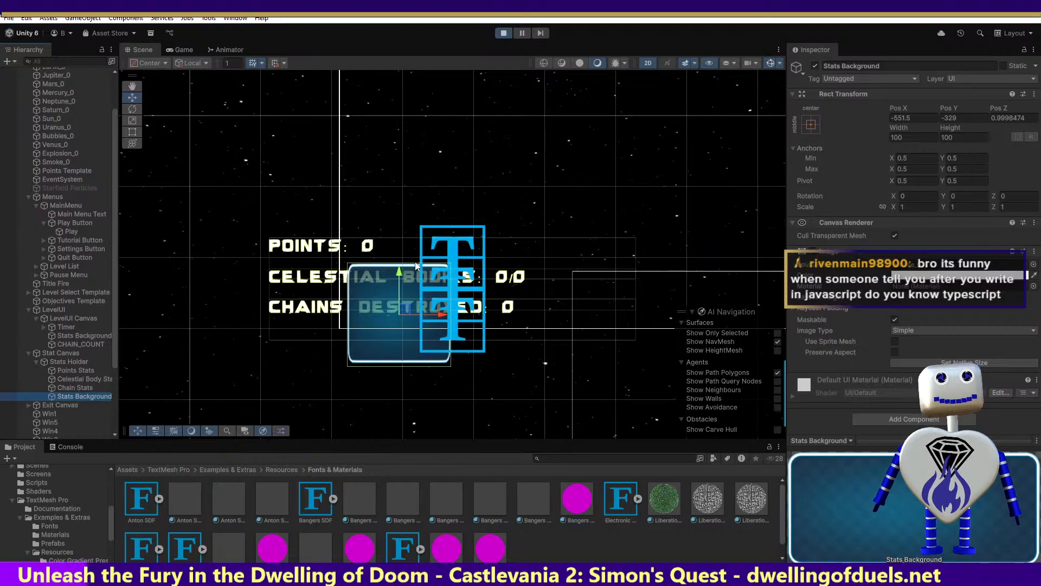
{"action": "left_click_drag", "start_coordinate": [399, 273], "coordinate": [406, 236]}
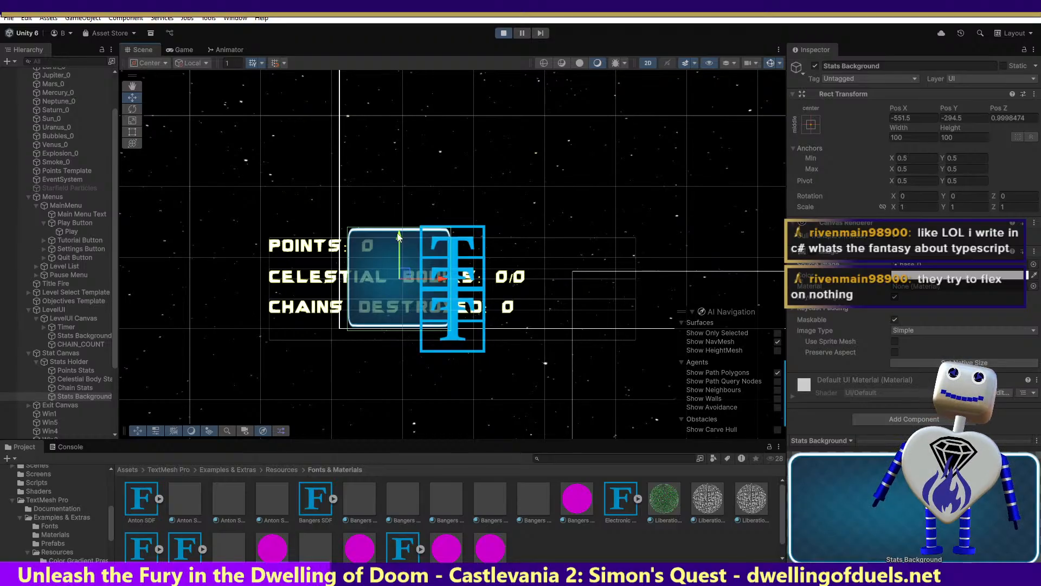
{"action": "left_click_drag", "start_coordinate": [399, 241], "coordinate": [399, 238]}
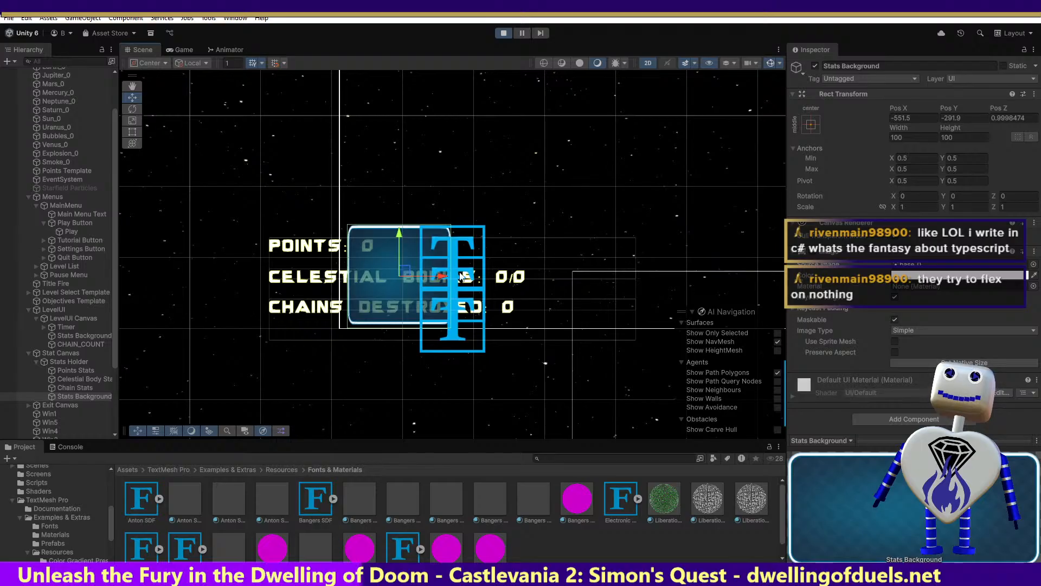
Step: Try X scales of 2, 2.25, 3 and 3.5 for the Stats Background to span the stats text
{"action": "left_click", "coordinate": [921, 206]}
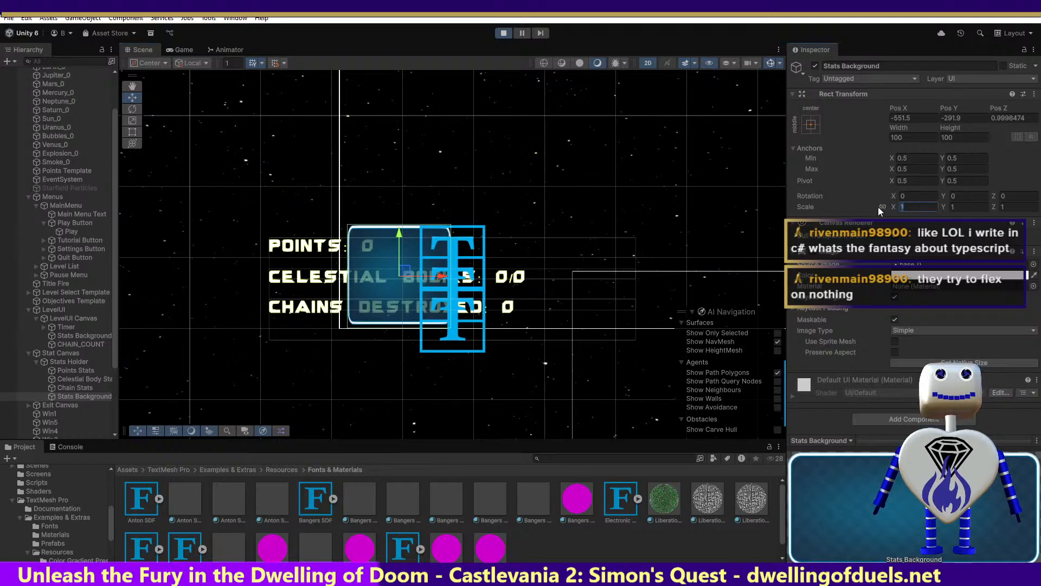
{"action": "type", "text": "2"}
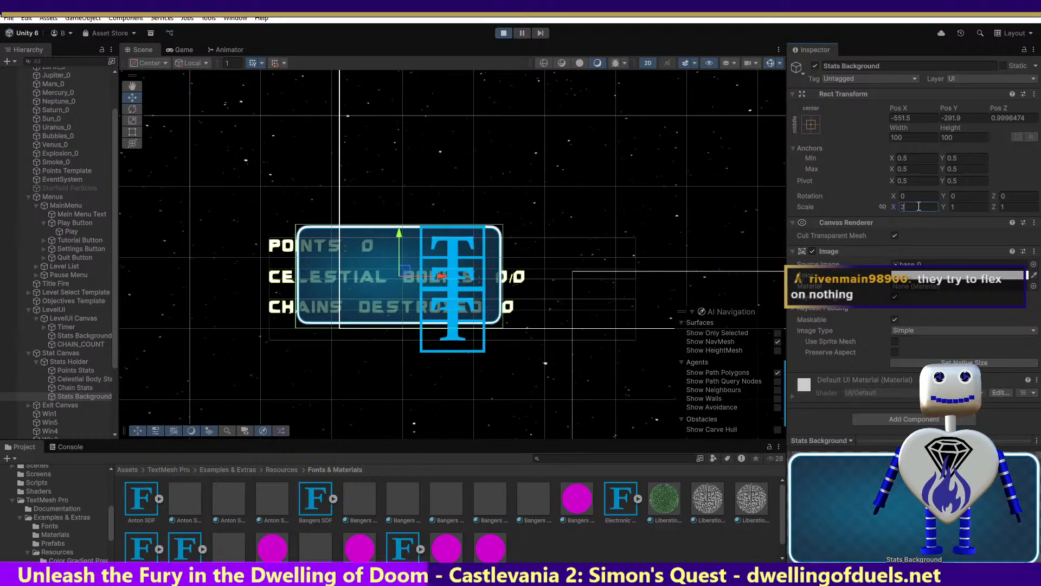
{"action": "type", "text": ".25"}
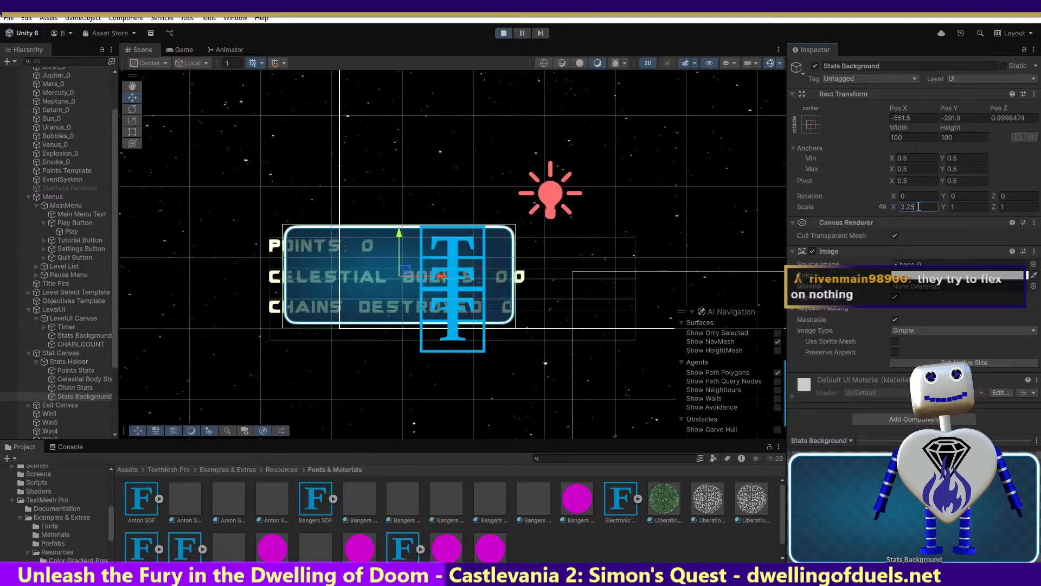
{"action": "key", "text": "BackSpace"}
{"action": "key", "text": "BackSpace"}
{"action": "key", "text": "BackSpace"}
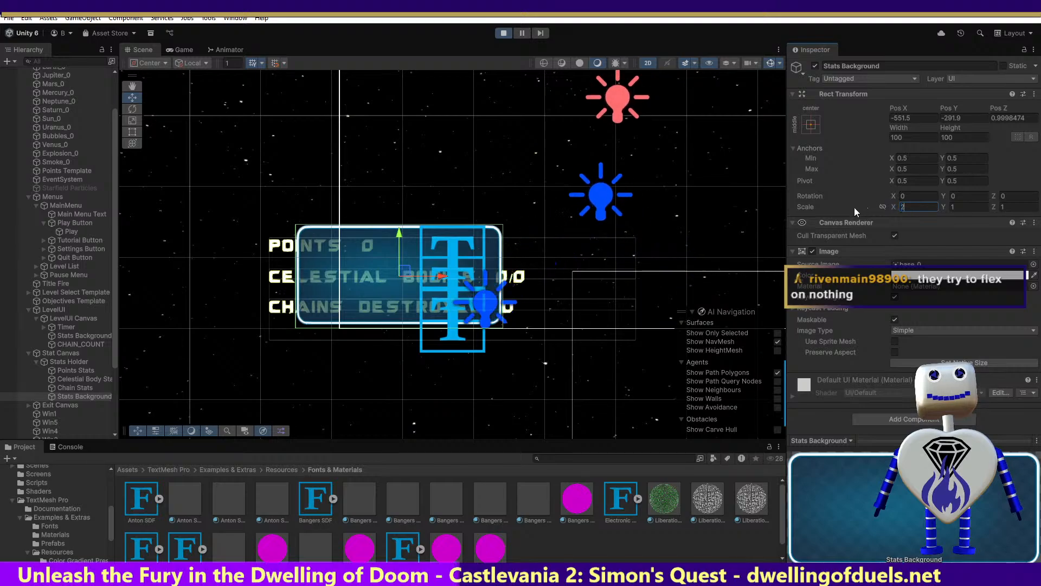
{"action": "key", "text": "BackSpace"}
{"action": "type", "text": "3"}
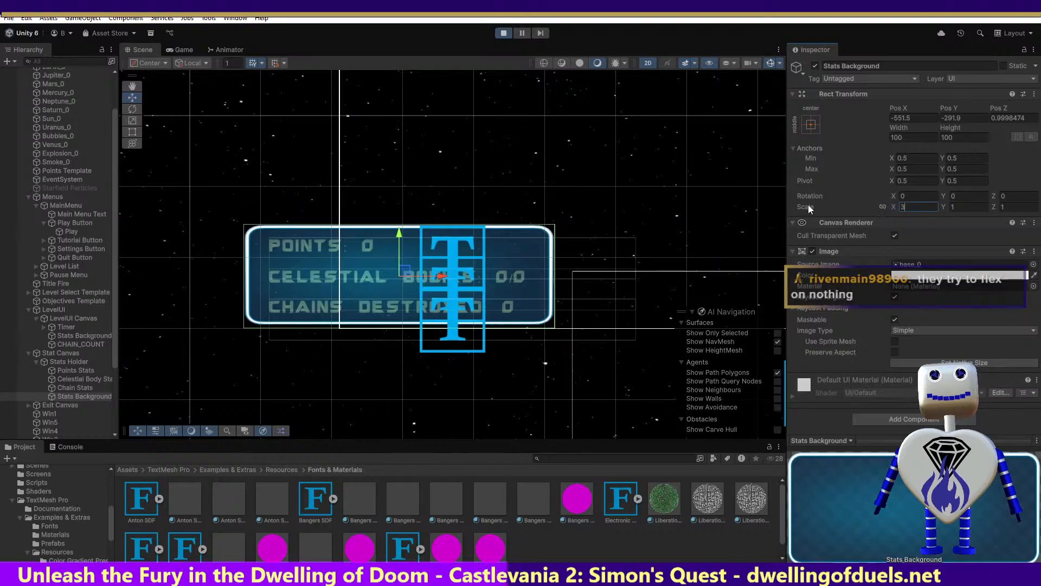
{"action": "left_click_drag", "start_coordinate": [908, 208], "coordinate": [883, 209]}
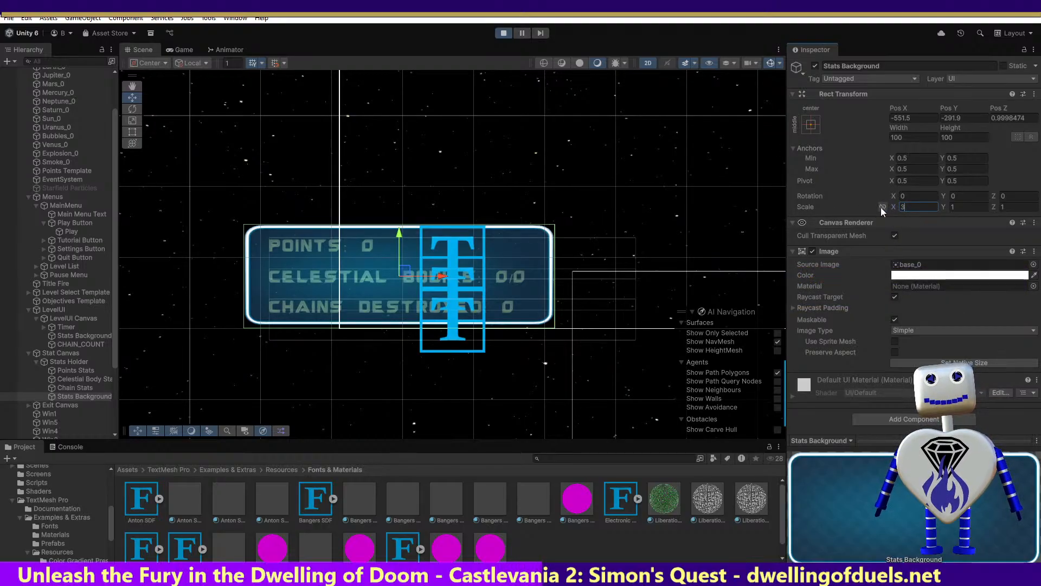
{"action": "type", "text": ".5"}
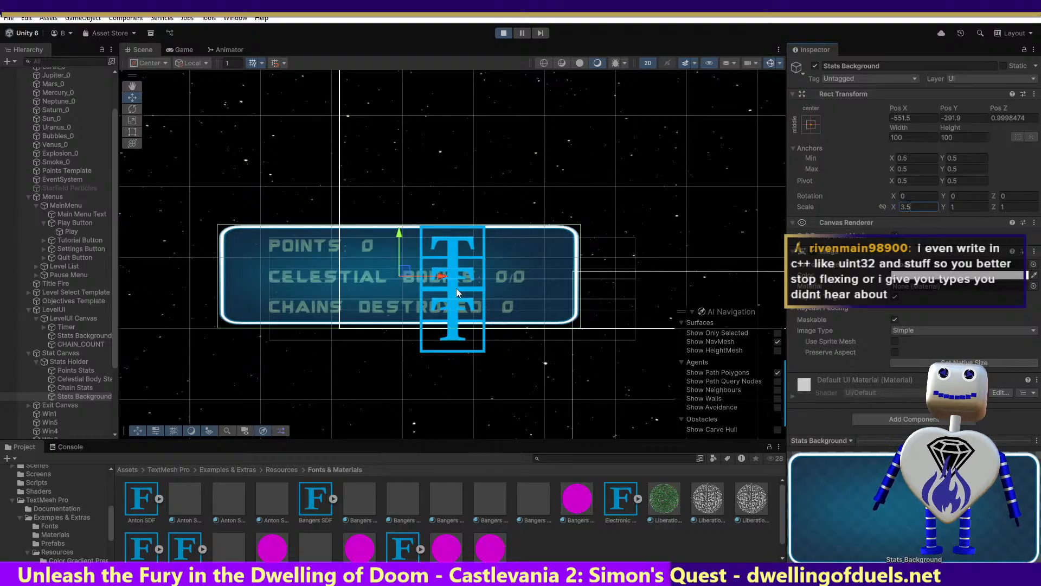
Step: Shift the Stats Background to Pos X about -529.5 and set its scale to 4 on X and 1.5 on Y
{"action": "left_click_drag", "start_coordinate": [440, 278], "coordinate": [465, 278]}
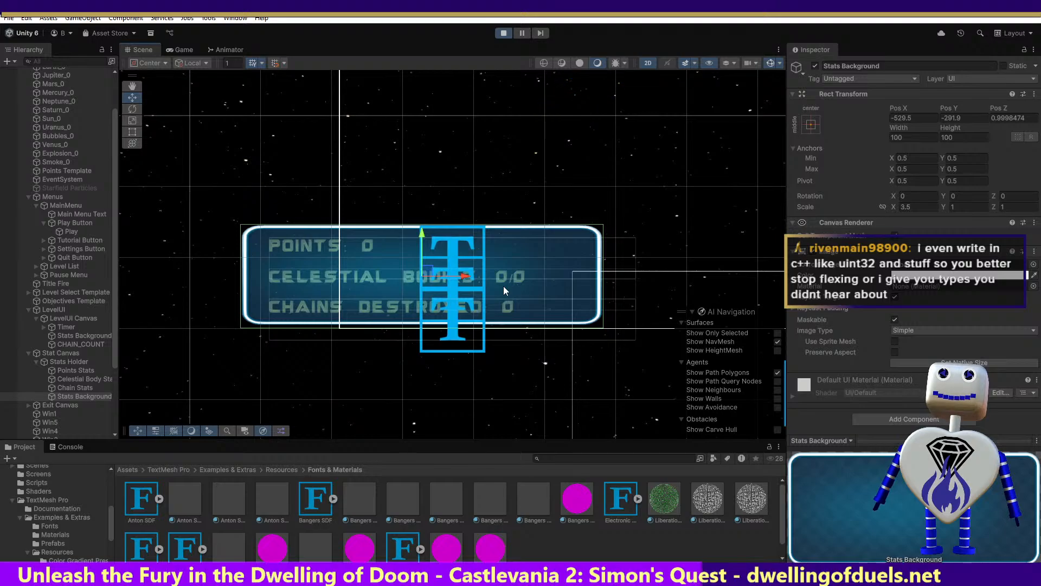
{"action": "left_click", "coordinate": [899, 207]}
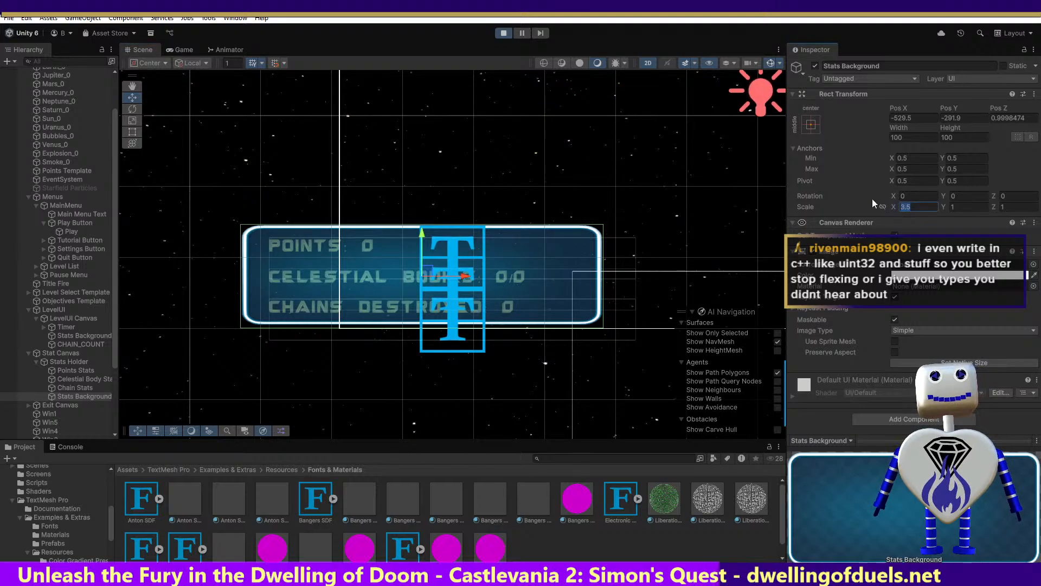
{"action": "type", "text": "4"}
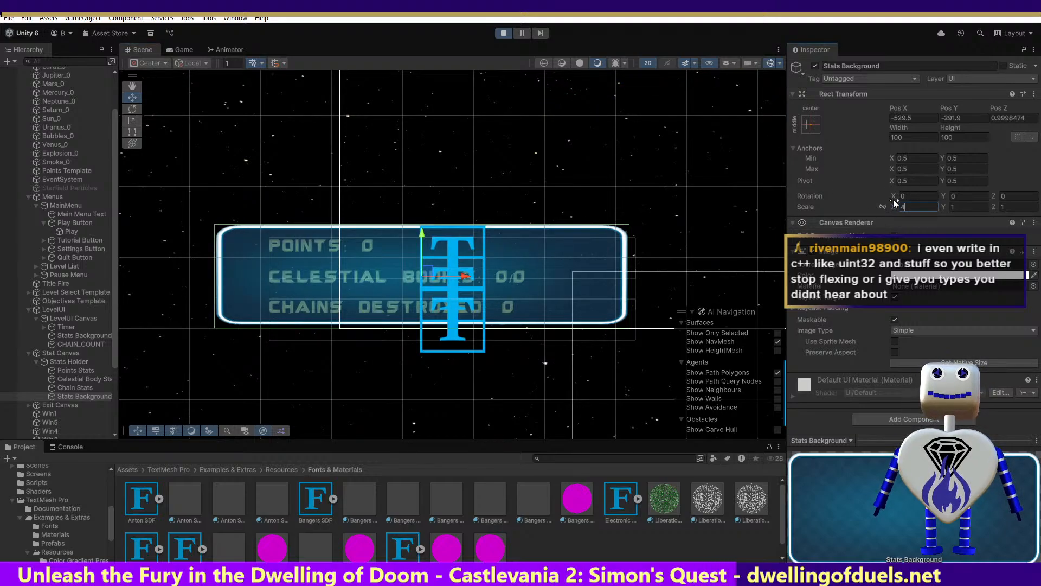
{"action": "key", "text": "Tab"}
{"action": "type", "text": "2"}
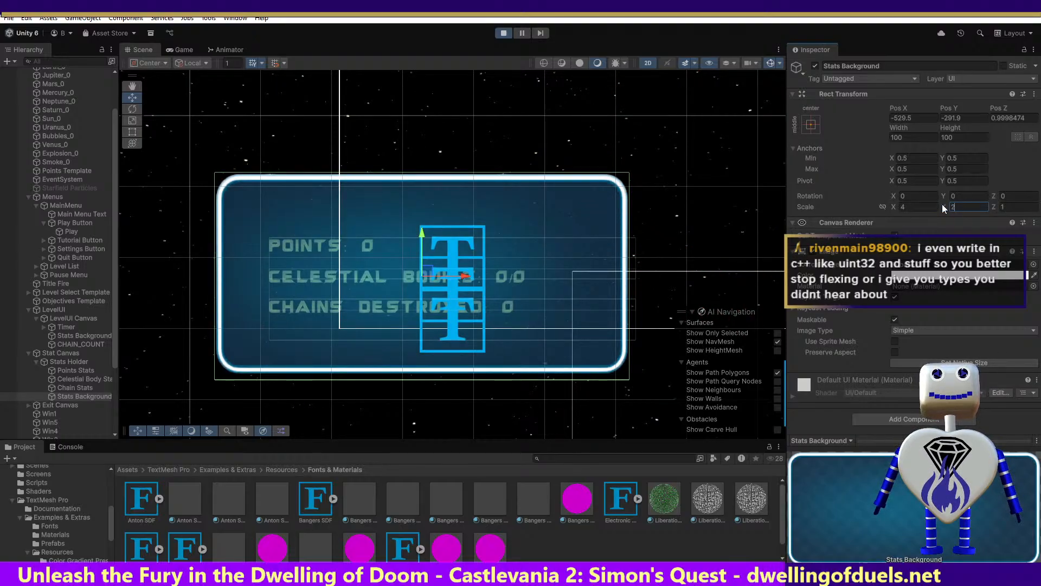
{"action": "type", "text": "1.5"}
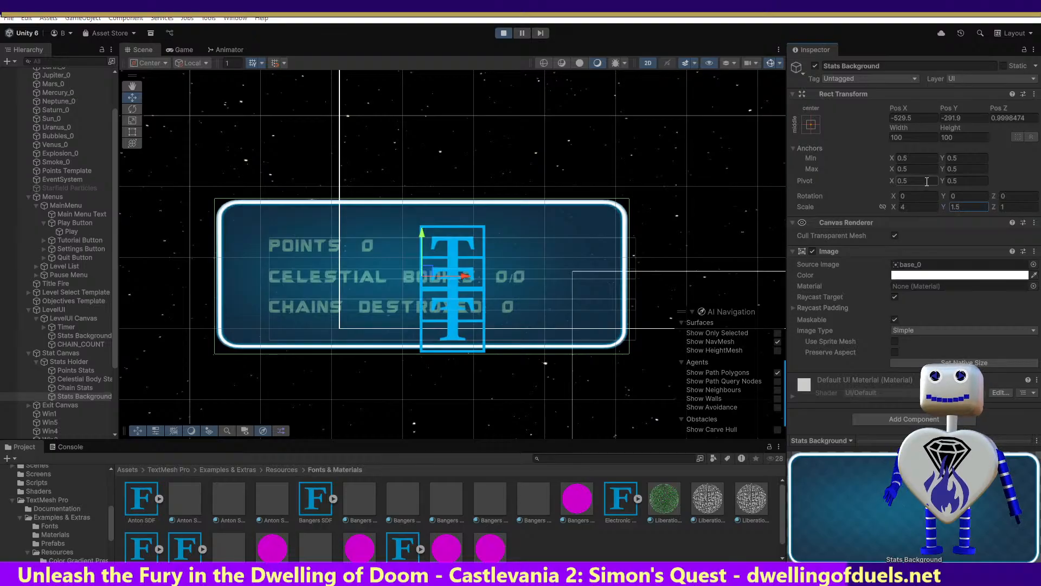
Step: Compare the stats panel with the info screen.png mockup, collapse the Rect Transform component and minimize the mockup
{"action": "key", "text": "alt+Tab"}
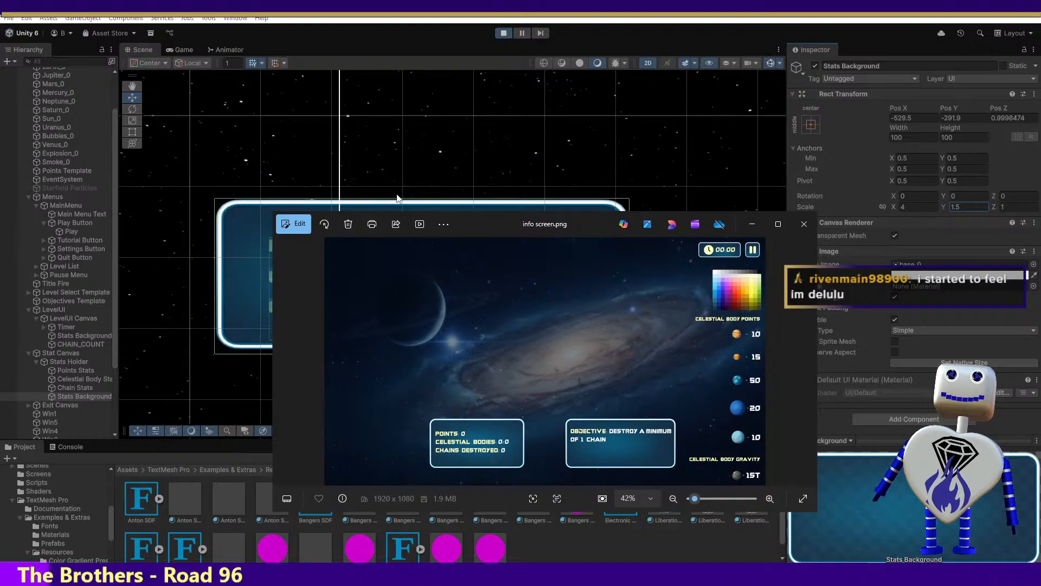
{"action": "left_click", "coordinate": [906, 91]}
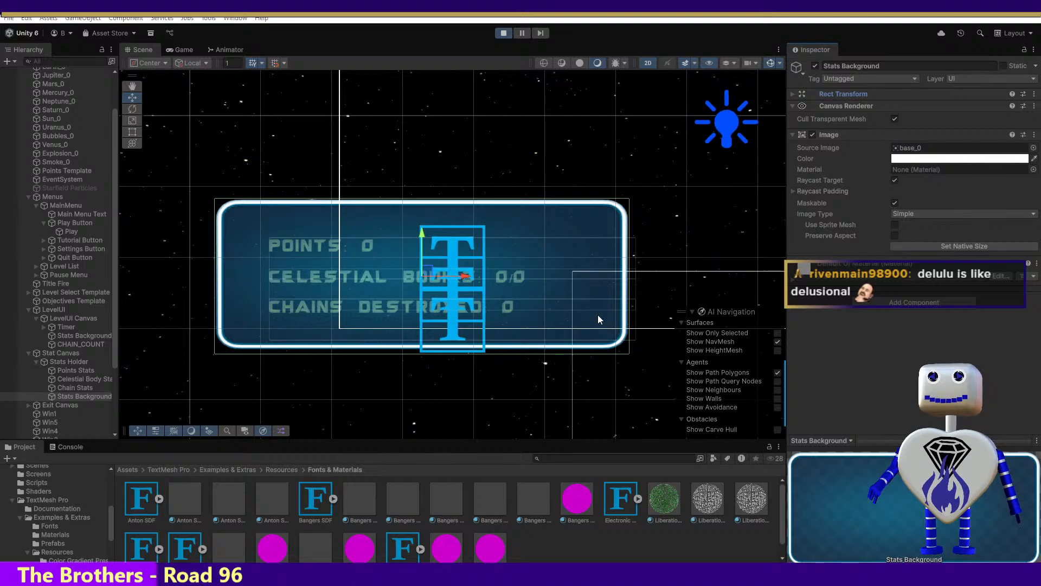
{"action": "key", "text": "alt+Tab"}
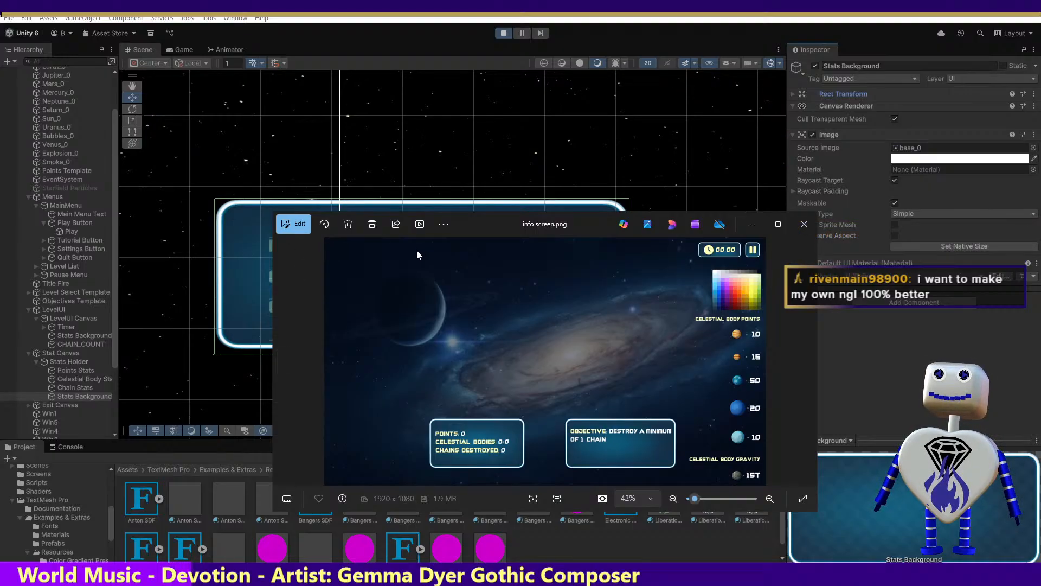
{"action": "left_click", "coordinate": [751, 224]}
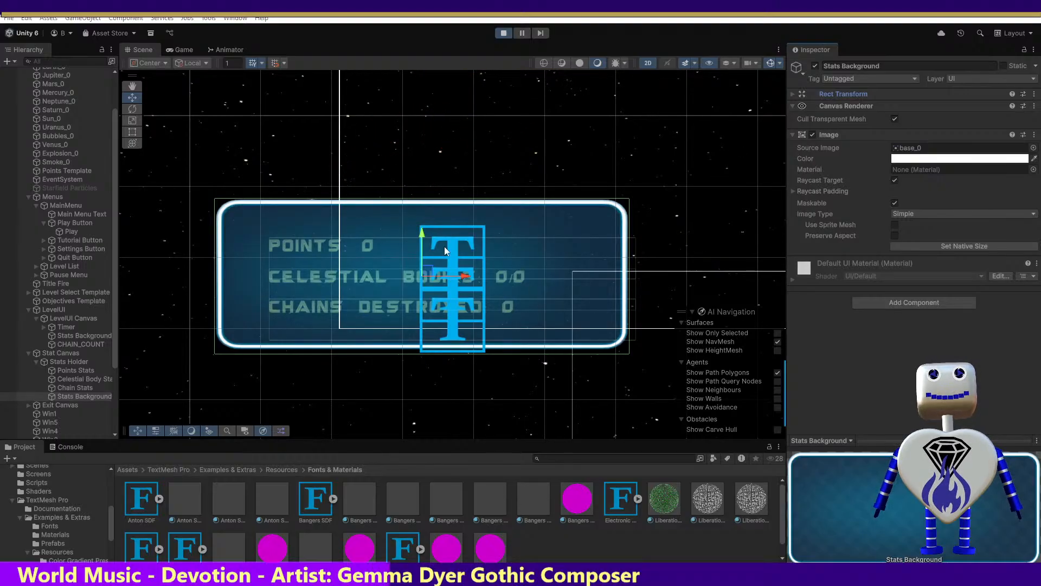
Step: Move the Stats Background in Stats Holder to about Pos X -506 and Pos Y -296.1 so it frames the stats text
{"action": "left_click", "coordinate": [85, 388]}
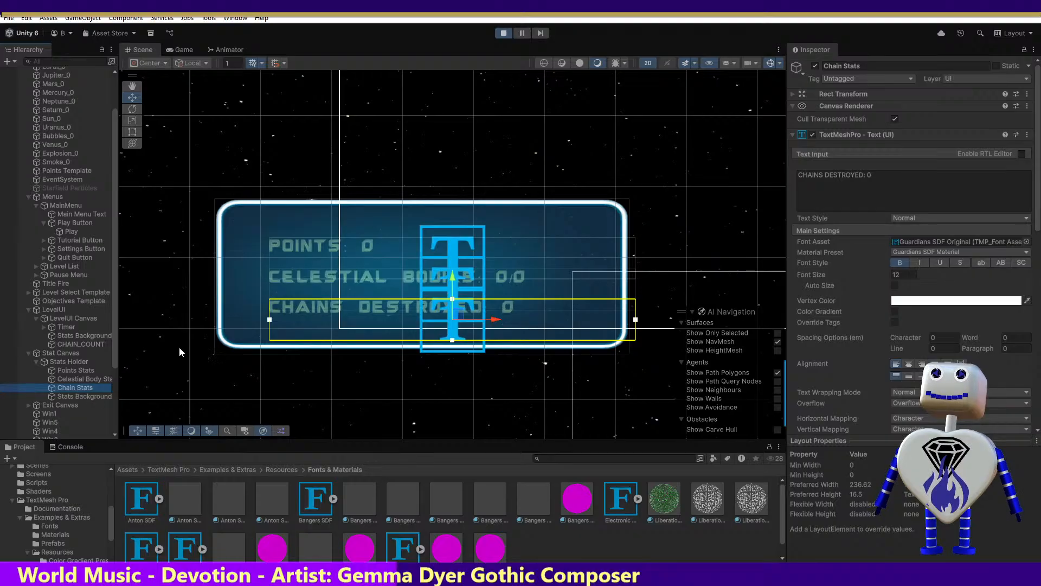
{"action": "left_click", "coordinate": [69, 360]}
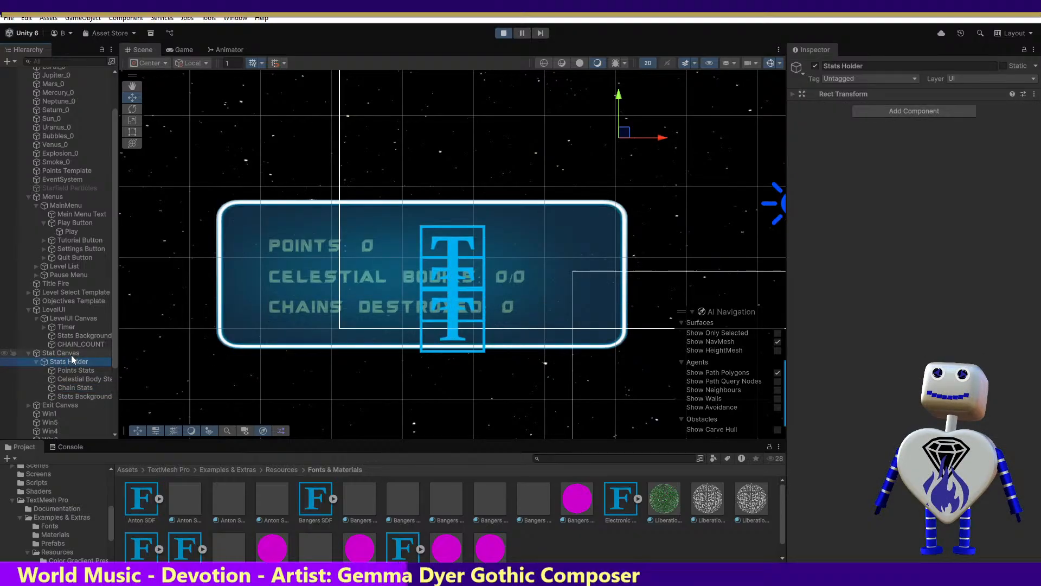
{"action": "left_click", "coordinate": [77, 399]}
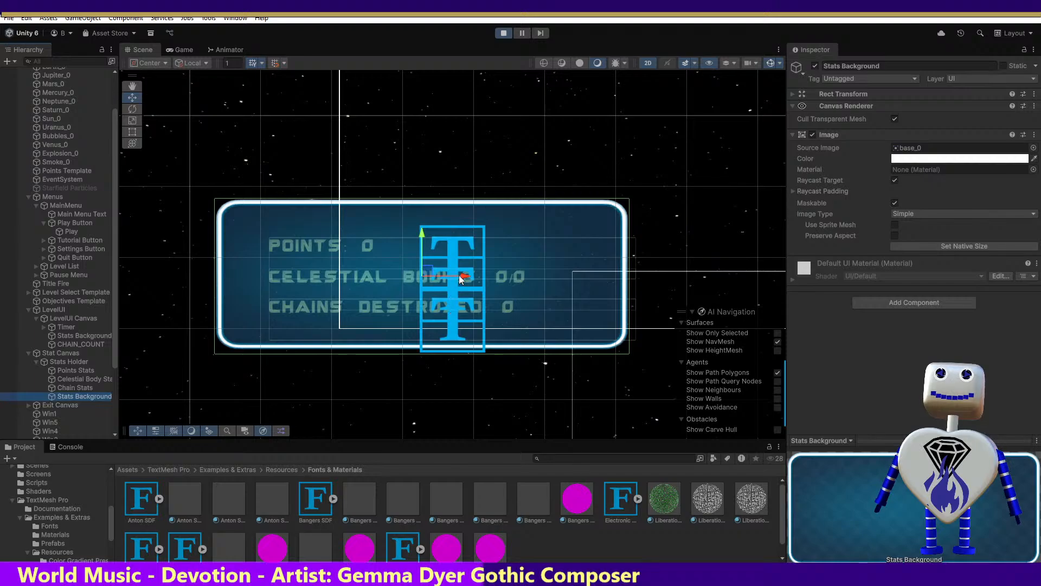
{"action": "left_click_drag", "start_coordinate": [460, 279], "coordinate": [488, 278]}
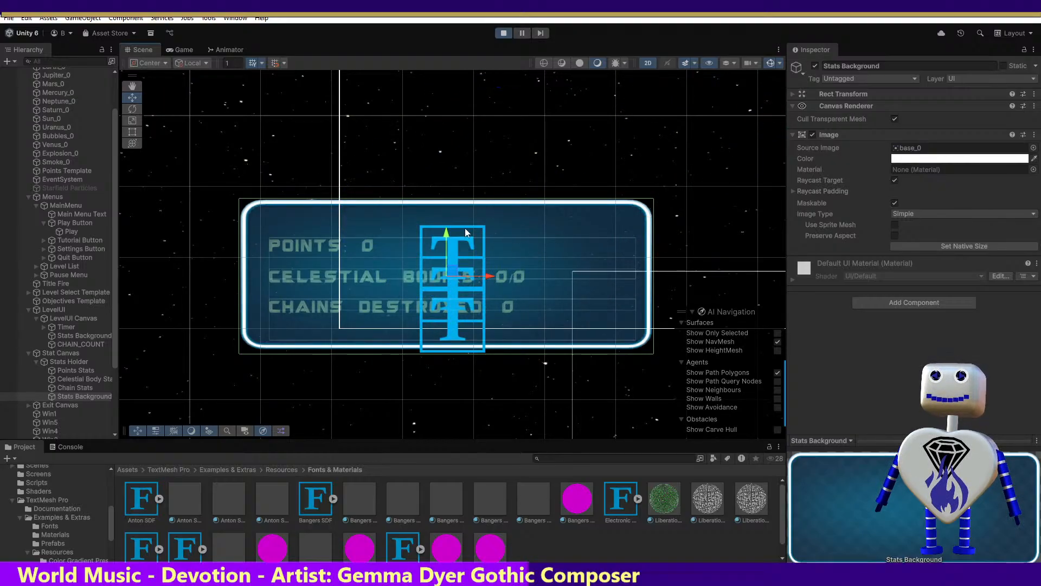
{"action": "left_click_drag", "start_coordinate": [446, 236], "coordinate": [446, 242]}
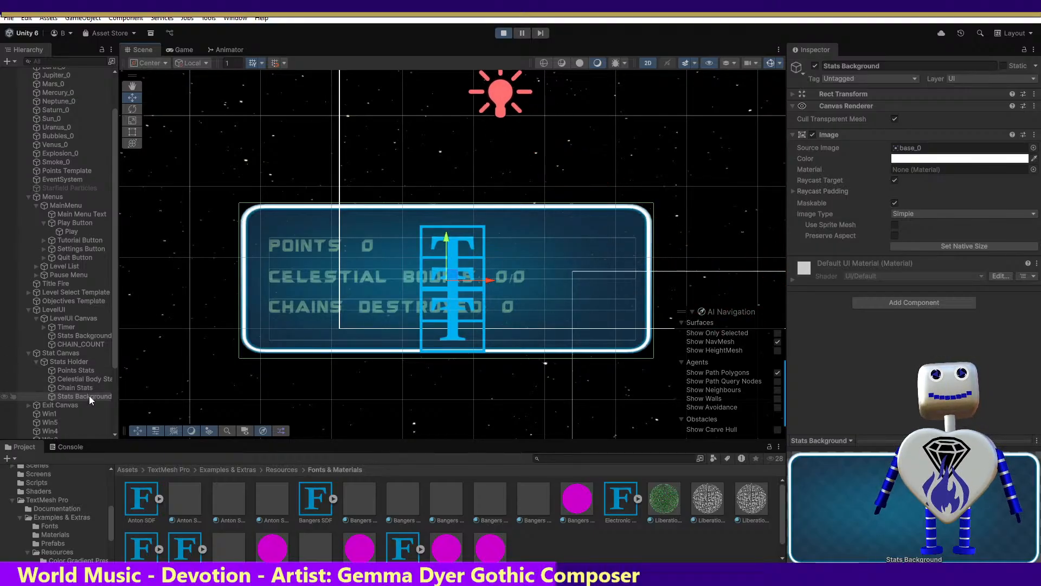
Step: Expand the Stats Background's Rect Transform, capture its values in a screen snip and move the snip off the editor
{"action": "left_click", "coordinate": [792, 95]}
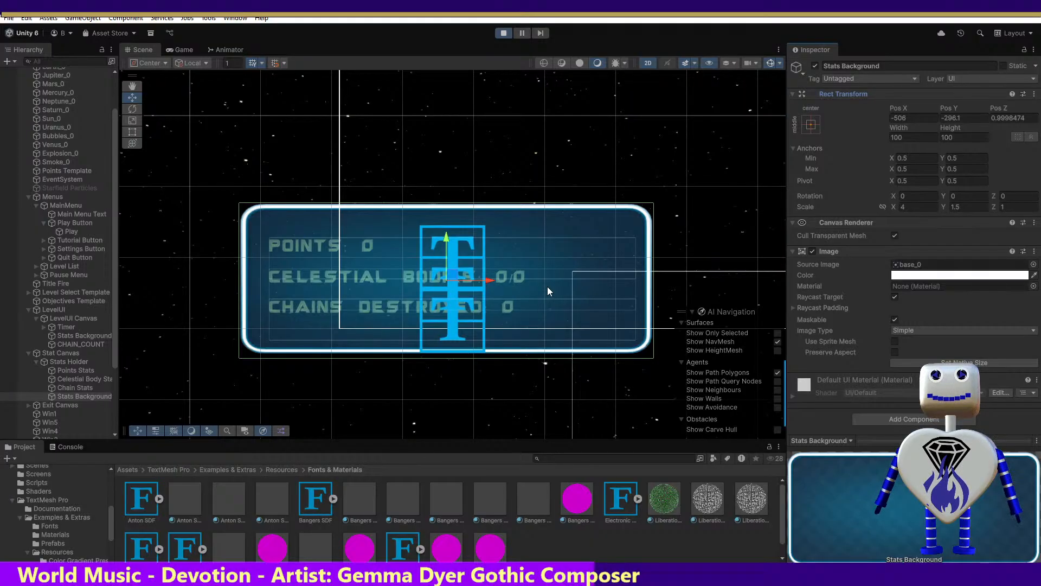
{"action": "left_click", "coordinate": [75, 353]}
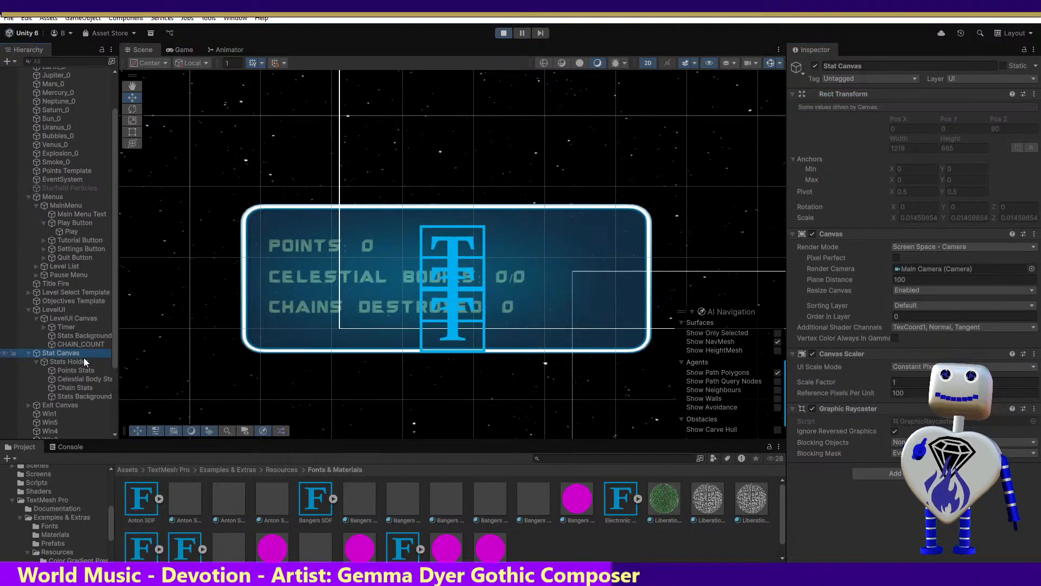
{"action": "left_click", "coordinate": [76, 396]}
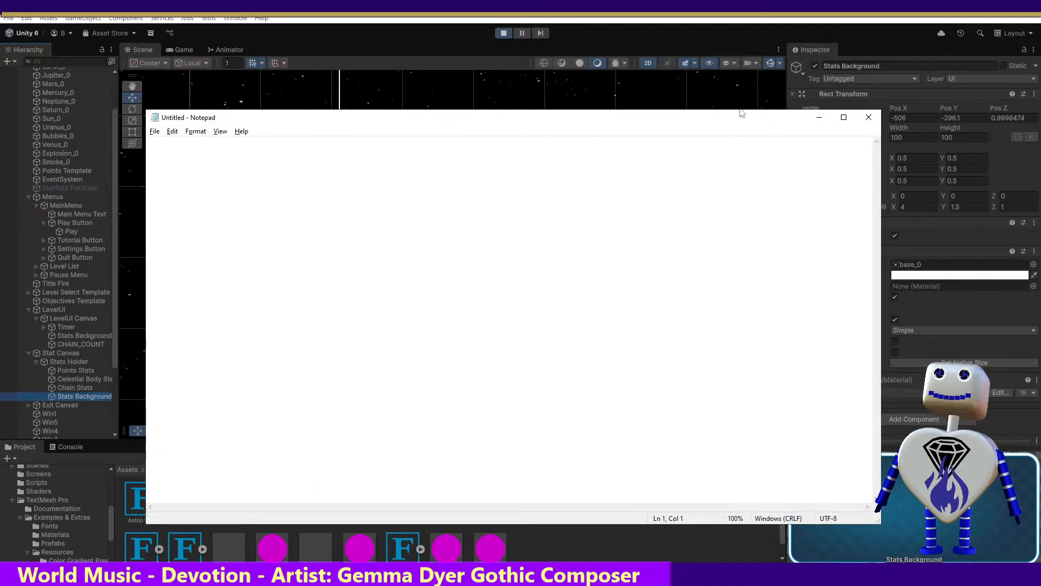
{"action": "left_click", "coordinate": [868, 117]}
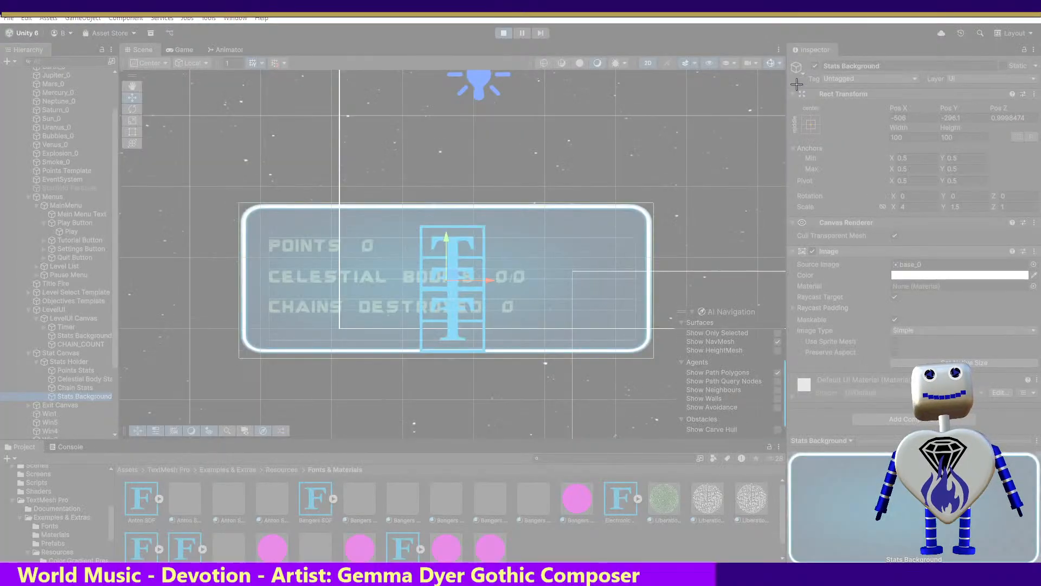
{"action": "left_click_drag", "start_coordinate": [953, 179], "coordinate": [1040, 233]}
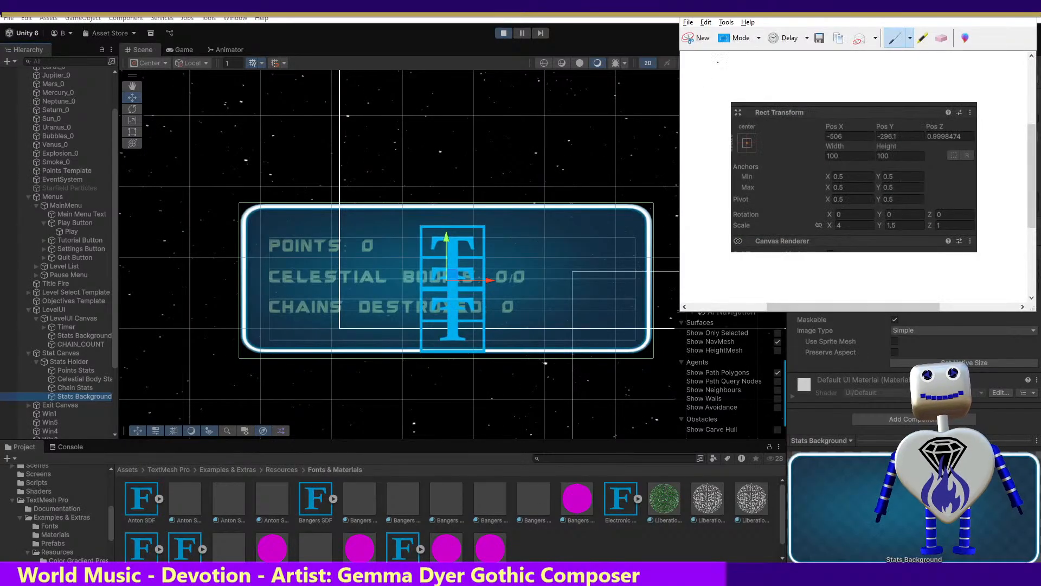
{"action": "left_click_drag", "start_coordinate": [929, 9], "coordinate": [1040, 174]}
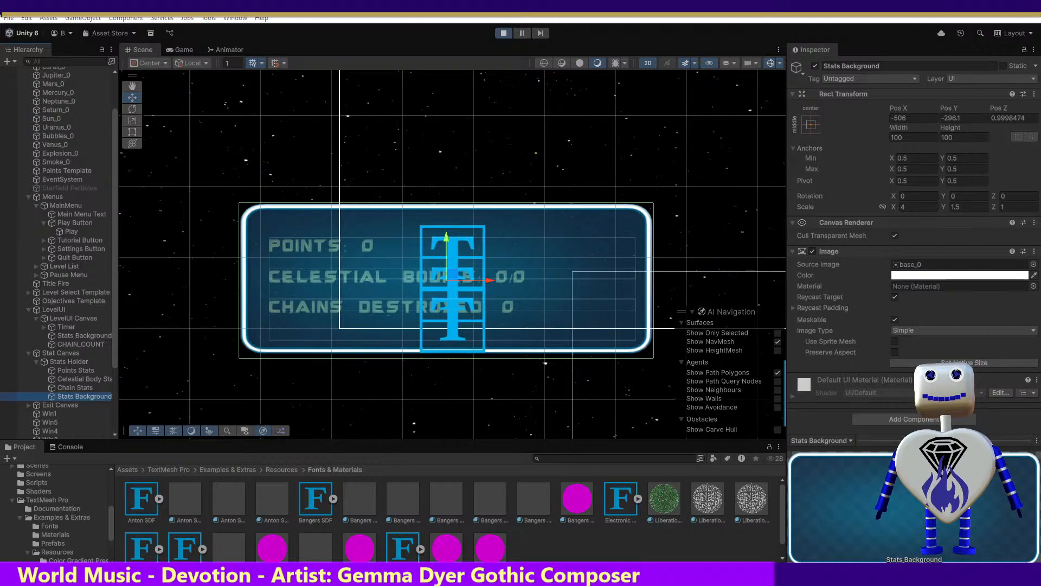
Step: Exit play mode and bring up the Snipping Tool window, keeping it clear of the editor
{"action": "left_click", "coordinate": [502, 29]}
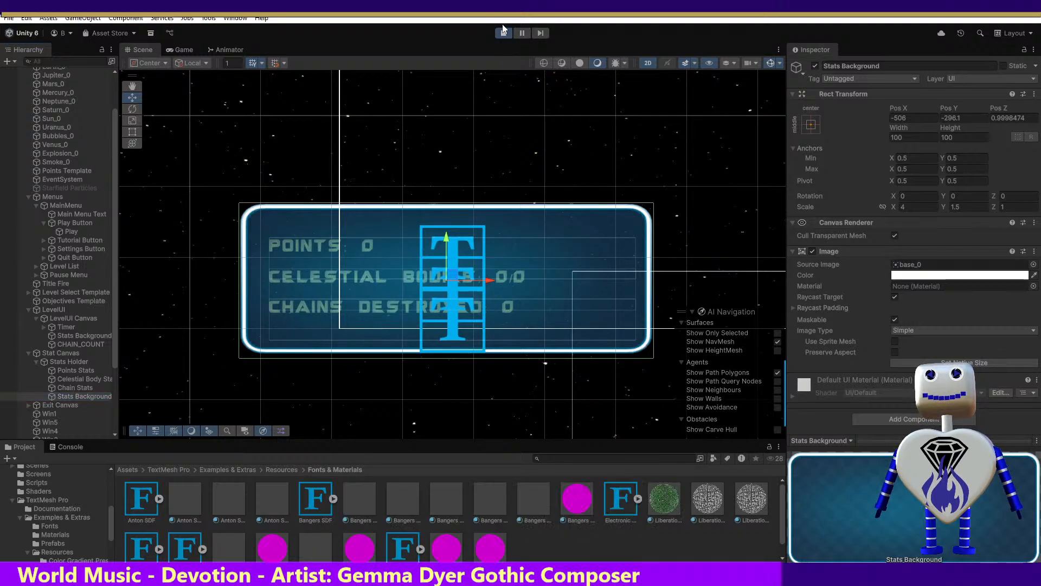
{"action": "left_click", "coordinate": [506, 33]}
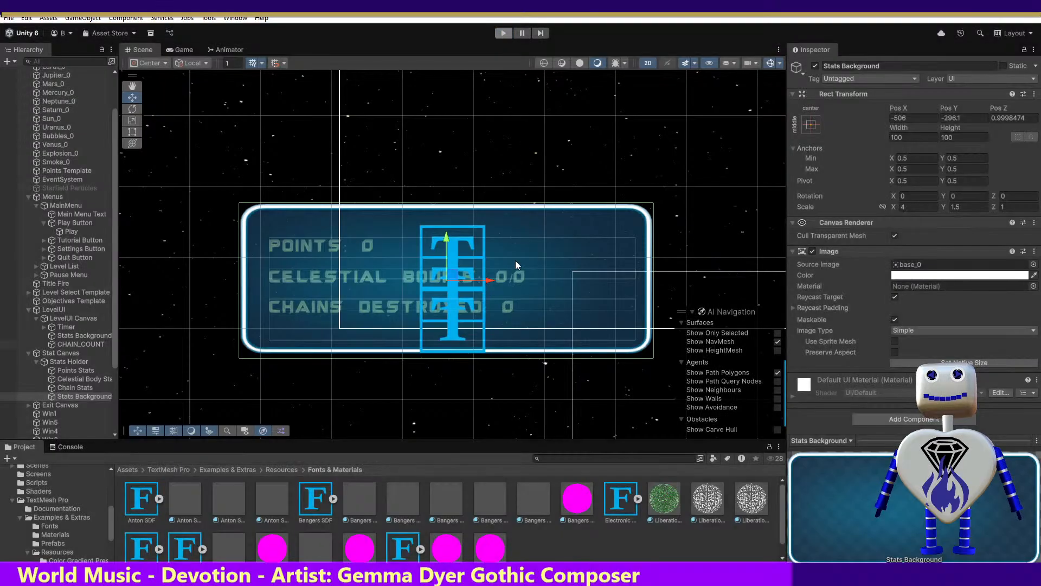
{"action": "left_click", "coordinate": [392, 575]}
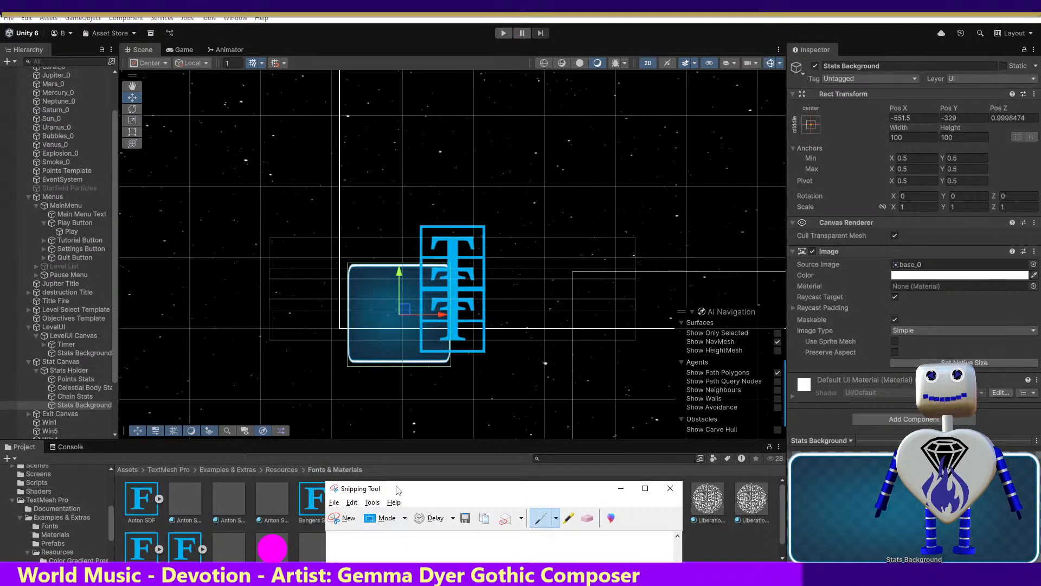
{"action": "left_click_drag", "start_coordinate": [398, 490], "coordinate": [415, 577]}
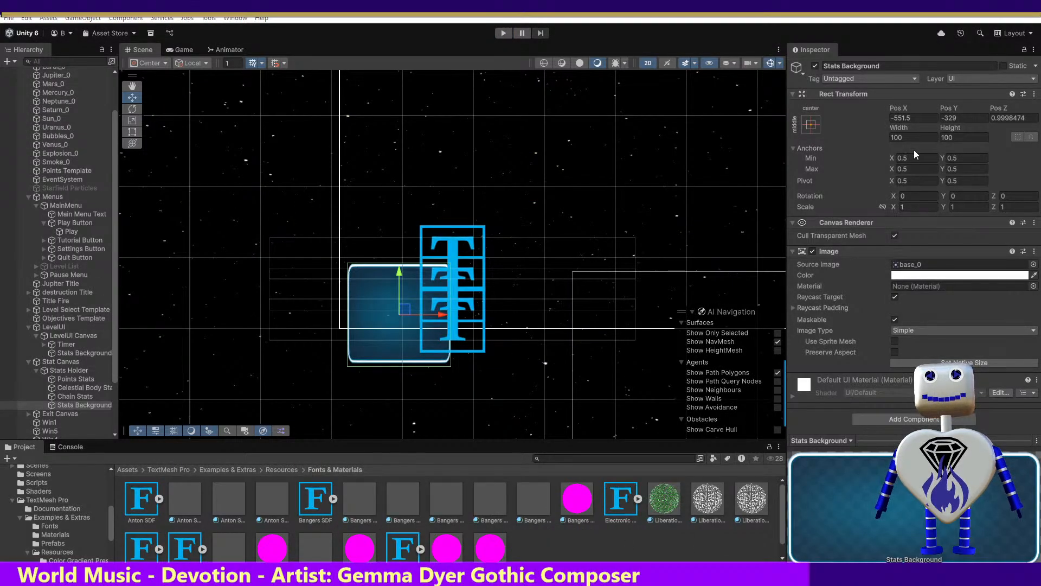
Step: Set the Stats Background's Pos X to -506, Pos Y to -296.1, and scale to 4 on X and 1.5 on Y
{"action": "left_click", "coordinate": [900, 118]}
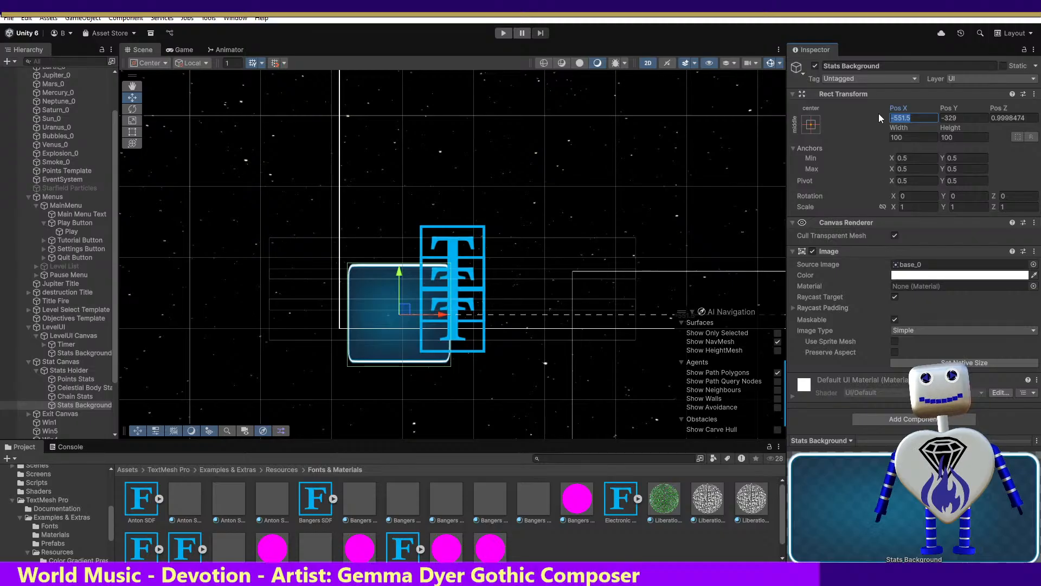
{"action": "type", "text": "-506"}
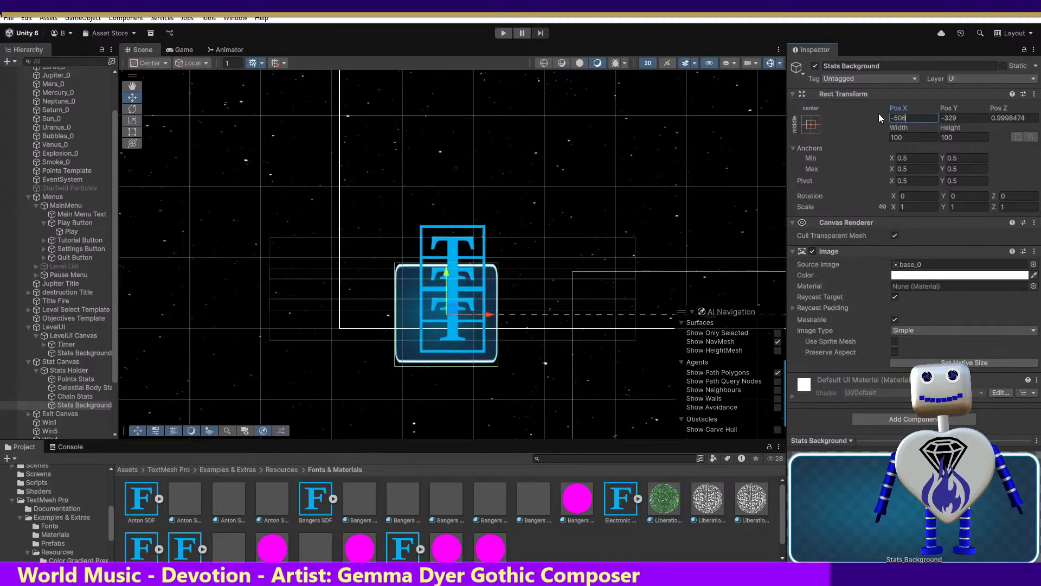
{"action": "left_click", "coordinate": [964, 117]}
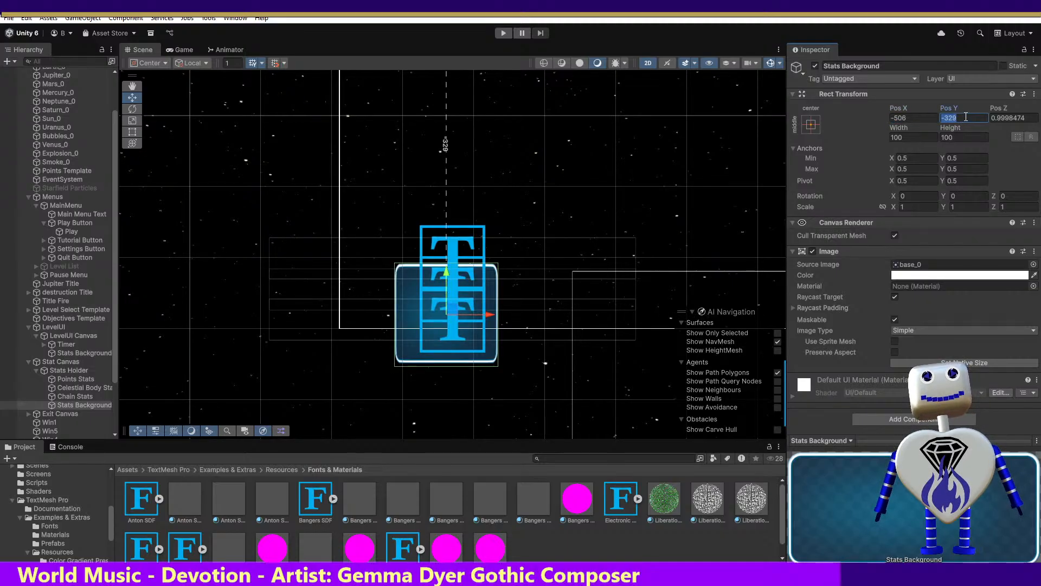
{"action": "type", "text": "-"}
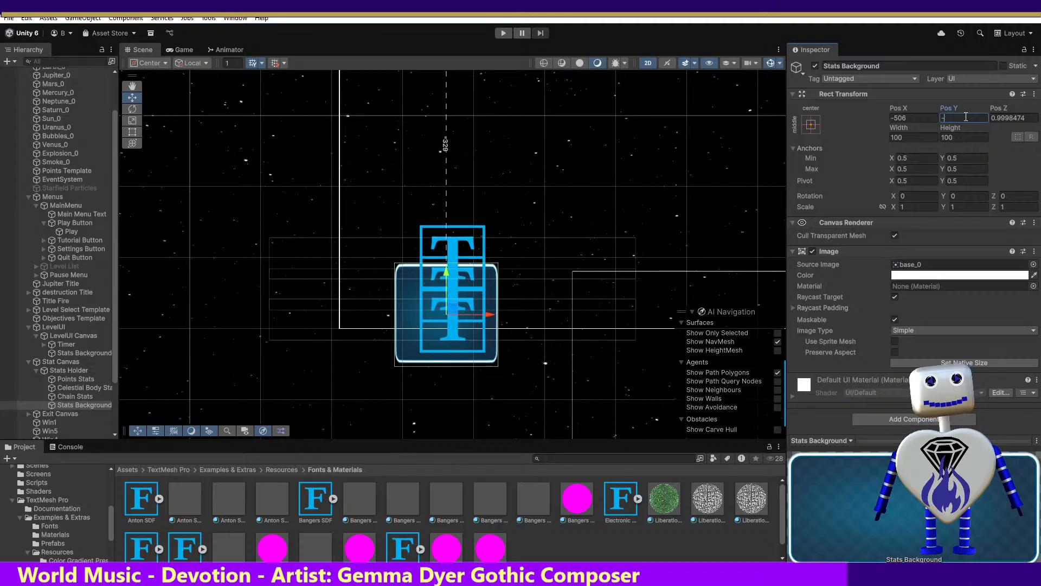
{"action": "type", "text": "296"}
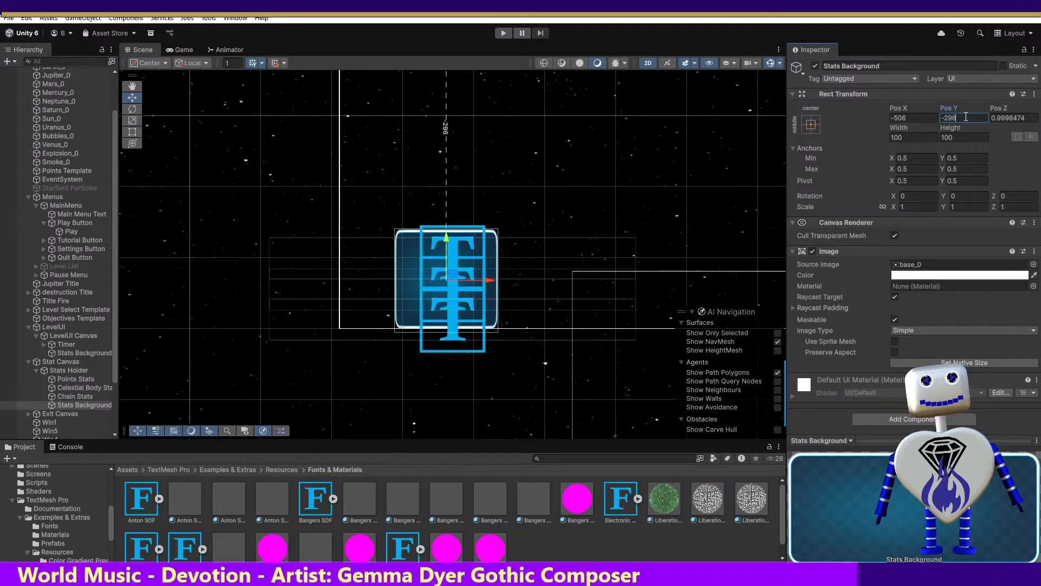
{"action": "type", "text": ".0"}
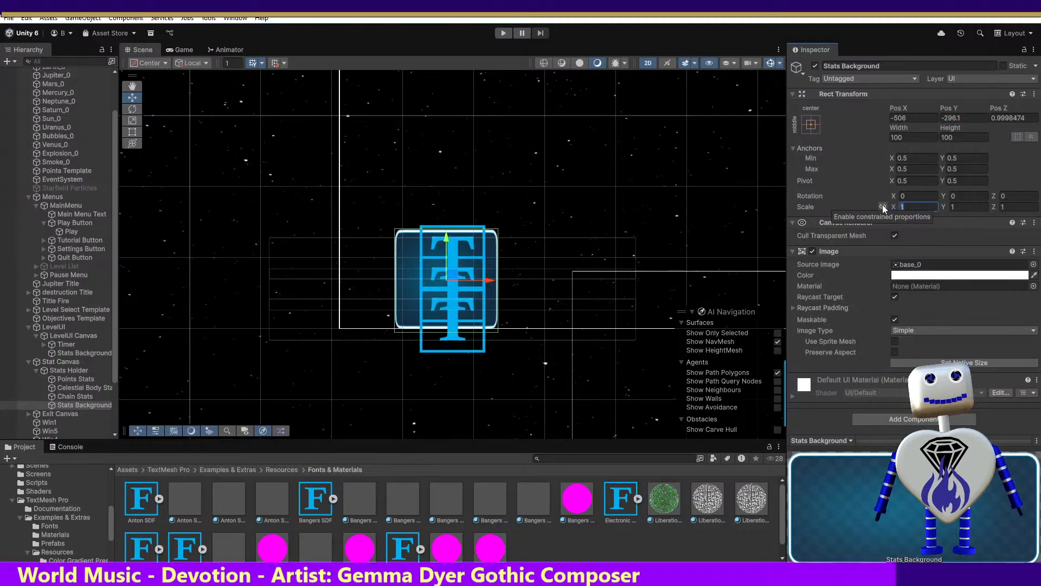
{"action": "type", "text": "4"}
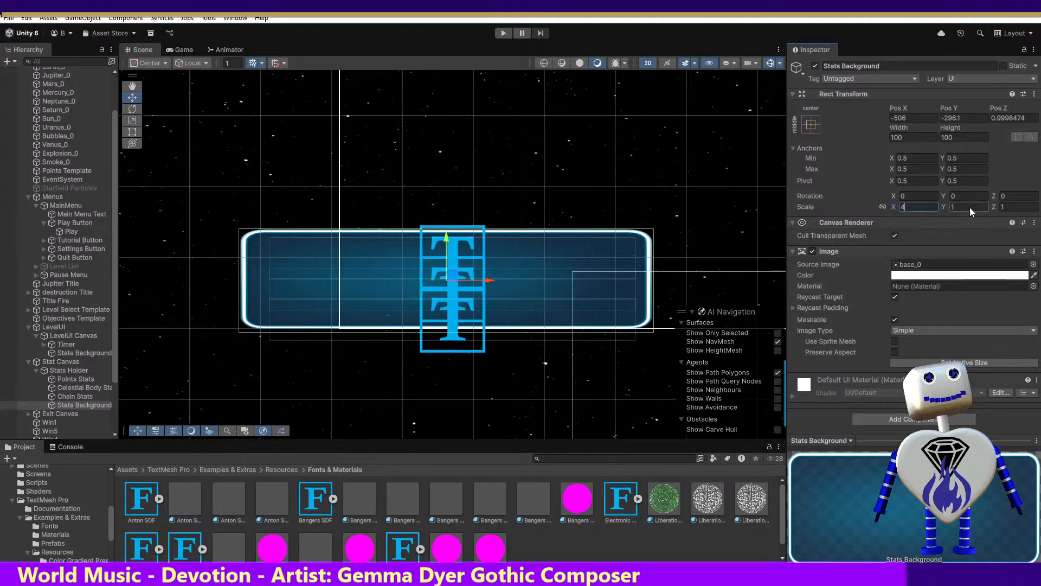
{"action": "type", "text": ".5"}
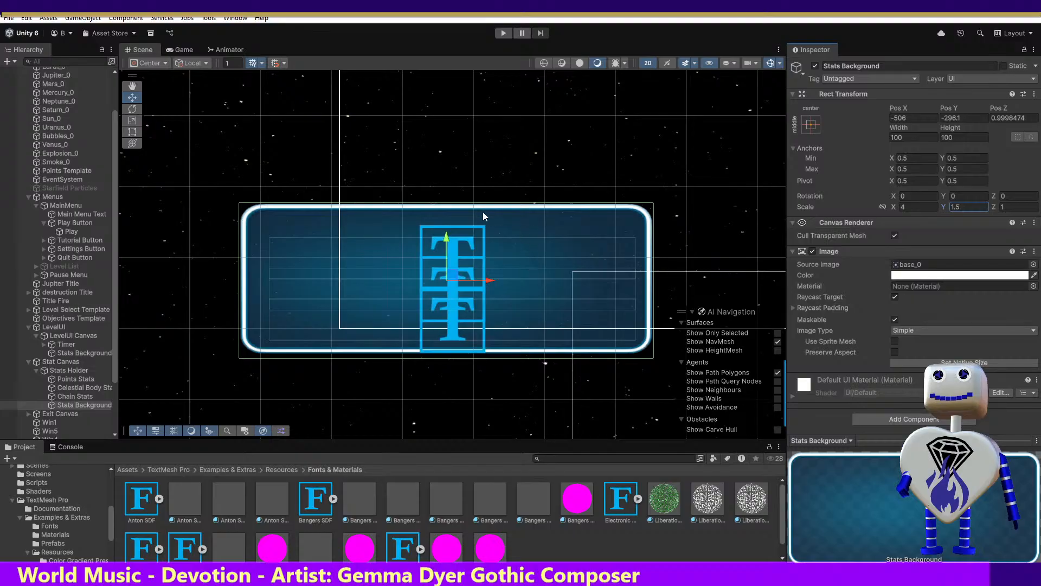
Step: Run the game, start the level 1 Skill Challenge and inspect Stats Holder in Stat Canvas during play
{"action": "left_click", "coordinate": [505, 33]}
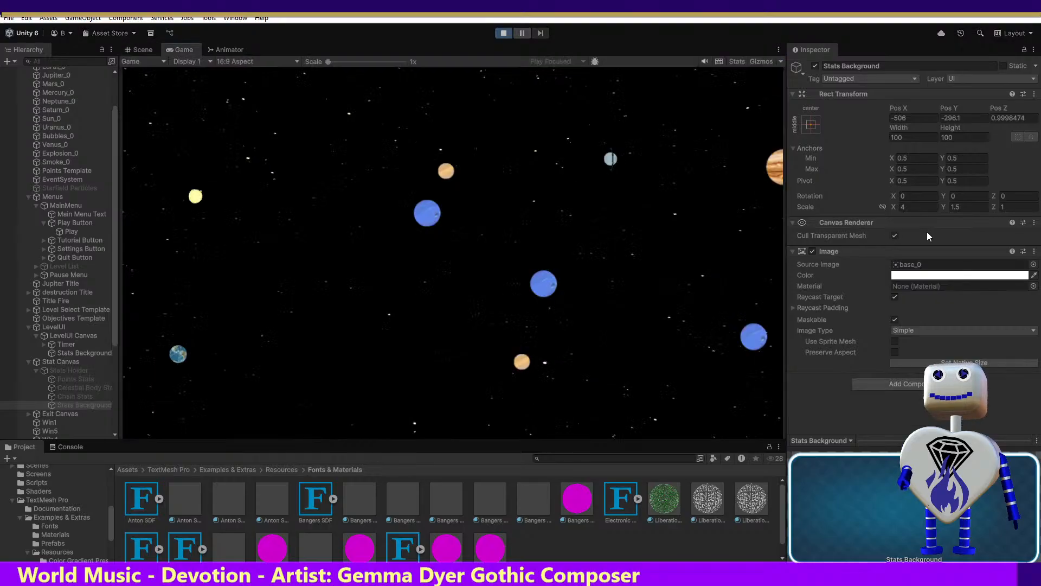
{"action": "left_click", "coordinate": [465, 223]}
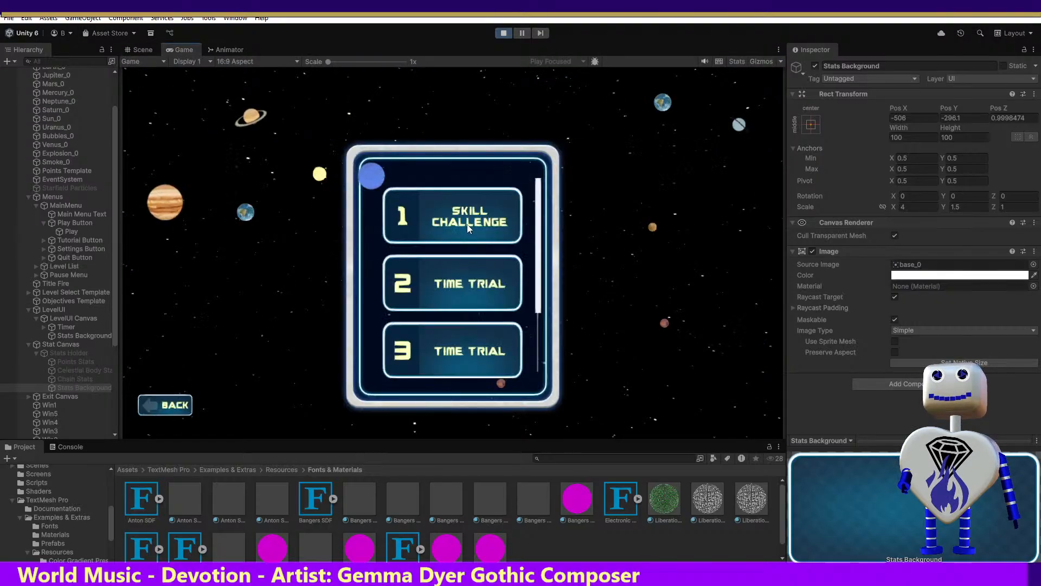
{"action": "left_click", "coordinate": [470, 222]}
{"action": "left_click", "coordinate": [678, 275]}
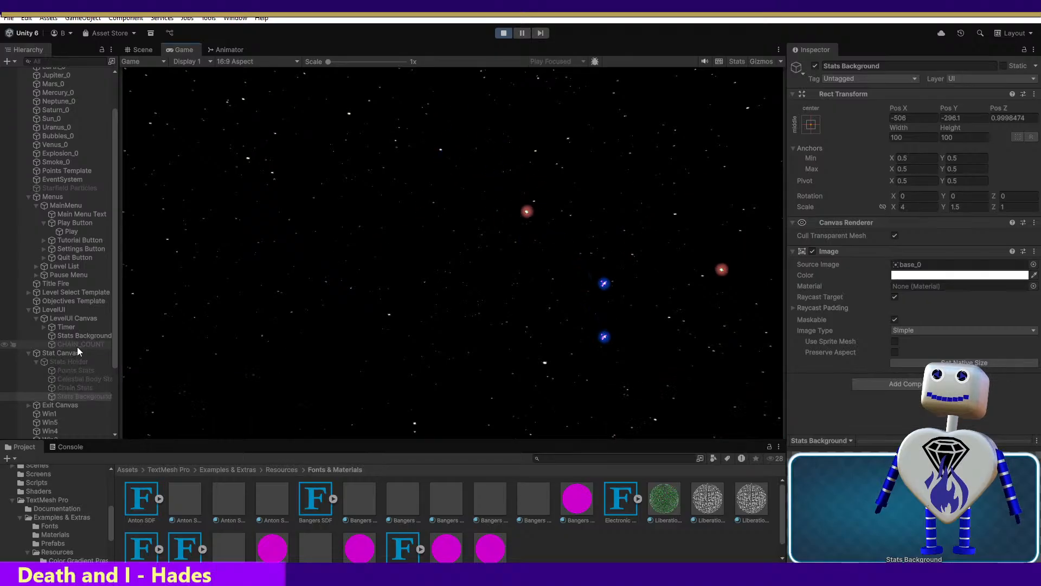
{"action": "left_click", "coordinate": [75, 396]}
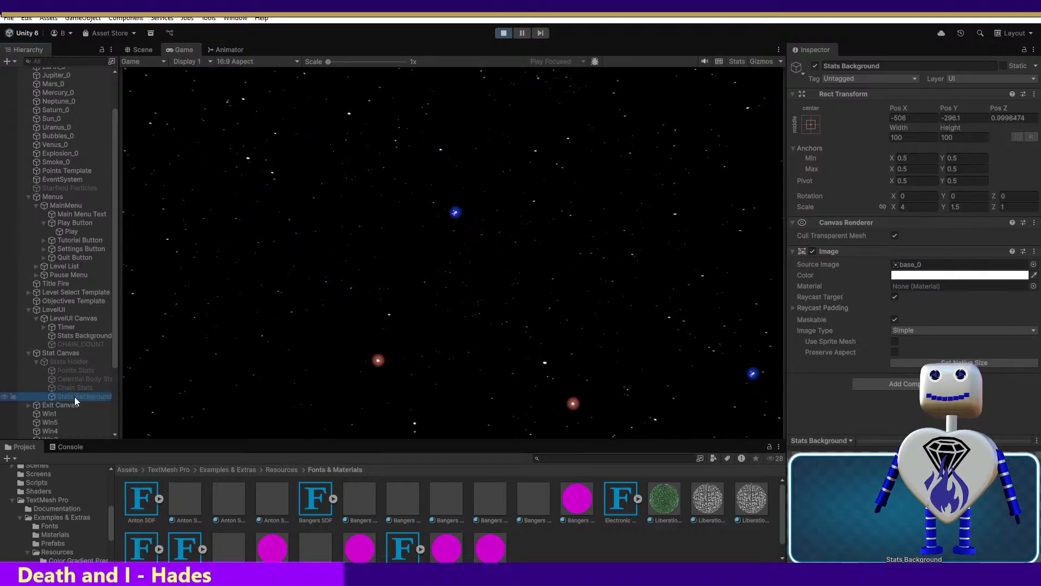
{"action": "left_click", "coordinate": [72, 362]}
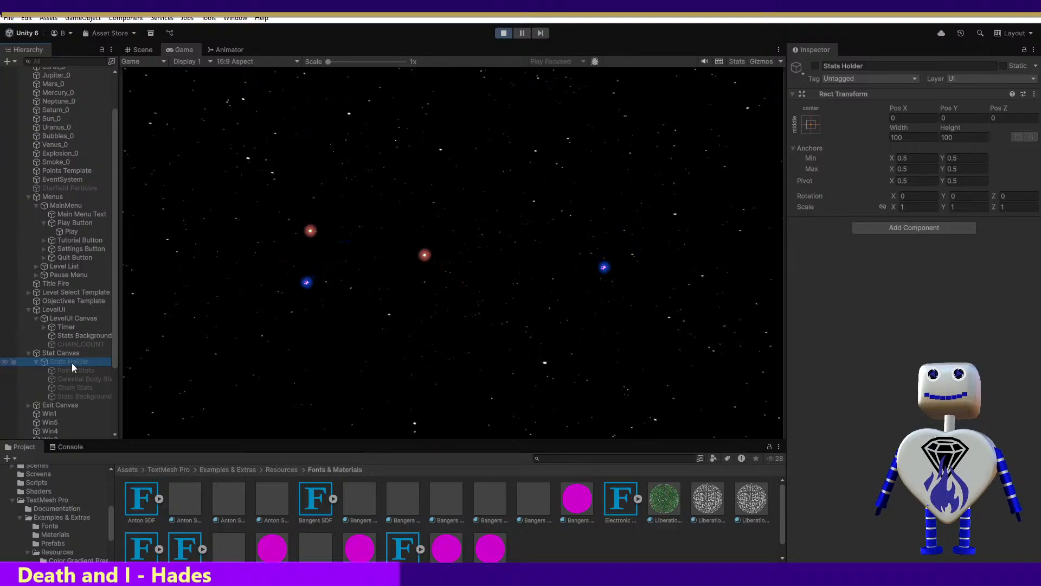
{"action": "left_click", "coordinate": [224, 357]}
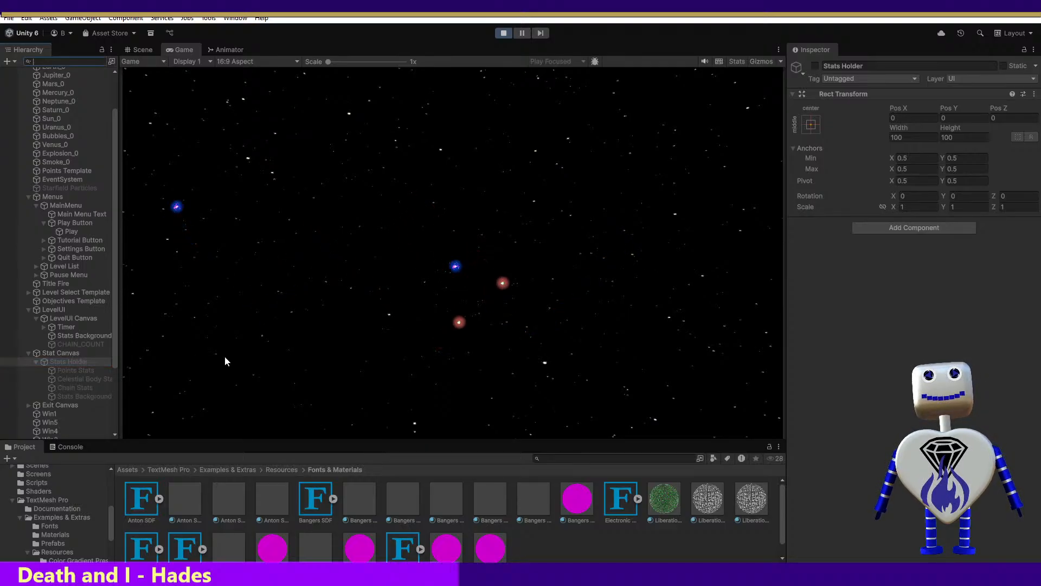
{"action": "key", "text": "alt+shift+a"}
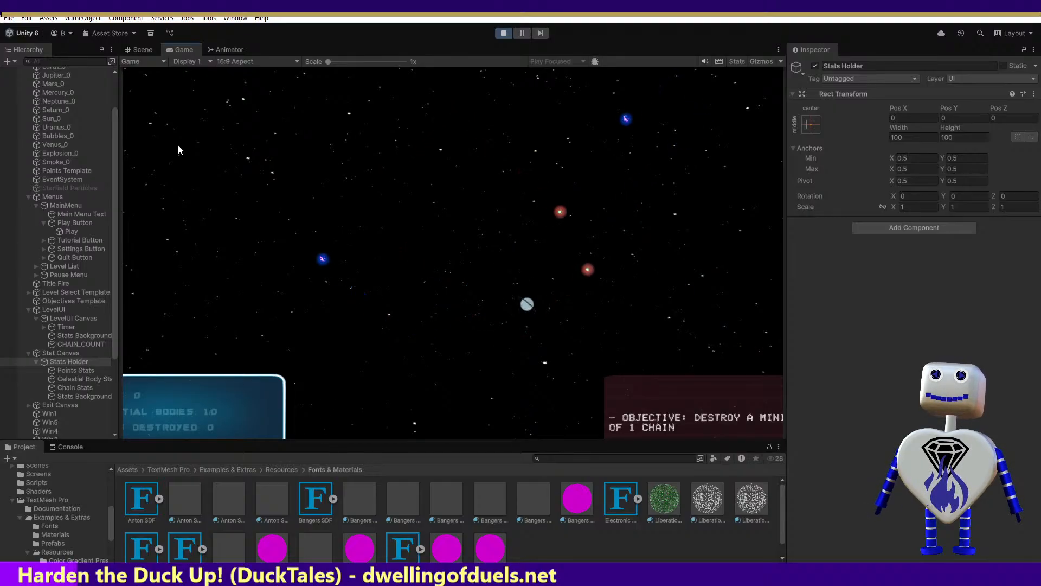
Step: Compare the running stats panel in the Scene and Game views, inspecting Stats Background and Celestial Body Stats
{"action": "left_click", "coordinate": [143, 49]}
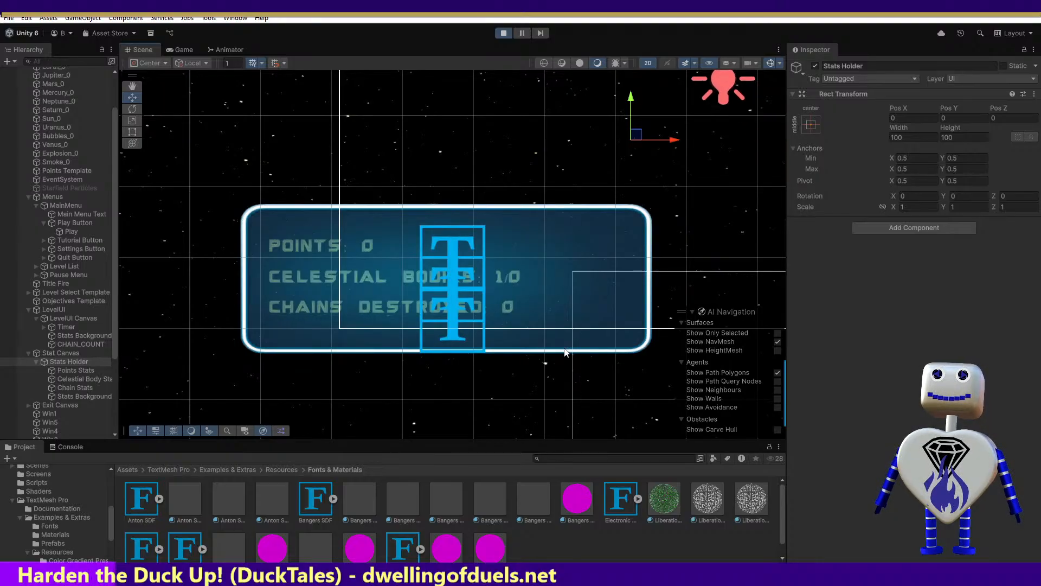
{"action": "left_click", "coordinate": [183, 49]}
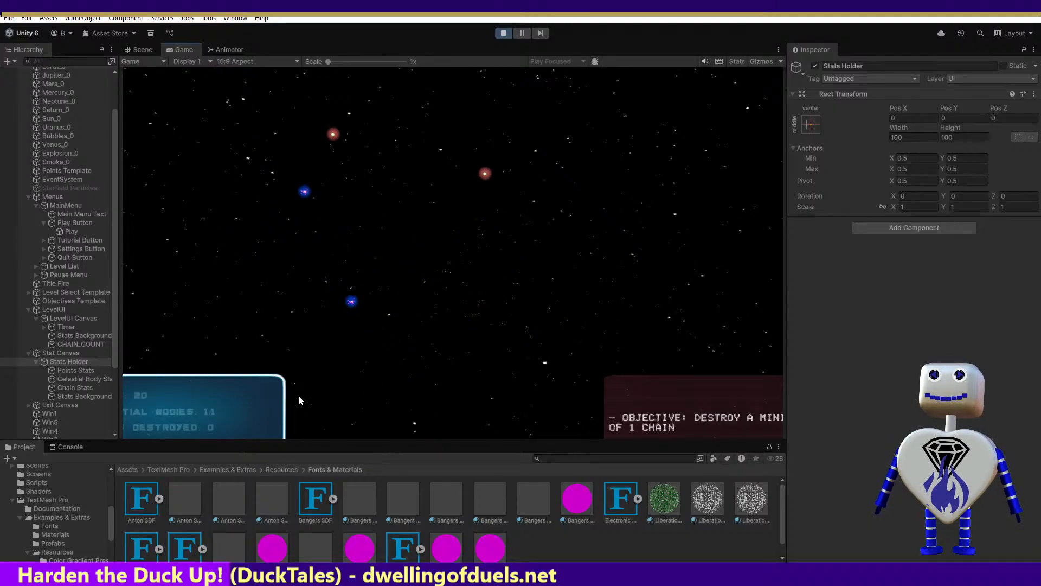
{"action": "left_click", "coordinate": [74, 395]}
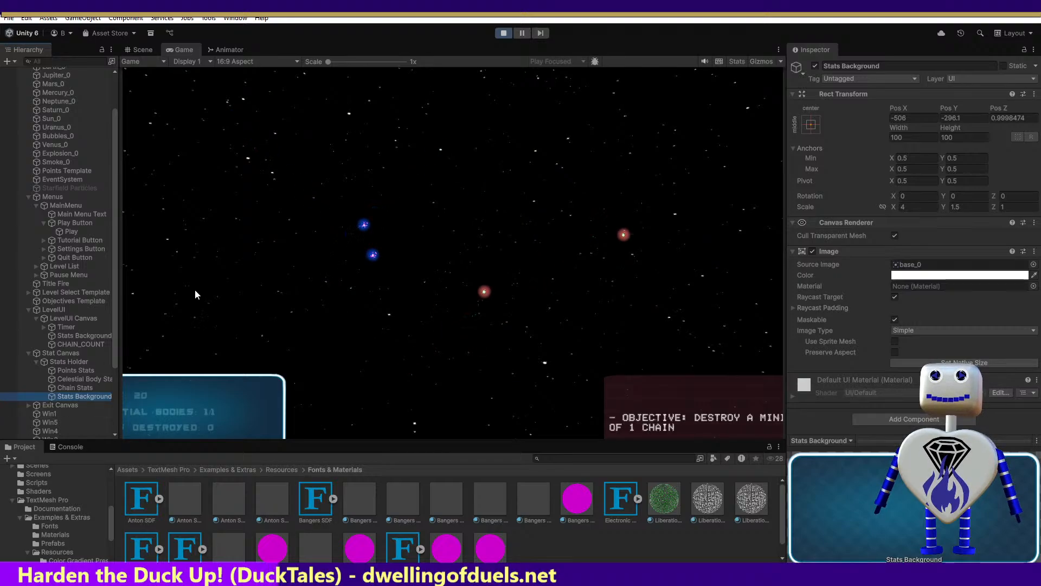
{"action": "left_click", "coordinate": [142, 50]}
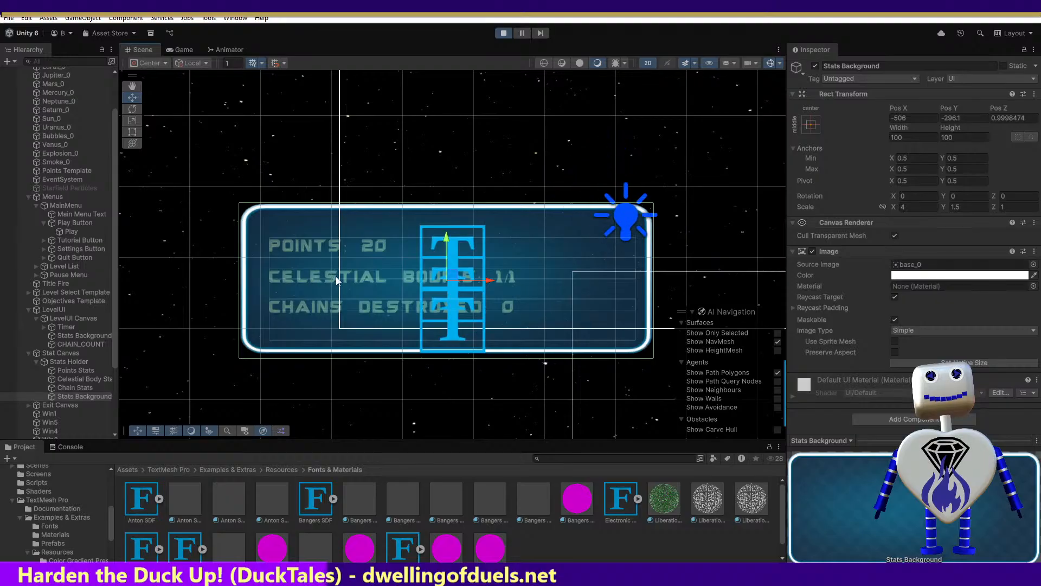
{"action": "left_click", "coordinate": [77, 379]}
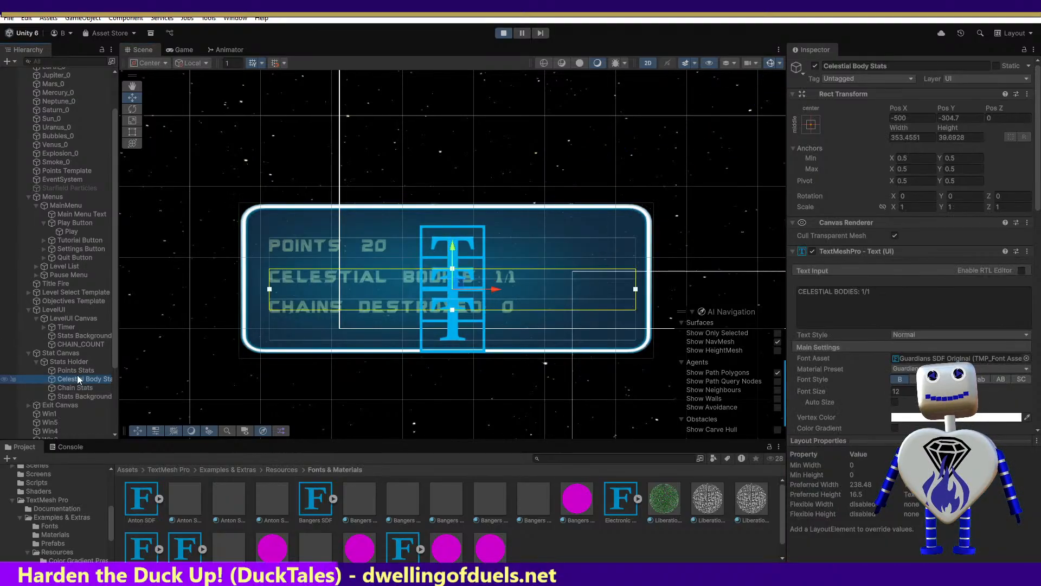
Step: Try other Pos Z values for the Stats Background, including 3, and restore its original depth
{"action": "left_click", "coordinate": [82, 396]}
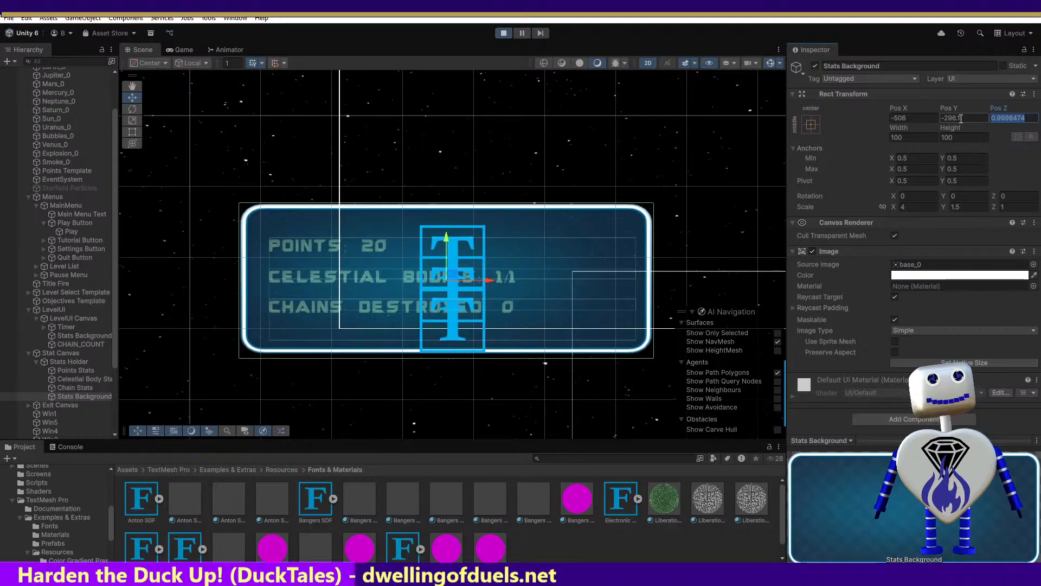
{"action": "type", "text": "0"}
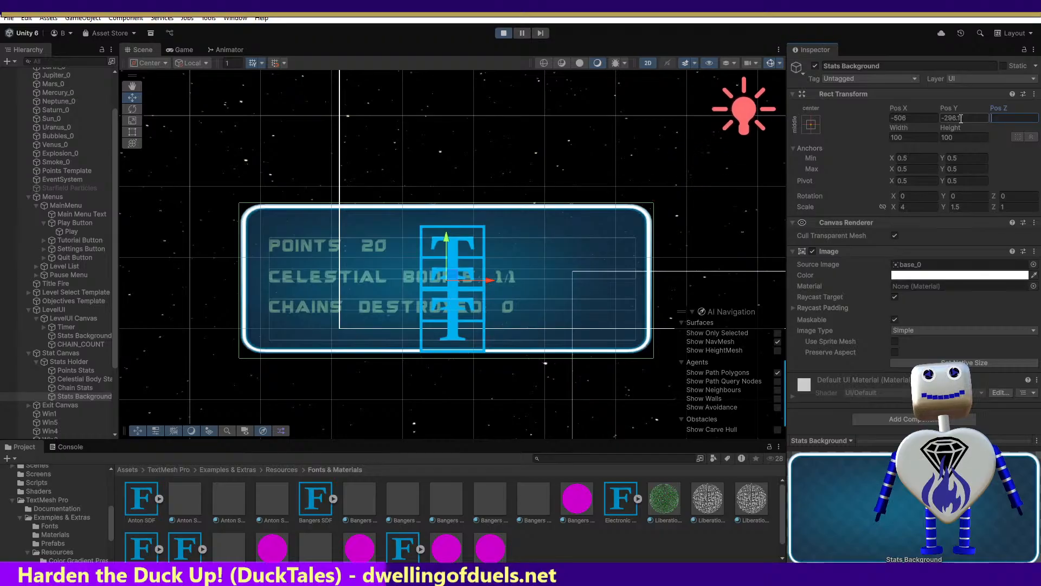
{"action": "type", "text": "1"}
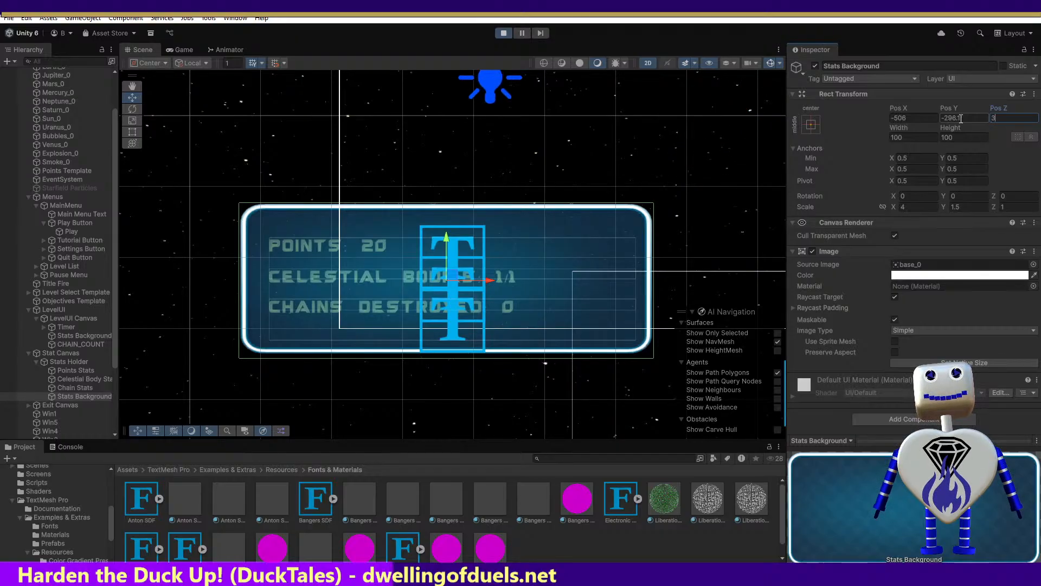
{"action": "key", "text": "BackSpace"}
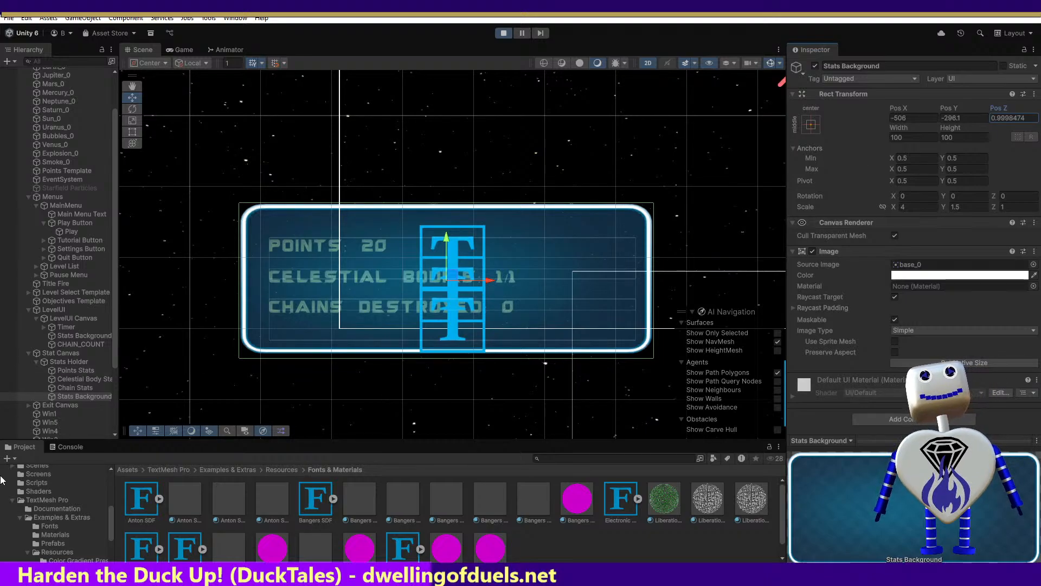
Step: Set the Points Stats text's Pos Z to -10 and check the stats panel in the Game view
{"action": "left_click", "coordinate": [68, 371]}
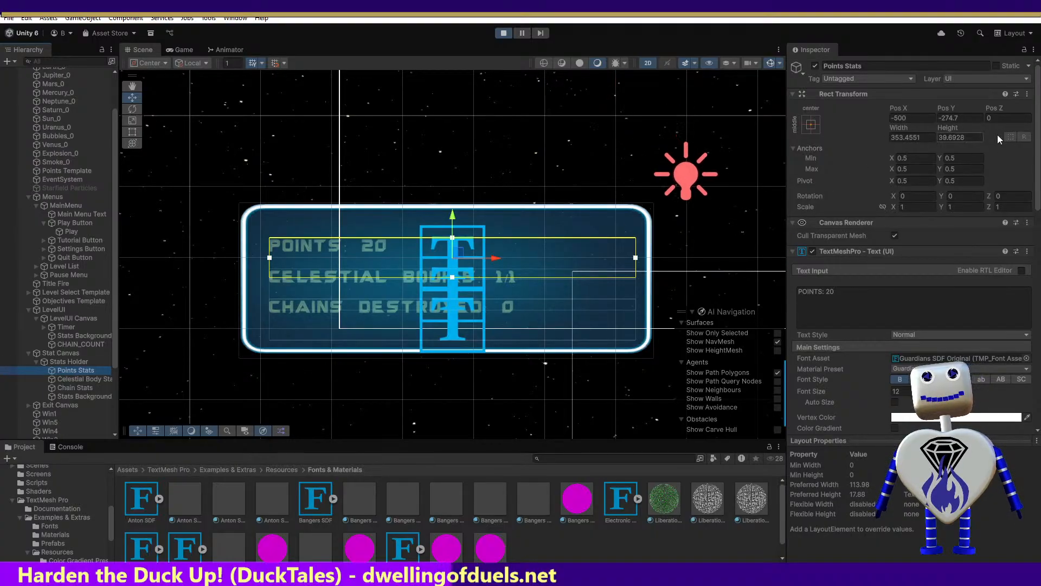
{"action": "left_click_drag", "start_coordinate": [1004, 118], "coordinate": [956, 114]}
{"action": "type", "text": "-1"}
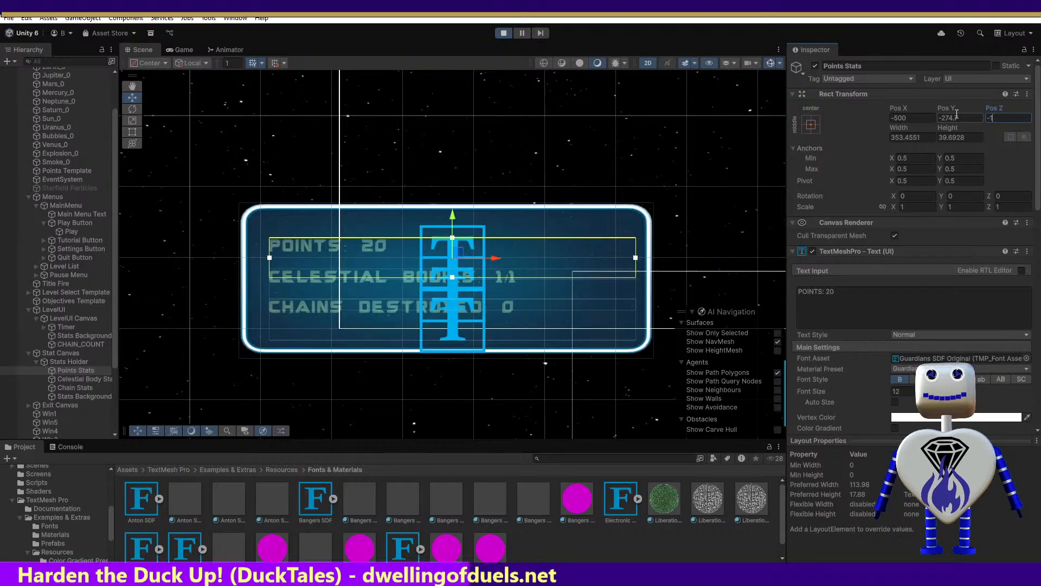
{"action": "left_click_drag", "start_coordinate": [1001, 118], "coordinate": [982, 117]}
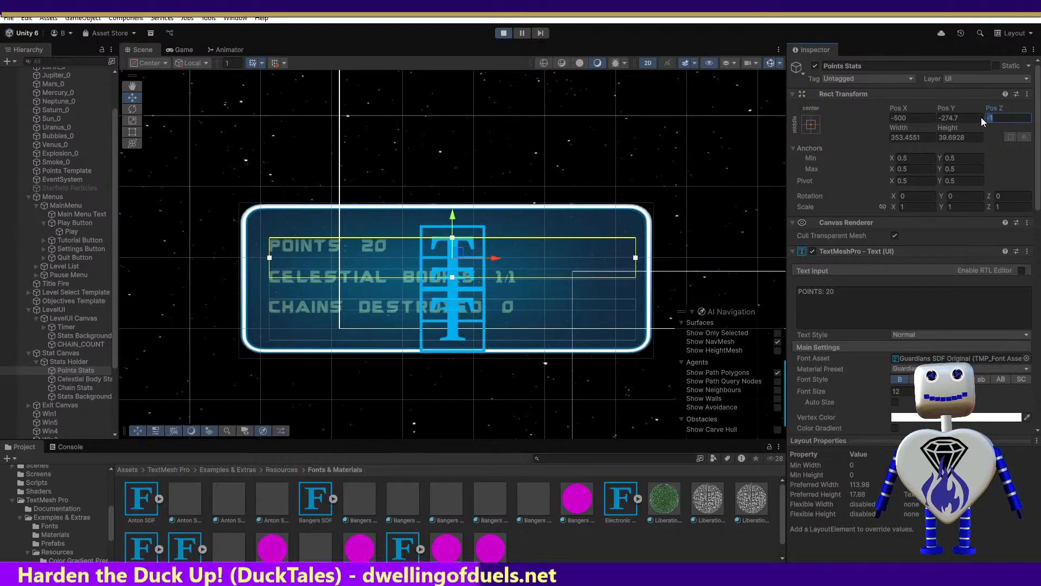
{"action": "type", "text": "-5"}
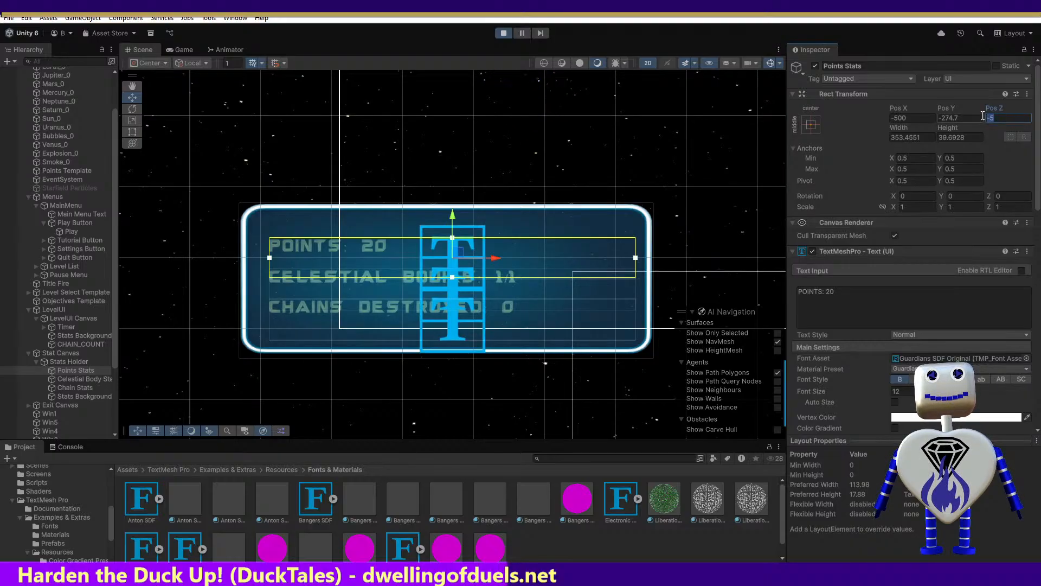
{"action": "type", "text": "5"}
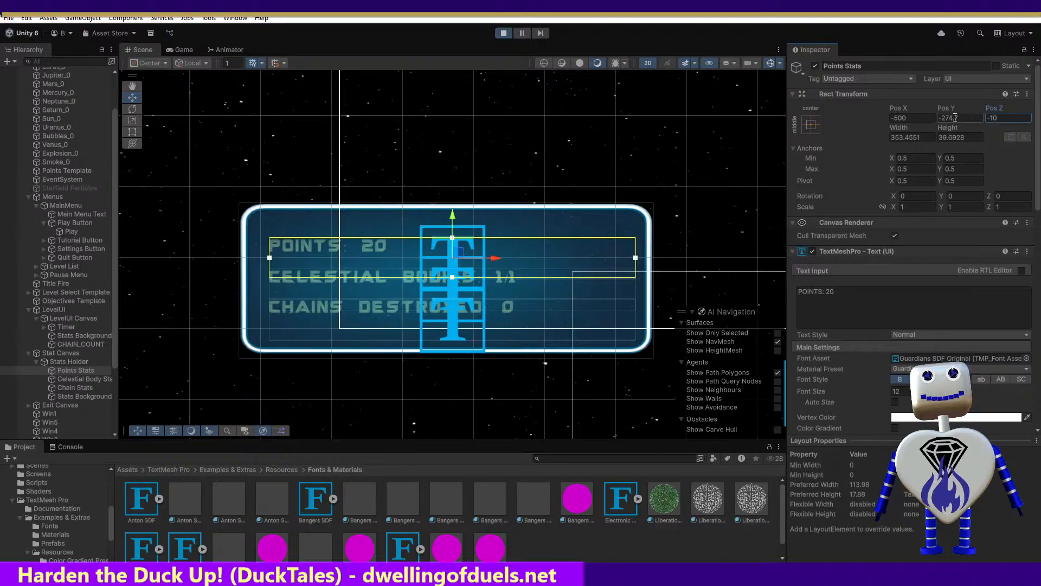
{"action": "left_click", "coordinate": [511, 224]}
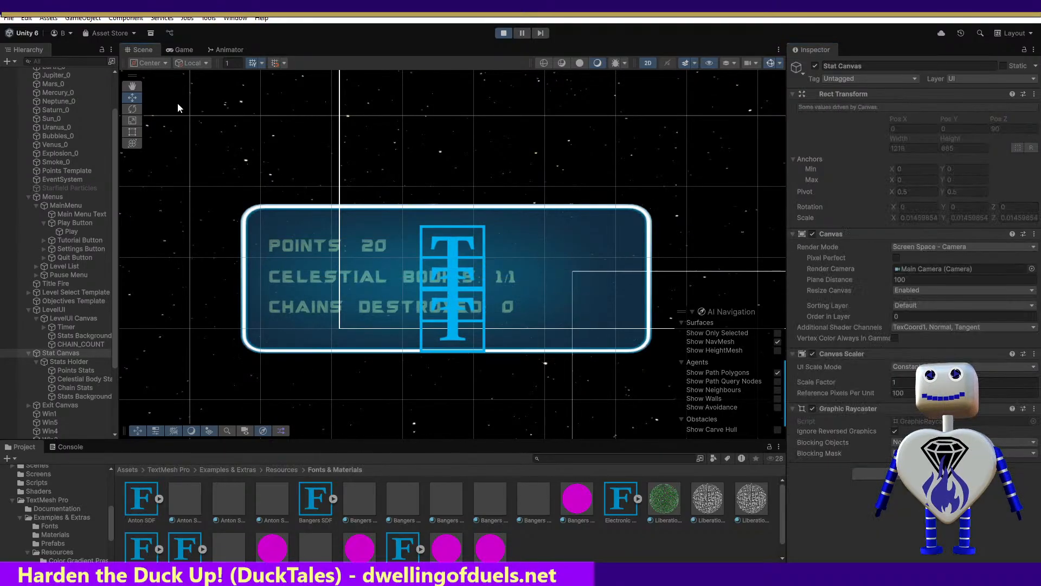
{"action": "left_click", "coordinate": [179, 51]}
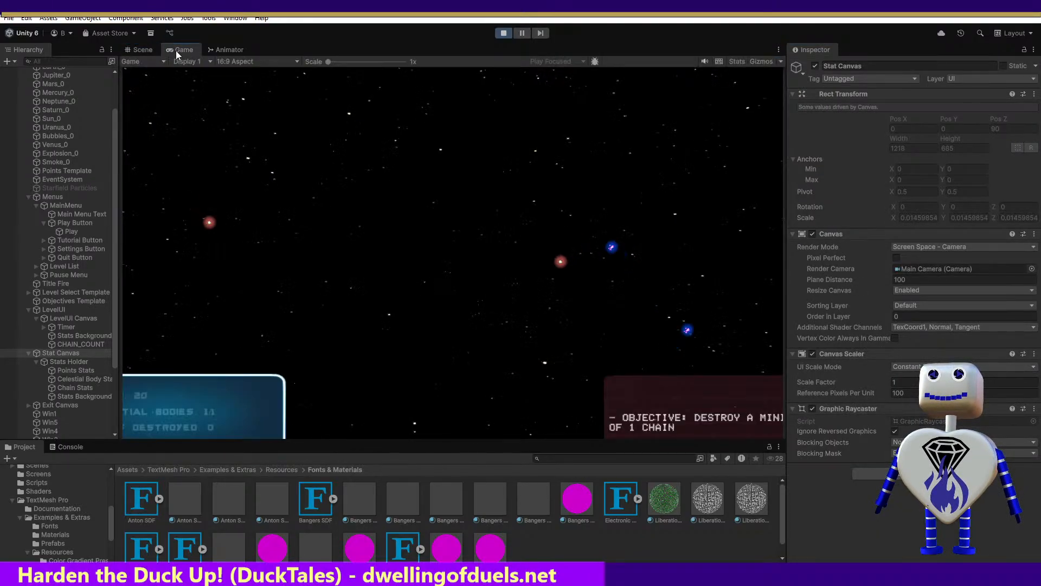
{"action": "left_click", "coordinate": [135, 49]}
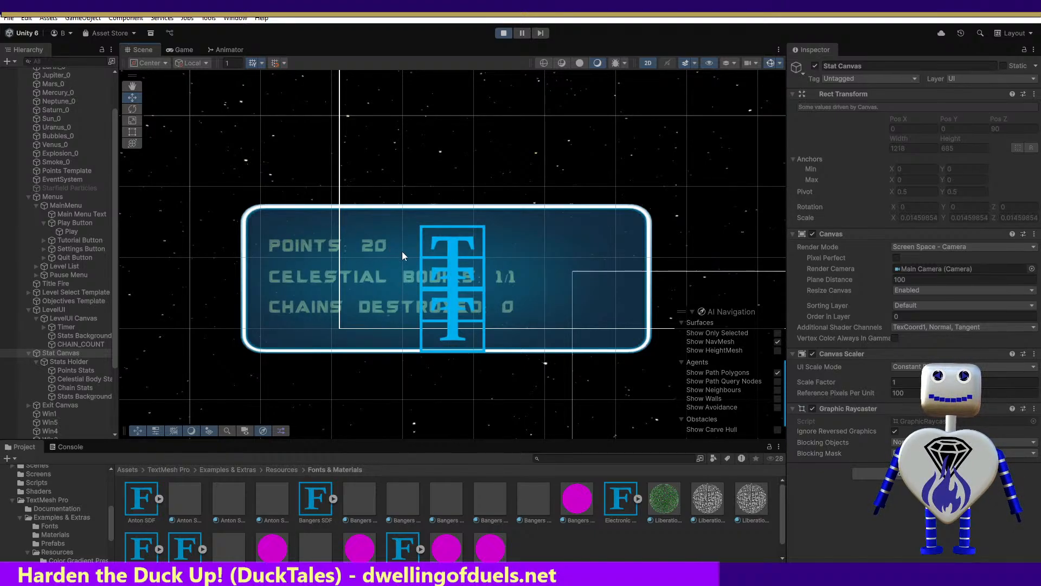
Step: Inspect Stats Holder, Points Stats and Celestial Body Stats, and consult the info screen.png mockup for comparison
{"action": "left_click", "coordinate": [76, 360]}
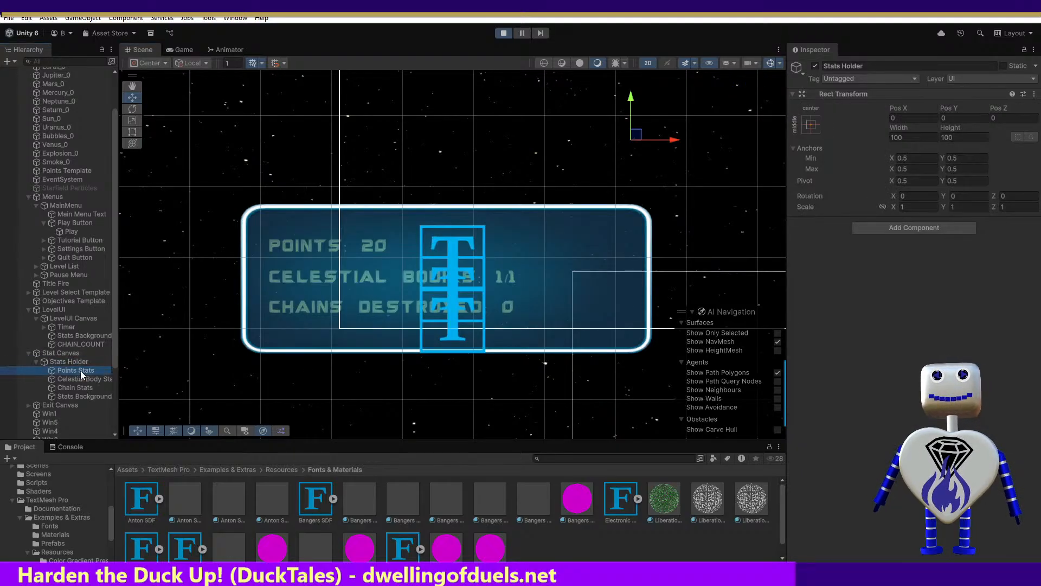
{"action": "left_click", "coordinate": [80, 371]}
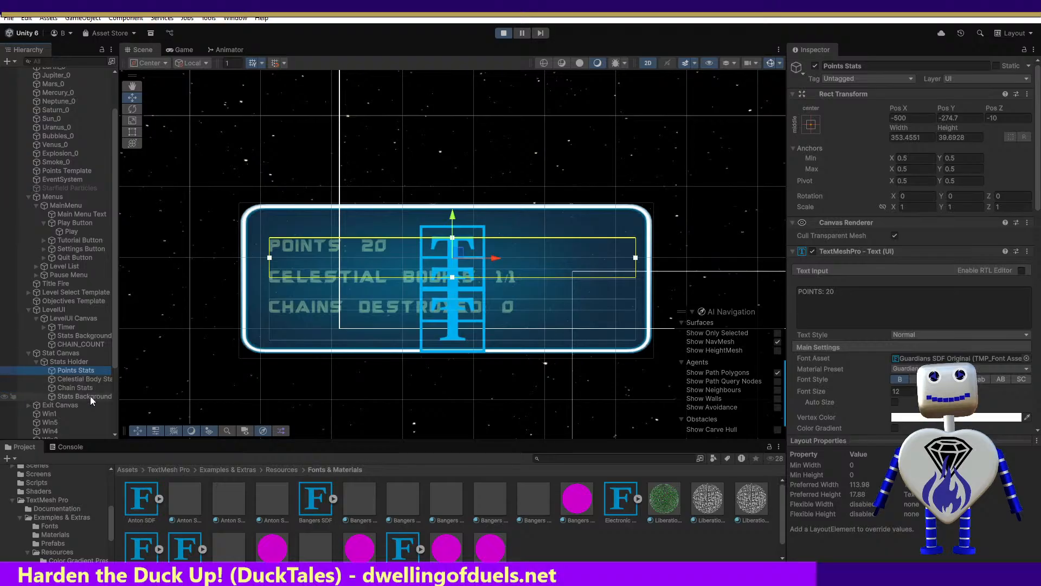
{"action": "left_click", "coordinate": [84, 379]}
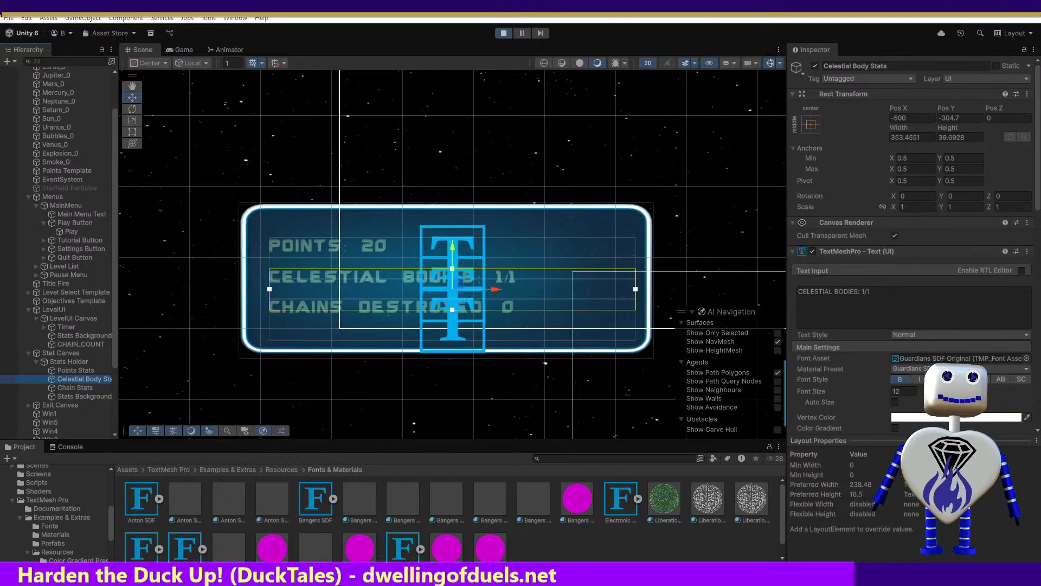
{"action": "left_click_drag", "start_coordinate": [631, 585], "coordinate": [635, 307]}
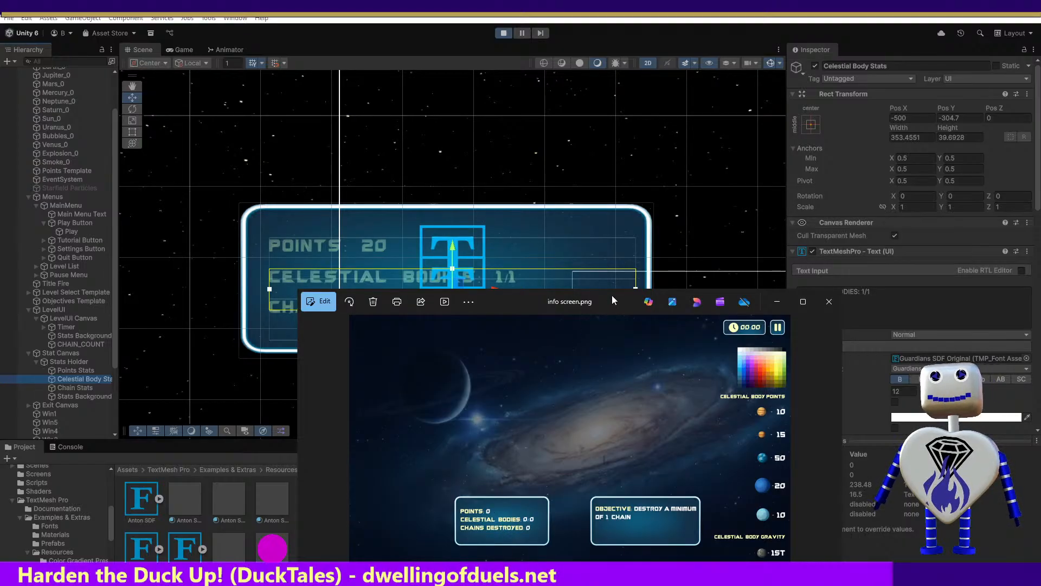
{"action": "left_click_drag", "start_coordinate": [612, 295], "coordinate": [650, 562]}
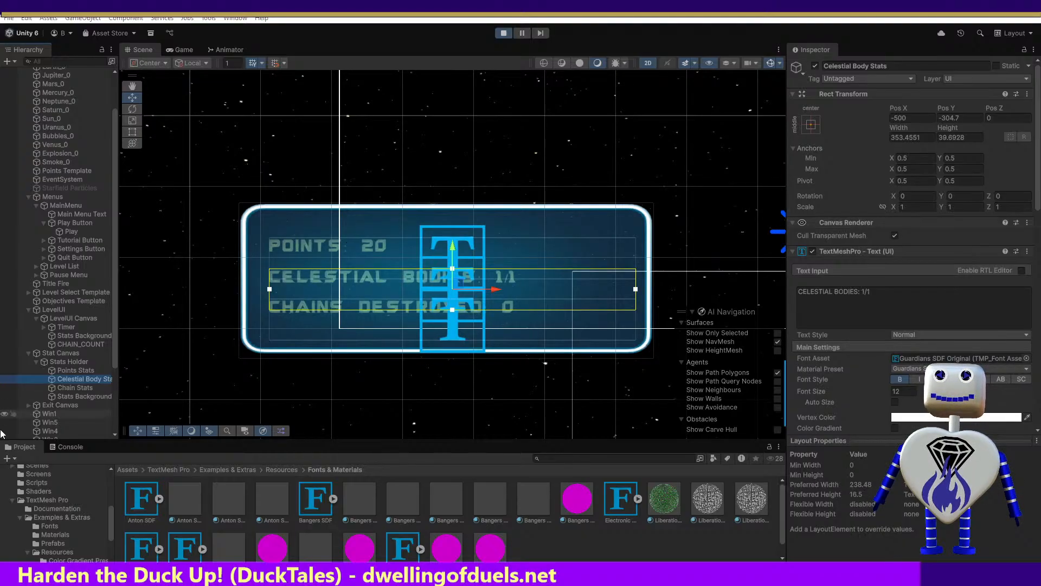
Step: Try toggling Cull Transparent Mesh on the Stats Background and removing its Canvas Renderer component
{"action": "left_click", "coordinate": [96, 394]}
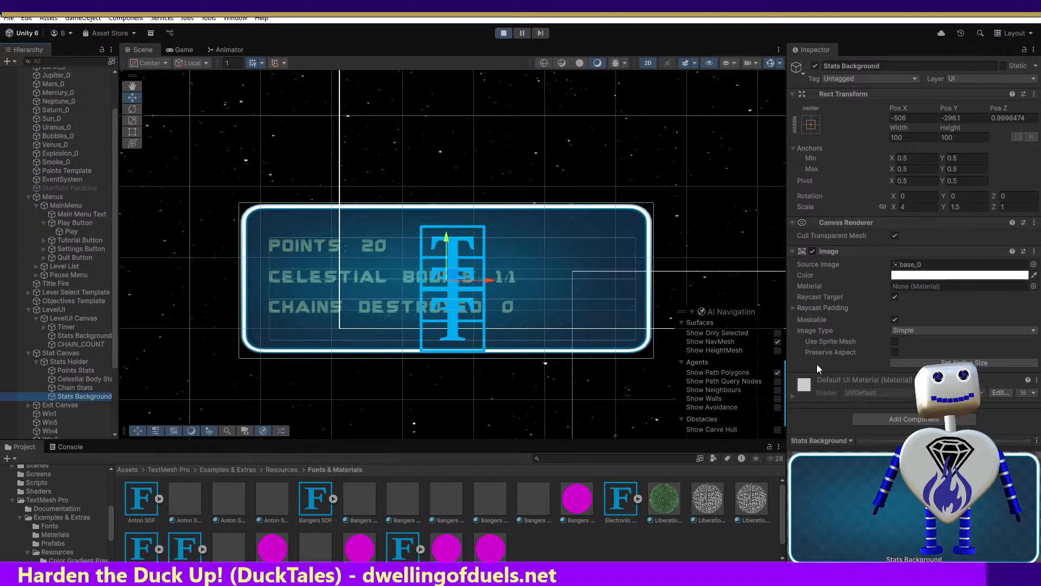
{"action": "left_click", "coordinate": [895, 235]}
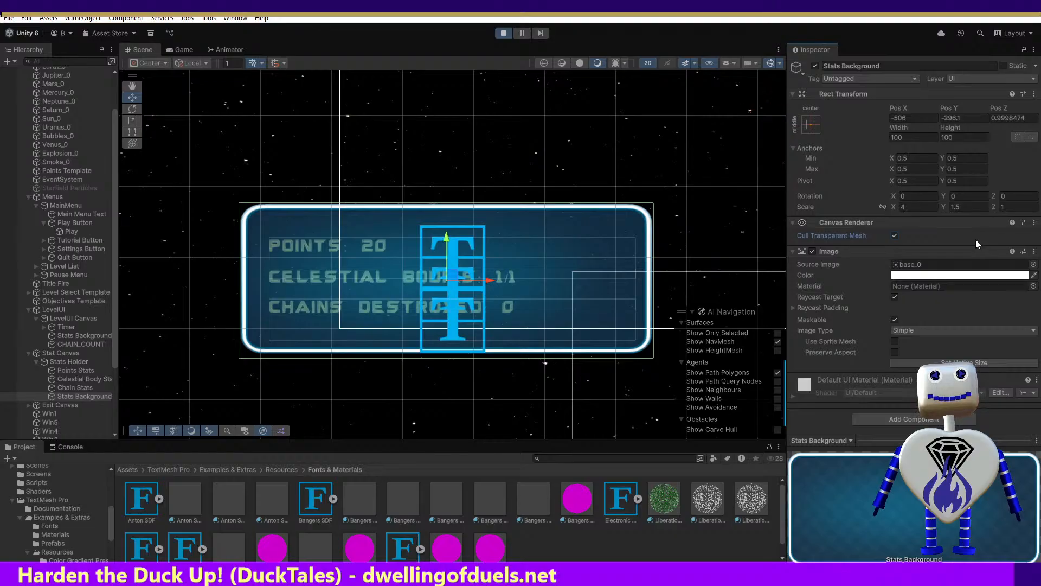
{"action": "left_click", "coordinate": [1035, 223]}
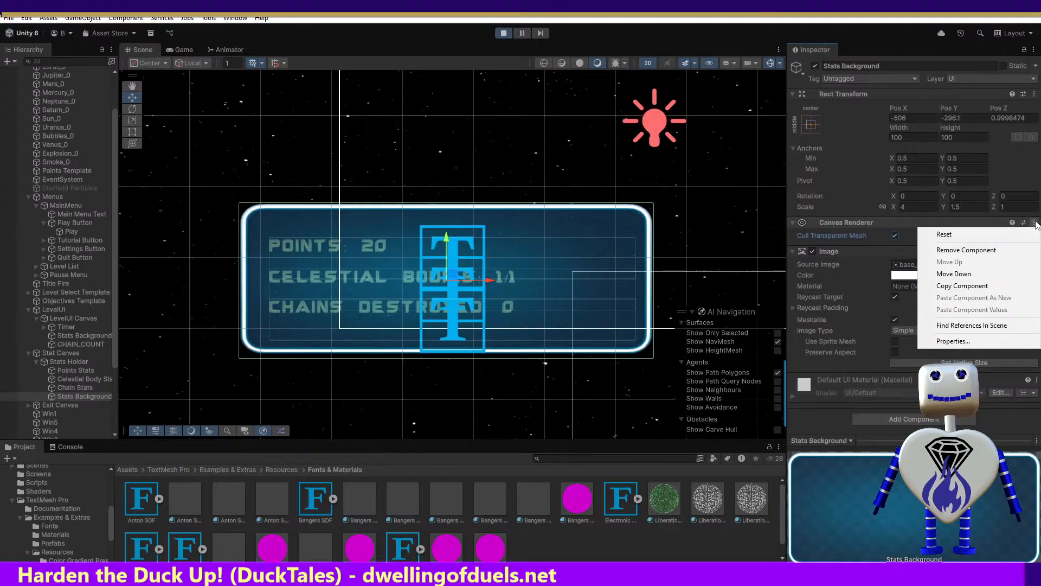
{"action": "left_click", "coordinate": [974, 250]}
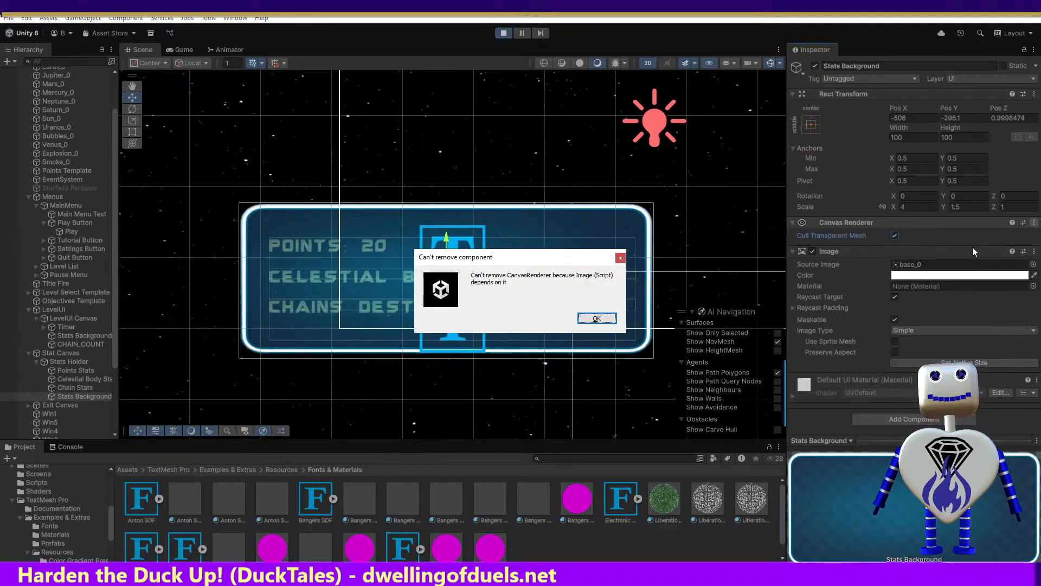
{"action": "left_click", "coordinate": [605, 318]}
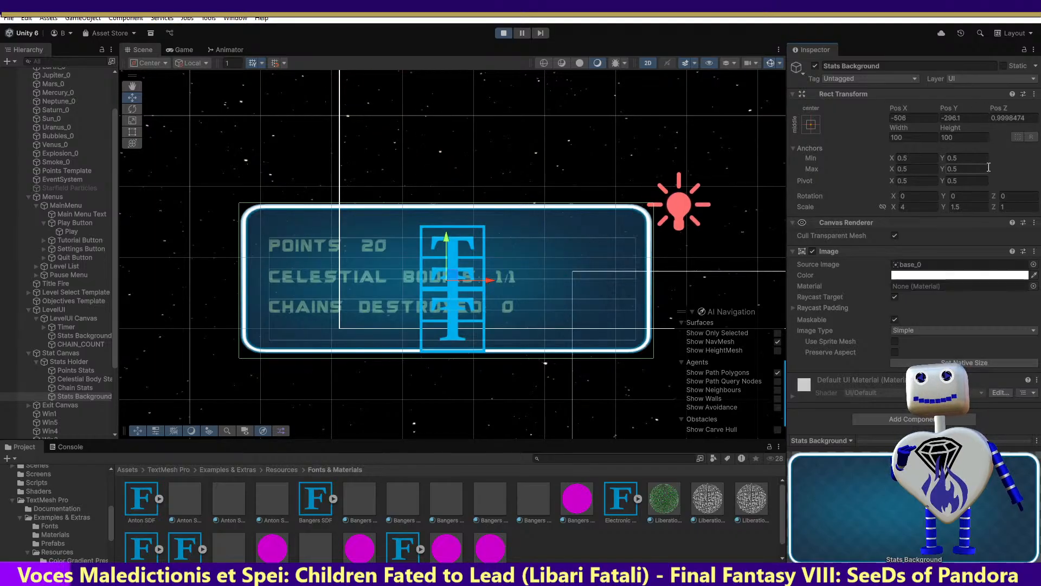
Step: Check the Sorting Layer options available for the Stat Canvas
{"action": "left_click", "coordinate": [47, 355]}
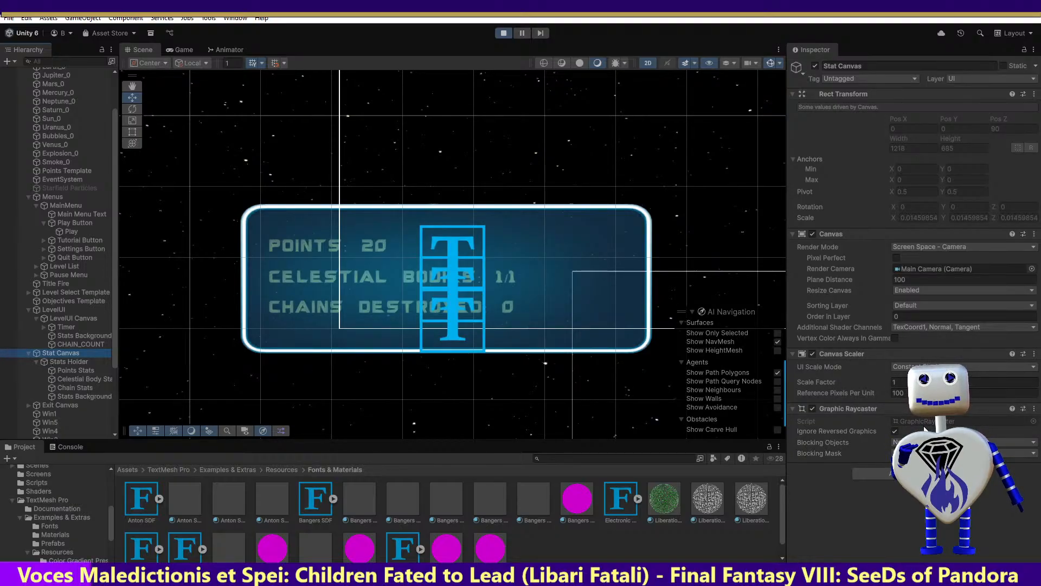
{"action": "left_click", "coordinate": [906, 303]}
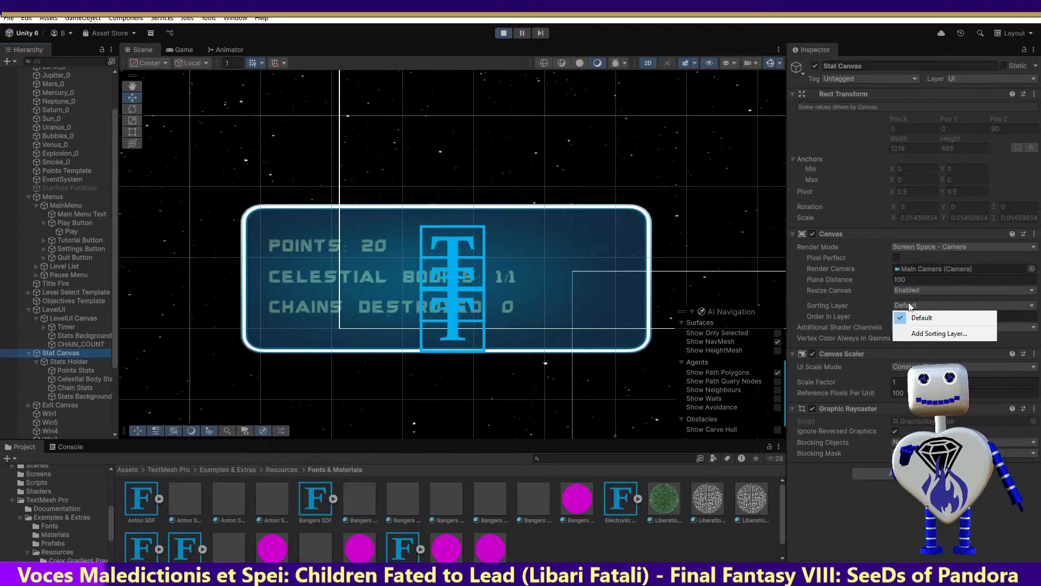
{"action": "left_click", "coordinate": [894, 444]}
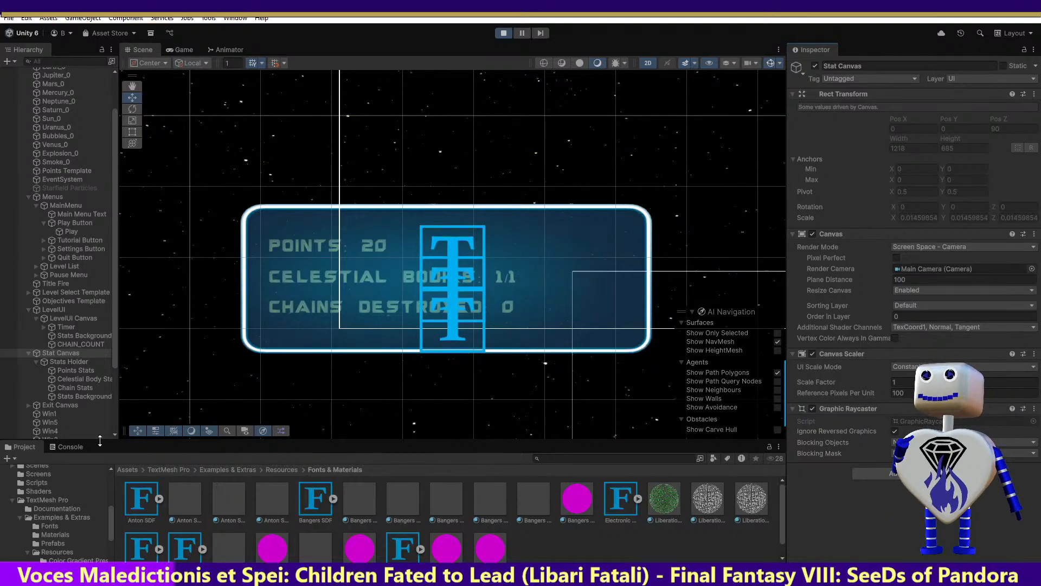
Step: Compare the component settings of Stats Holder, Points Stats, Celestial Body Stats, Chain Stats and Stats Background
{"action": "left_click", "coordinate": [75, 362]}
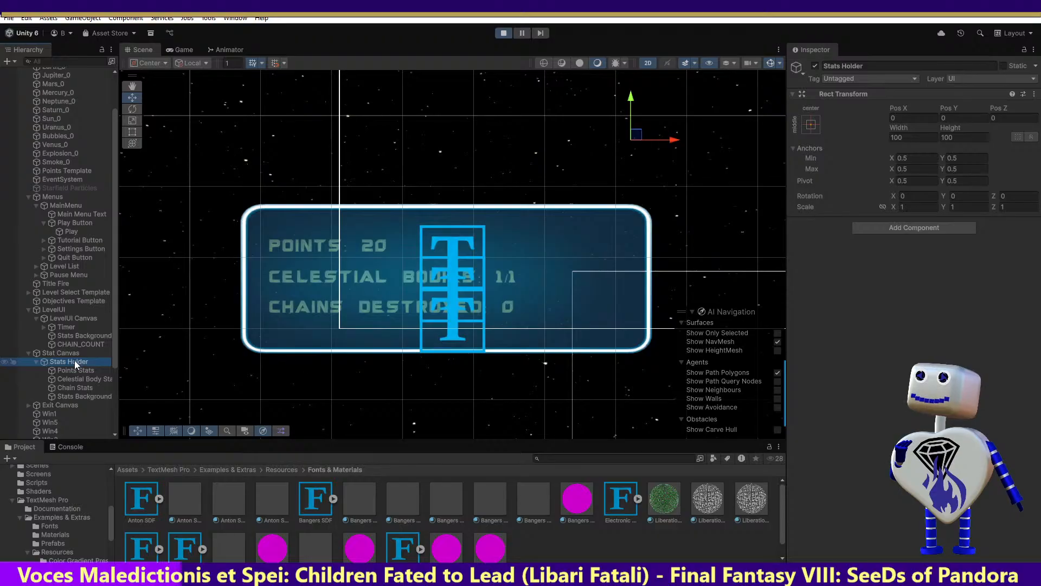
{"action": "left_click", "coordinate": [74, 370]}
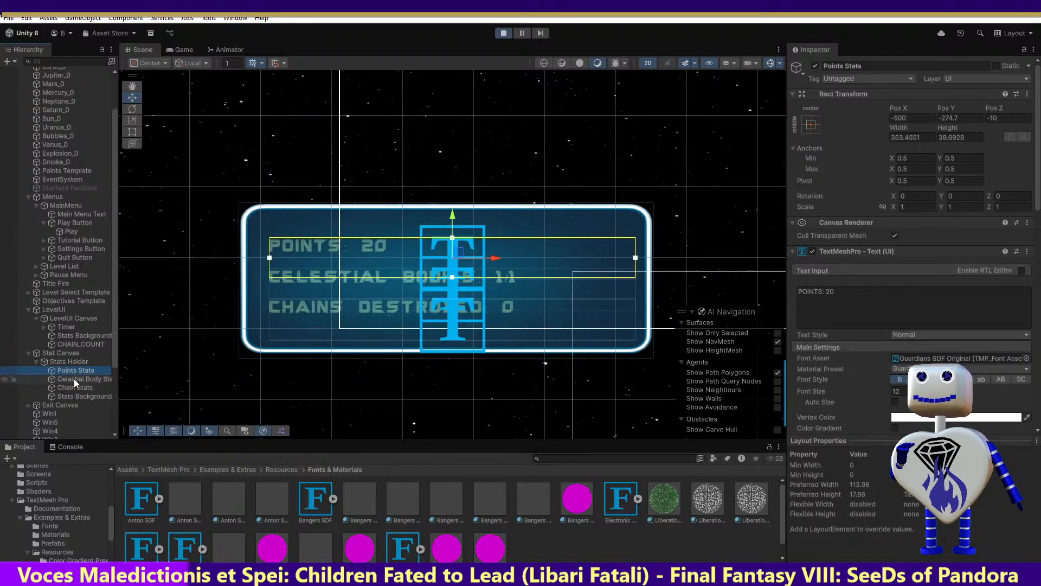
{"action": "left_click", "coordinate": [74, 379]}
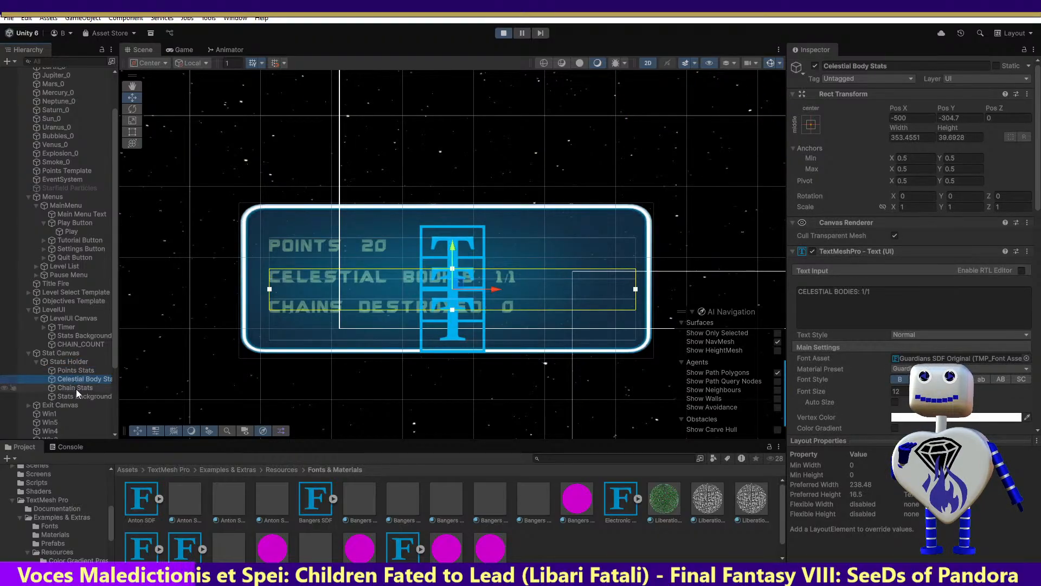
{"action": "left_click", "coordinate": [76, 389]}
{"action": "left_click", "coordinate": [78, 396]}
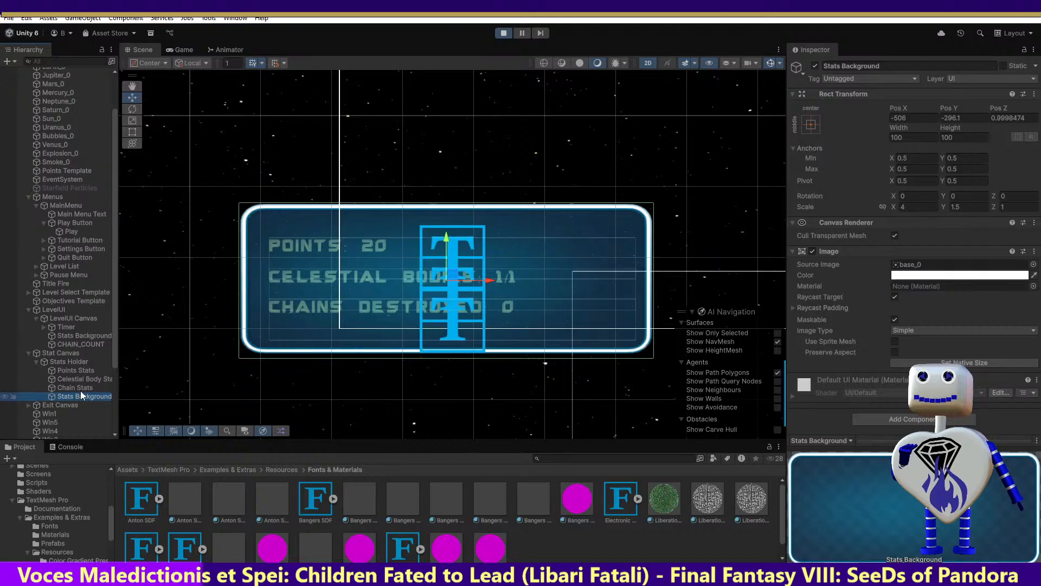
{"action": "left_click", "coordinate": [80, 386]}
{"action": "left_click", "coordinate": [82, 379]}
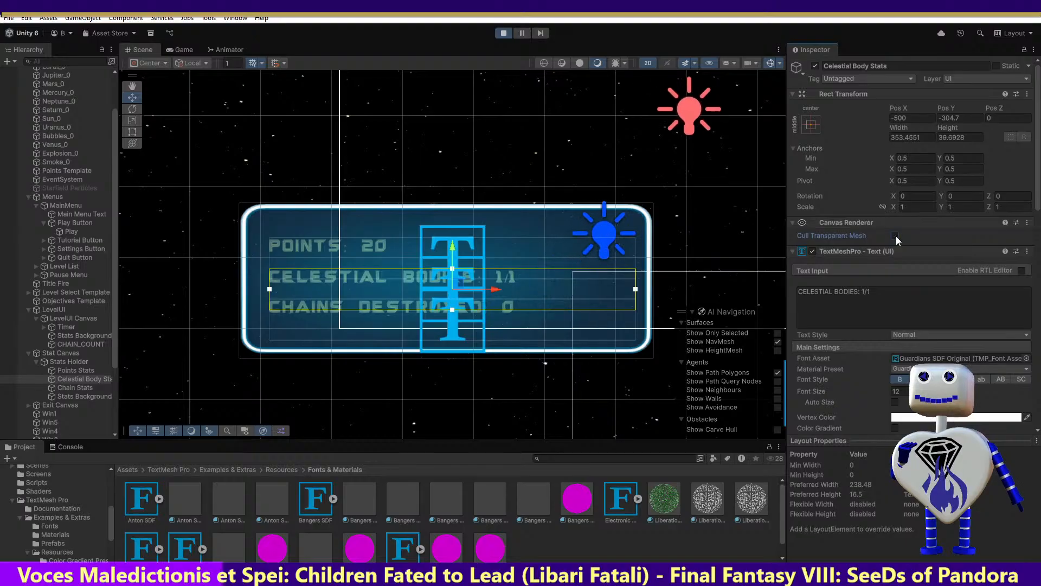
{"action": "left_click", "coordinate": [74, 371]}
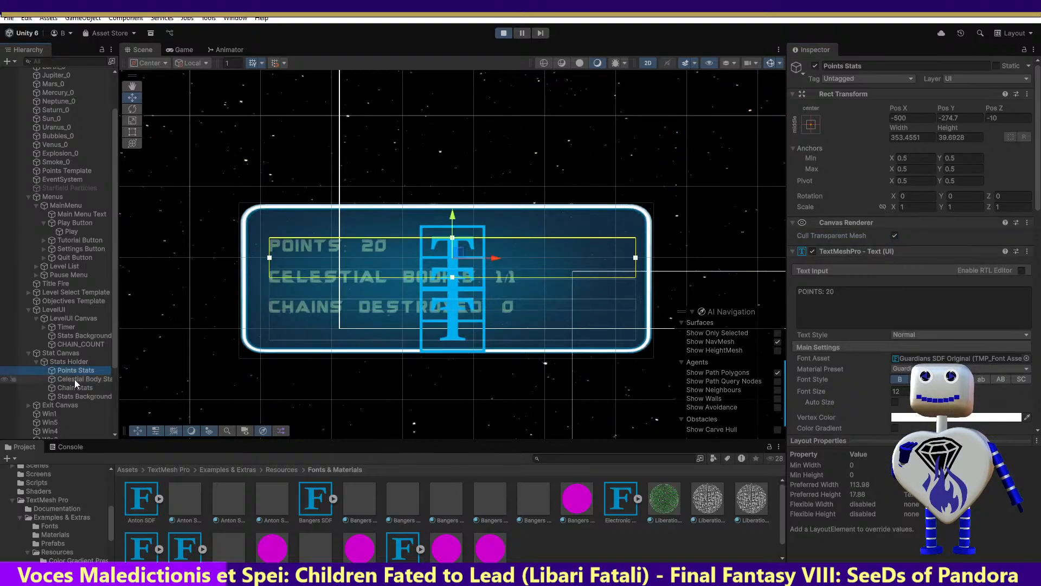
{"action": "left_click", "coordinate": [74, 379]}
{"action": "left_click", "coordinate": [75, 388]}
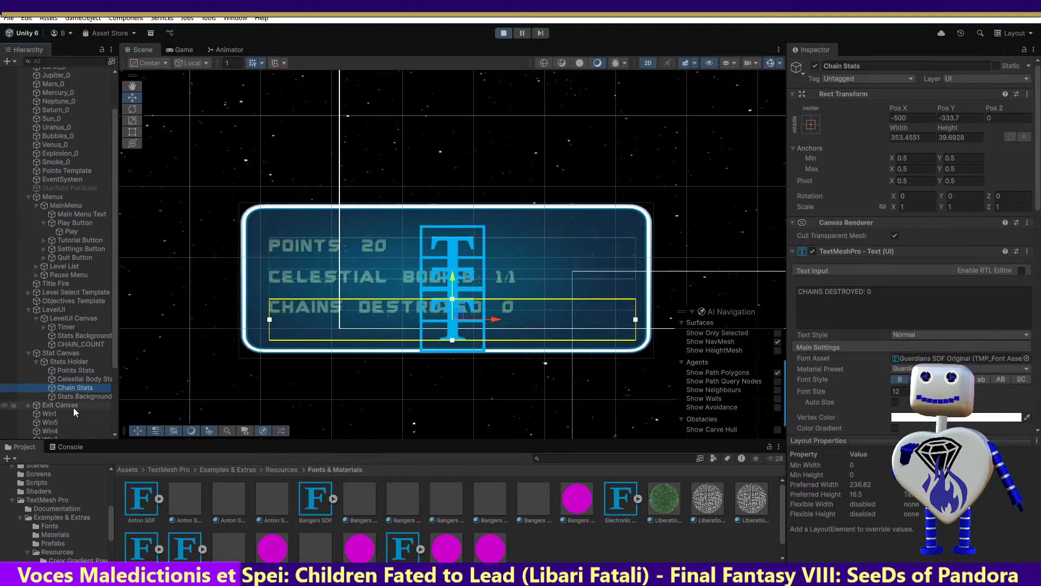
{"action": "left_click", "coordinate": [73, 397]}
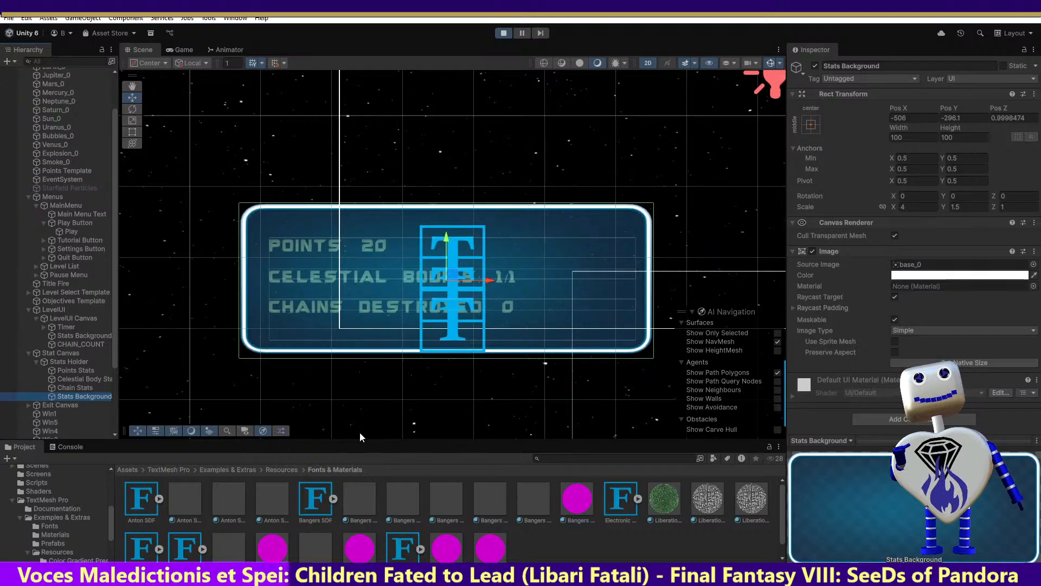
Step: Temporarily disable the Stats Background to view the stats text without it, and enable it again
{"action": "right_click", "coordinate": [81, 395]}
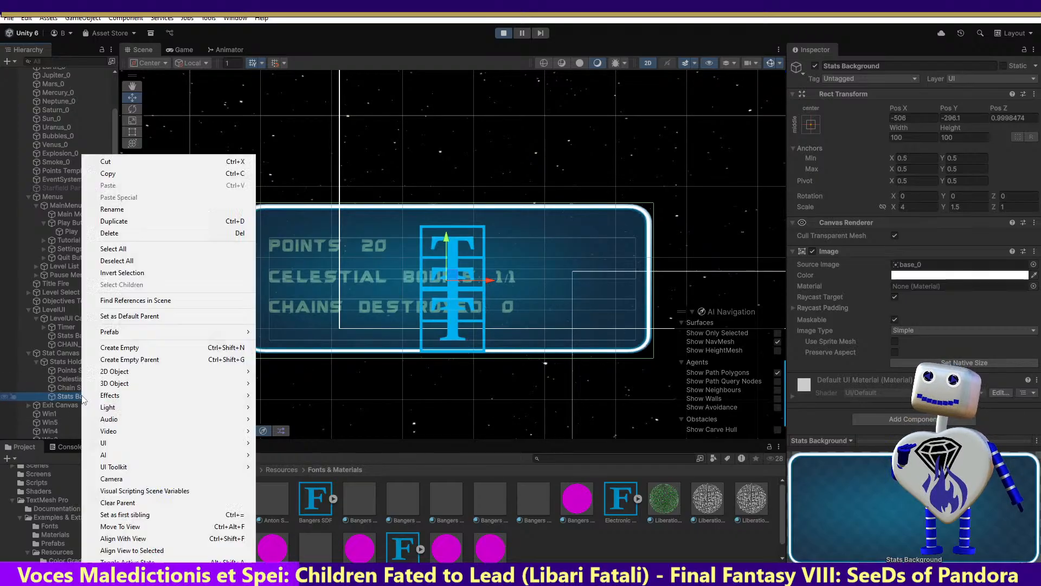
{"action": "left_click", "coordinate": [514, 342]}
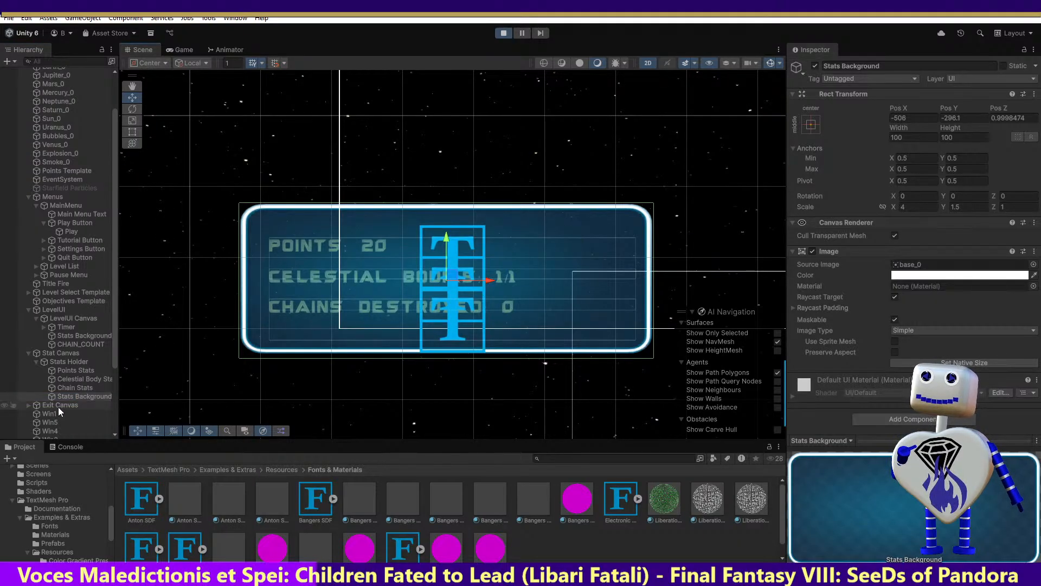
{"action": "left_click", "coordinate": [818, 65]}
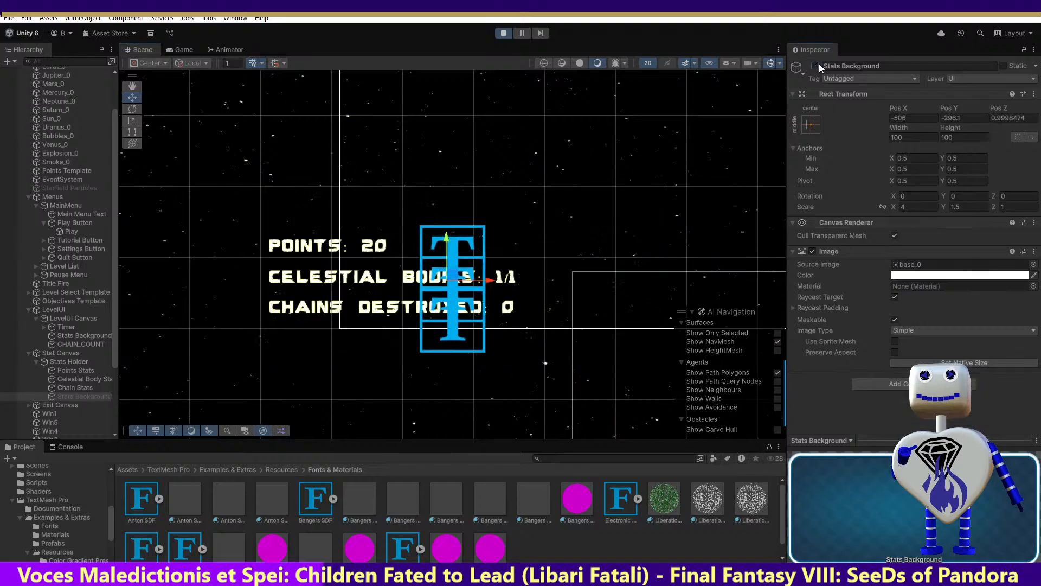
{"action": "left_click", "coordinate": [818, 64]}
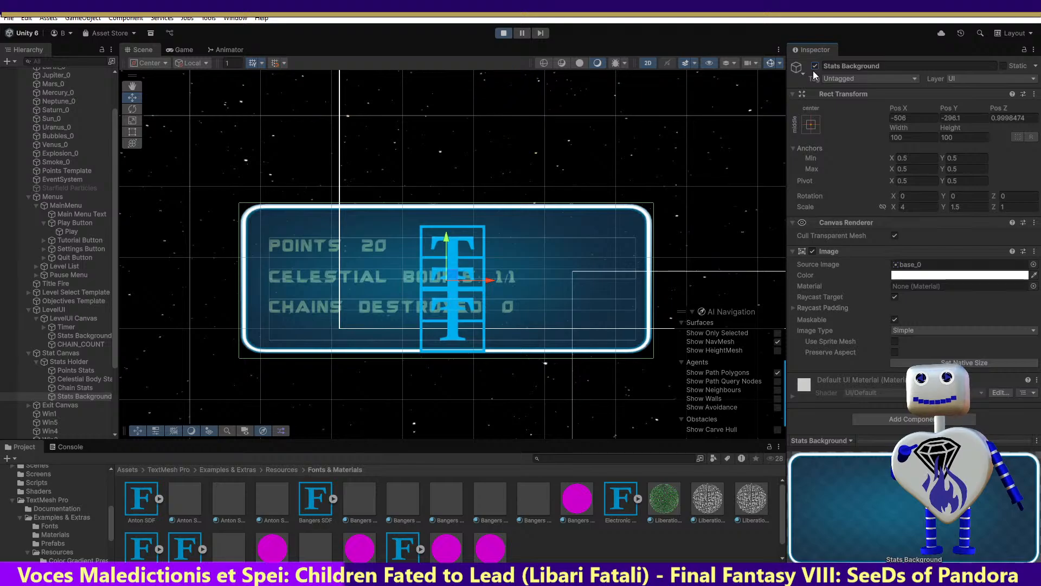
Step: Set the Stats Background's Pos Z to -100
{"action": "left_click", "coordinate": [1017, 118]}
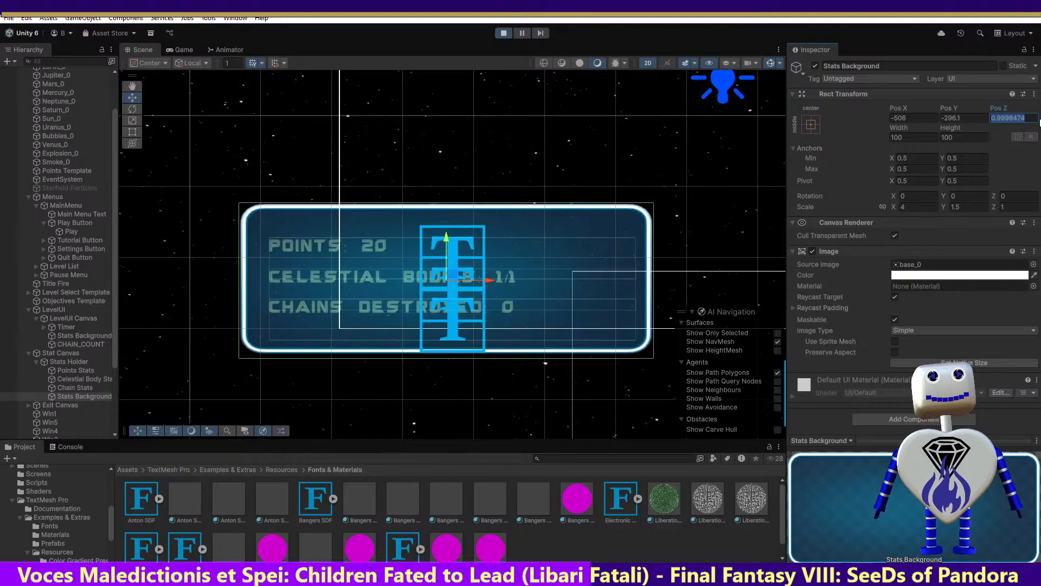
{"action": "type", "text": "-1"}
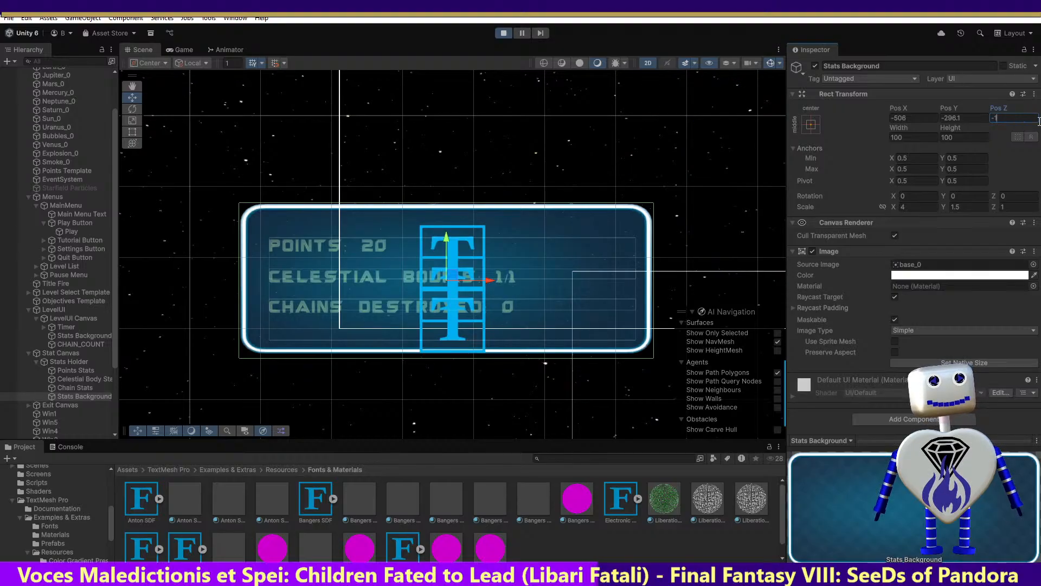
{"action": "type", "text": "00"}
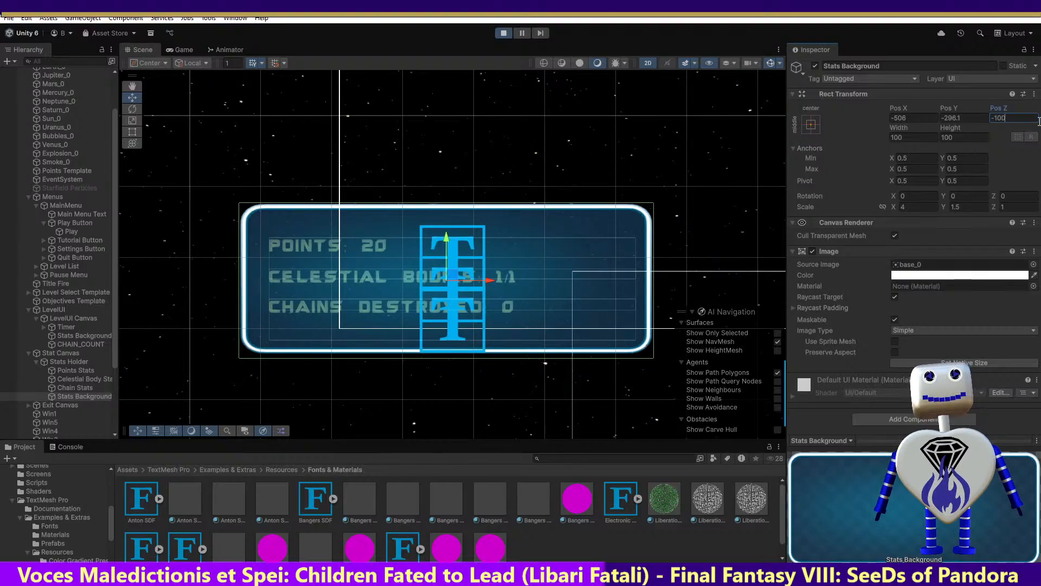
Step: Try a Pos Z of 100 and a Z scale of 0 on the Stats Background object
{"action": "key", "text": "BackSpace"}
{"action": "key", "text": "BackSpace"}
{"action": "key", "text": "BackSpace"}
{"action": "key", "text": "BackSpace"}
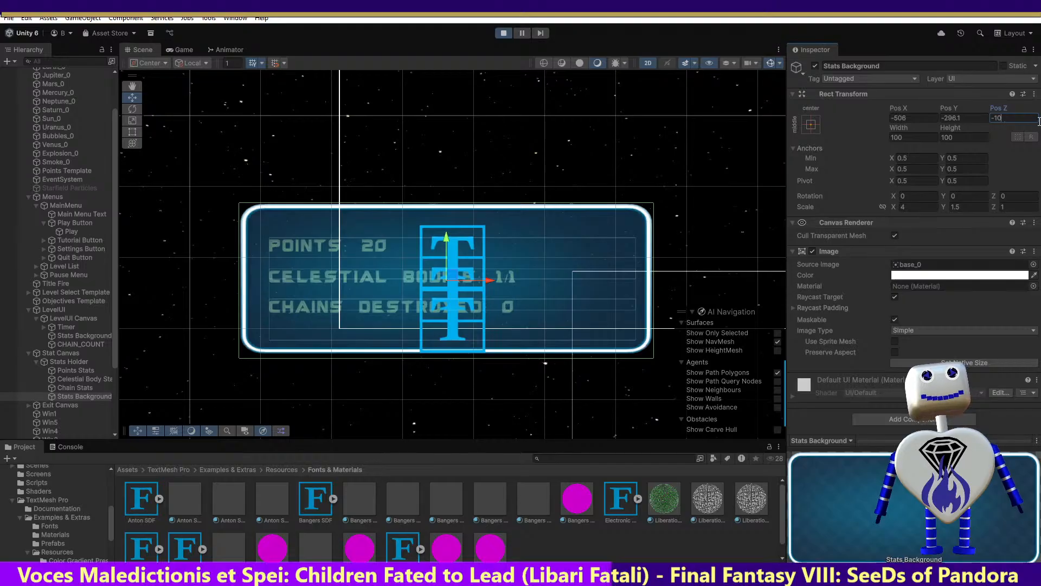
{"action": "type", "text": "100"}
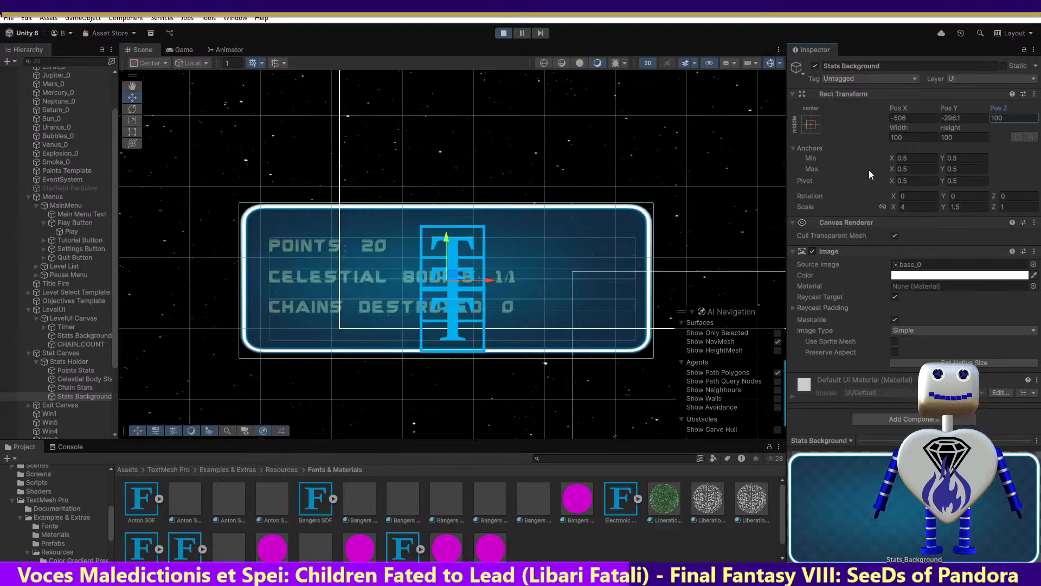
{"action": "key", "text": "Return"}
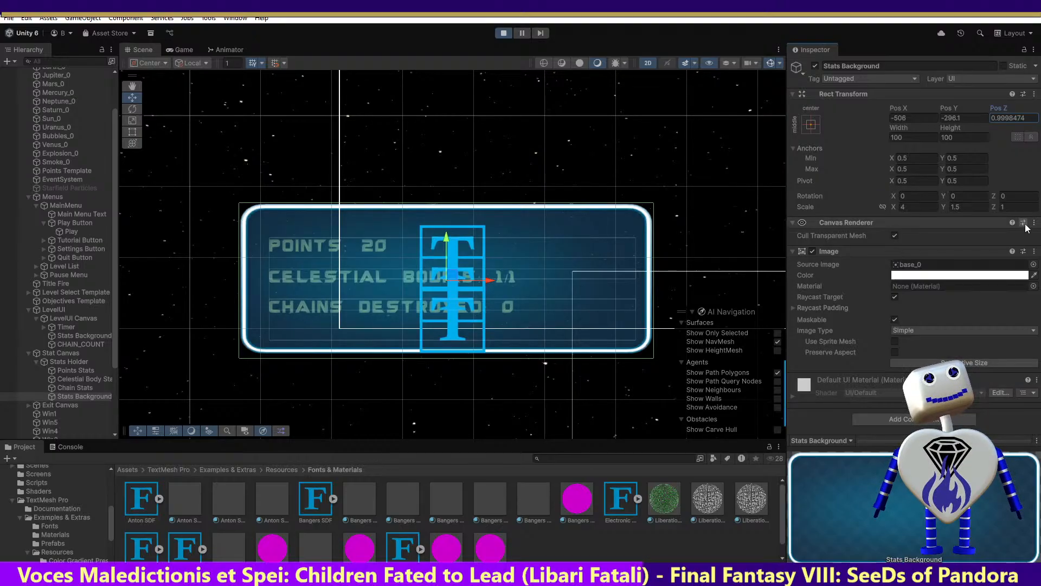
{"action": "left_click", "coordinate": [1011, 207]}
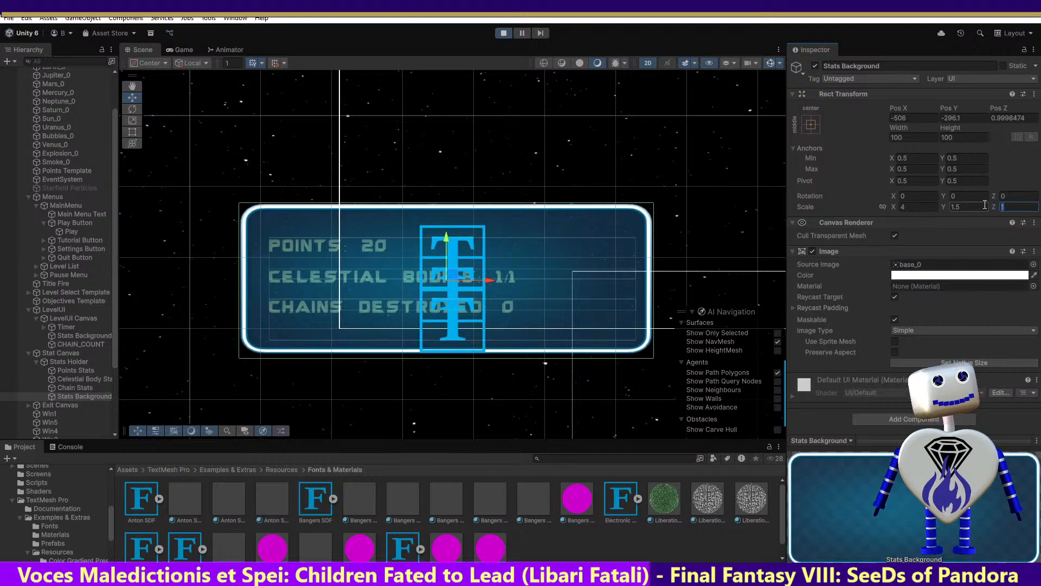
{"action": "type", "text": "0"}
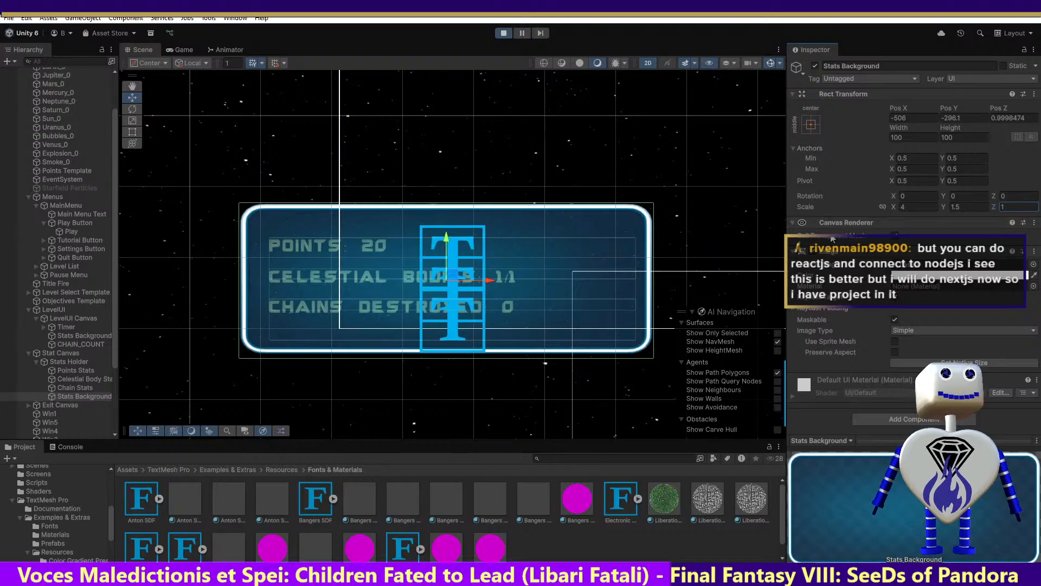
Step: Compare the transform settings of the Points, Celestial Body and Chain Stats texts, both in play mode and after stopping the game
{"action": "left_click", "coordinate": [101, 370]}
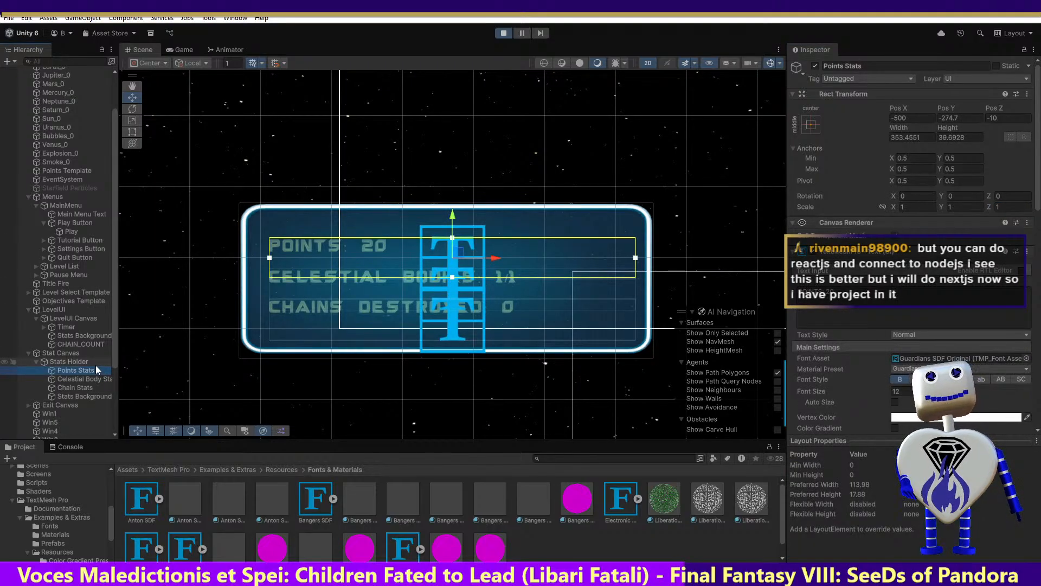
{"action": "left_click", "coordinate": [96, 378]}
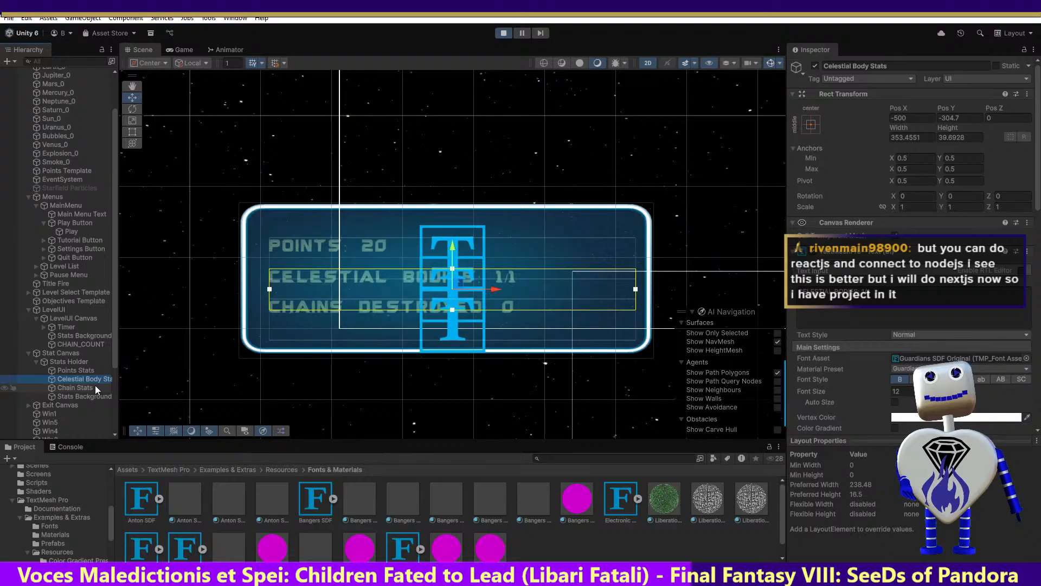
{"action": "left_click", "coordinate": [92, 371]}
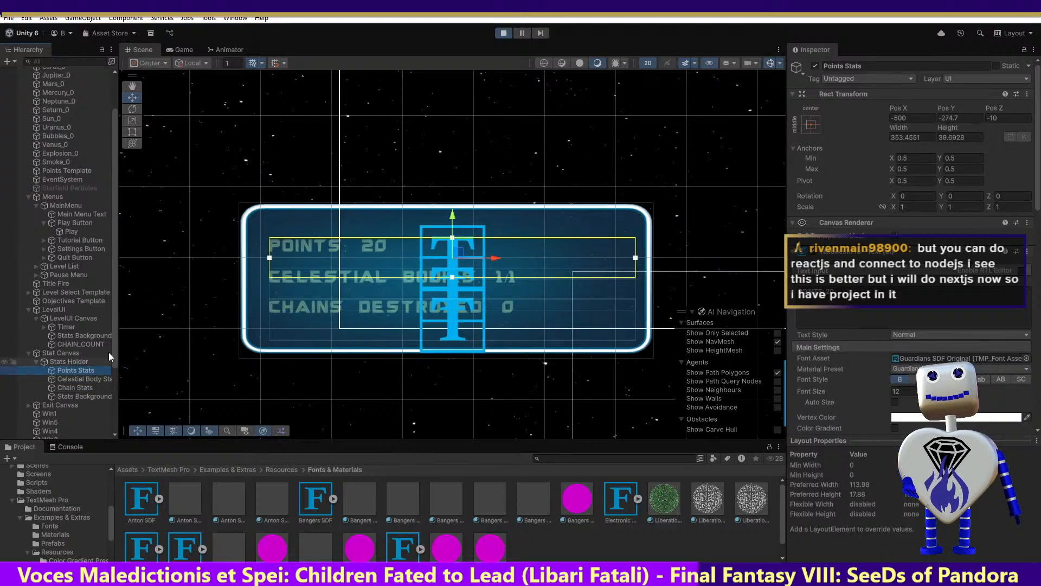
{"action": "left_click", "coordinate": [504, 34]}
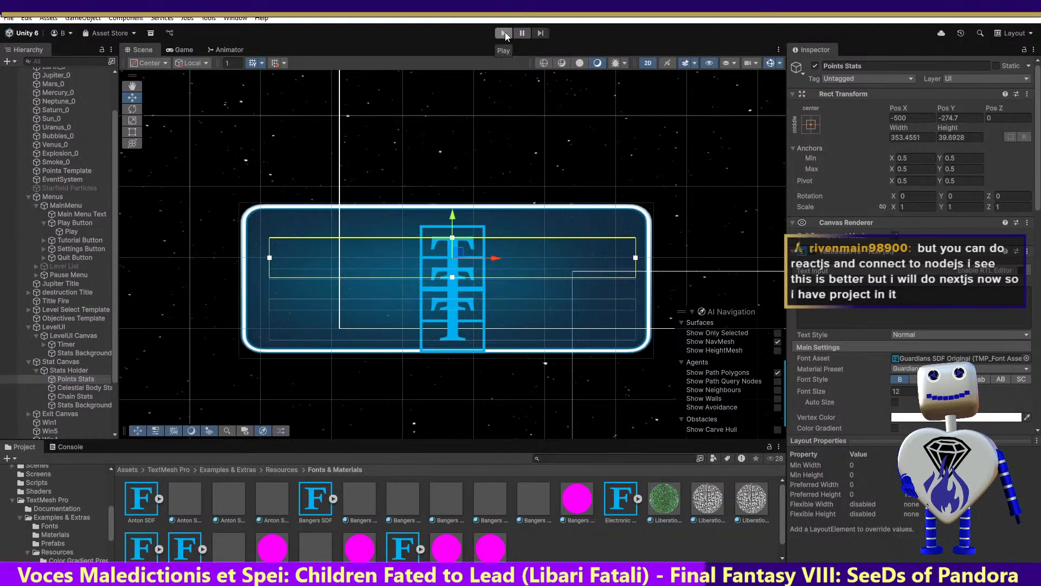
{"action": "left_click", "coordinate": [93, 379]}
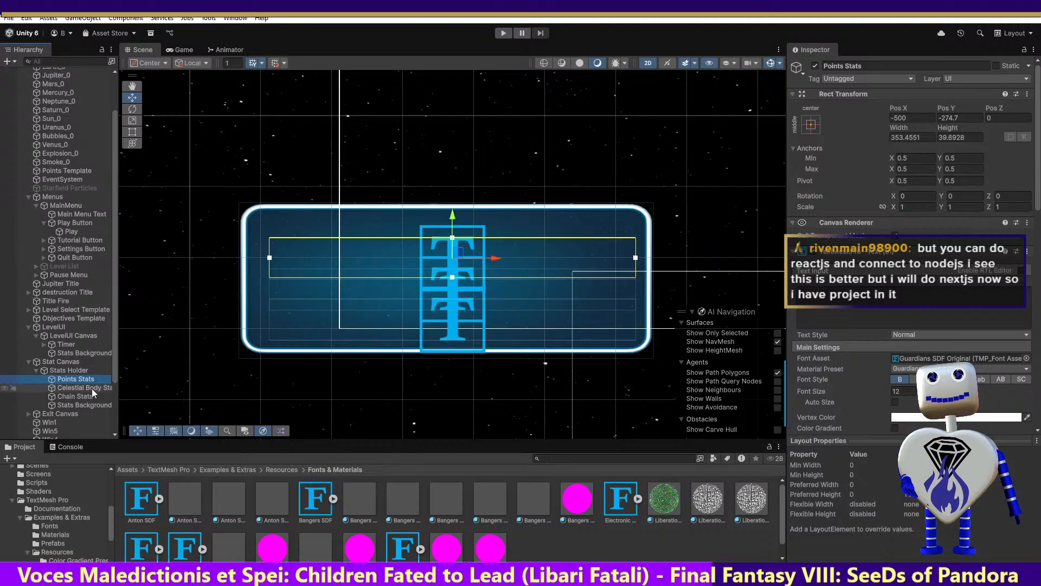
{"action": "left_click", "coordinate": [86, 392]}
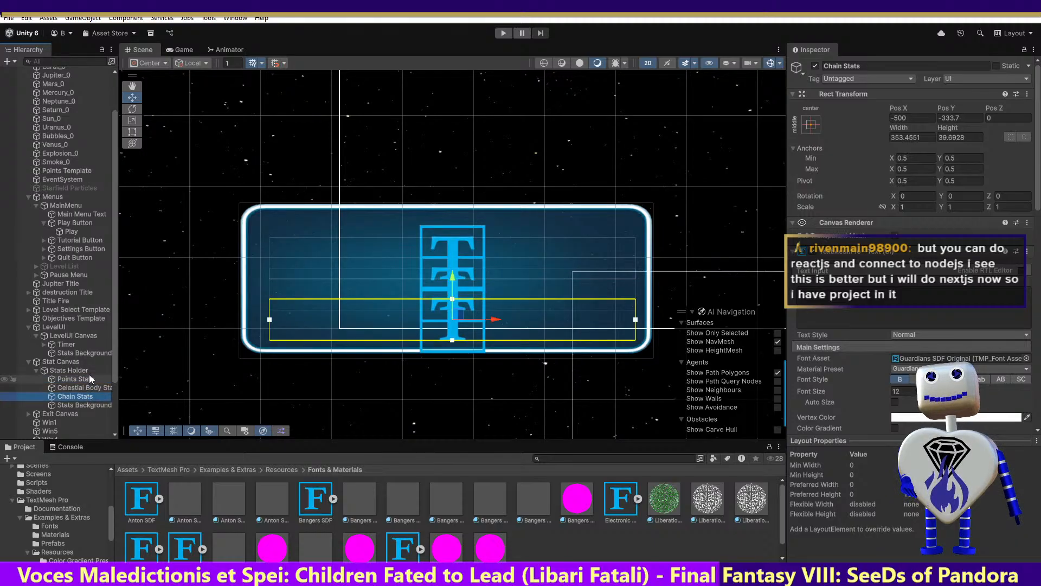
{"action": "left_click", "coordinate": [90, 372]}
{"action": "left_click", "coordinate": [89, 379]}
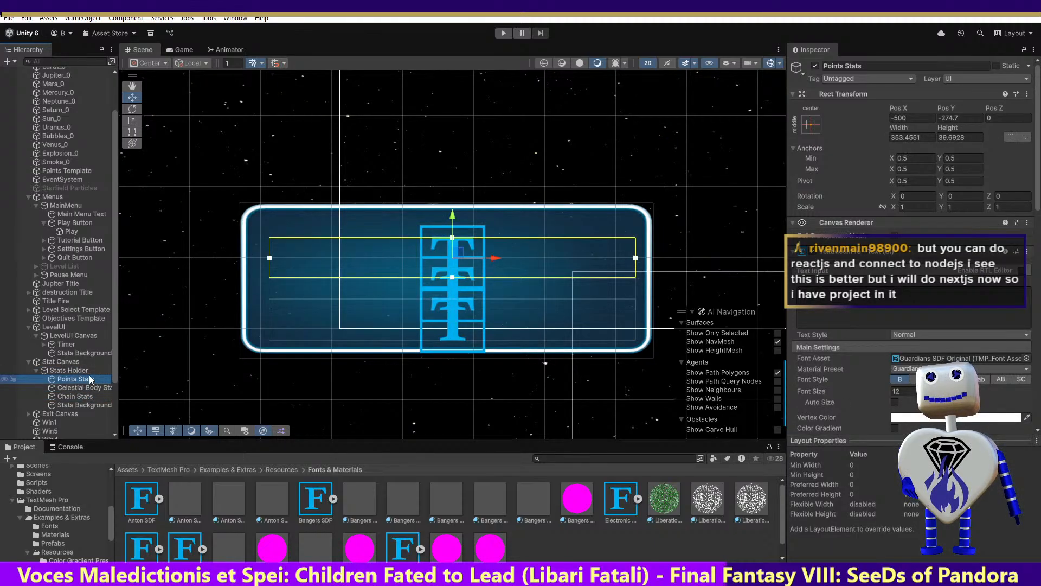
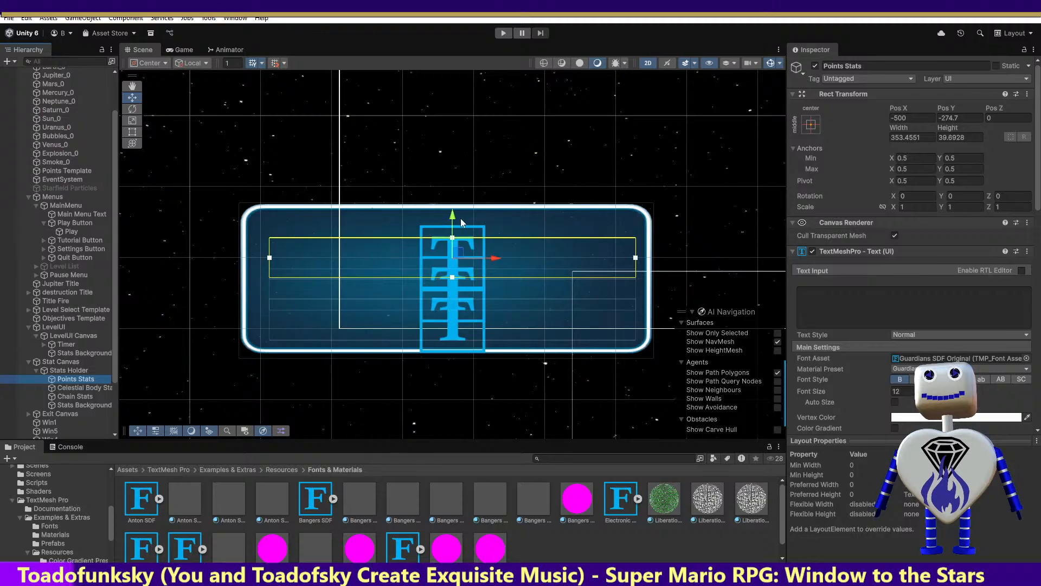
Step: Set the Stat Canvas Order in Layer to 2
{"action": "left_click", "coordinate": [79, 363]}
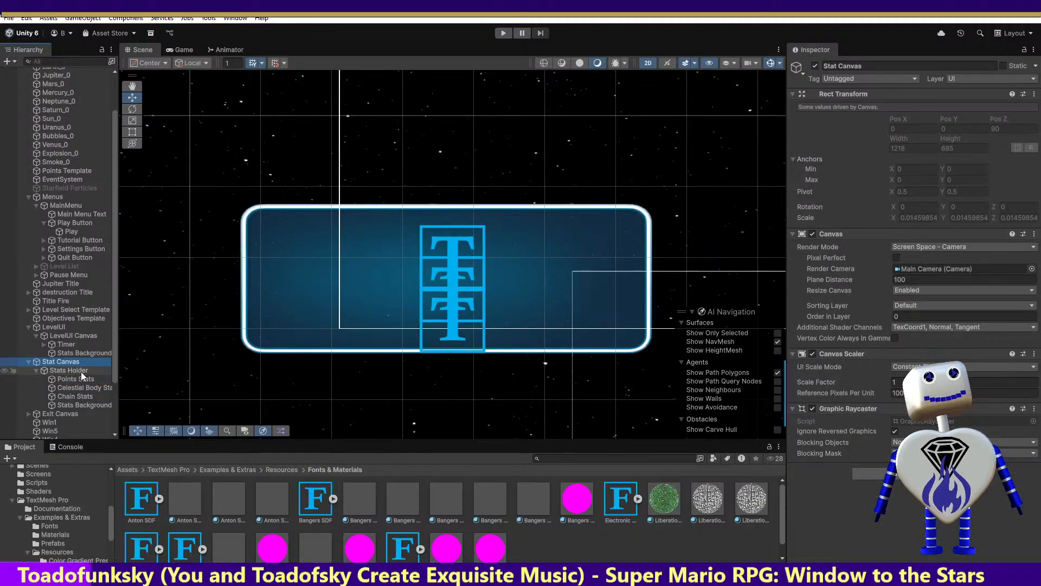
{"action": "left_click", "coordinate": [900, 317]}
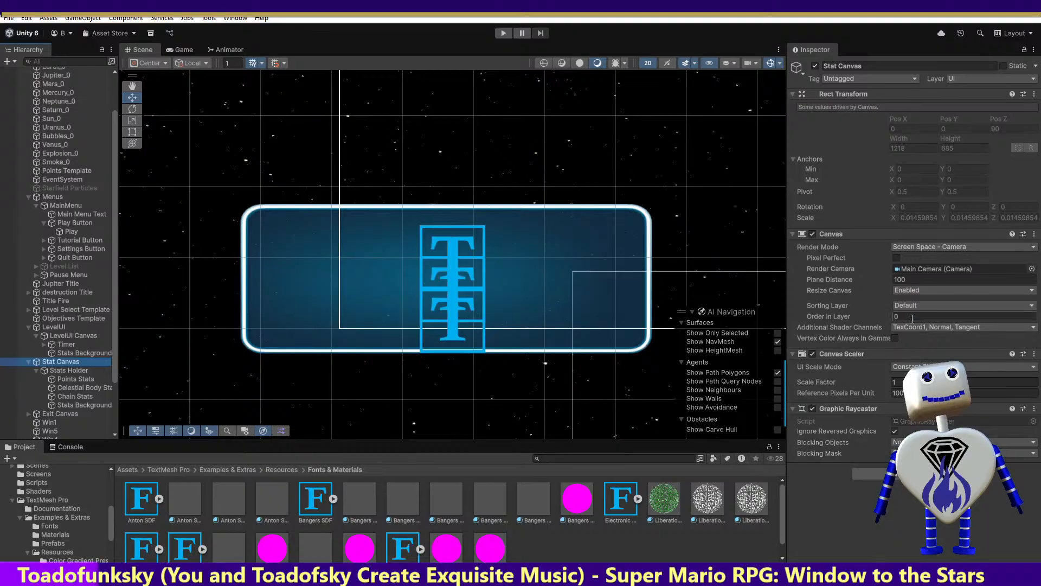
{"action": "type", "text": "2"}
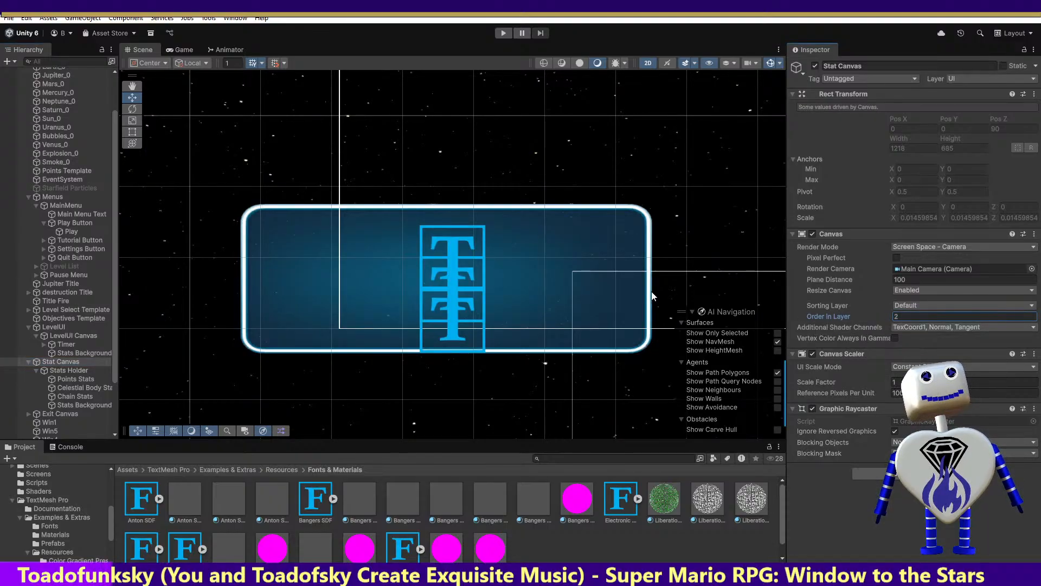
Step: Run the game and start level 1, Skill Challenge, to test the stats panel's display
{"action": "left_click", "coordinate": [503, 33]}
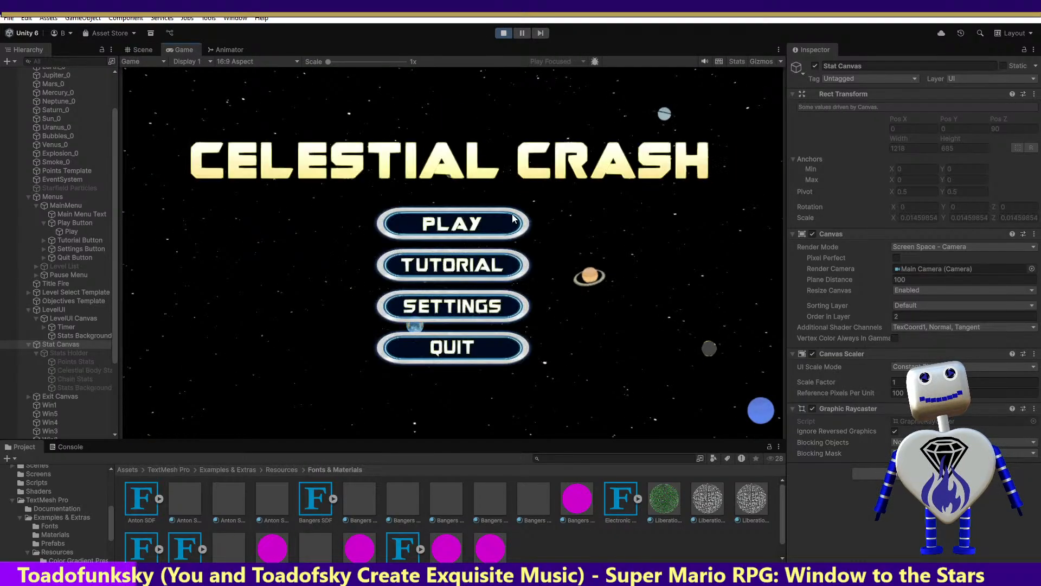
{"action": "left_click", "coordinate": [513, 220]}
{"action": "left_click", "coordinate": [448, 238]}
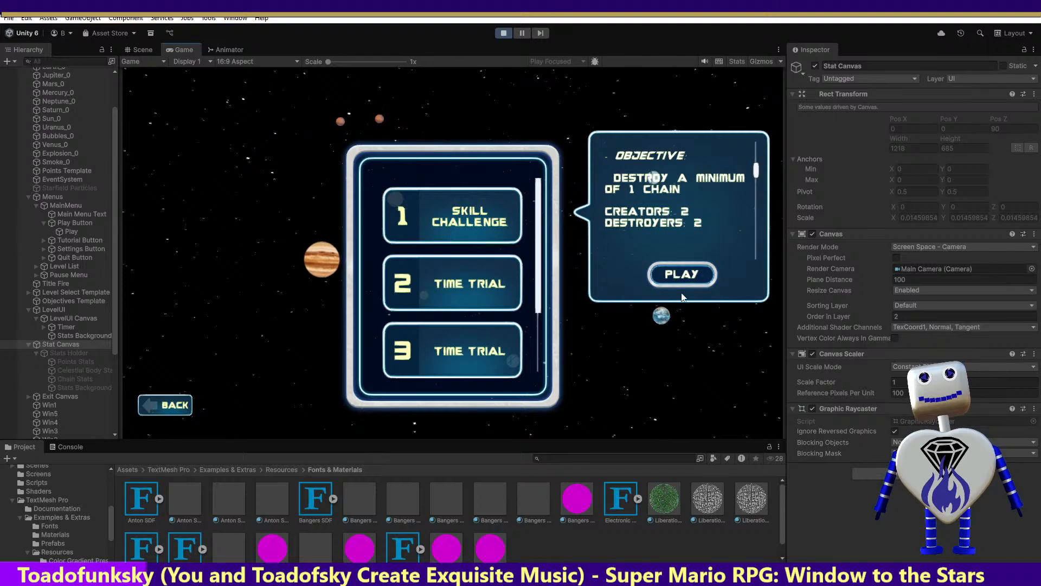
{"action": "left_click", "coordinate": [684, 275]}
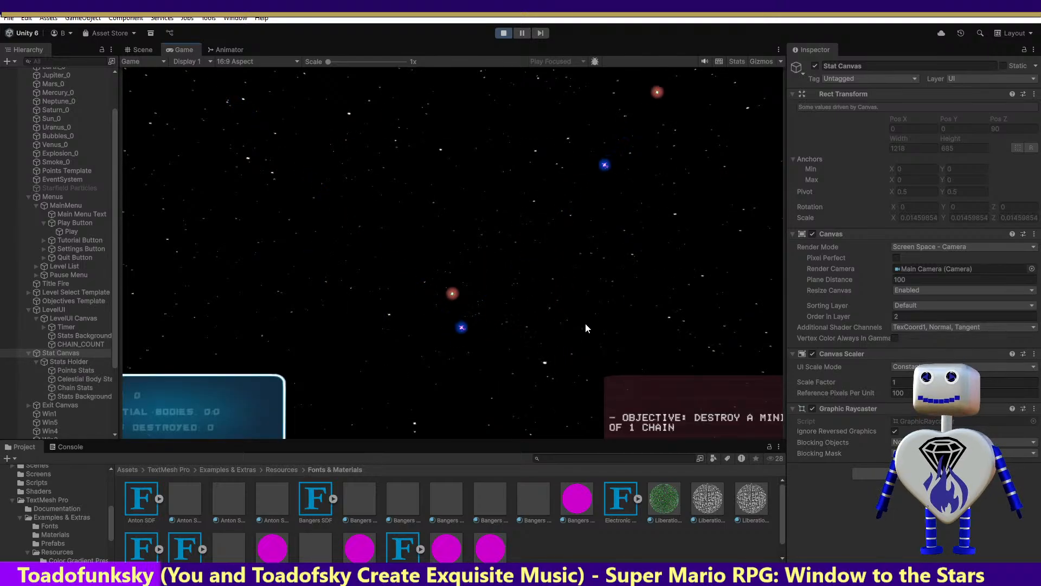
Step: Try an Order in Layer of 5 on the Stat Canvas while the level runs, and stop the game
{"action": "left_click", "coordinate": [880, 316]}
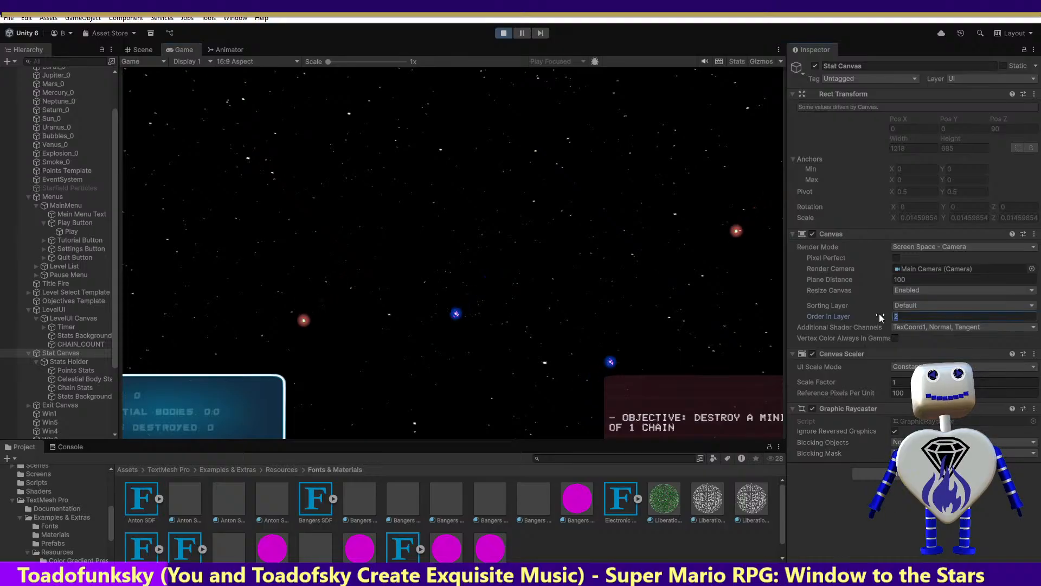
{"action": "type", "text": "5"}
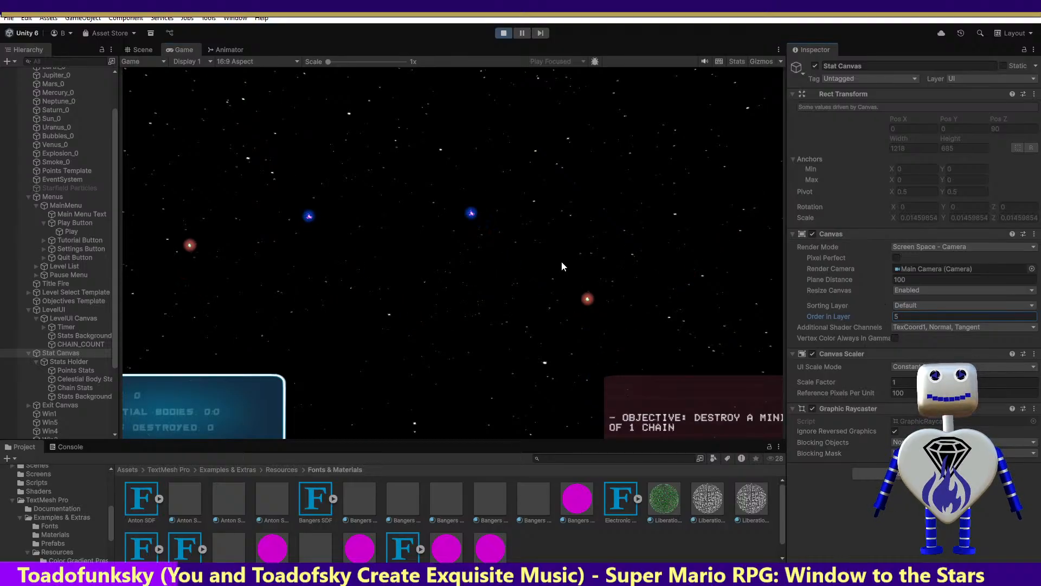
{"action": "left_click", "coordinate": [503, 34]}
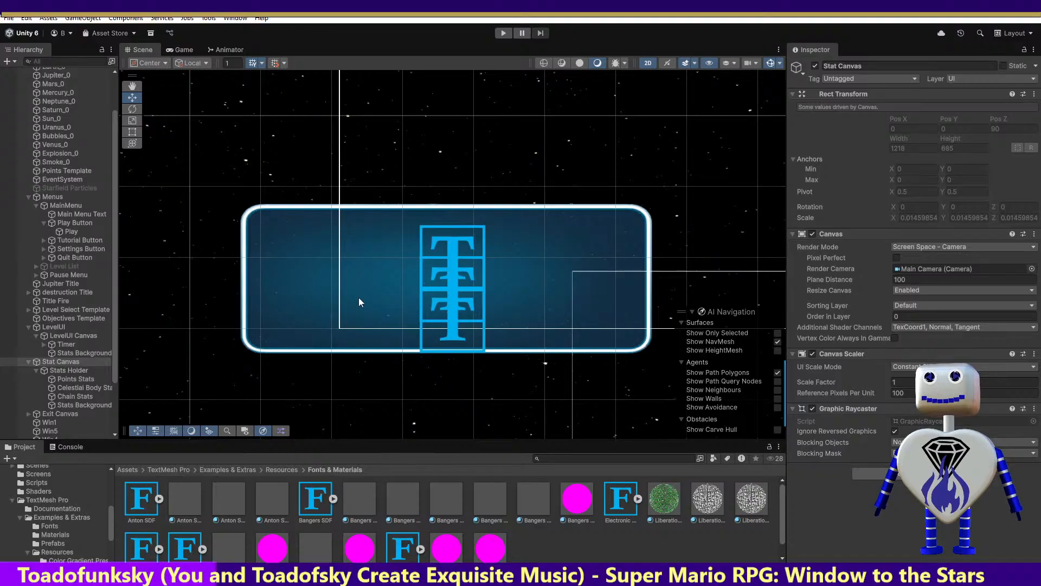
Step: Inspect the Stats Holder, its stats texts and background, and the Exit Canvas for settings affecting how the text is drawn
{"action": "left_click", "coordinate": [67, 370]}
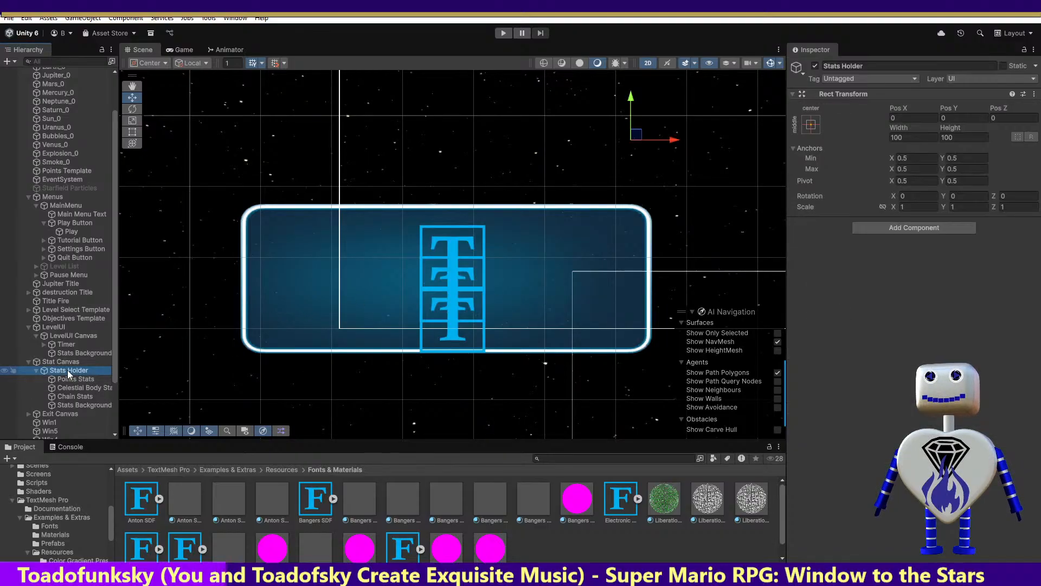
{"action": "left_click", "coordinate": [76, 378]}
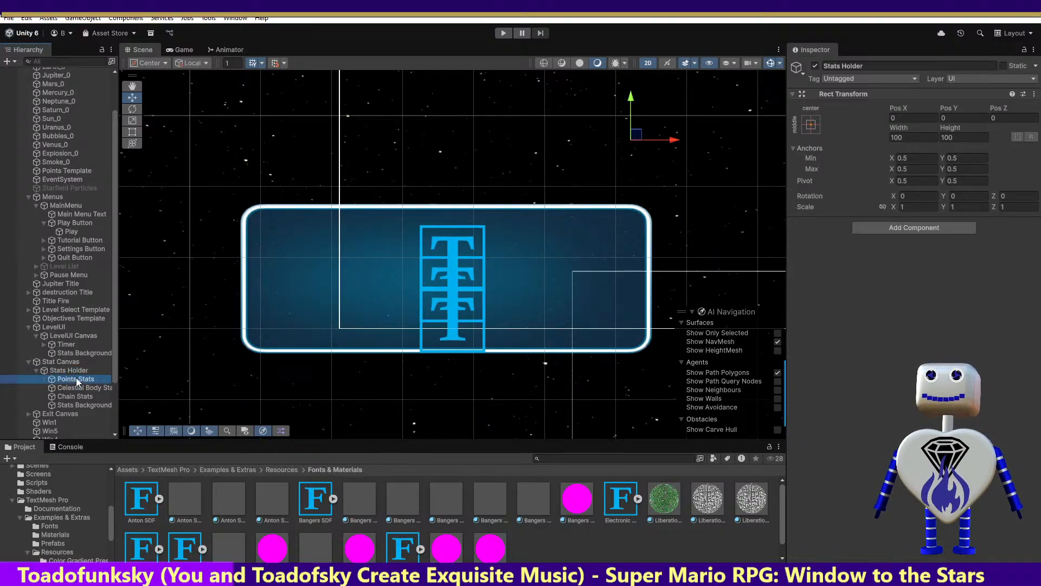
{"action": "left_click", "coordinate": [80, 387]}
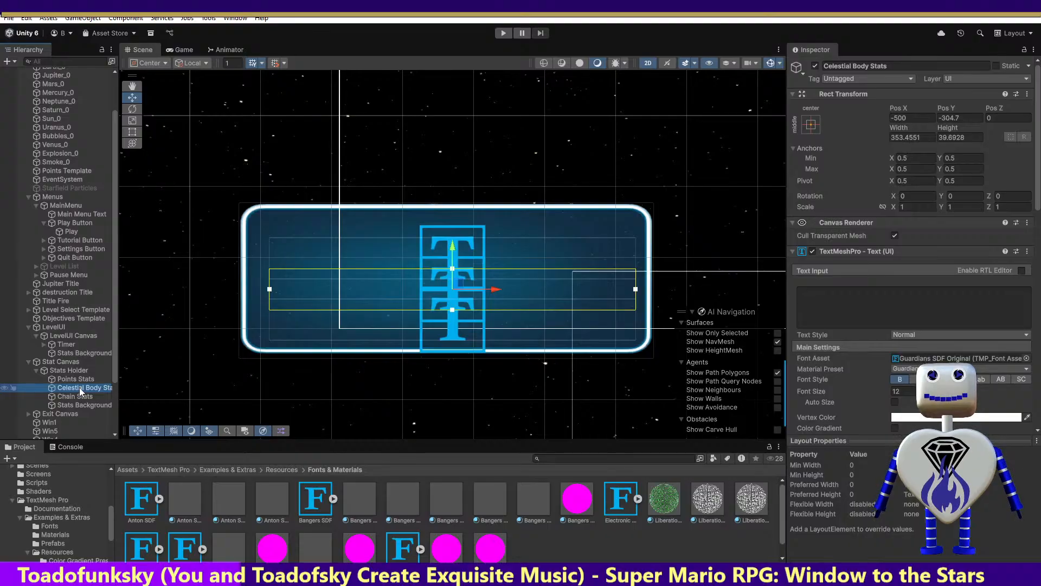
{"action": "left_click", "coordinate": [78, 396]}
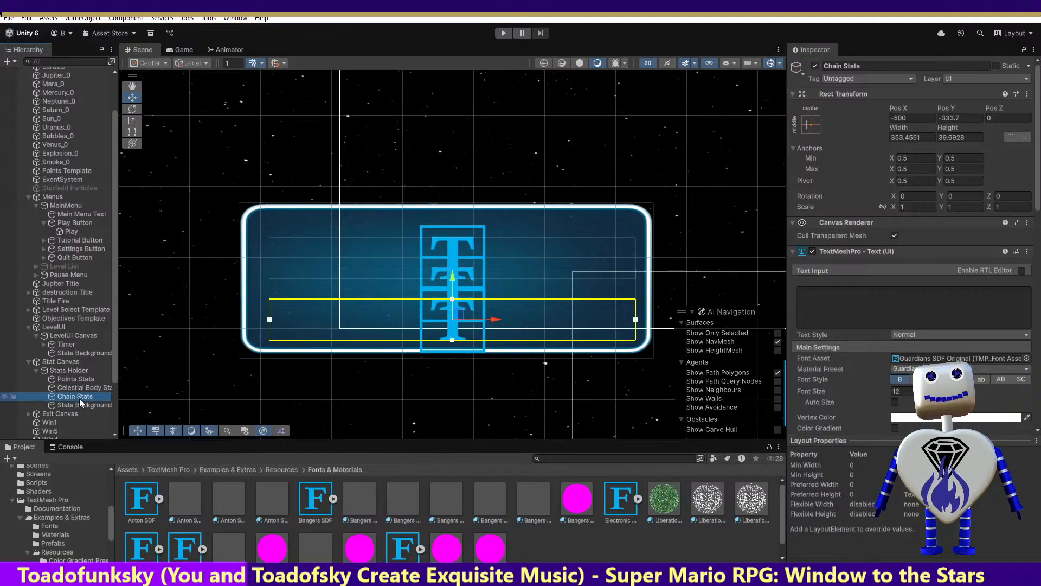
{"action": "left_click", "coordinate": [80, 413]}
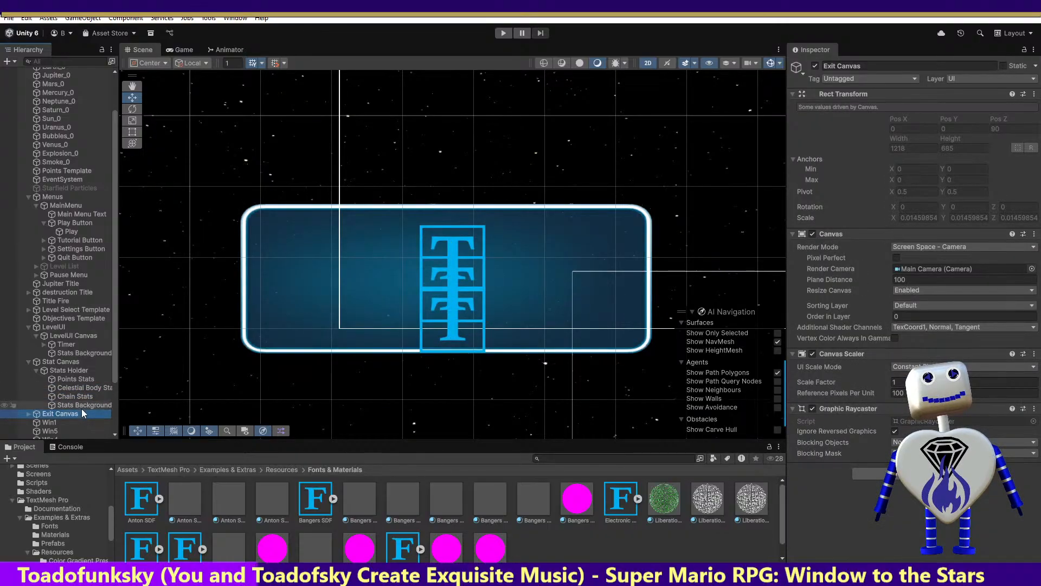
{"action": "left_click", "coordinate": [81, 404]}
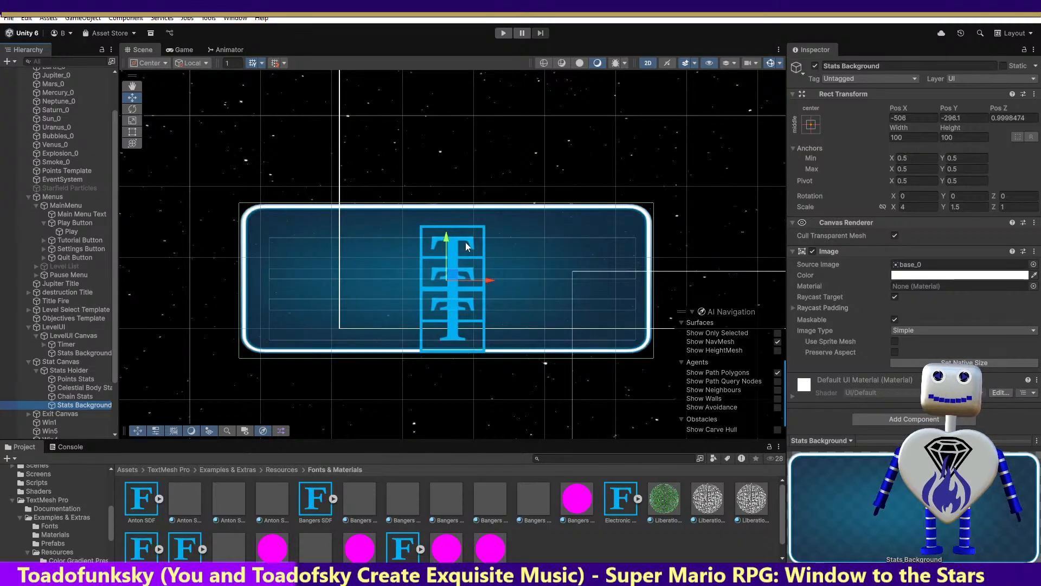
Step: Set the font size of the Points Stats and Chain Stats texts to 15
{"action": "left_click", "coordinate": [81, 378]}
{"action": "left_click", "coordinate": [900, 391]}
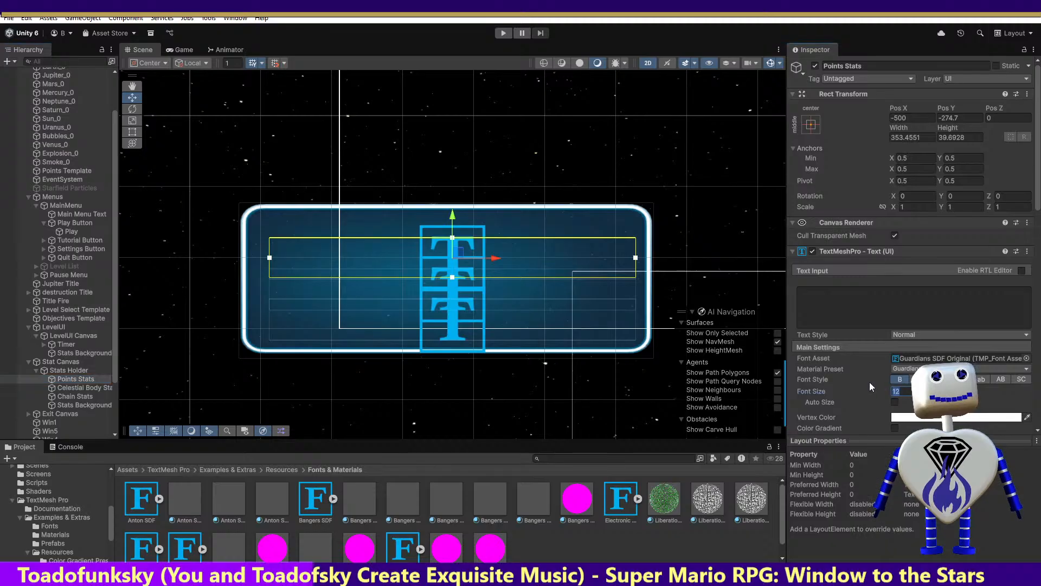
{"action": "type", "text": "15"}
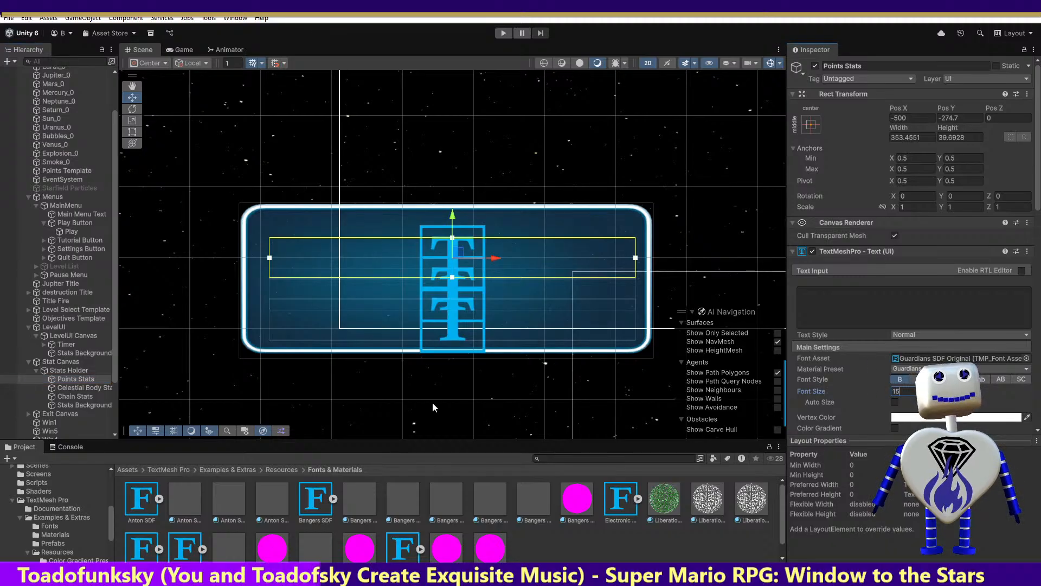
{"action": "left_click", "coordinate": [95, 389]}
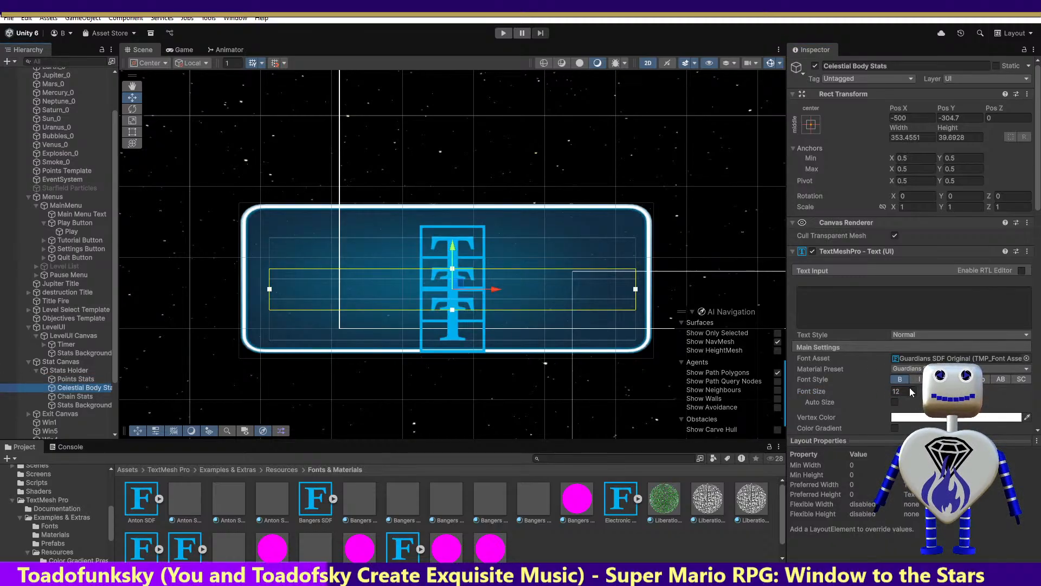
{"action": "left_click", "coordinate": [81, 405]}
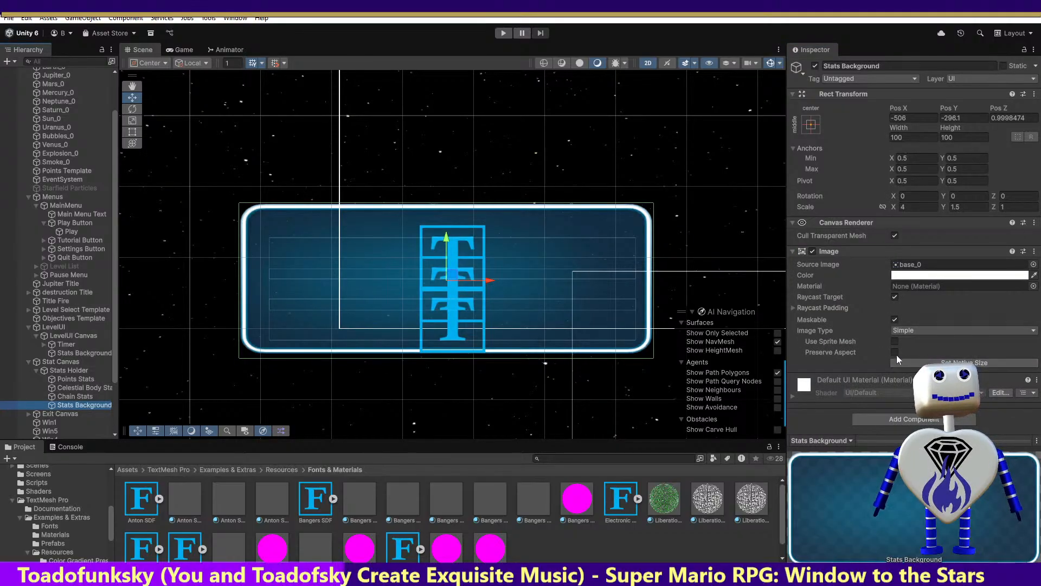
{"action": "left_click", "coordinate": [86, 396]}
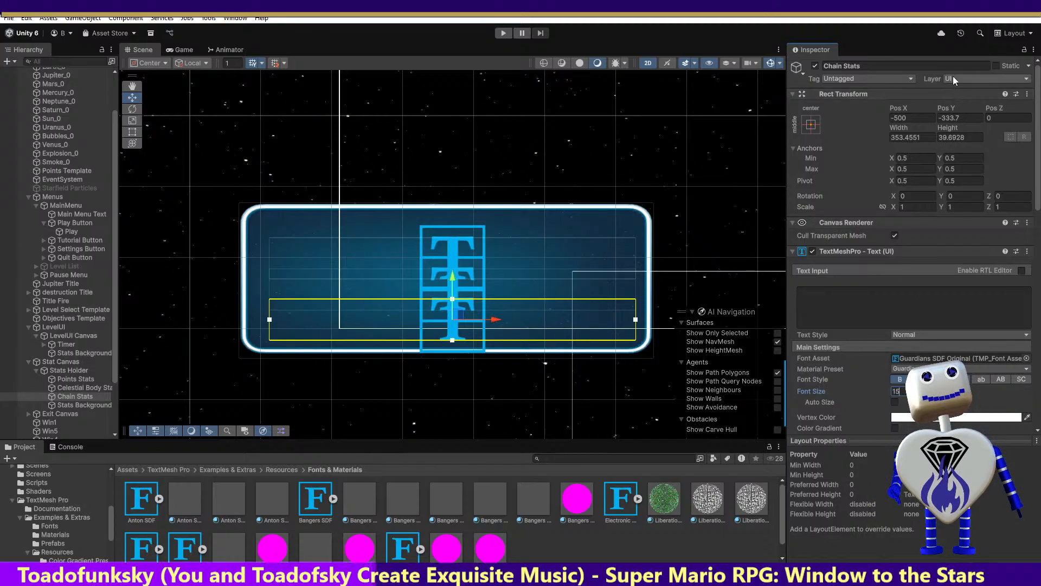
Step: Run the game, start level 1, Skill Challenge, and examine the stats panel in the game and scene views
{"action": "left_click", "coordinate": [96, 405]}
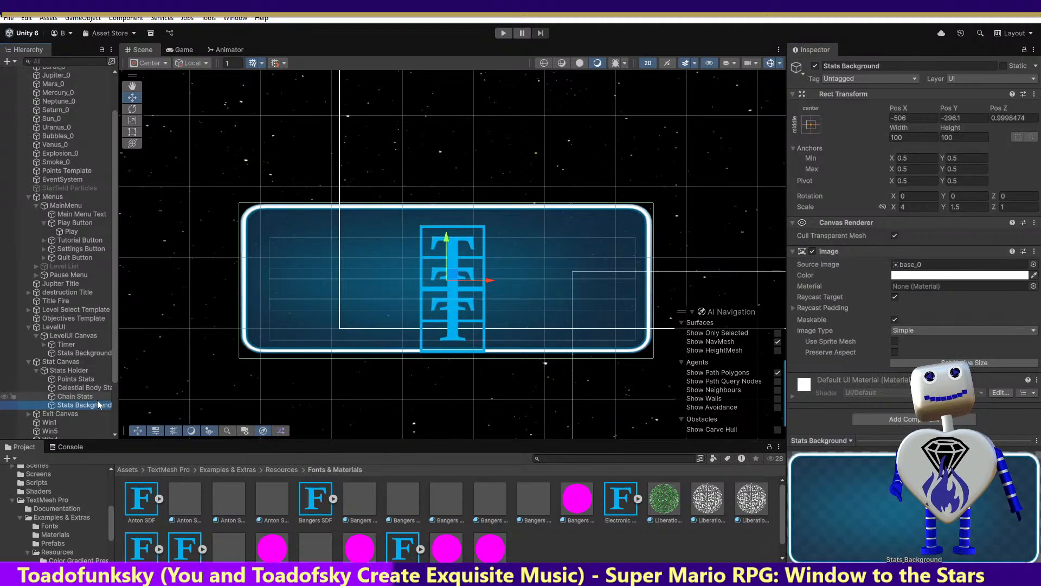
{"action": "left_click", "coordinate": [501, 33]}
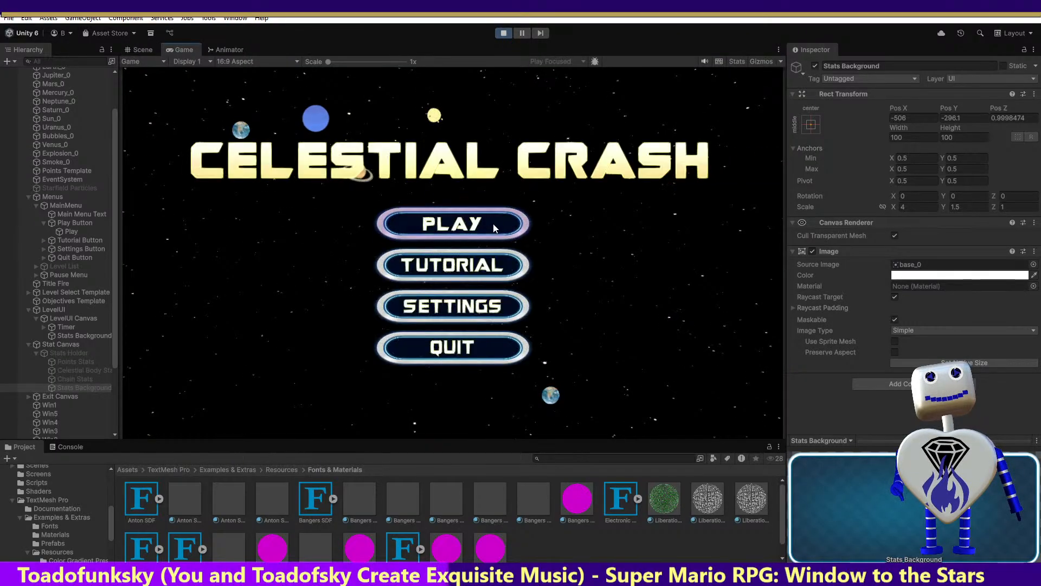
{"action": "left_click", "coordinate": [488, 230]}
{"action": "left_click", "coordinate": [494, 232]}
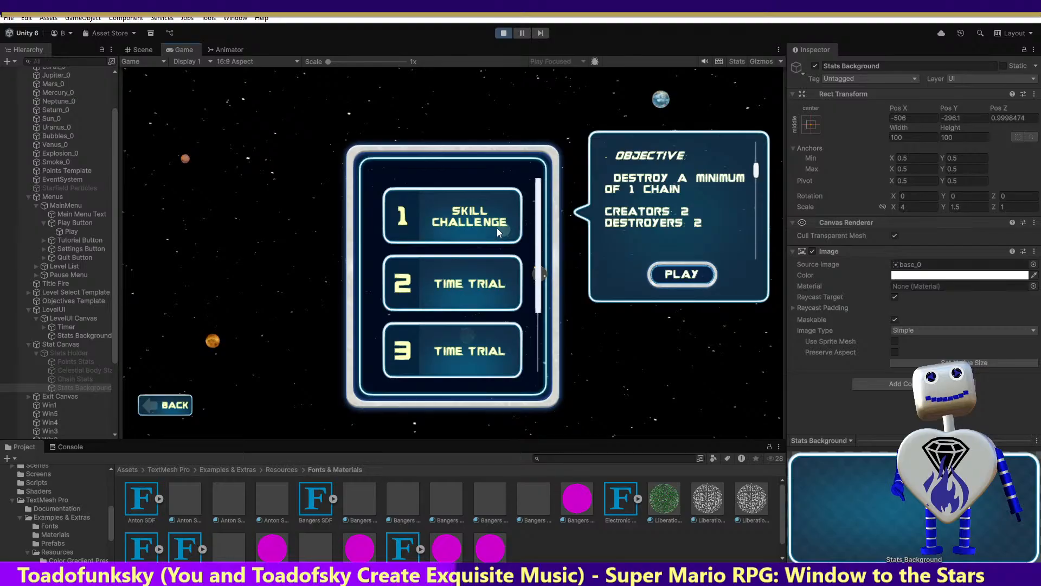
{"action": "left_click", "coordinate": [663, 277]}
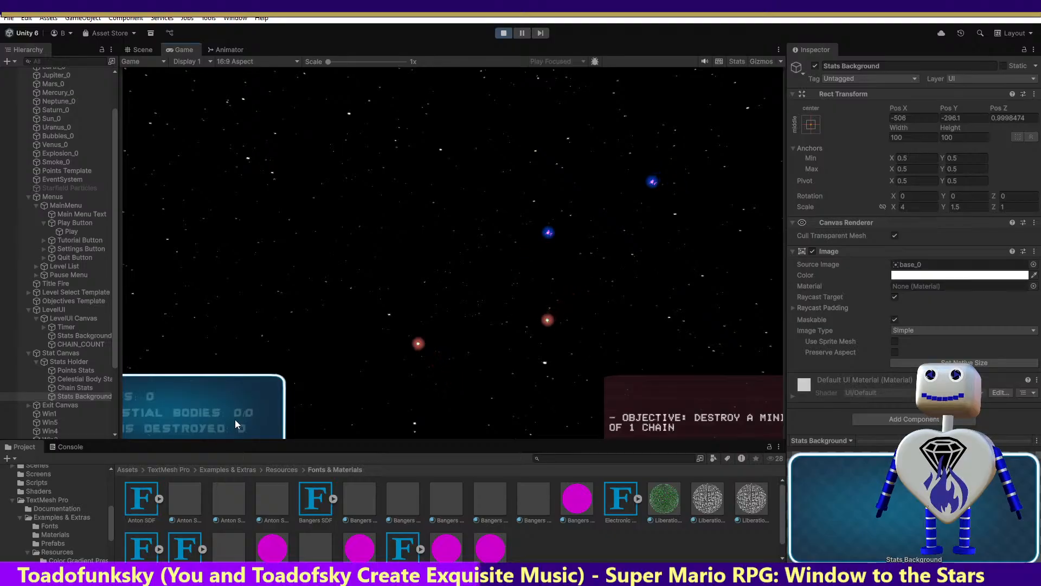
{"action": "left_click", "coordinate": [140, 49]}
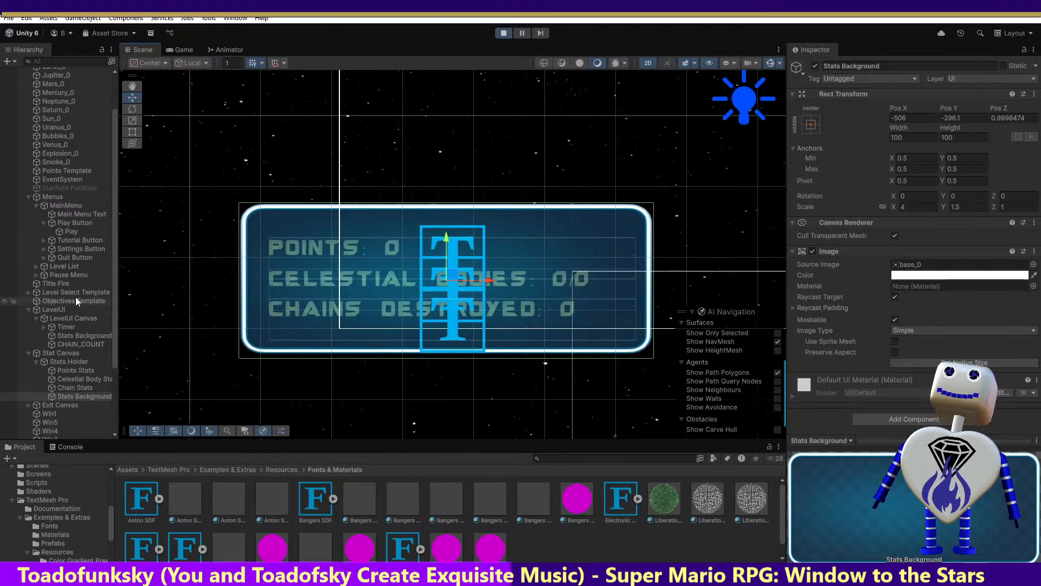
Step: Inspect the Level List's BackButton, Level List Container, and the LEVEL 1 and LEVEL 2 entries for how their text is set up
{"action": "left_click", "coordinate": [37, 266]}
{"action": "left_click", "coordinate": [51, 277]}
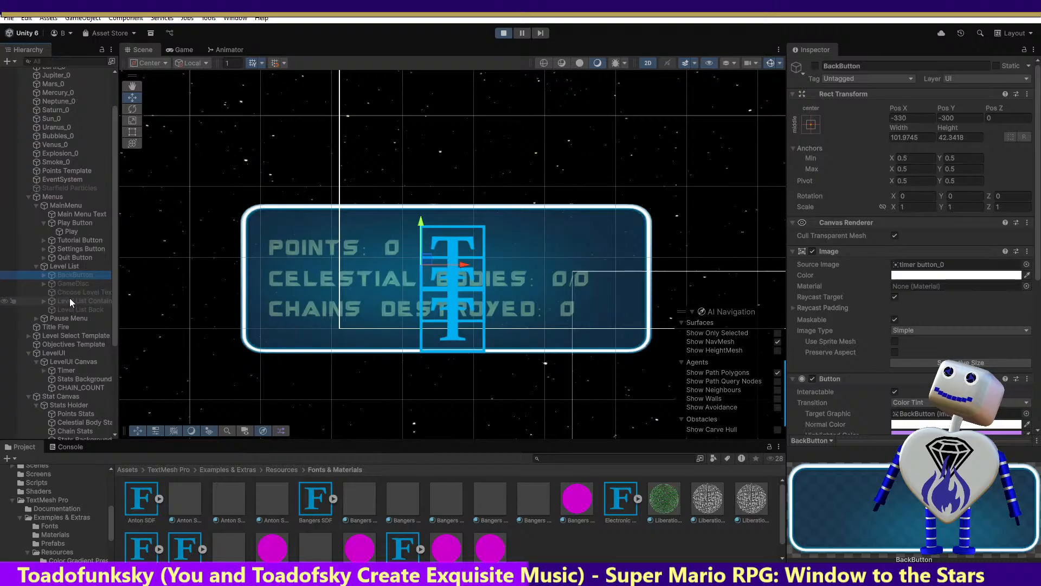
{"action": "left_click", "coordinate": [44, 300]}
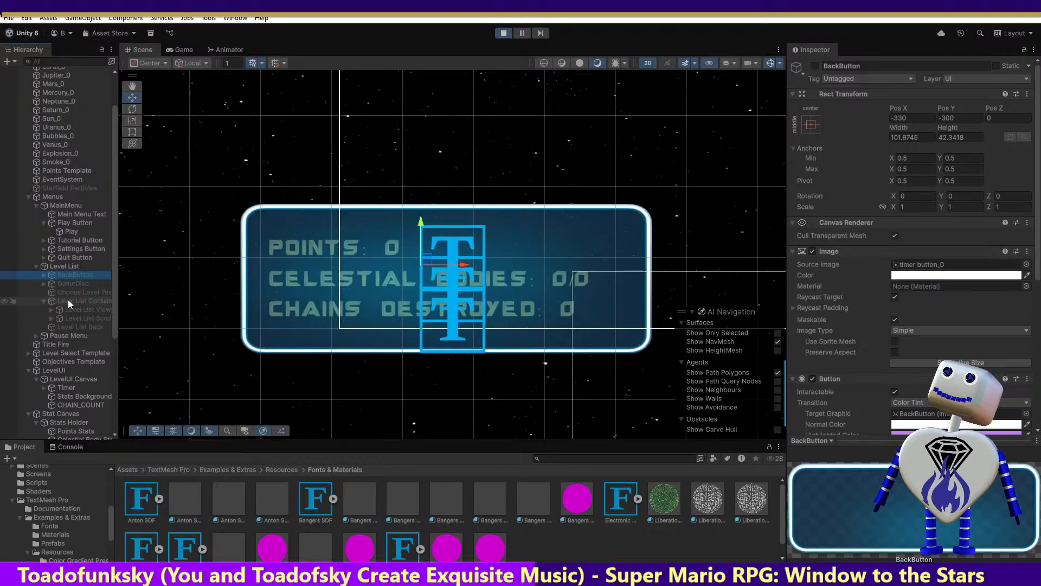
{"action": "left_click", "coordinate": [67, 300]}
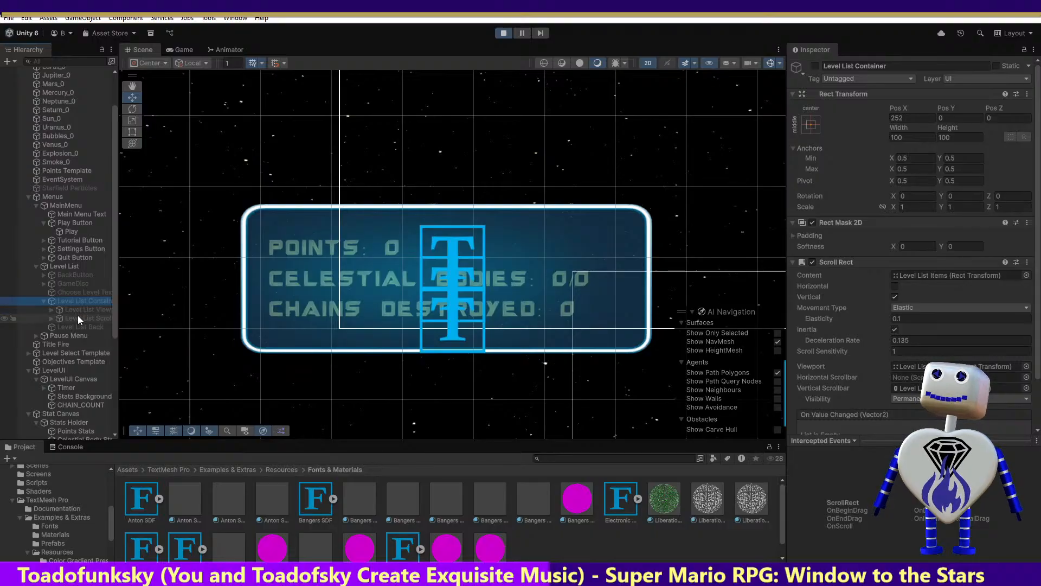
{"action": "left_click", "coordinate": [51, 309]}
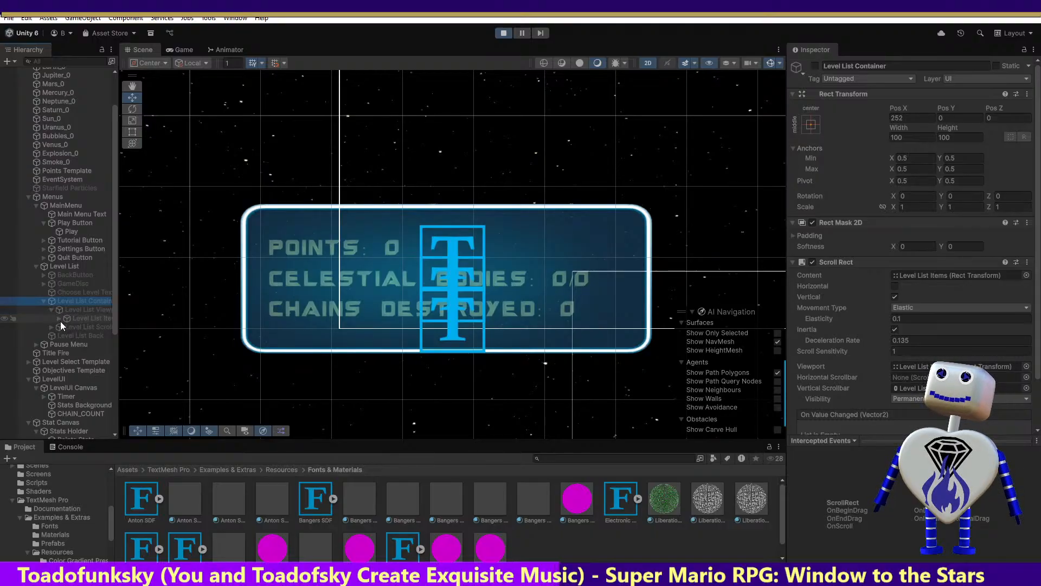
{"action": "left_click", "coordinate": [59, 318]}
{"action": "left_click", "coordinate": [66, 325]}
{"action": "left_click", "coordinate": [95, 336]}
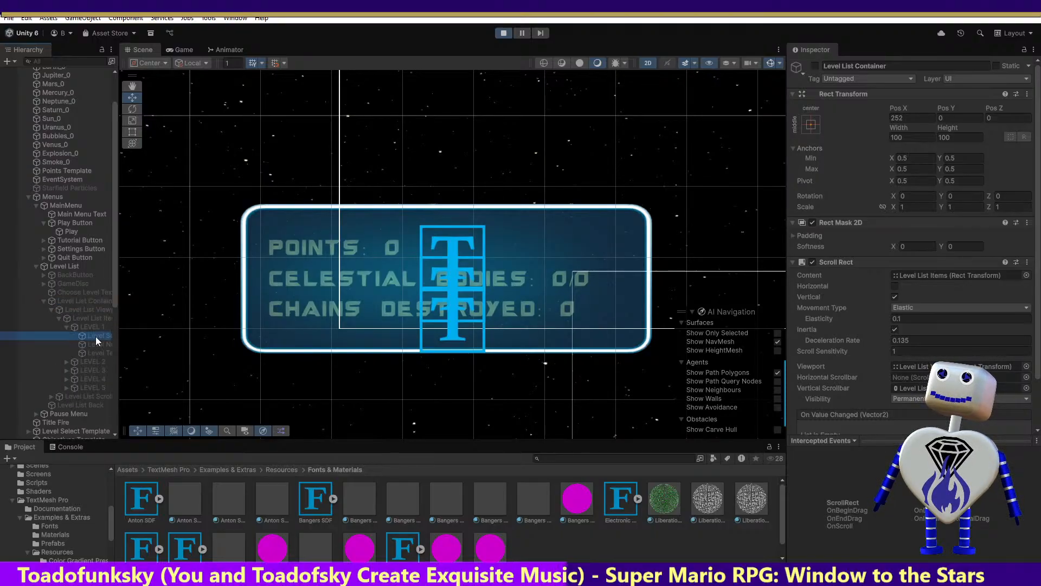
{"action": "left_click", "coordinate": [99, 343]}
{"action": "left_click", "coordinate": [102, 354]}
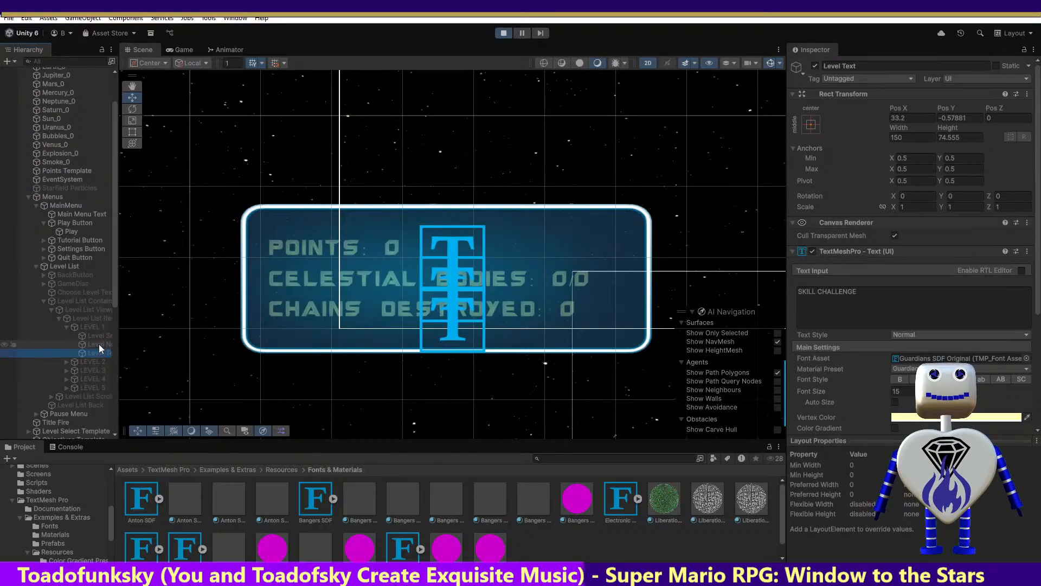
{"action": "left_click", "coordinate": [61, 360]}
{"action": "left_click", "coordinate": [67, 361]}
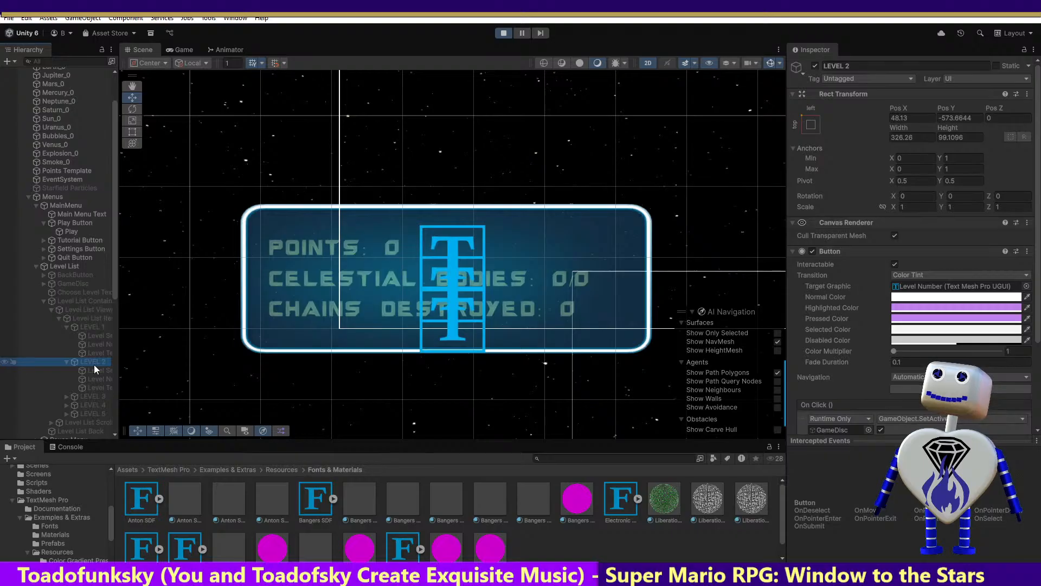
Step: Inspect the GameDisc's Level Info Container, Level Play button and the button's text for comparable image and text settings
{"action": "left_click", "coordinate": [44, 283]}
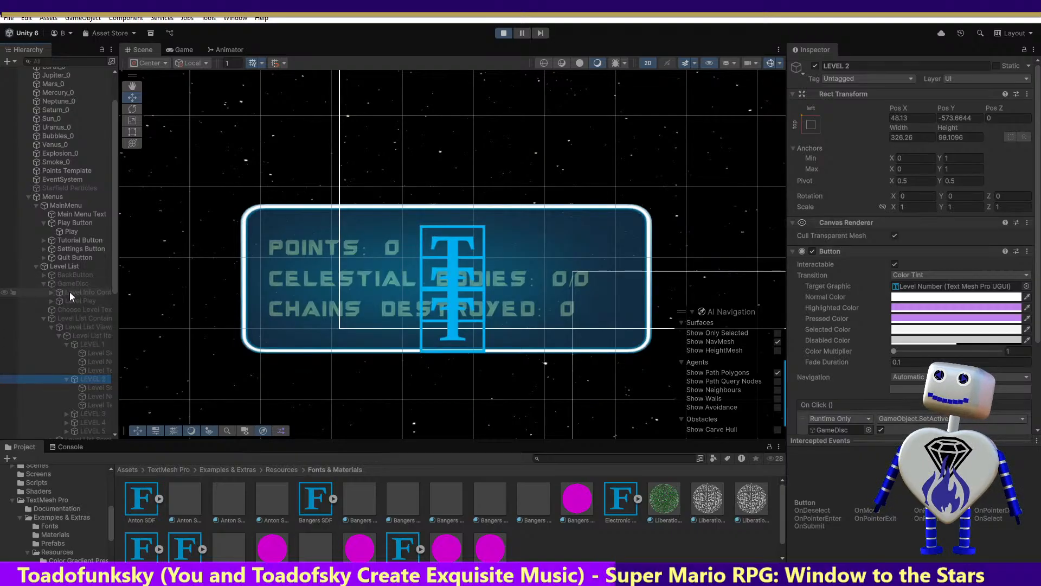
{"action": "left_click", "coordinate": [69, 292]}
{"action": "left_click", "coordinate": [71, 301]}
{"action": "left_click", "coordinate": [72, 292]}
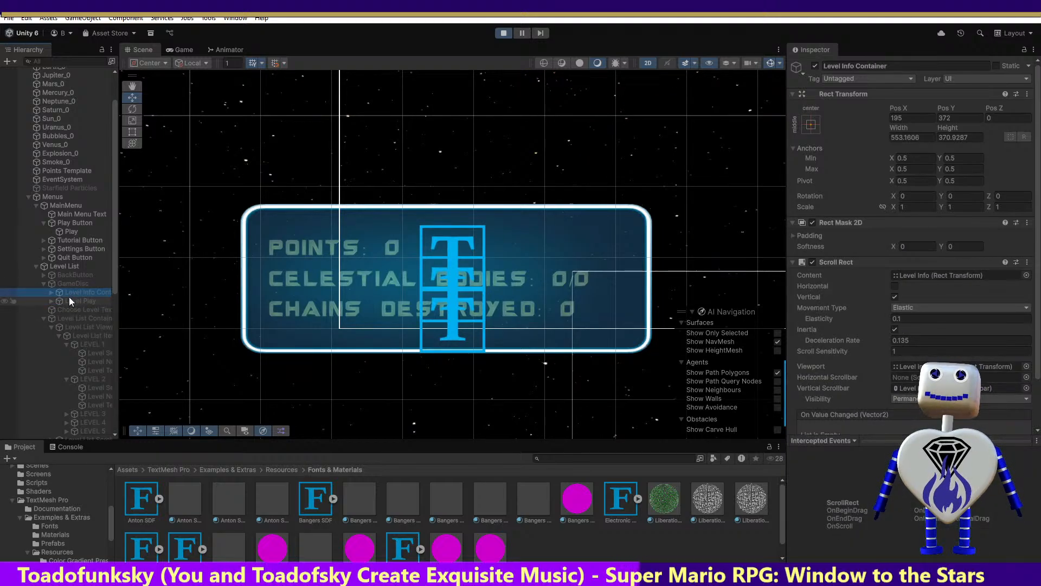
{"action": "left_click", "coordinate": [68, 301]}
{"action": "left_click", "coordinate": [52, 301]}
{"action": "left_click", "coordinate": [69, 309]}
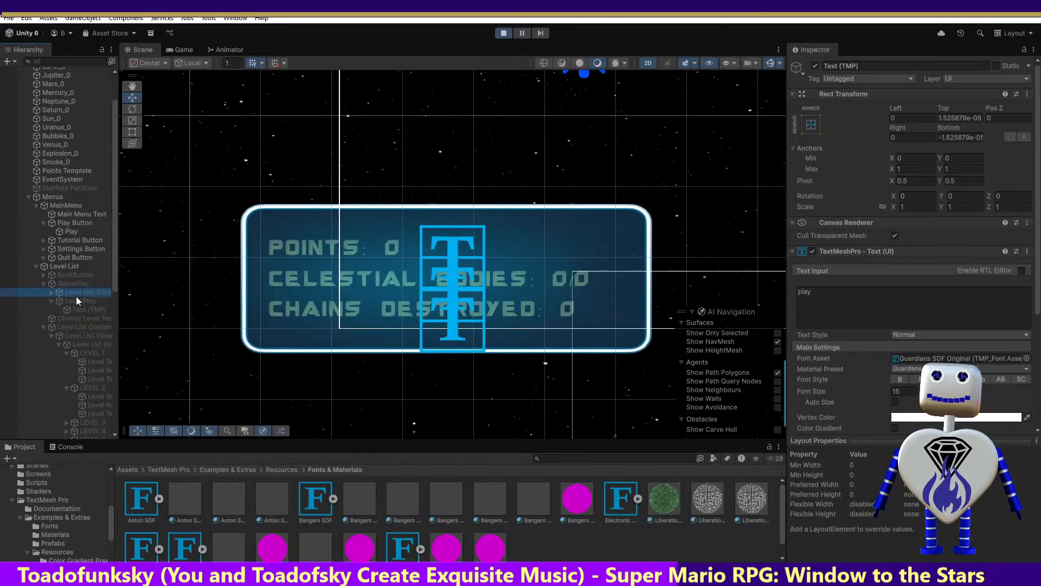
{"action": "left_click", "coordinate": [76, 292]}
{"action": "left_click", "coordinate": [79, 301]}
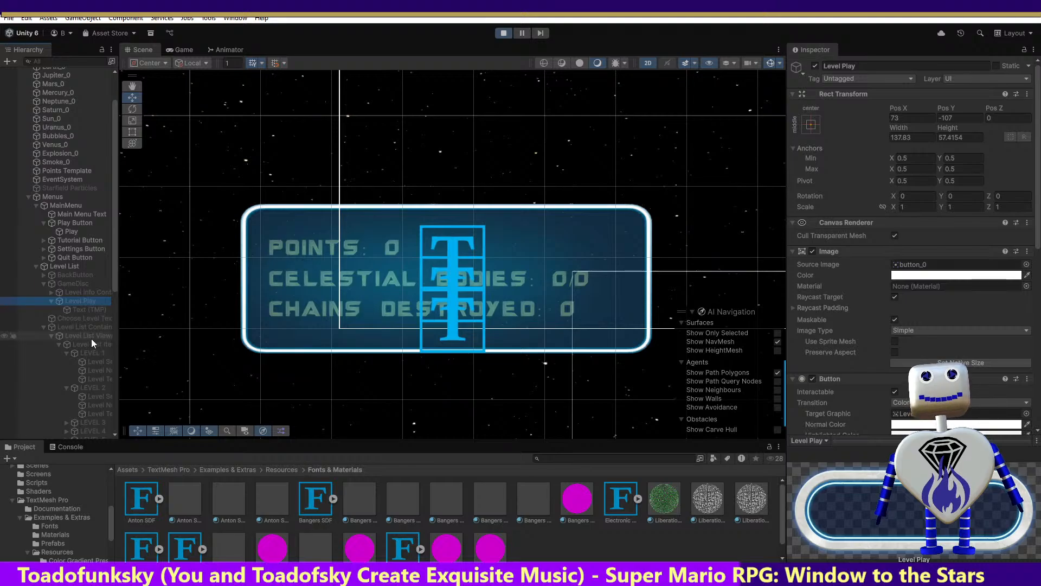
{"action": "left_click", "coordinate": [81, 308]}
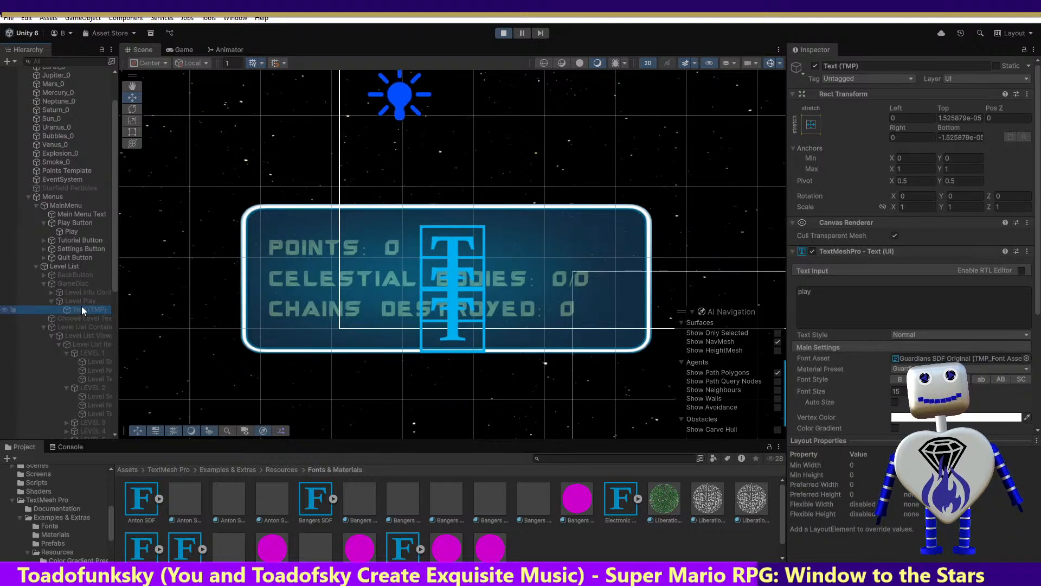
{"action": "left_click", "coordinate": [83, 299]}
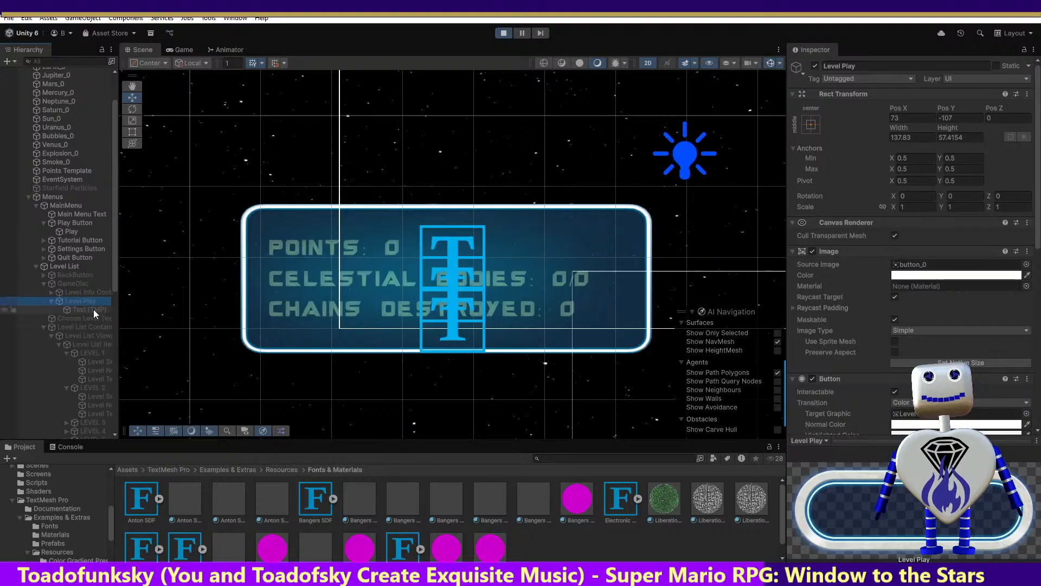
Step: Review the text settings of Points Stats, Celestial Body Stats and Chain Stats in the Stats Holder
{"action": "left_click_drag", "start_coordinate": [115, 214], "coordinate": [115, 373]}
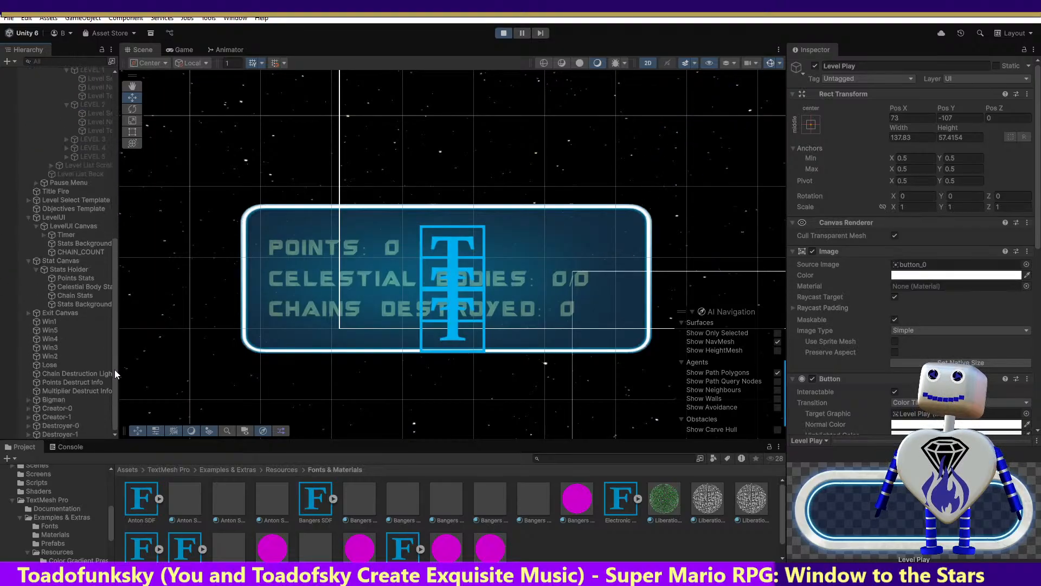
{"action": "left_click", "coordinate": [70, 277]}
{"action": "left_click", "coordinate": [70, 288]}
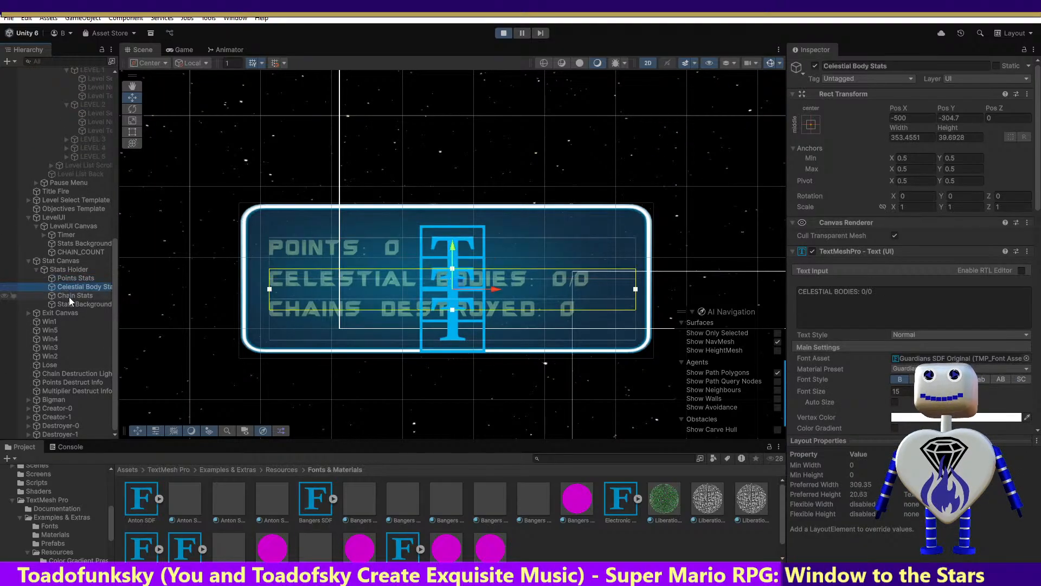
{"action": "left_click", "coordinate": [69, 296]}
Step: Try a Pos Z of 0 and a Z scale of 0.5 on the Stats Background during play, toggle its visibility, and stop the game
{"action": "left_click", "coordinate": [79, 305]}
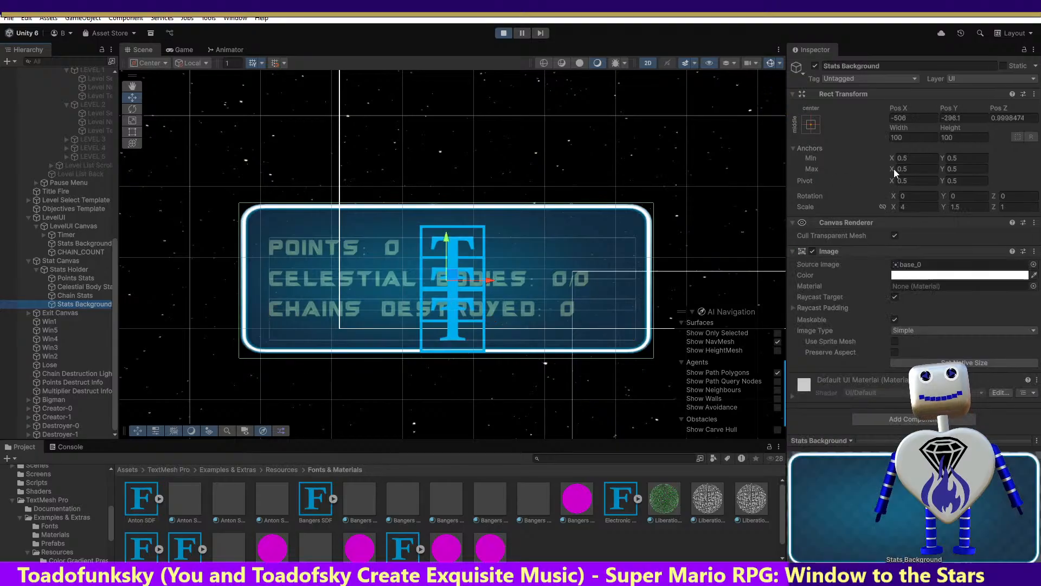
{"action": "left_click", "coordinate": [1011, 118]}
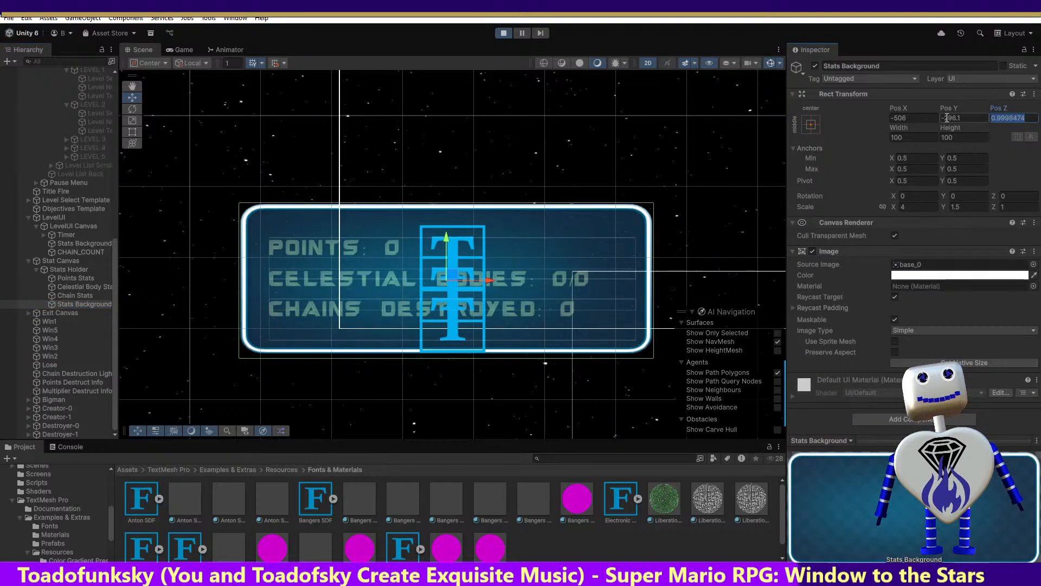
{"action": "type", "text": "0"}
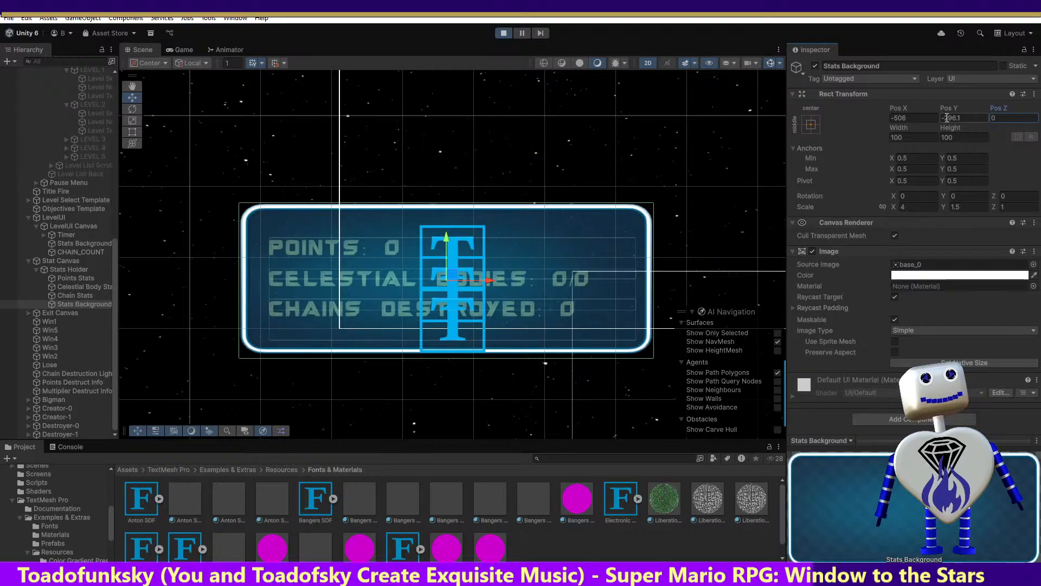
{"action": "left_click", "coordinate": [1008, 207]}
{"action": "type", "text": "0.5"}
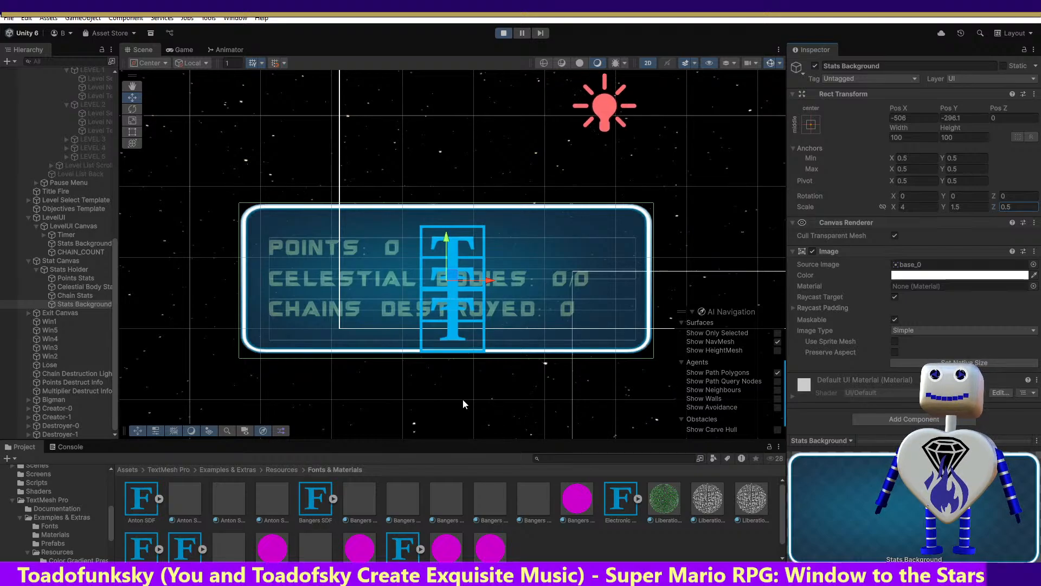
{"action": "left_click", "coordinate": [815, 65]}
{"action": "left_click", "coordinate": [815, 66]}
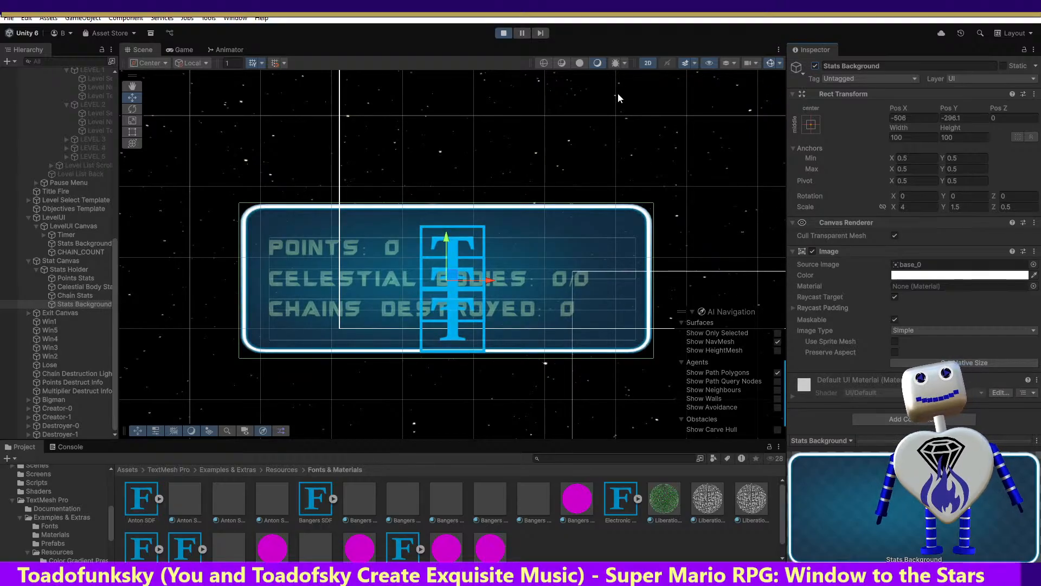
{"action": "left_click", "coordinate": [504, 33]}
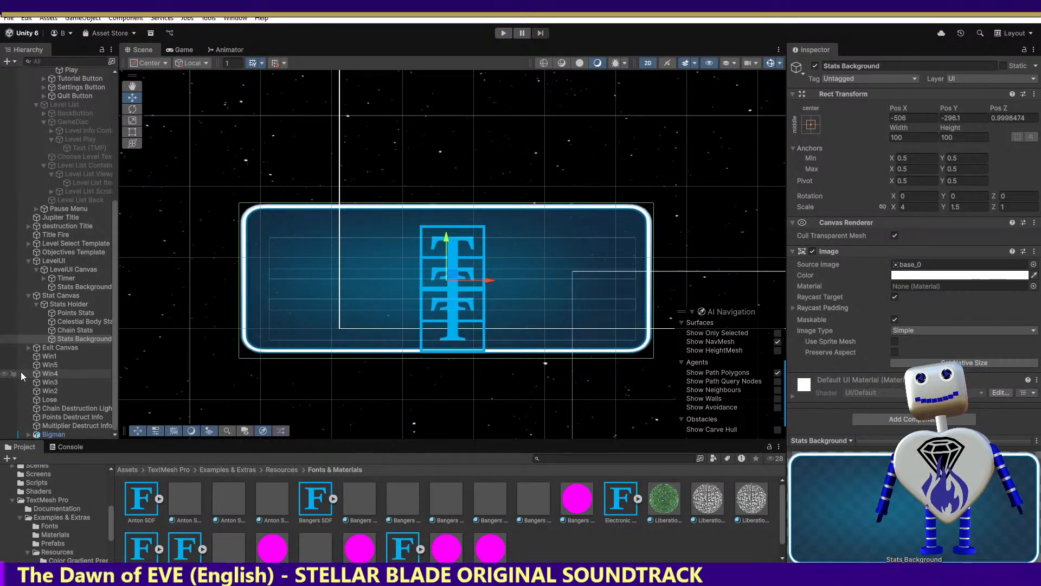
Step: Examine the Chain Stats text's font material settings, including face, outline, underlay, lighting and glow
{"action": "left_click", "coordinate": [56, 339]}
{"action": "left_click", "coordinate": [57, 330]}
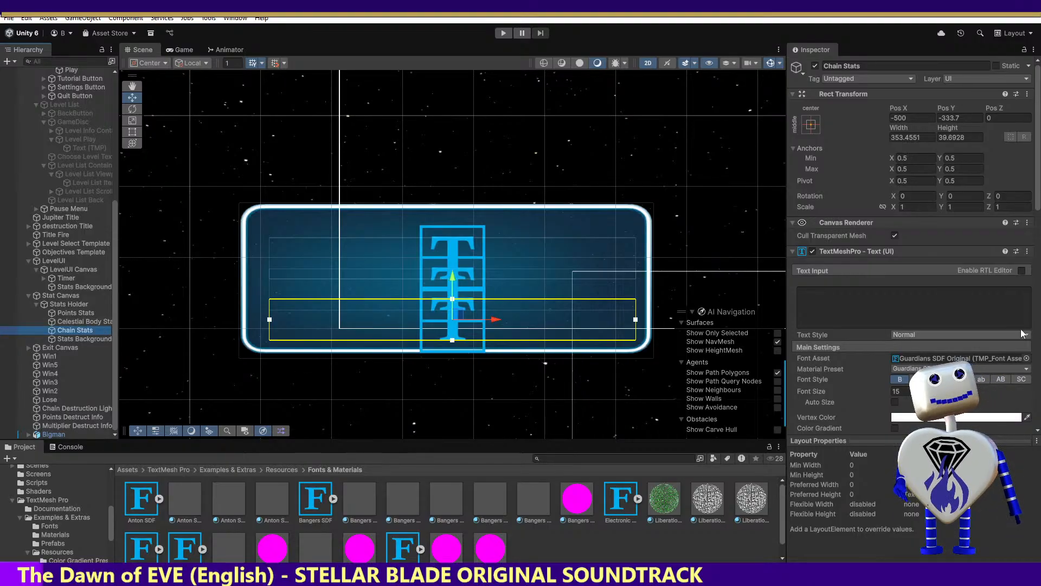
{"action": "left_click_drag", "start_coordinate": [1035, 204], "coordinate": [1036, 416]}
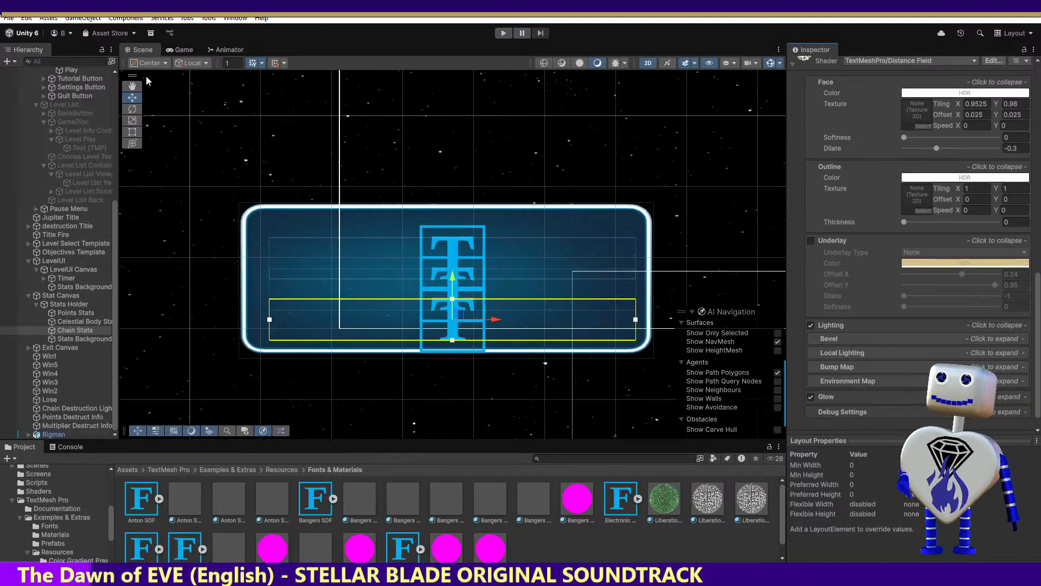
Step: Run the game, show level 1's objective from the level list, and look through the list down to level 5
{"action": "left_click", "coordinate": [503, 34]}
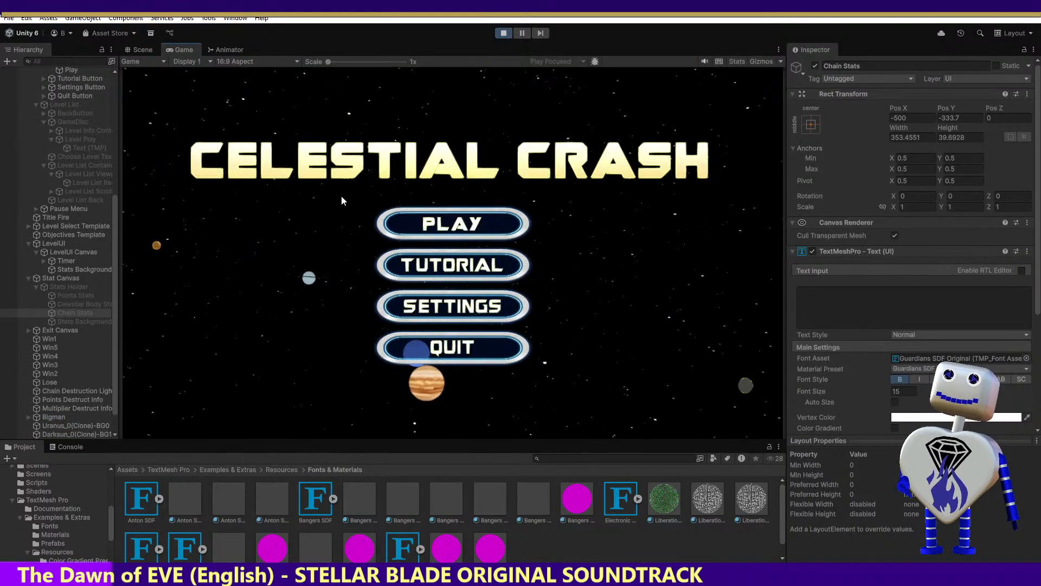
{"action": "left_click", "coordinate": [407, 226]}
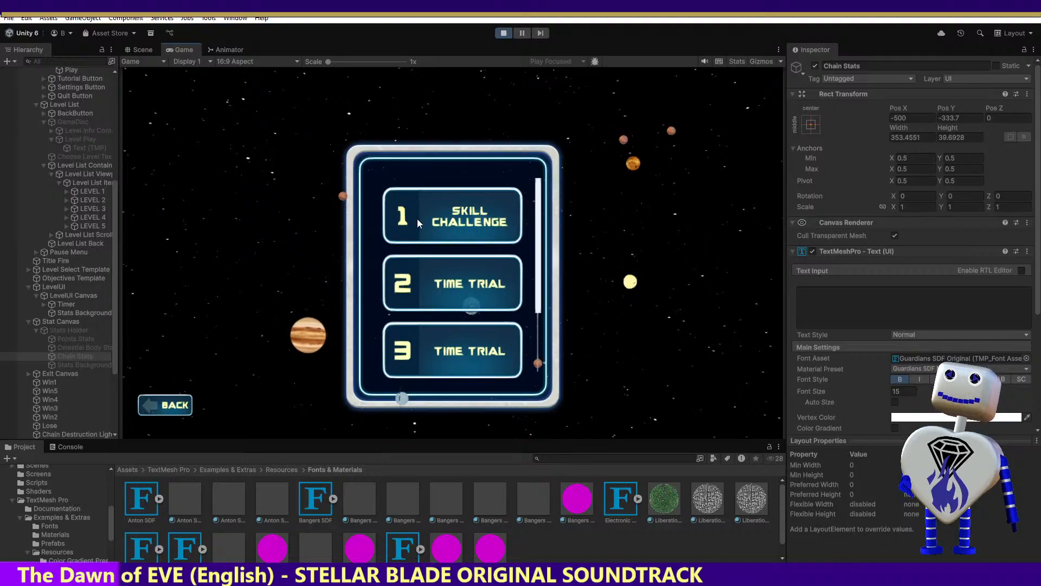
{"action": "left_click", "coordinate": [417, 220]}
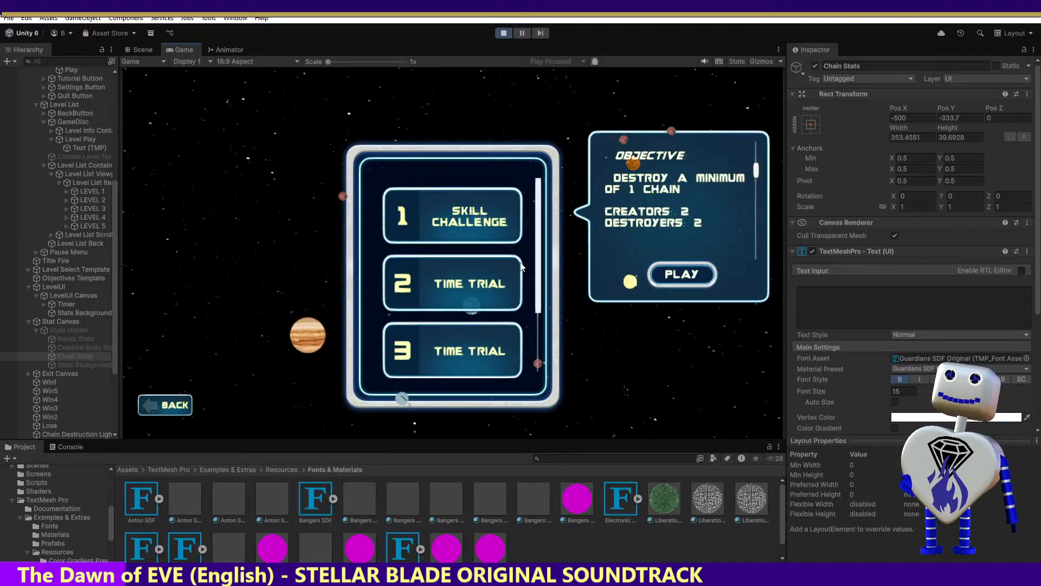
{"action": "scroll", "coordinate": [548, 288], "scroll_direction": "down", "scroll_amount": 3}
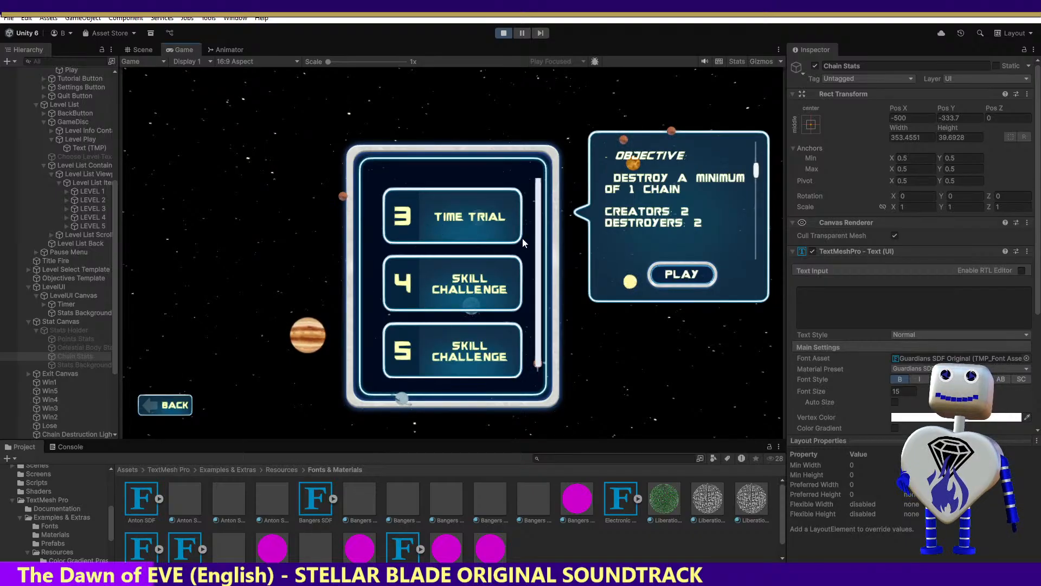
{"action": "left_click_drag", "start_coordinate": [540, 235], "coordinate": [493, 269]}
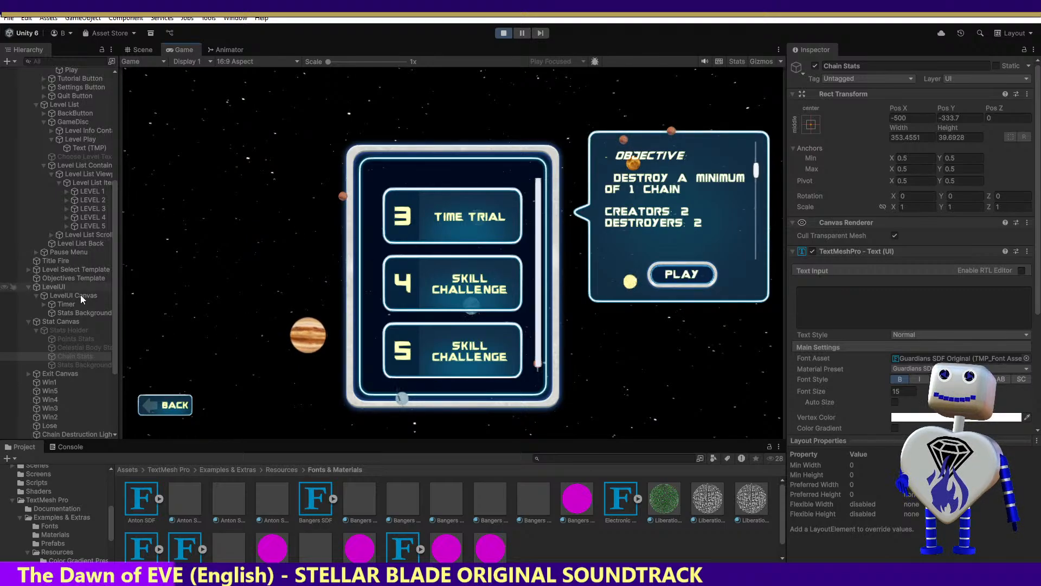
Step: Examine the order and settings of LEVEL 1's children: Level Select Back, Level Number and Level Text
{"action": "left_click", "coordinate": [93, 192]}
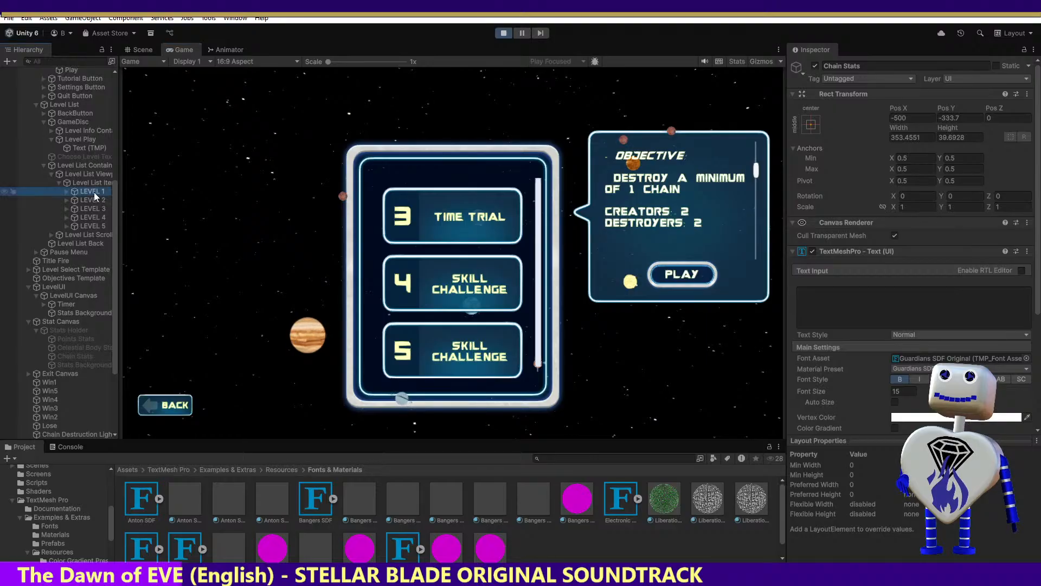
{"action": "left_click", "coordinate": [67, 191]}
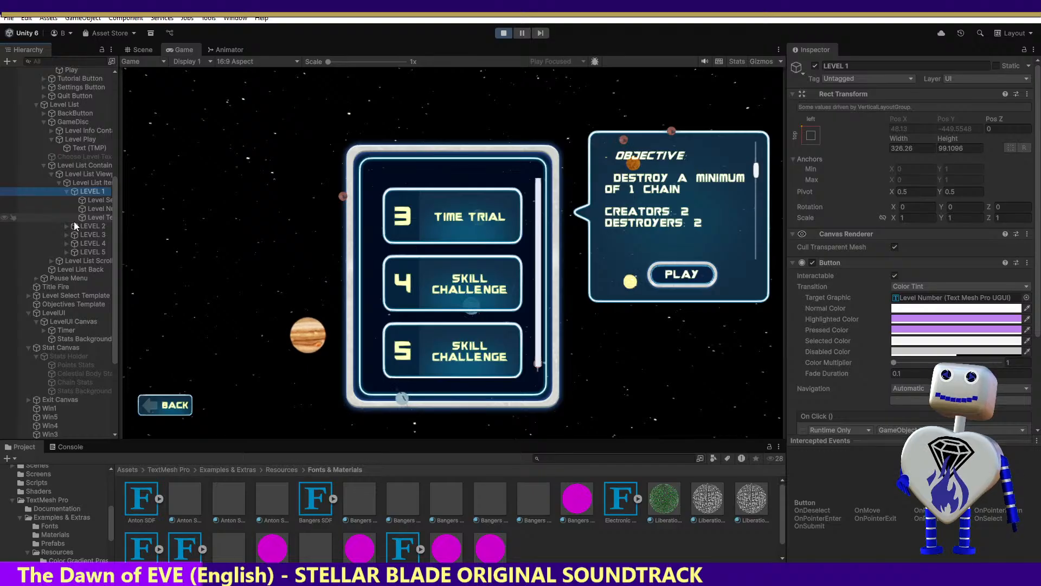
{"action": "left_click", "coordinate": [90, 209]}
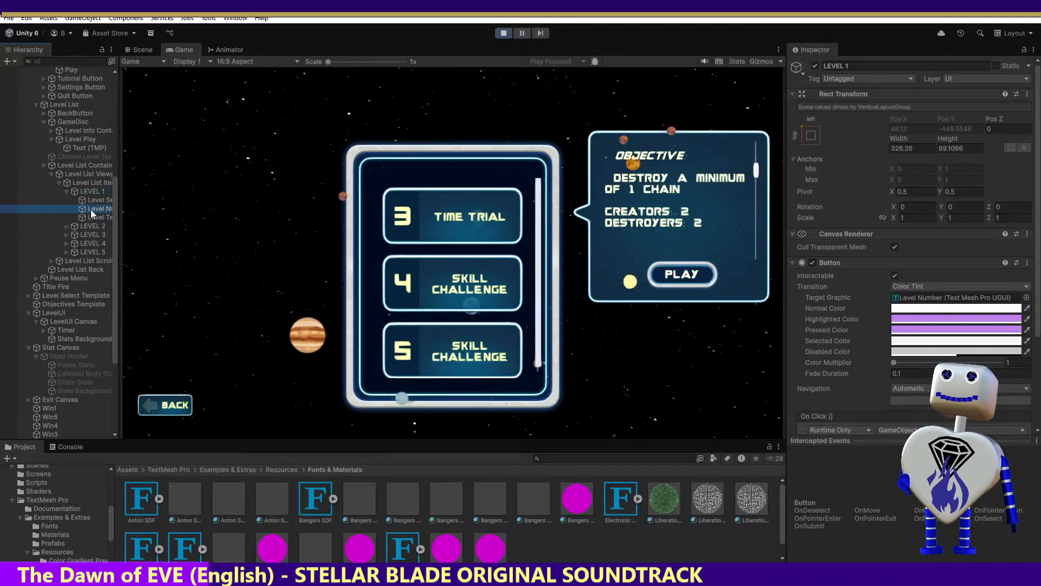
{"action": "left_click", "coordinate": [93, 200]}
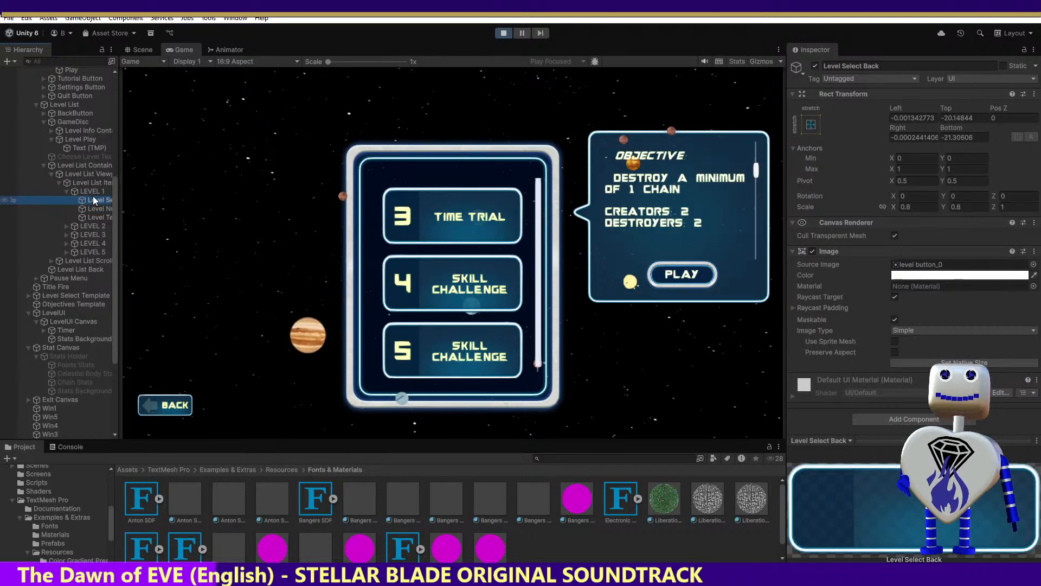
{"action": "left_click", "coordinate": [97, 210]}
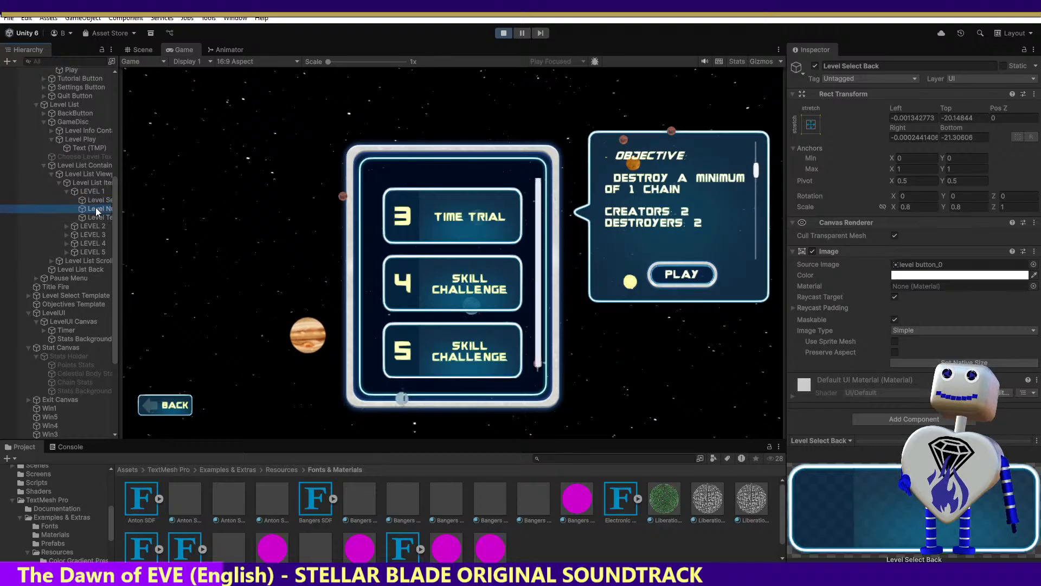
{"action": "left_click", "coordinate": [91, 207]}
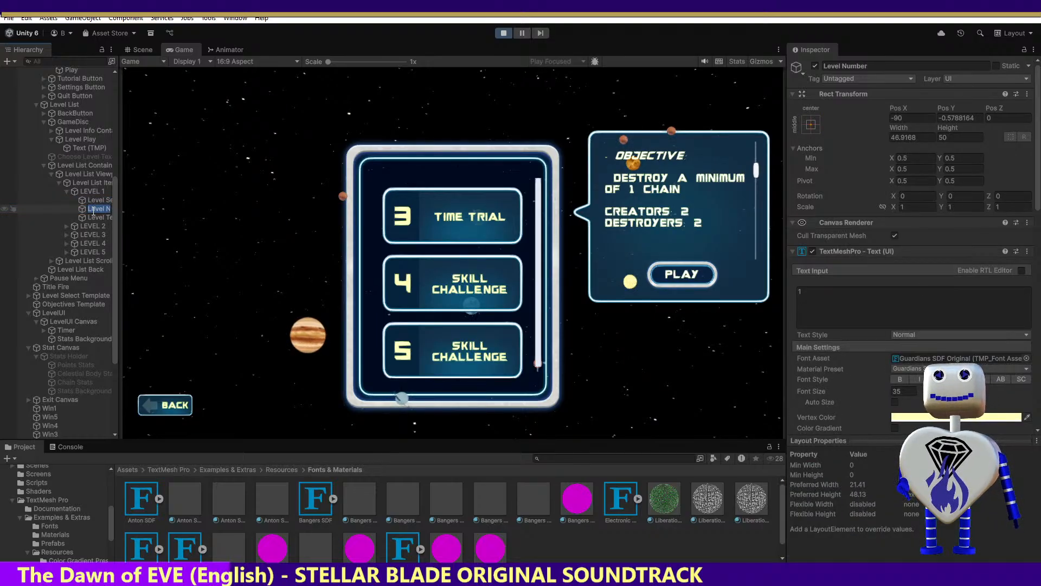
{"action": "left_click", "coordinate": [95, 219]}
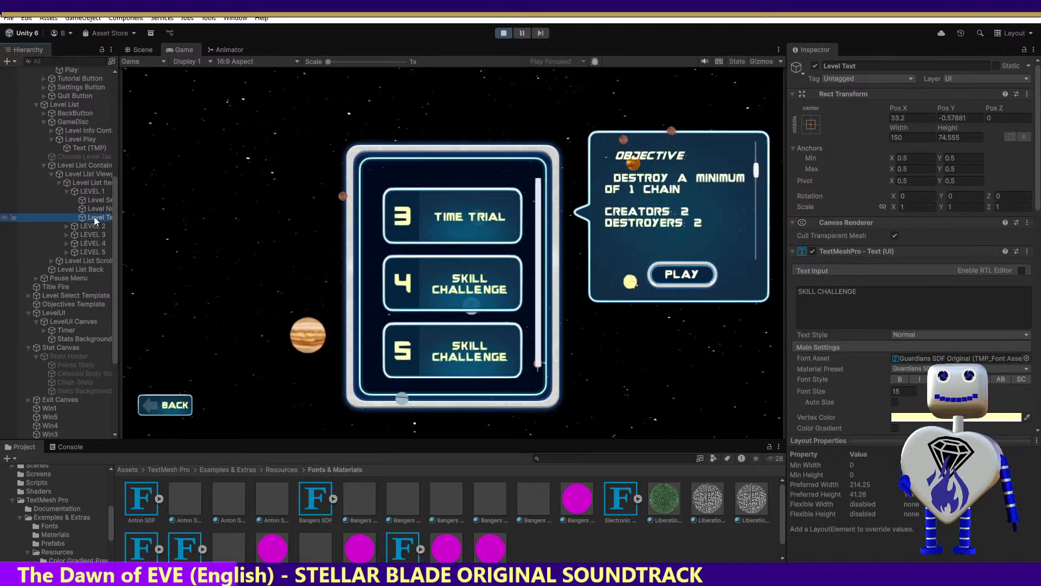
{"action": "left_click", "coordinate": [96, 200]}
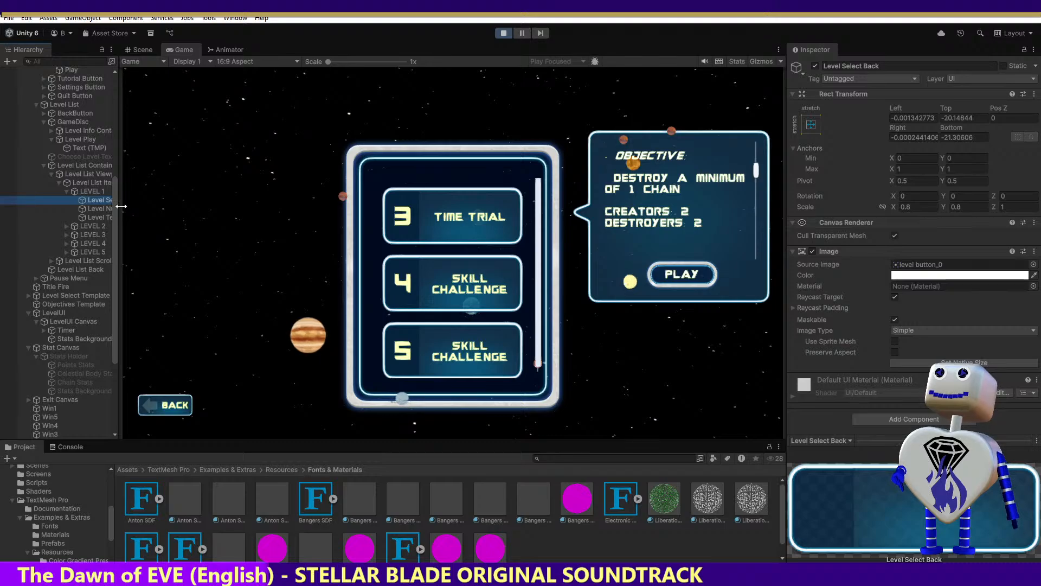
{"action": "left_click_drag", "start_coordinate": [138, 211], "coordinate": [192, 210]}
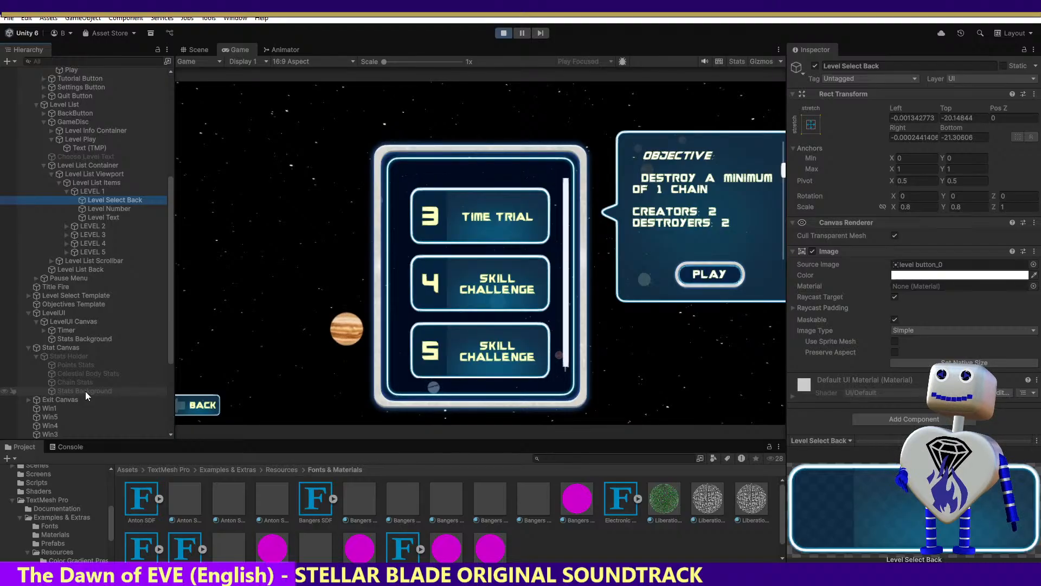
Step: Try placing Stats Background above Points Stats in the Stats Holder during play, start level 1, and stop the game
{"action": "left_click_drag", "start_coordinate": [85, 391], "coordinate": [90, 362]}
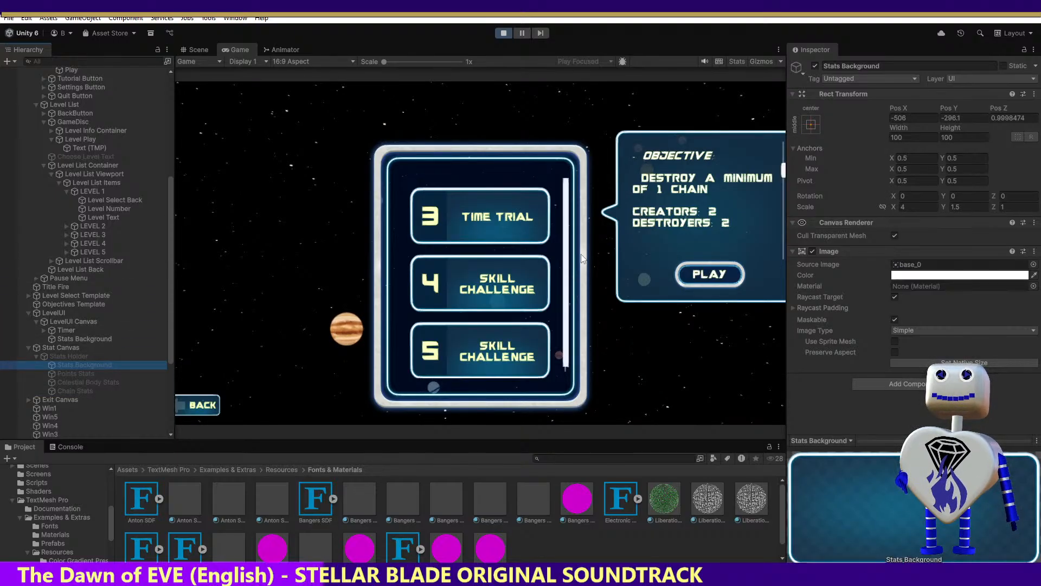
{"action": "scroll", "coordinate": [561, 346], "scroll_direction": "up", "scroll_amount": 5}
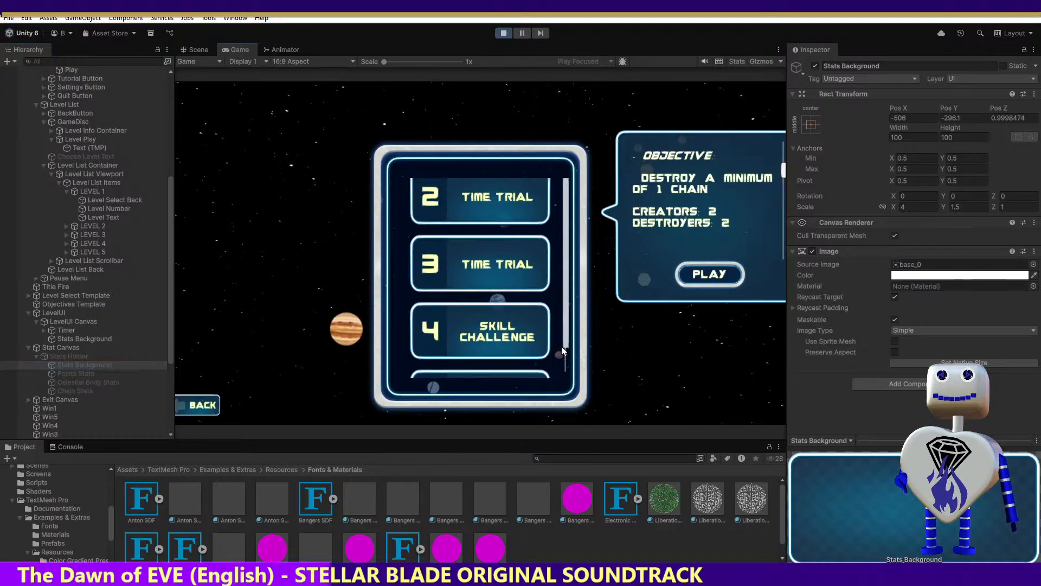
{"action": "left_click", "coordinate": [497, 332]}
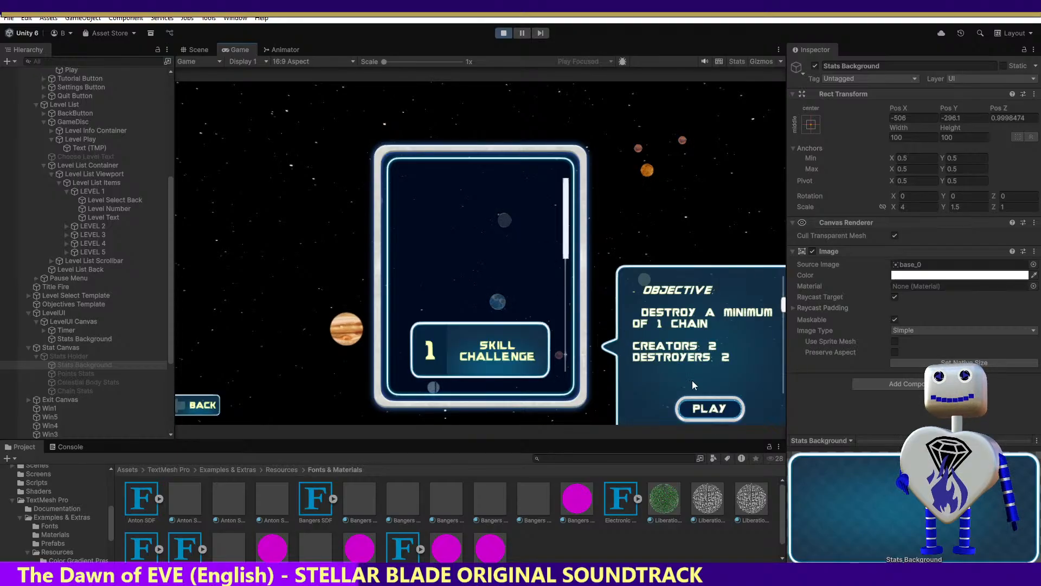
{"action": "left_click", "coordinate": [697, 408]}
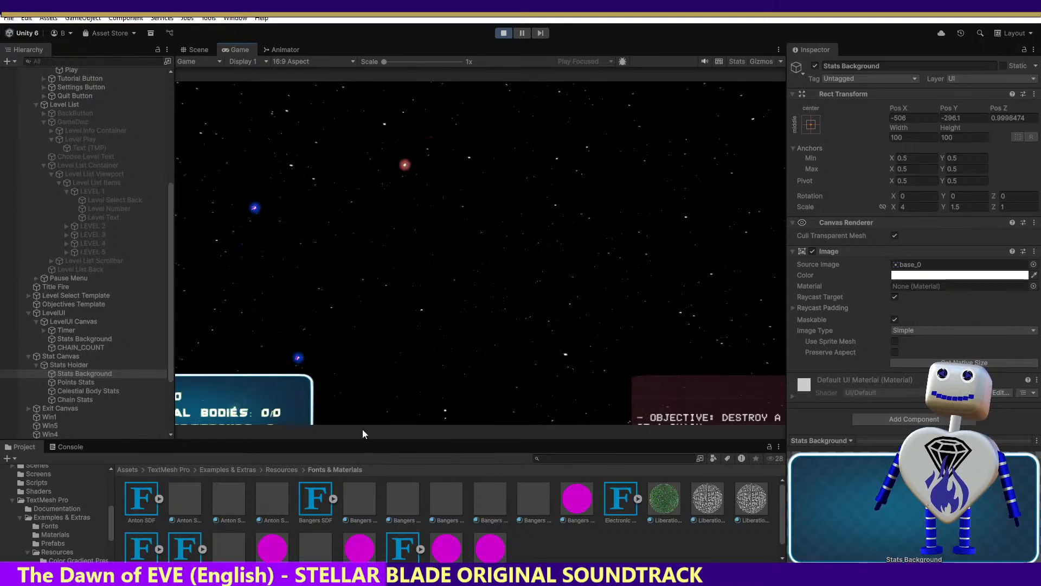
{"action": "left_click", "coordinate": [504, 33]}
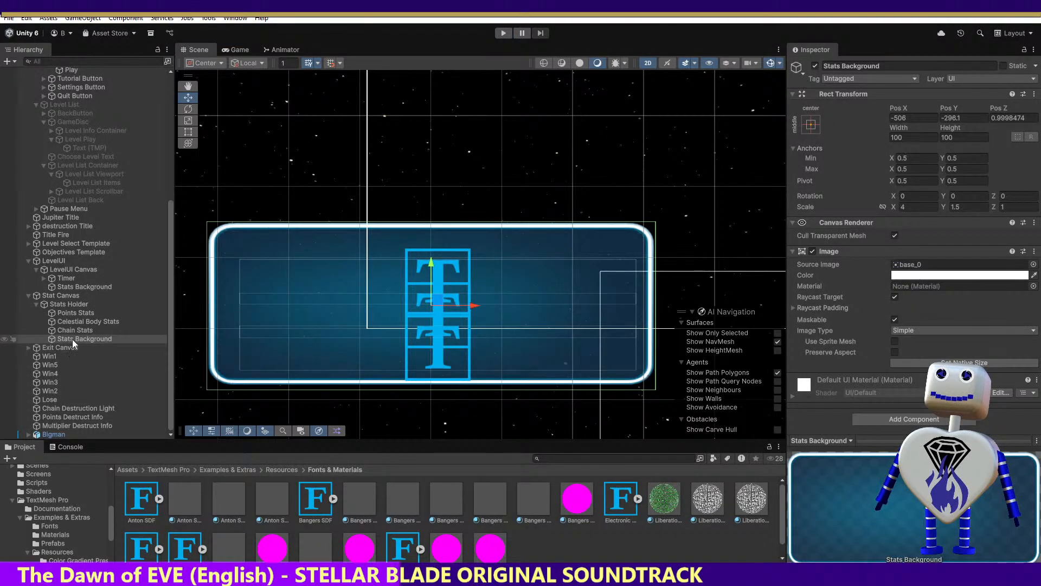
Step: Move Stats Background above Points Stats in the Stats Holder and run level 1 from the level list to test it
{"action": "left_click_drag", "start_coordinate": [72, 340], "coordinate": [74, 312]}
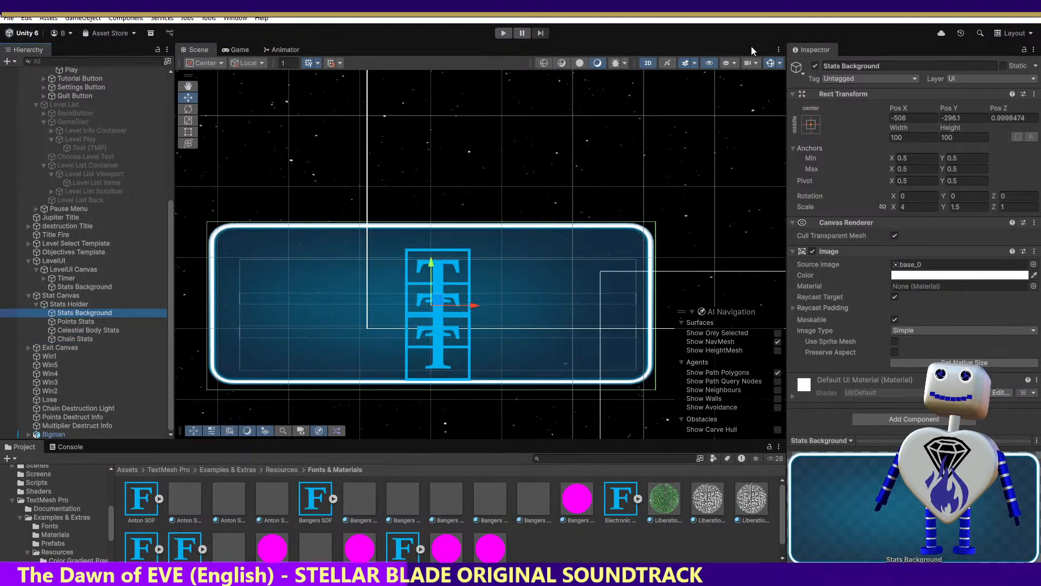
{"action": "left_click", "coordinate": [504, 33]}
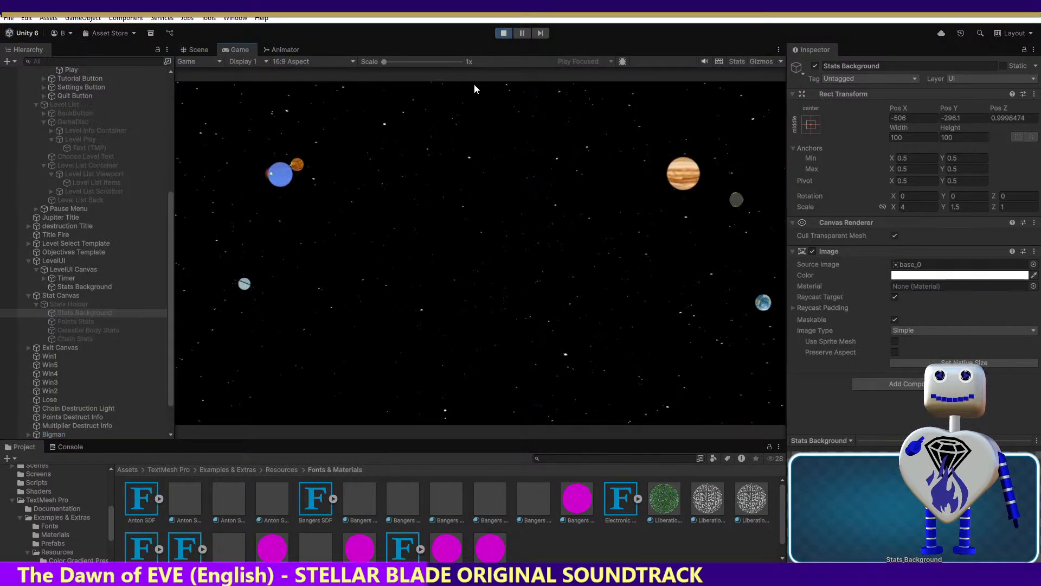
{"action": "left_click", "coordinate": [496, 227]}
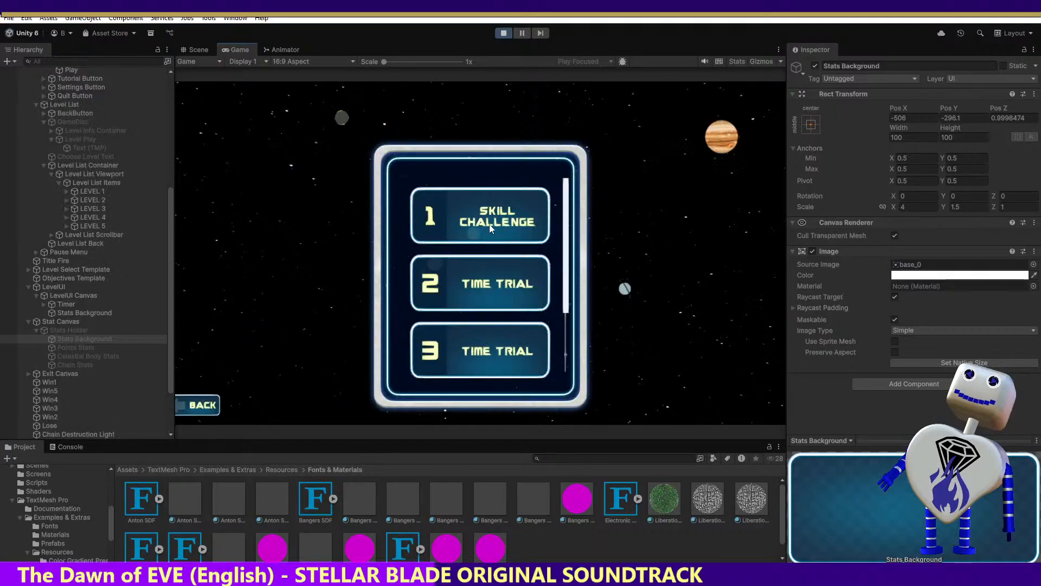
{"action": "left_click", "coordinate": [479, 227]}
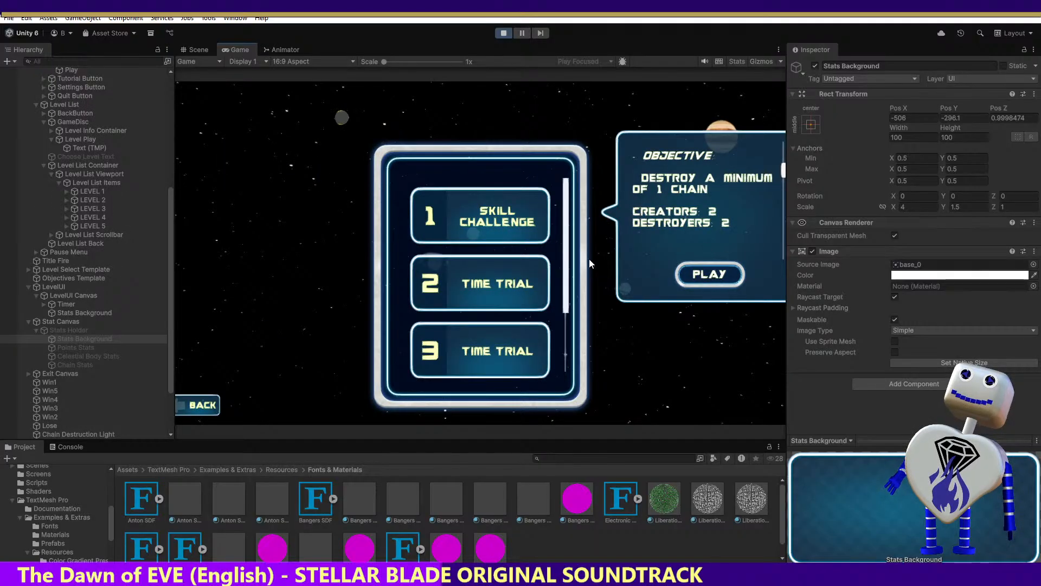
{"action": "left_click_drag", "start_coordinate": [567, 255], "coordinate": [566, 354]}
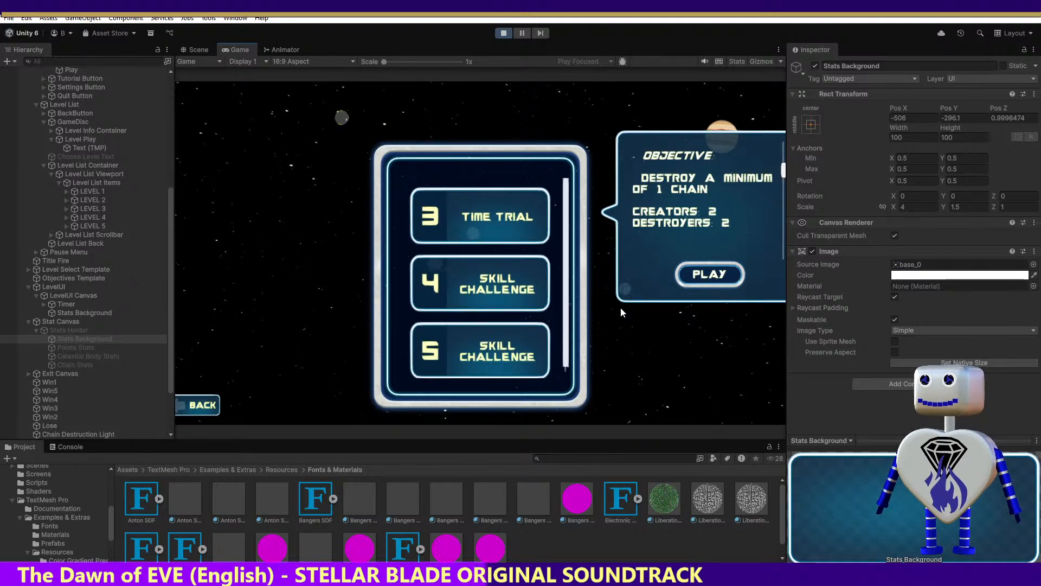
{"action": "left_click", "coordinate": [702, 275]}
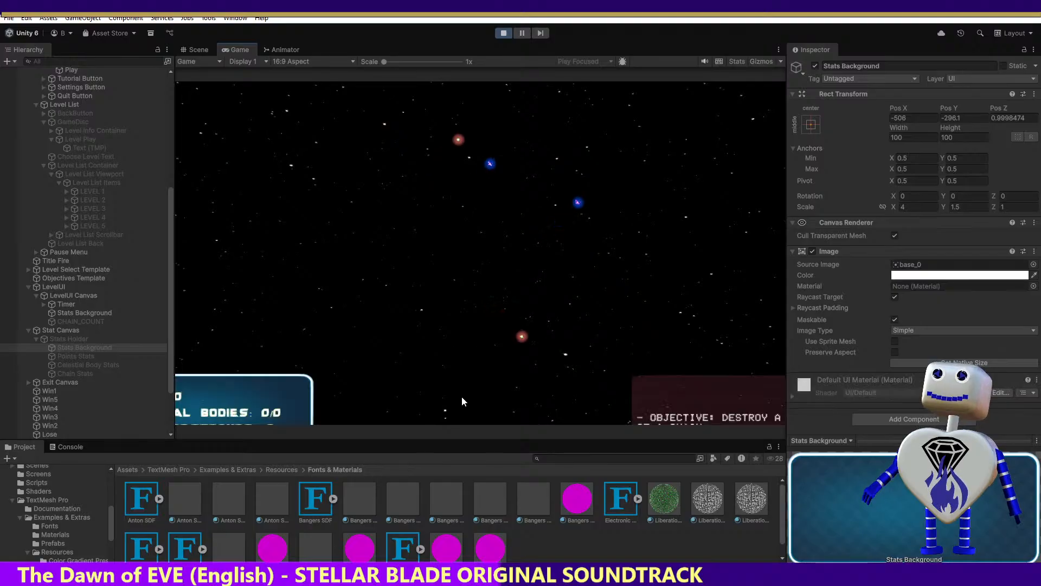
Step: Check the stats text on its panel in the scene and game views, and stop the game
{"action": "left_click", "coordinate": [194, 47]}
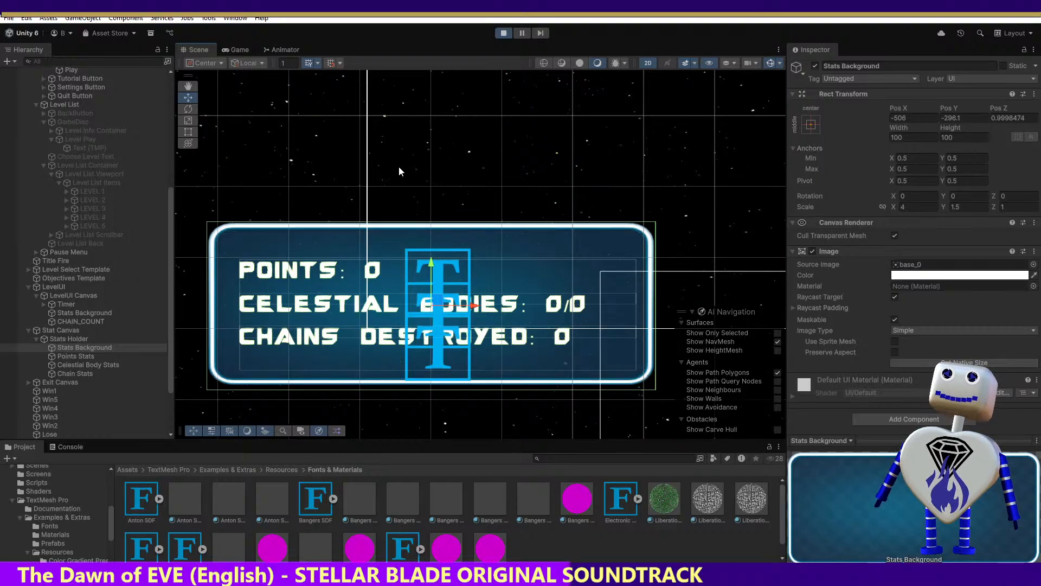
{"action": "left_click", "coordinate": [240, 49]}
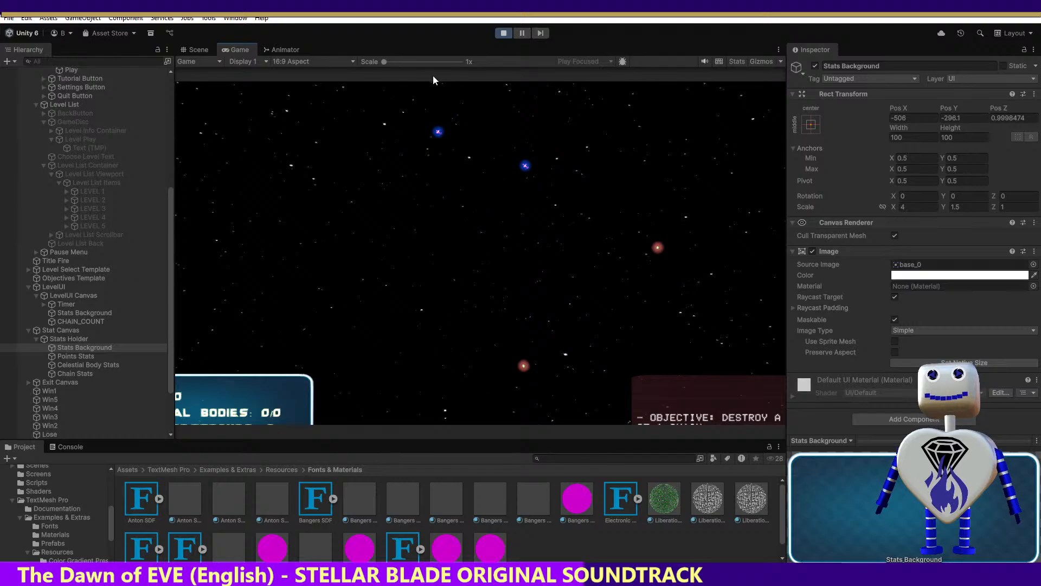
{"action": "left_click", "coordinate": [503, 33]}
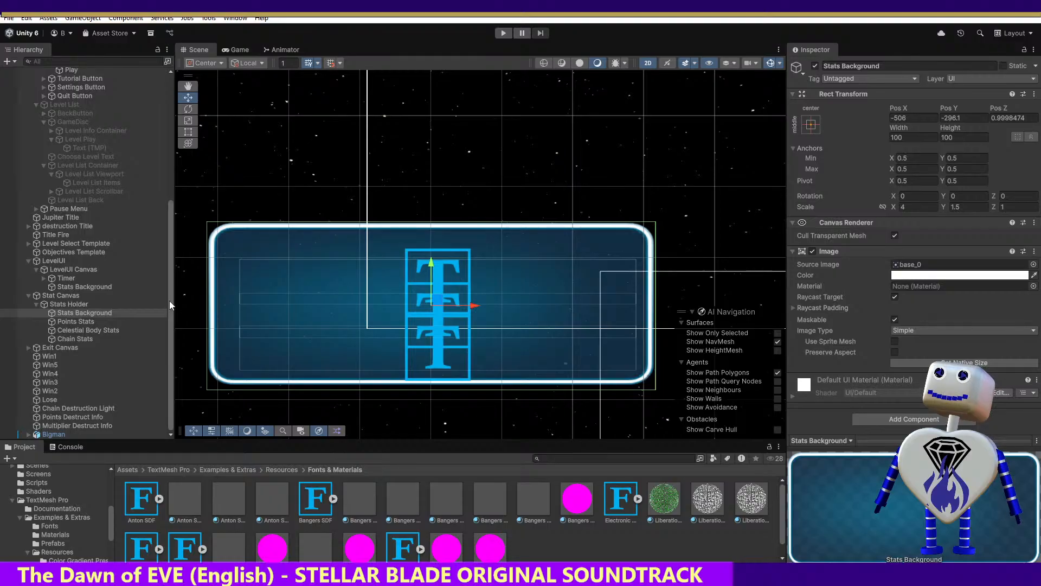
Step: Review the Objectives Template, the Level Select Template with its children, and the Stats Background under LevelUI Canvas
{"action": "left_click", "coordinate": [46, 252]}
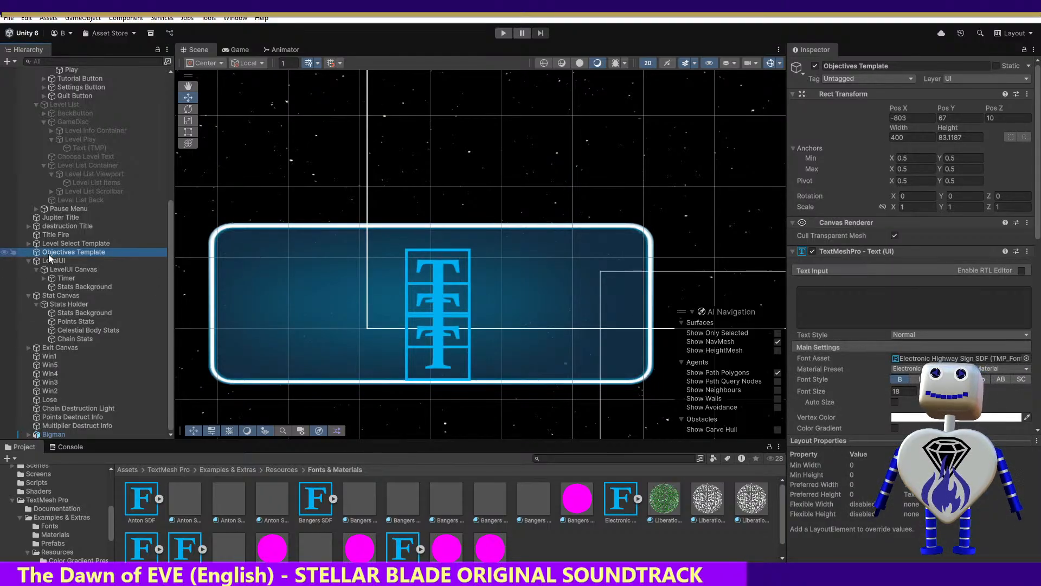
{"action": "left_click", "coordinate": [57, 244]}
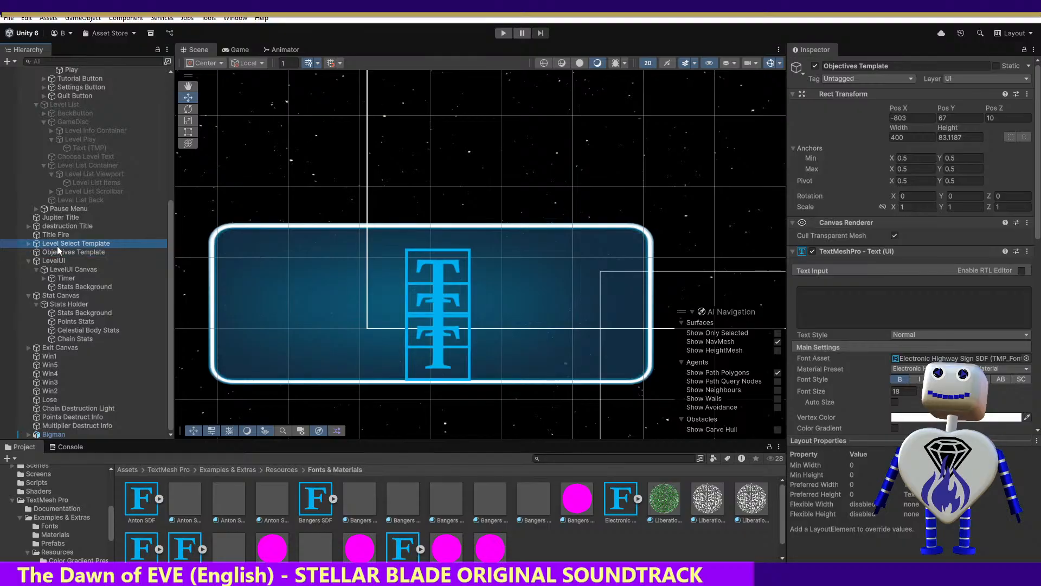
{"action": "left_click", "coordinate": [39, 252]}
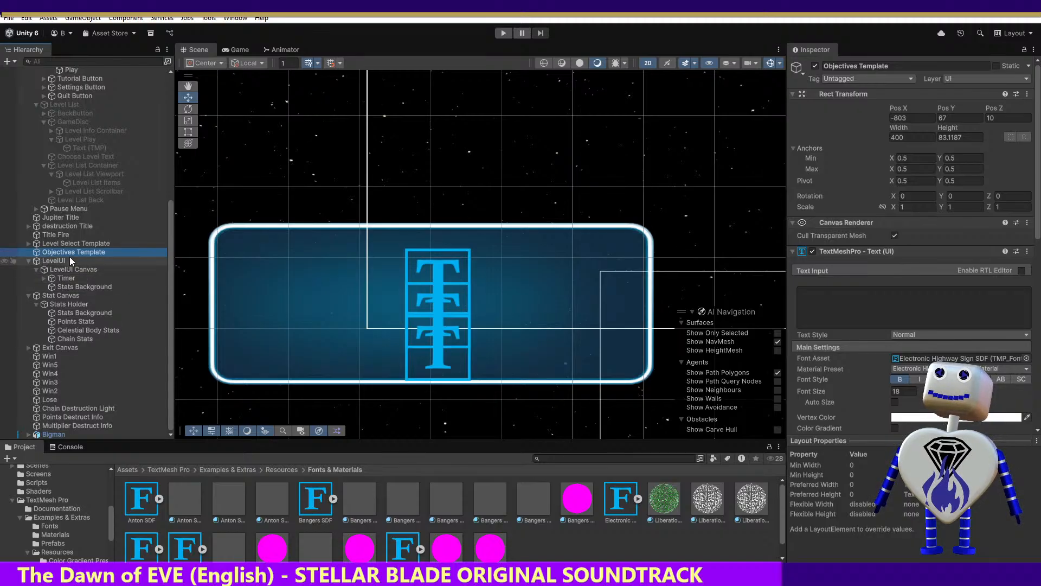
{"action": "left_click", "coordinate": [32, 244]}
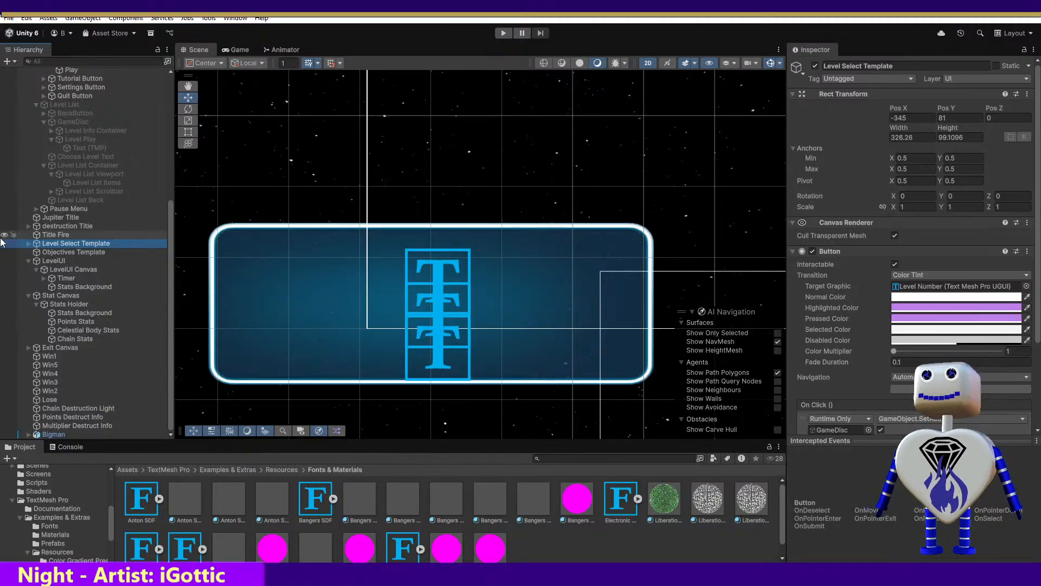
{"action": "left_click", "coordinate": [29, 244]}
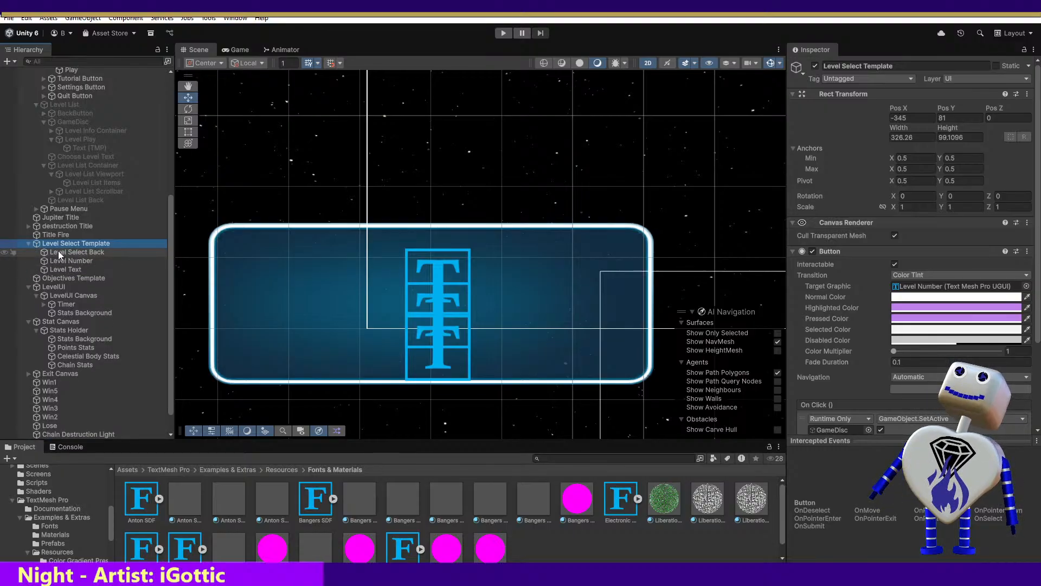
{"action": "left_click", "coordinate": [64, 313]}
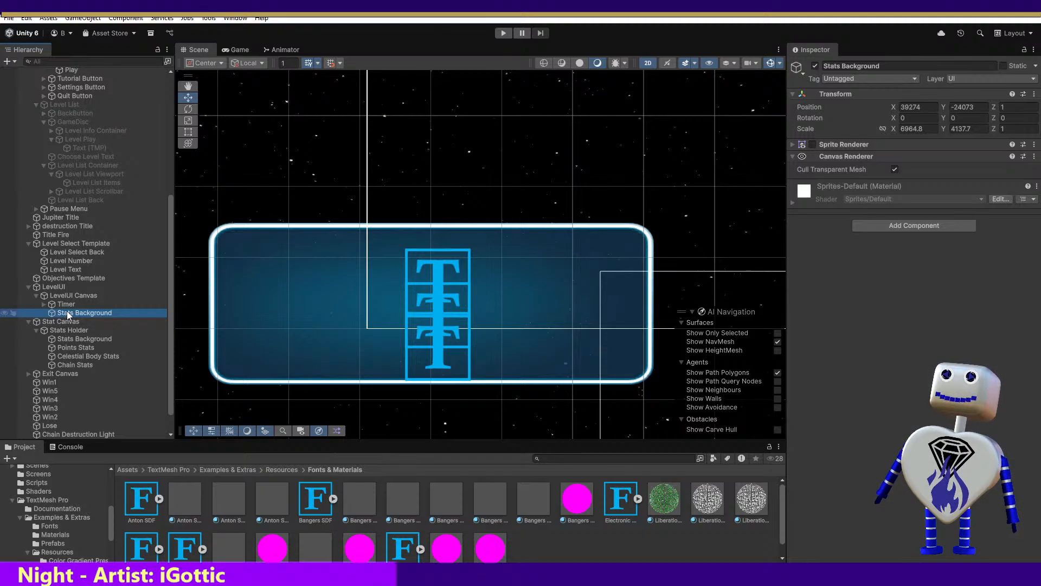
{"action": "left_click", "coordinate": [67, 313]}
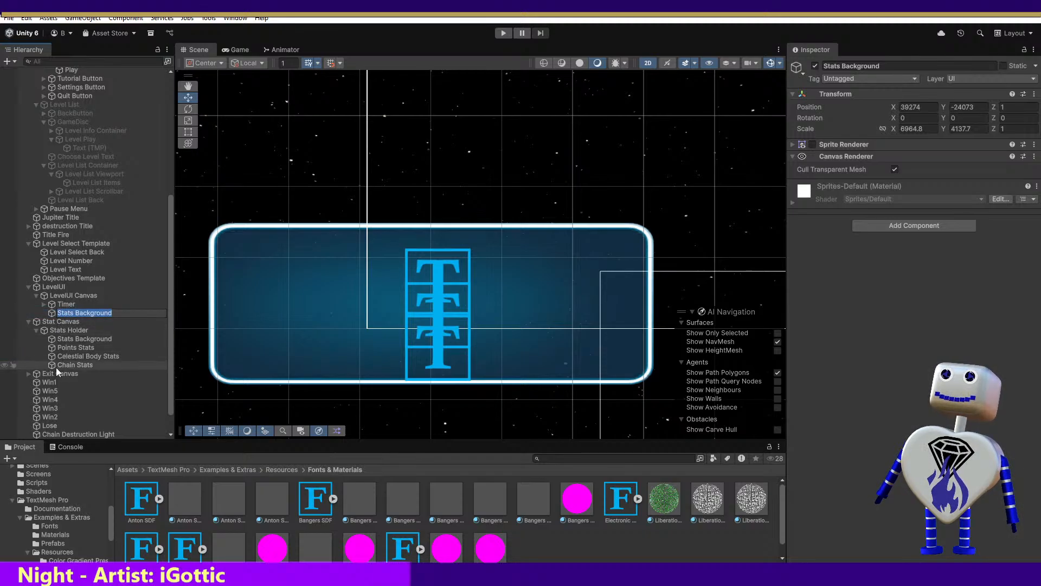
Step: Frame the Objectives Template in the scene view to inspect its text object
{"action": "left_click", "coordinate": [55, 277]}
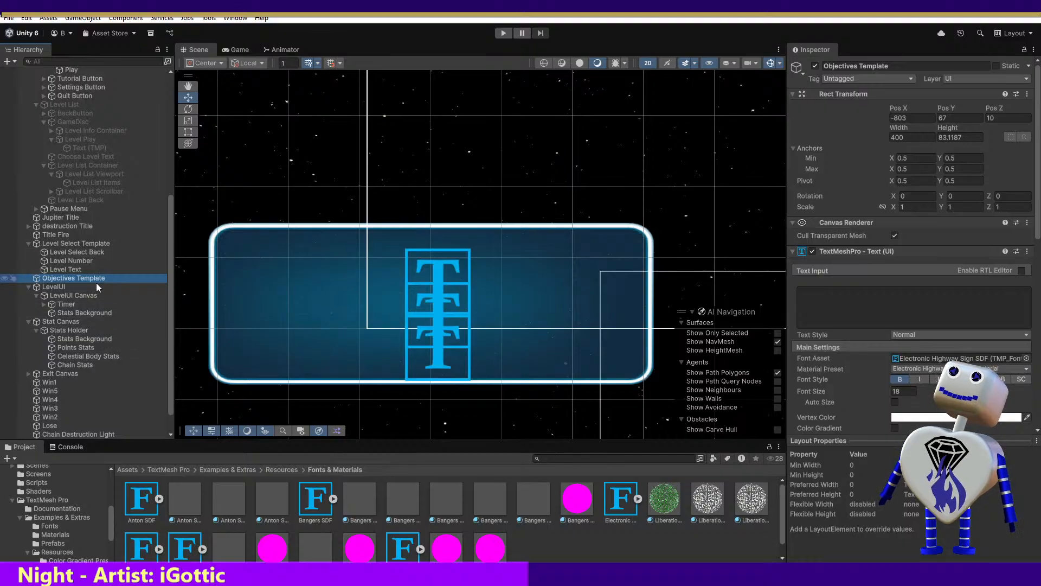
{"action": "left_click", "coordinate": [81, 279]}
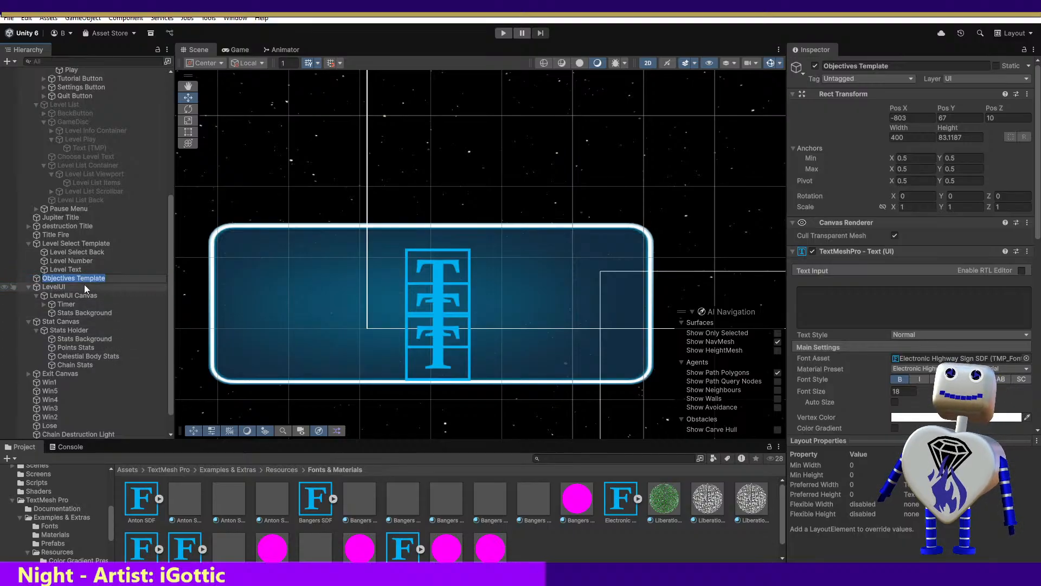
{"action": "left_click", "coordinate": [76, 284]}
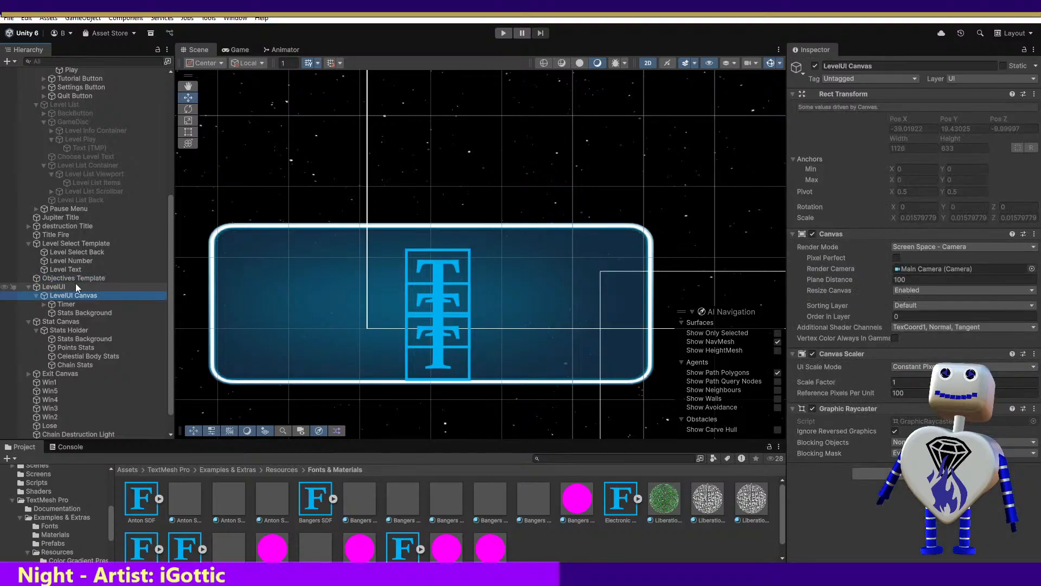
{"action": "double_click", "coordinate": [66, 280]}
{"action": "double_click", "coordinate": [66, 279]}
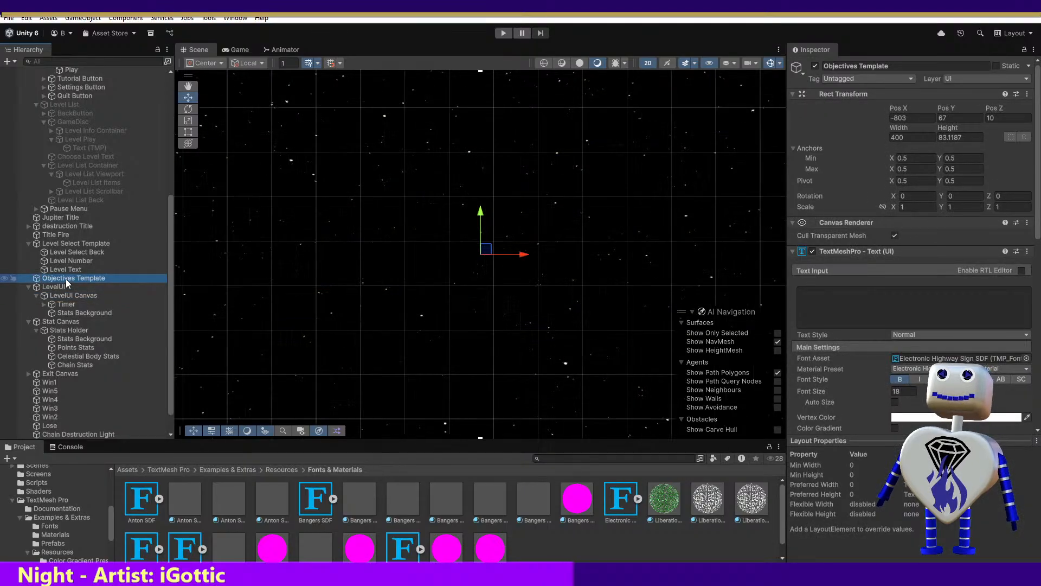
{"action": "double_click", "coordinate": [66, 279]}
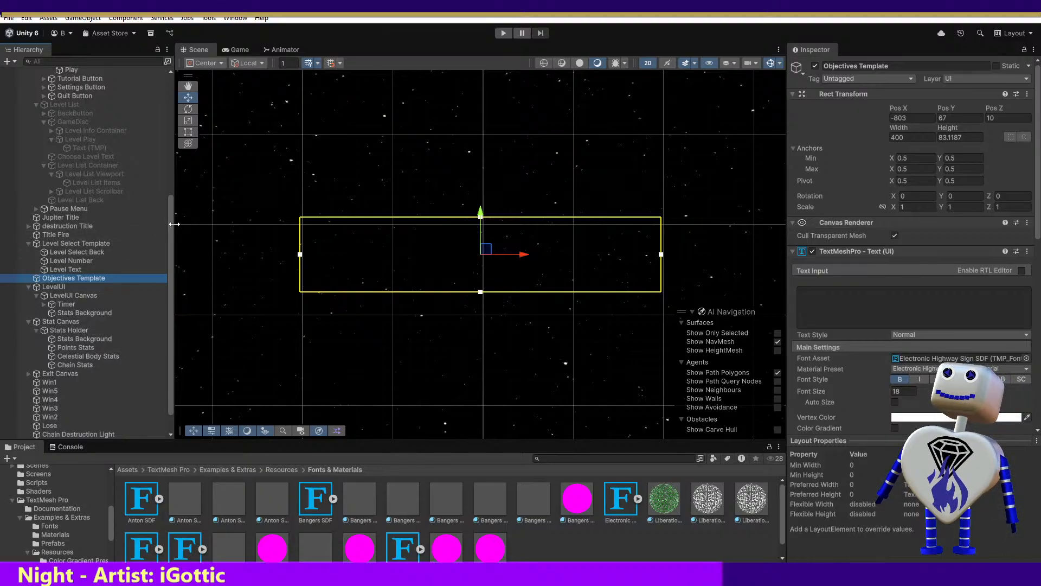
Step: Run the game and start level 1, Skill Challenge, from the level list
{"action": "left_click_drag", "start_coordinate": [174, 221], "coordinate": [174, 219]}
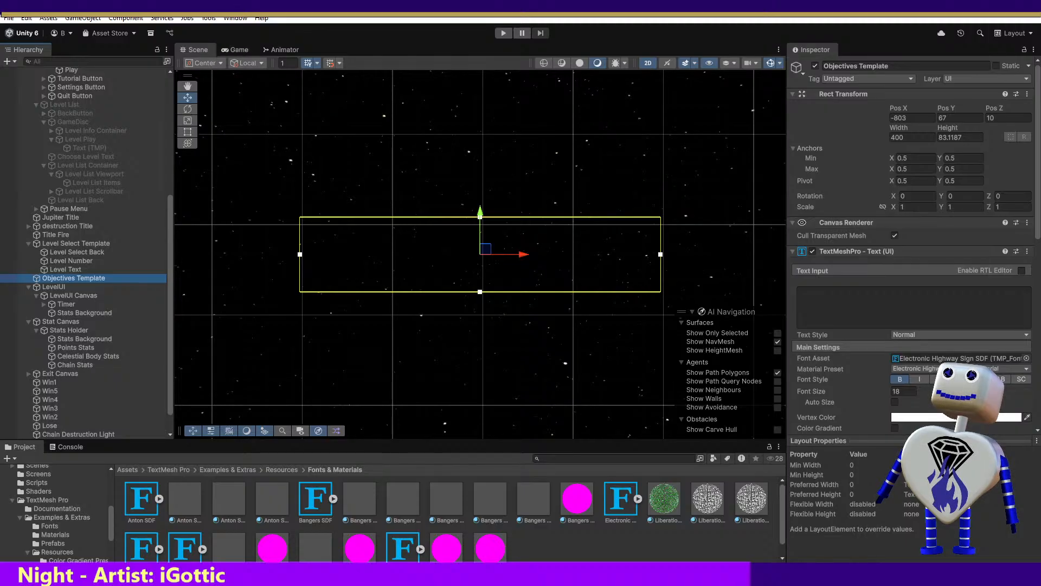
{"action": "left_click", "coordinate": [503, 34]}
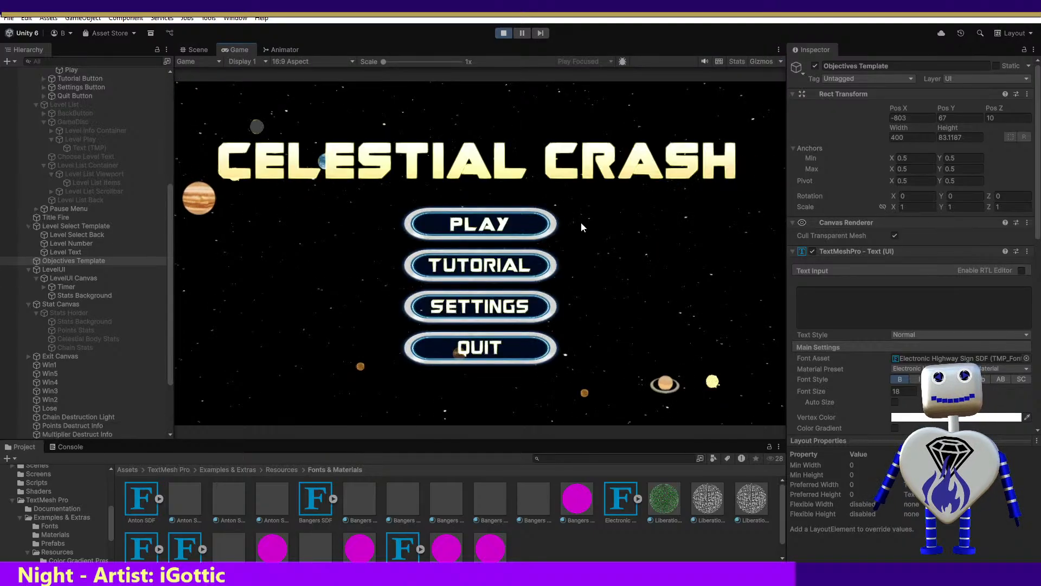
{"action": "left_click", "coordinate": [520, 224]}
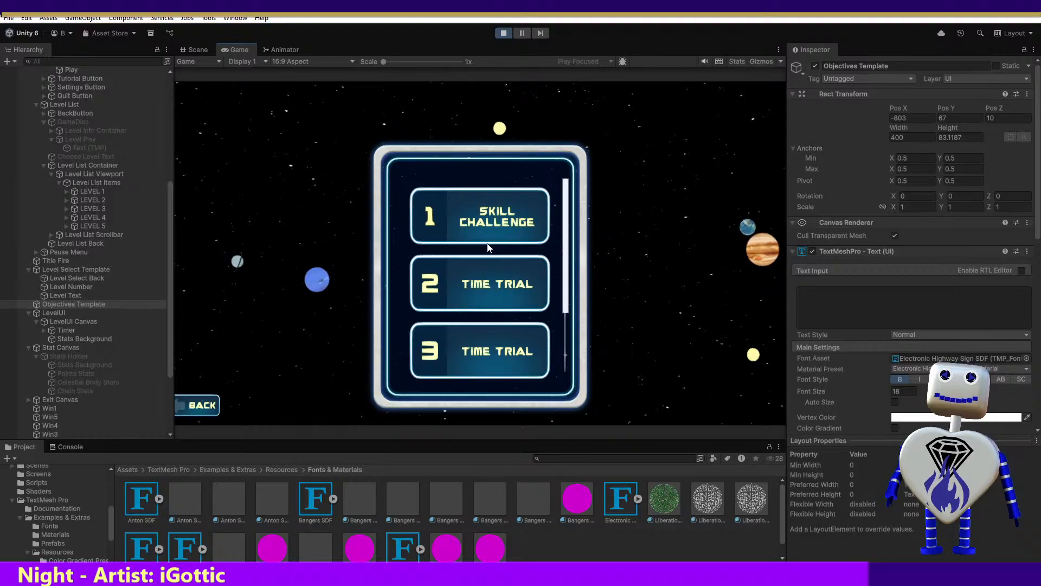
{"action": "left_click", "coordinate": [489, 224]}
{"action": "left_click", "coordinate": [709, 275]}
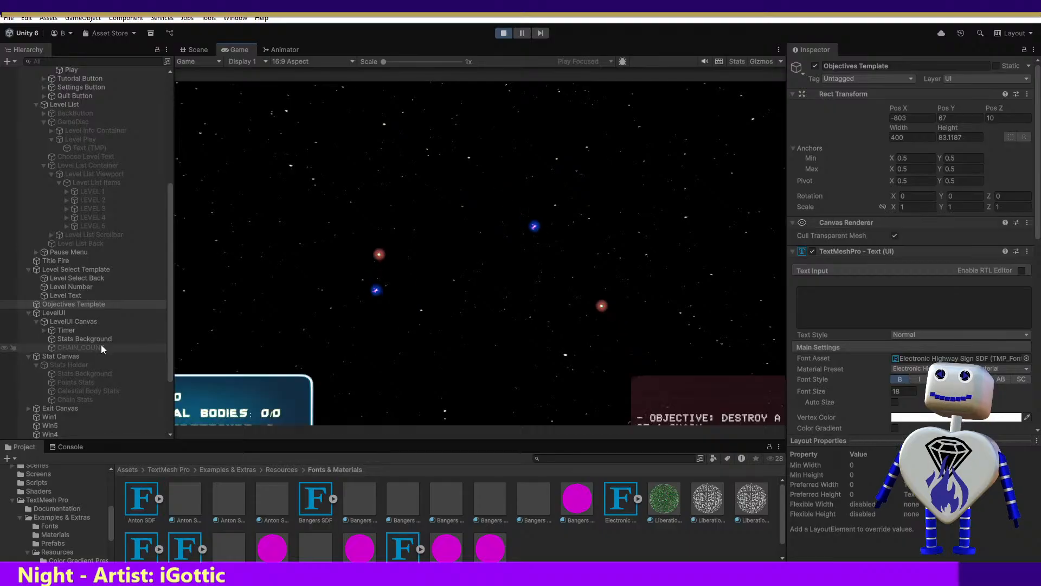
Step: Inspect the CHAIN_COUNT objective text under LevelUI Canvas and enlarge the game view to see its panel
{"action": "left_click", "coordinate": [73, 348]}
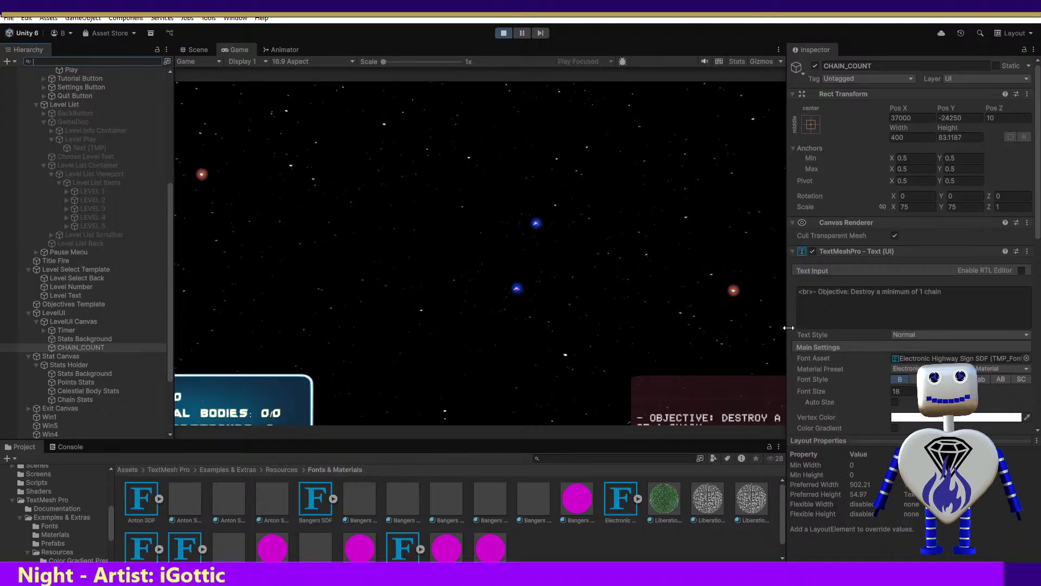
{"action": "left_click_drag", "start_coordinate": [785, 327], "coordinate": [937, 327]}
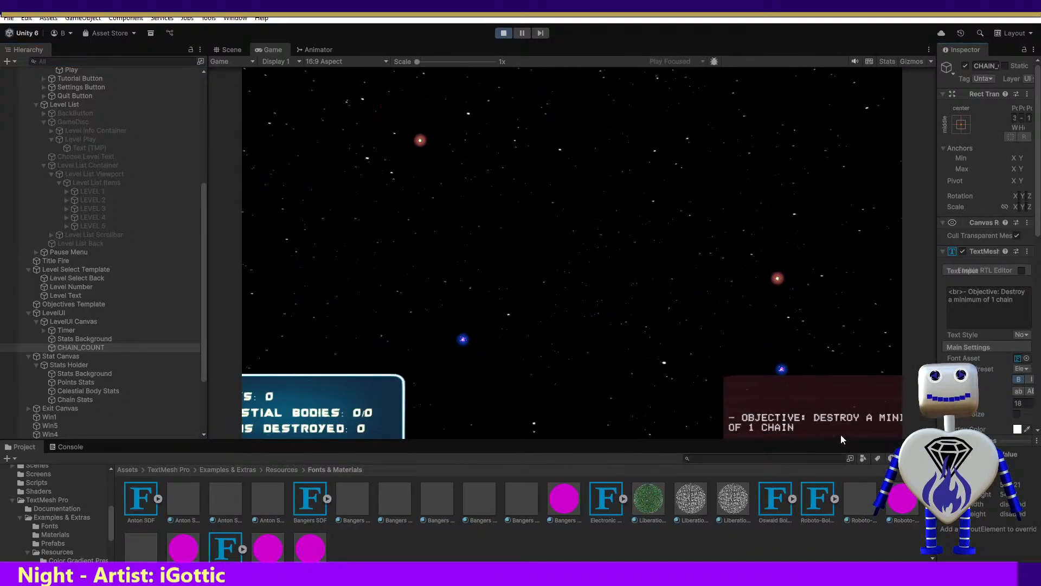
{"action": "left_click_drag", "start_coordinate": [840, 442], "coordinate": [842, 549]}
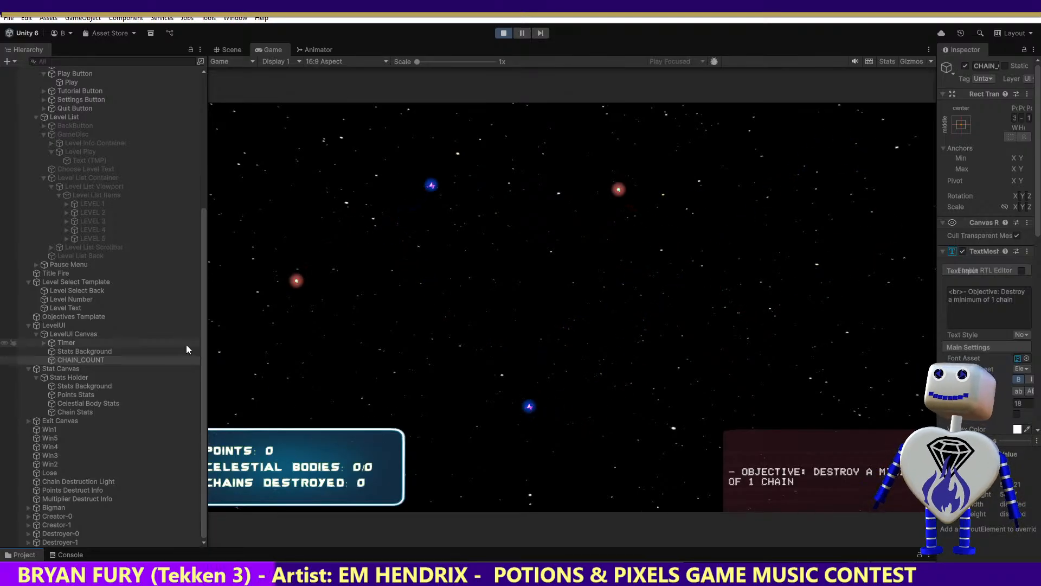
Step: Toggle the Stats Background under LevelUI Canvas off and on to identify its panel, and stop the game
{"action": "left_click", "coordinate": [57, 351]}
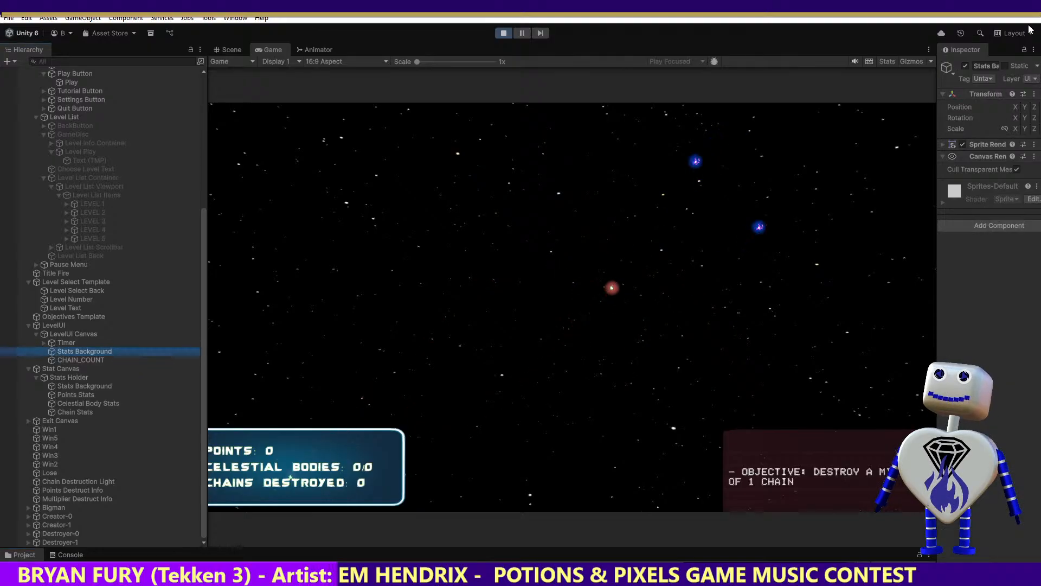
{"action": "left_click", "coordinate": [965, 67]}
{"action": "left_click", "coordinate": [965, 67]}
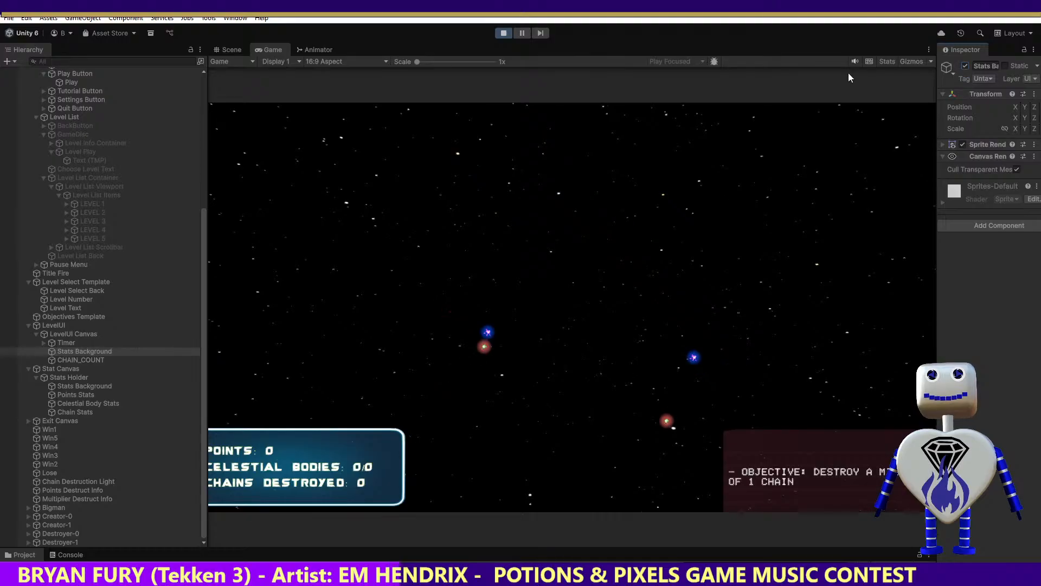
{"action": "left_click", "coordinate": [503, 33]}
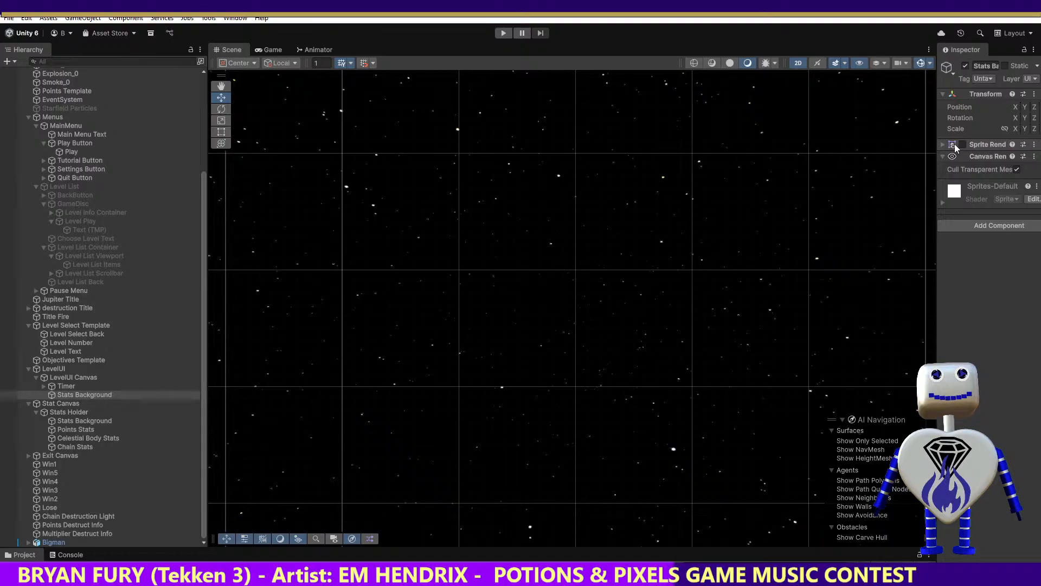
Step: Replace the Sprite Renderer and Canvas Renderer on LevelUI Canvas's Stats Background with an Image component
{"action": "left_click_drag", "start_coordinate": [937, 149], "coordinate": [833, 158]}
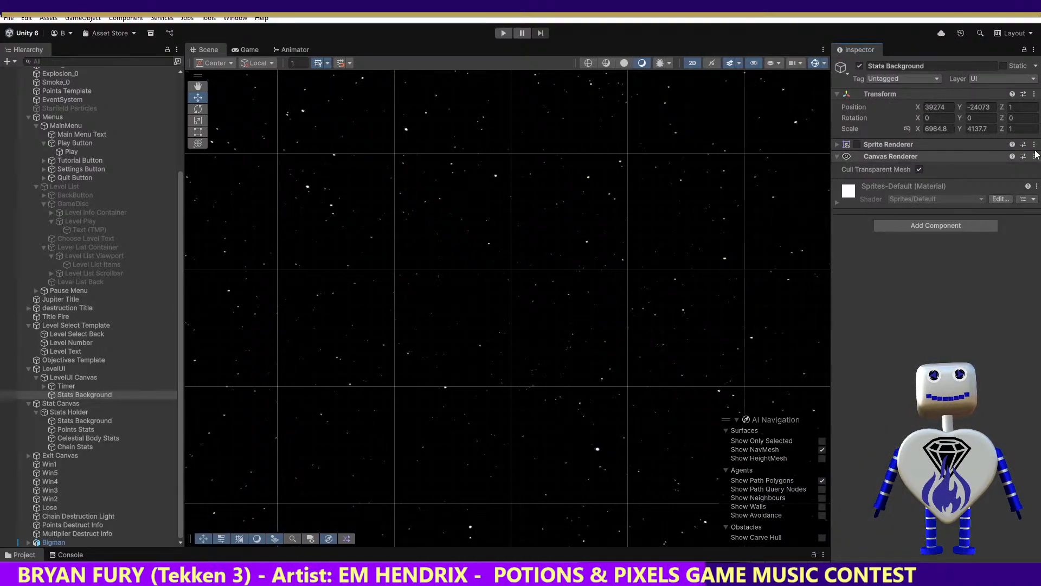
{"action": "left_click", "coordinate": [1035, 144]}
{"action": "left_click", "coordinate": [998, 171]}
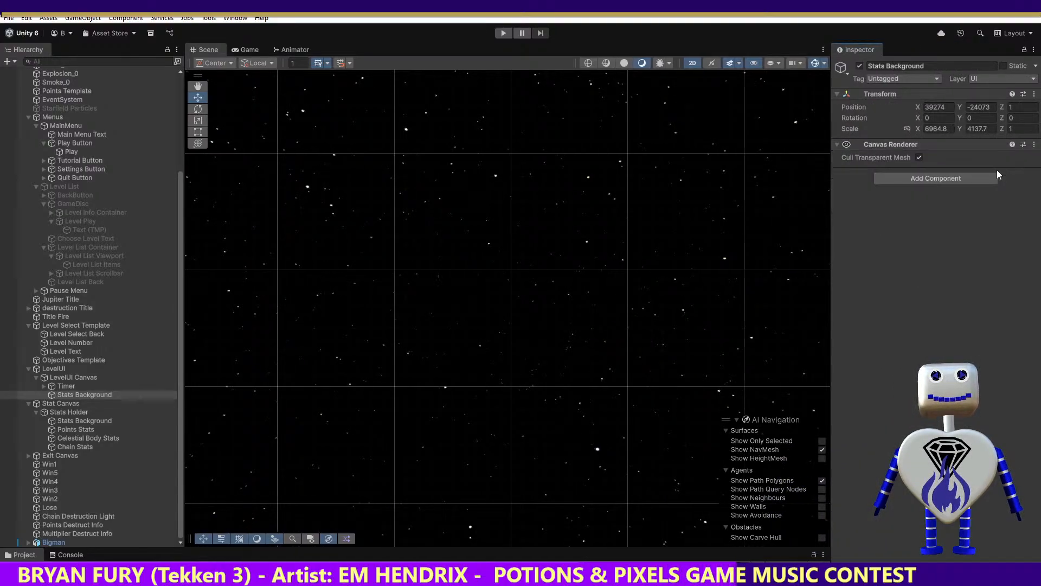
{"action": "left_click", "coordinate": [1018, 146]}
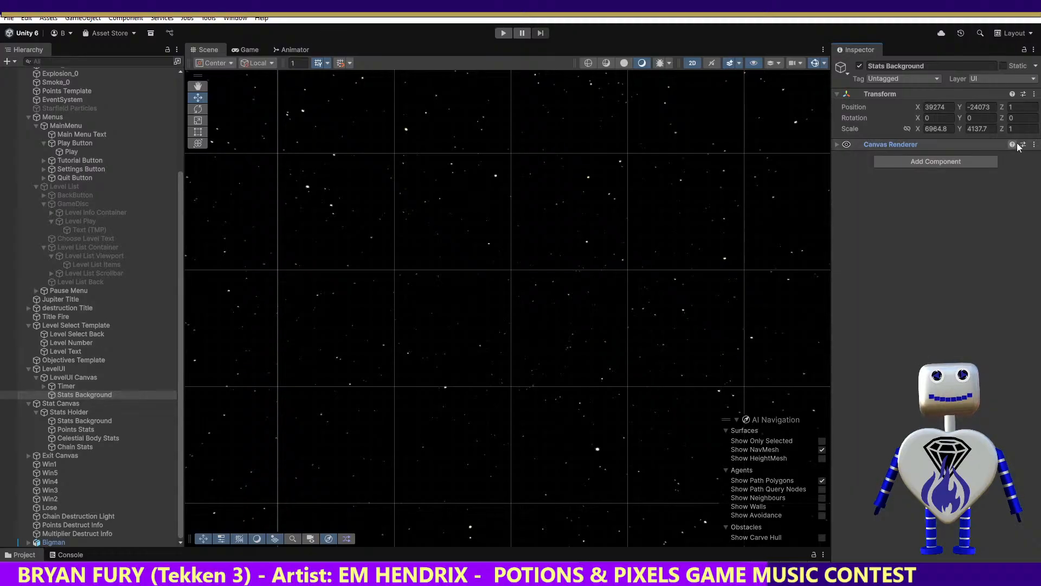
{"action": "left_click", "coordinate": [1037, 147]}
{"action": "left_click", "coordinate": [1033, 145]}
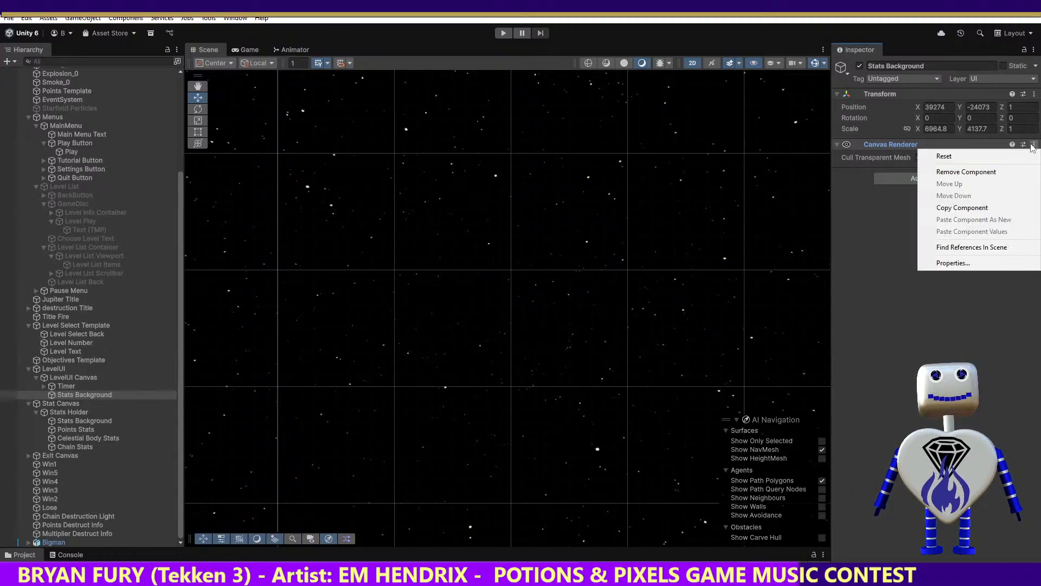
{"action": "left_click", "coordinate": [959, 172]}
{"action": "left_click", "coordinate": [942, 155]}
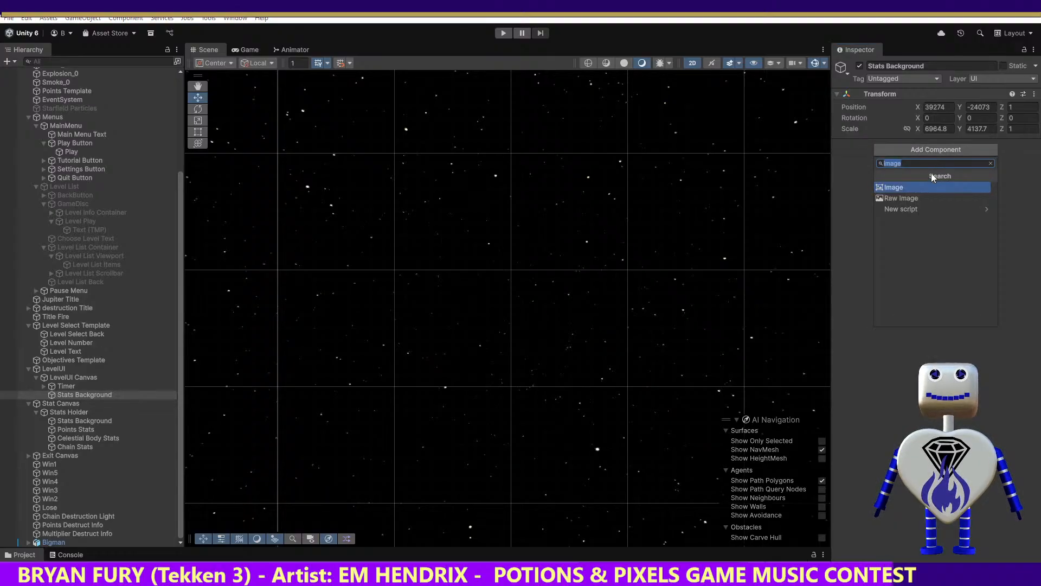
{"action": "left_click", "coordinate": [917, 186]}
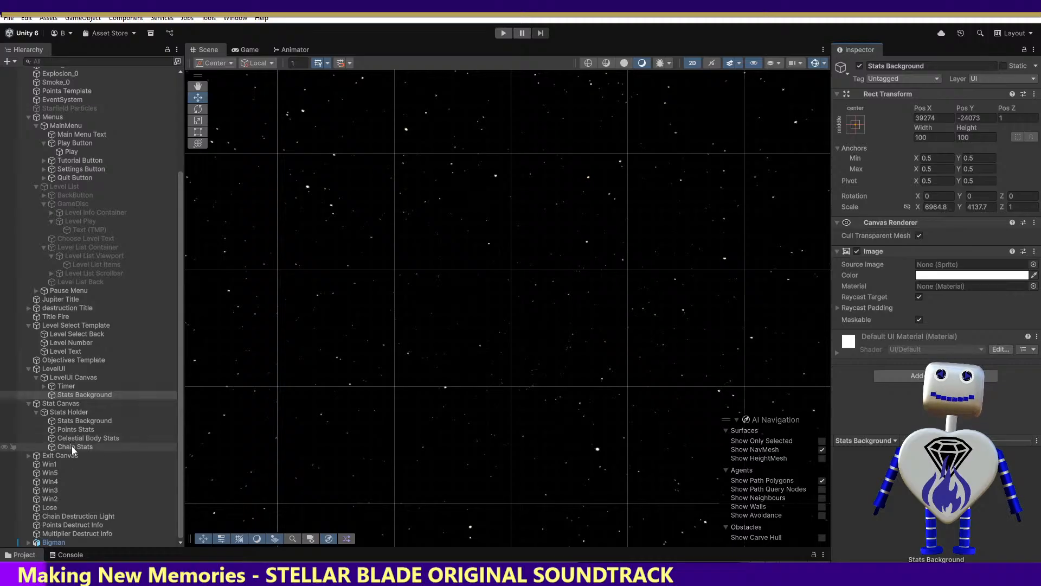
Step: Try to remove the Canvas Renderer from the Stats Background under LevelUI Canvas
{"action": "left_click", "coordinate": [79, 394]}
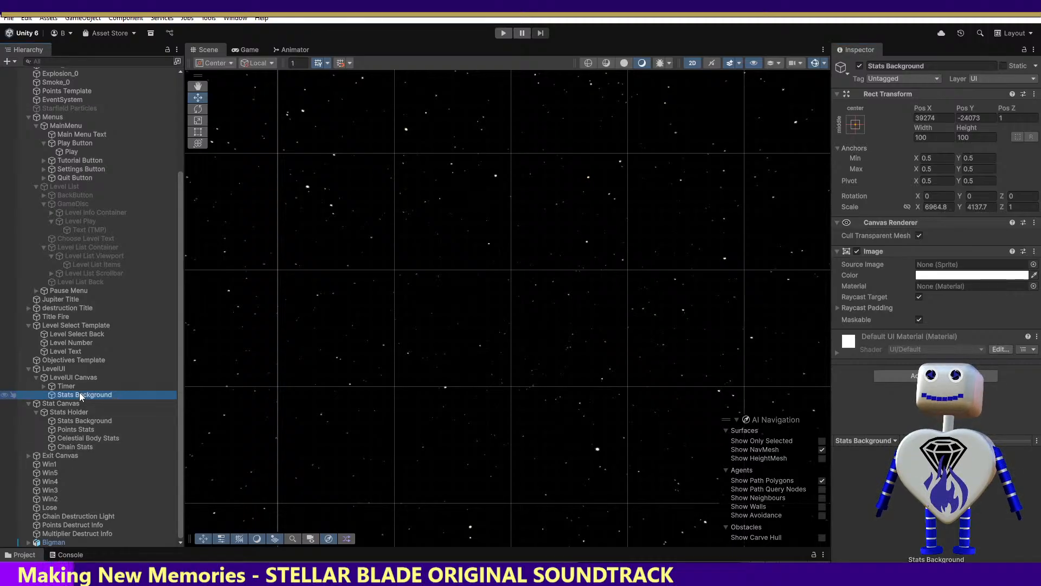
{"action": "left_click", "coordinate": [1035, 223]}
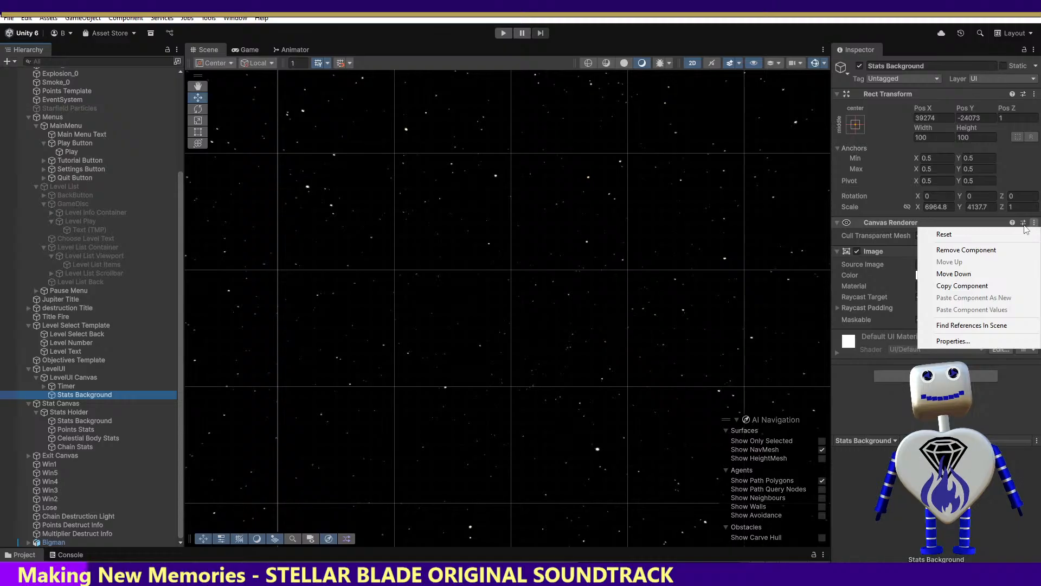
{"action": "left_click", "coordinate": [986, 250]}
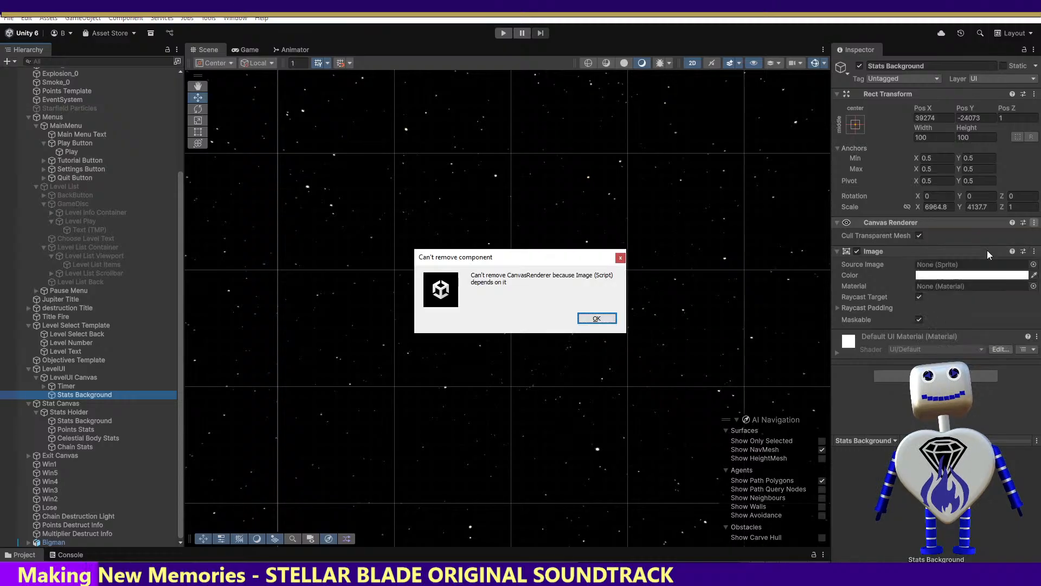
{"action": "left_click", "coordinate": [594, 318]}
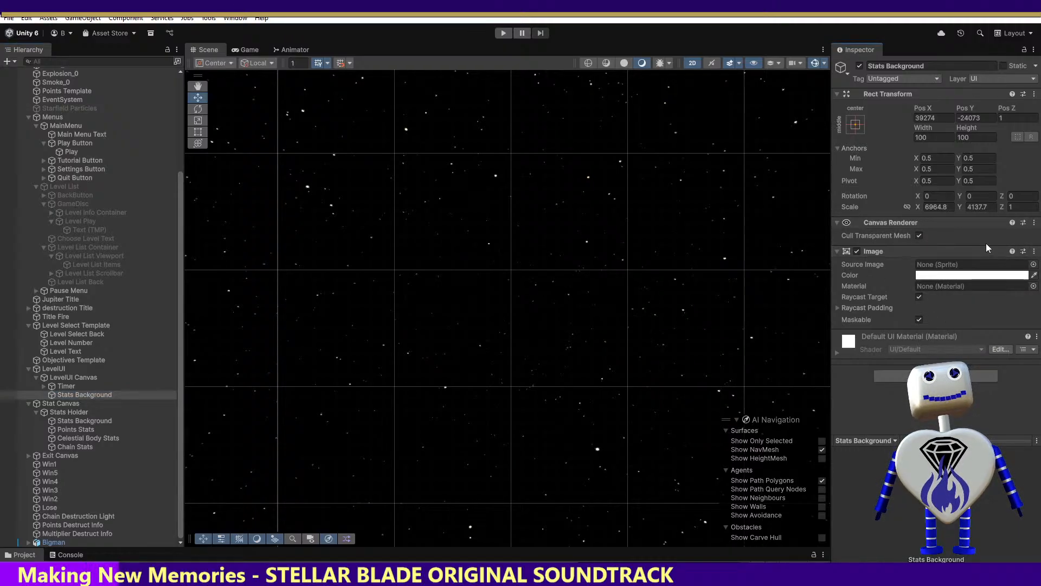
{"action": "left_click", "coordinate": [1034, 251]}
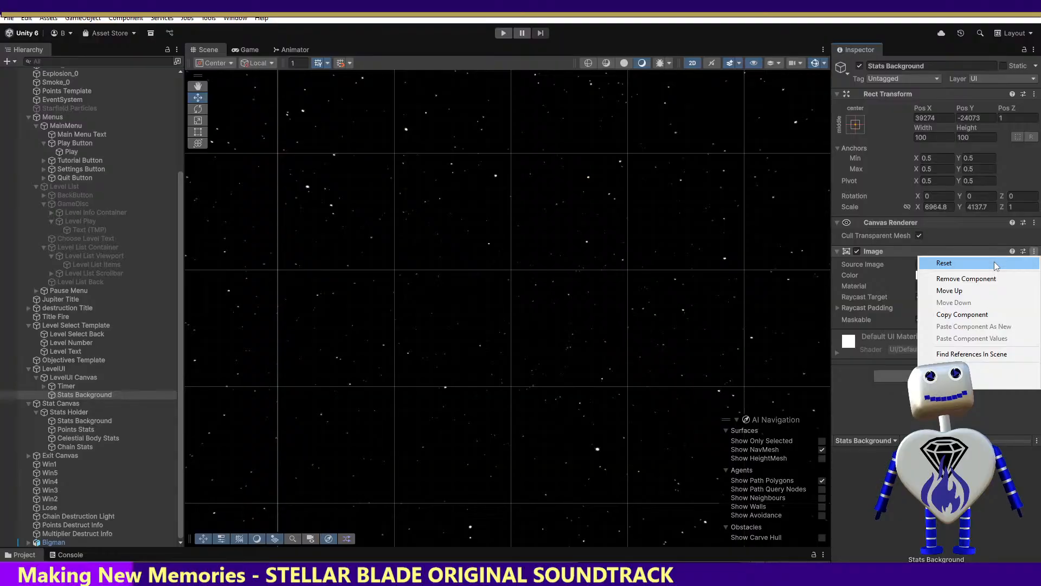
{"action": "left_click", "coordinate": [929, 424]}
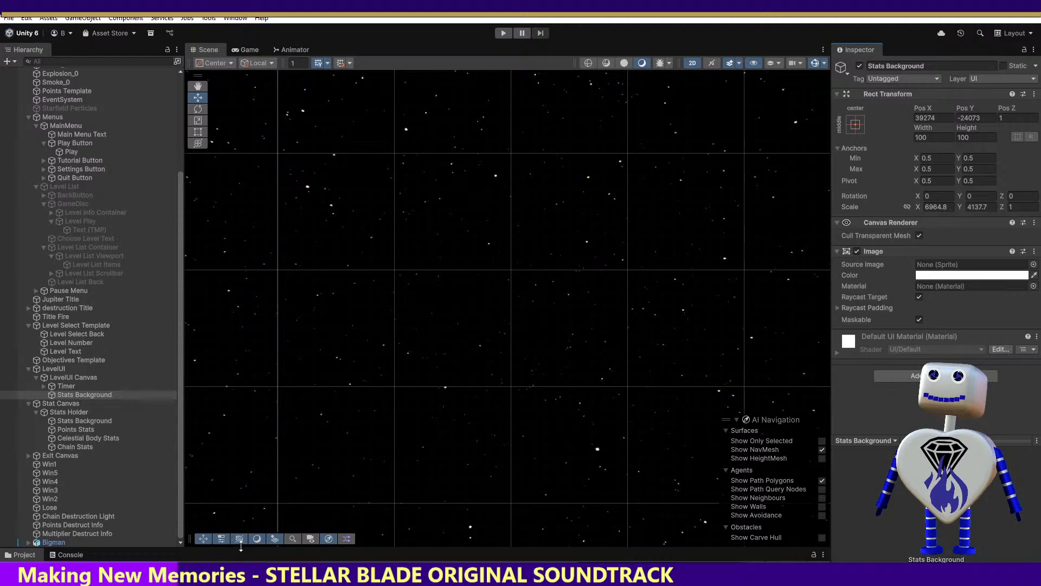
Step: Assign the base_0 sprite from the project's Images folder as the source image of the Stats Background
{"action": "left_click_drag", "start_coordinate": [240, 547], "coordinate": [269, 411]}
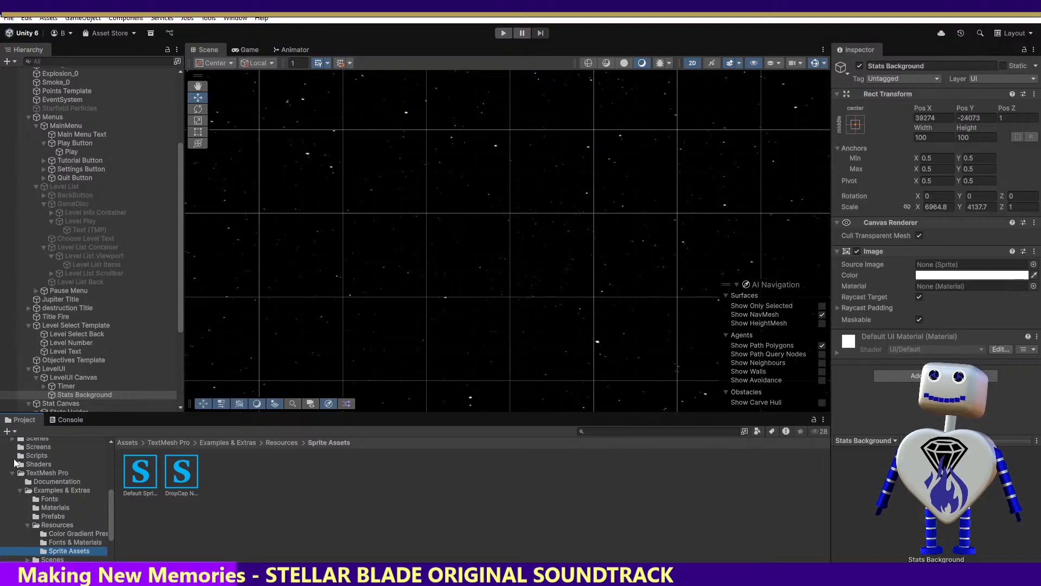
{"action": "left_click", "coordinate": [12, 473]}
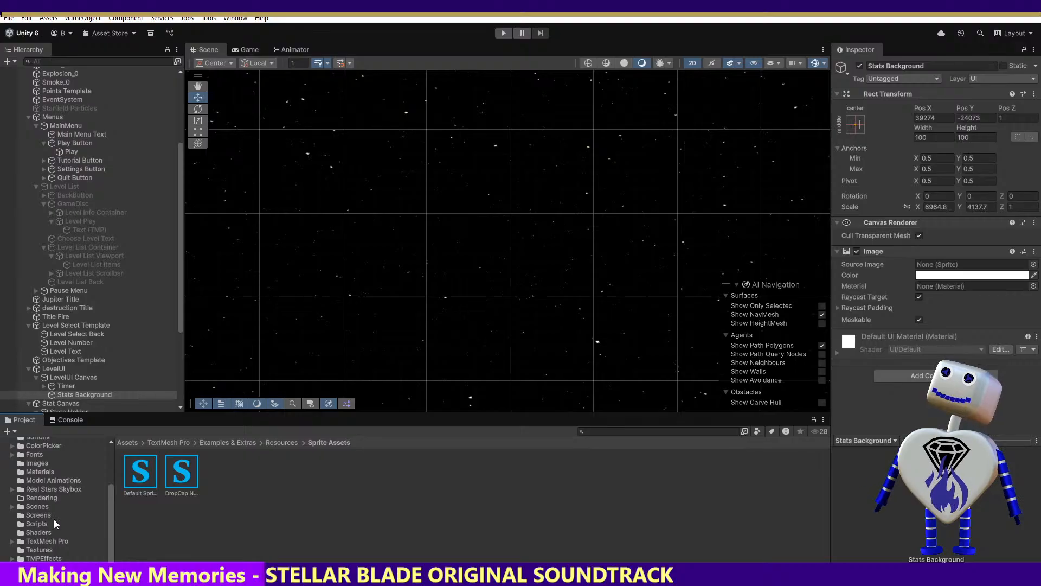
{"action": "mouse_move", "coordinate": [111, 489]}
{"action": "left_mouse_down"}
{"action": "mouse_move", "coordinate": [110, 447]}
{"action": "mouse_move", "coordinate": [109, 481]}
{"action": "left_mouse_up"}
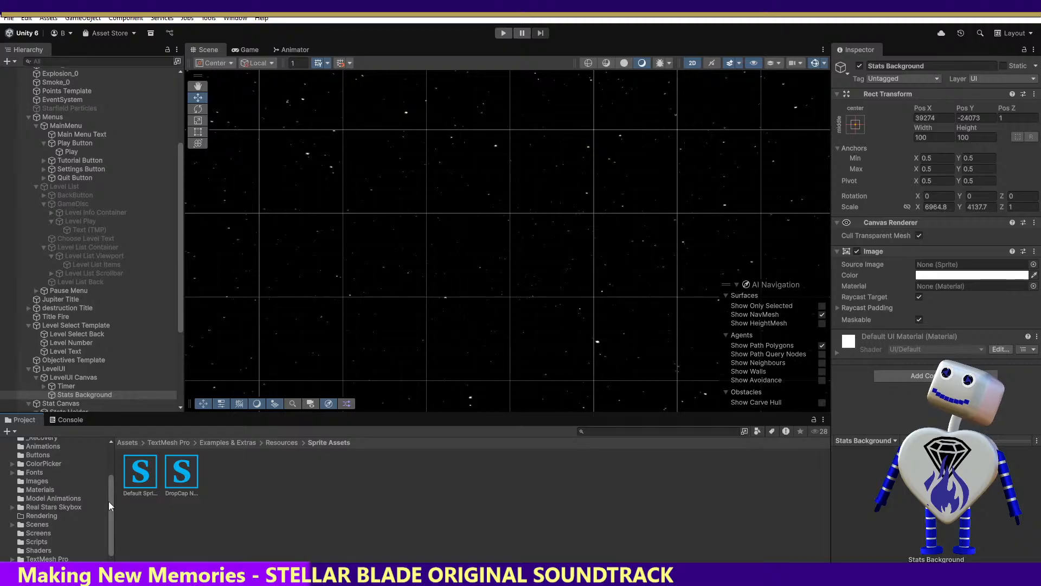
{"action": "left_click_drag", "start_coordinate": [111, 499], "coordinate": [110, 497]}
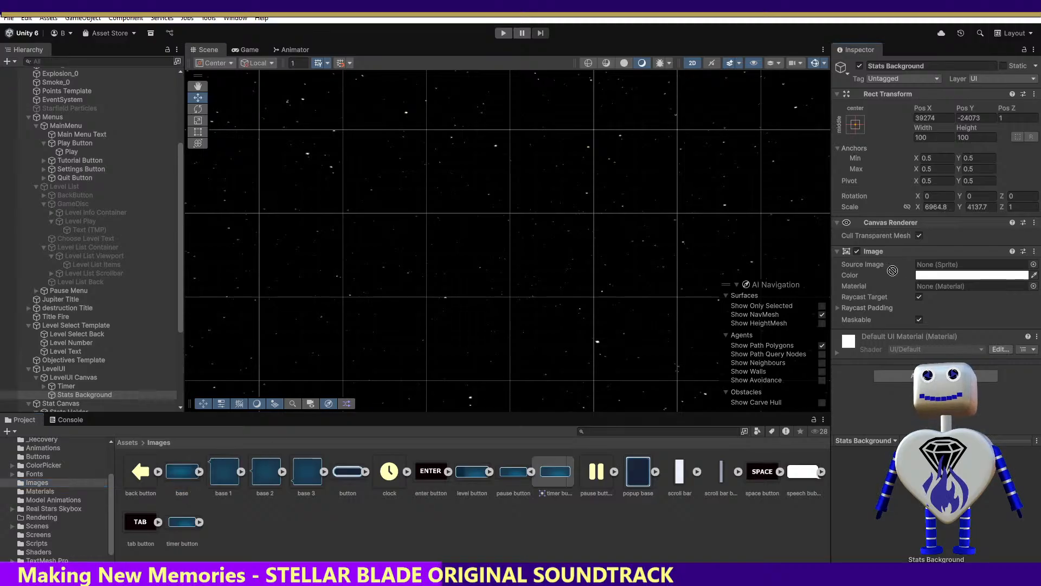
{"action": "left_click_drag", "start_coordinate": [892, 270], "coordinate": [922, 265]}
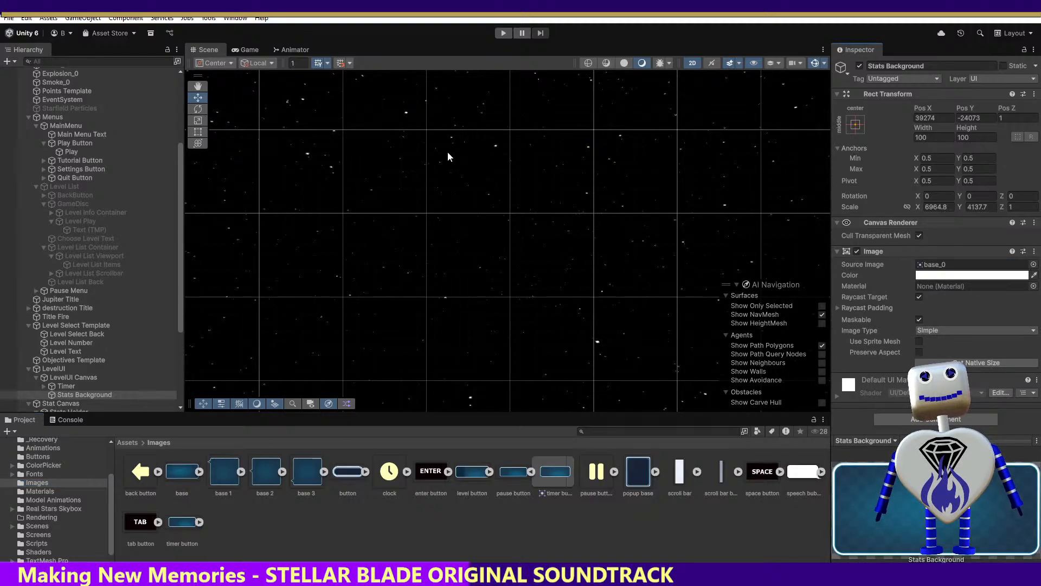
Step: Run the game and set the Stats Background's X and Y scale to 1
{"action": "left_click", "coordinate": [503, 33]}
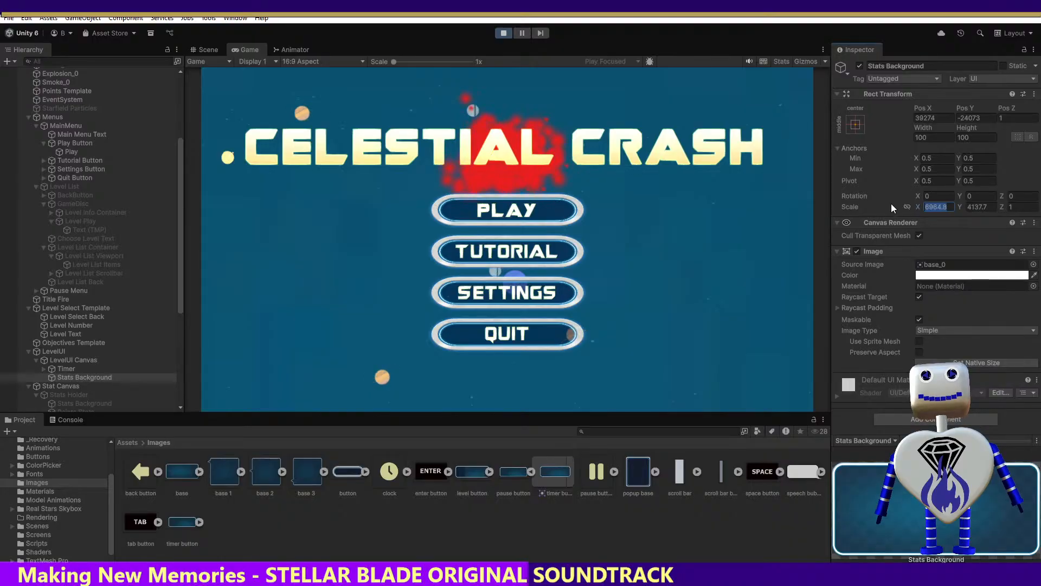
{"action": "type", "text": "1"}
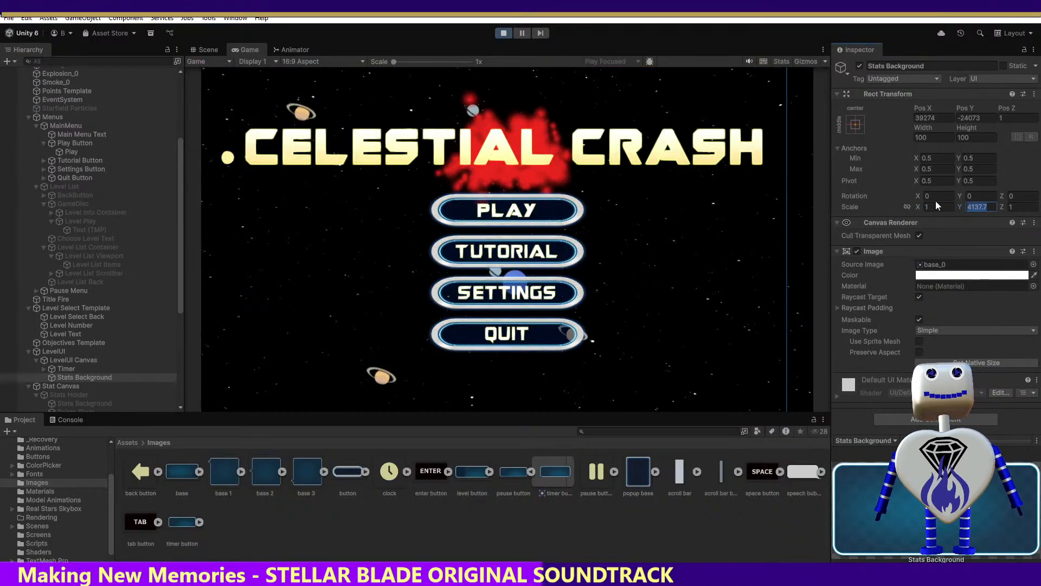
{"action": "key", "text": "Tab"}
{"action": "type", "text": "1"}
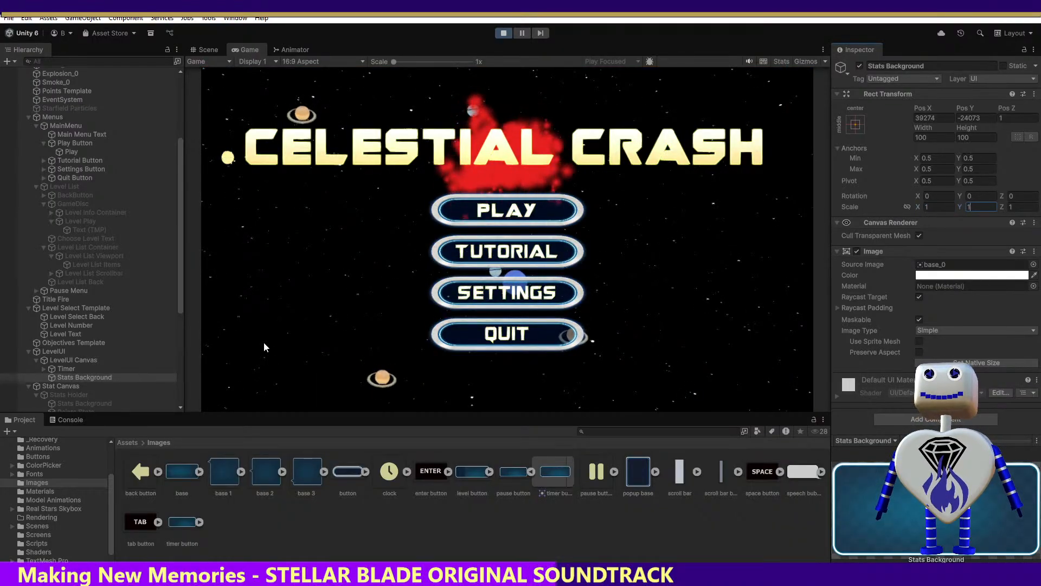
Step: Start level 1 from the level list to check the objective text with the rescaled background
{"action": "left_click", "coordinate": [473, 222]}
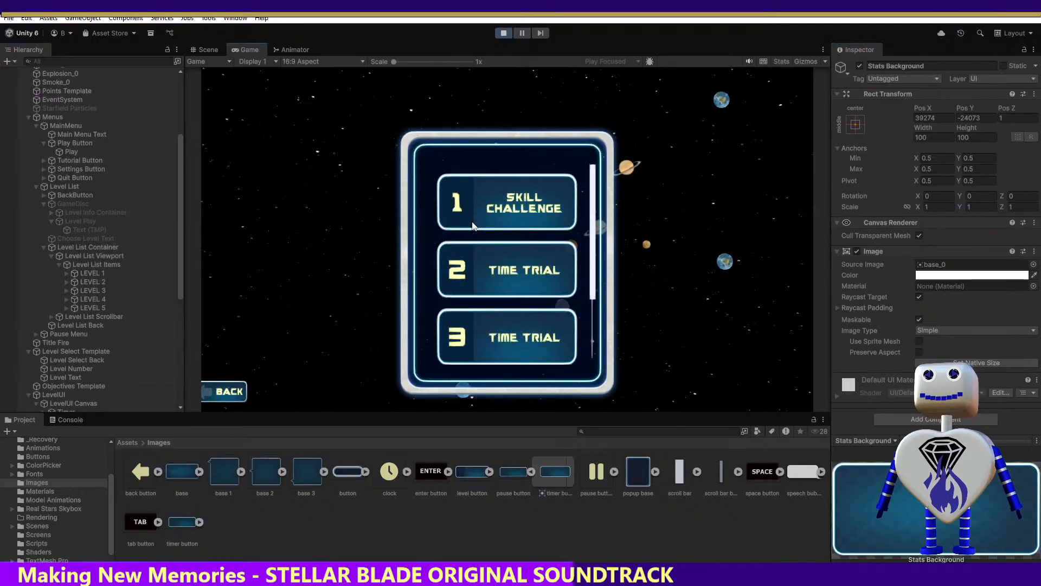
{"action": "left_click", "coordinate": [557, 217]}
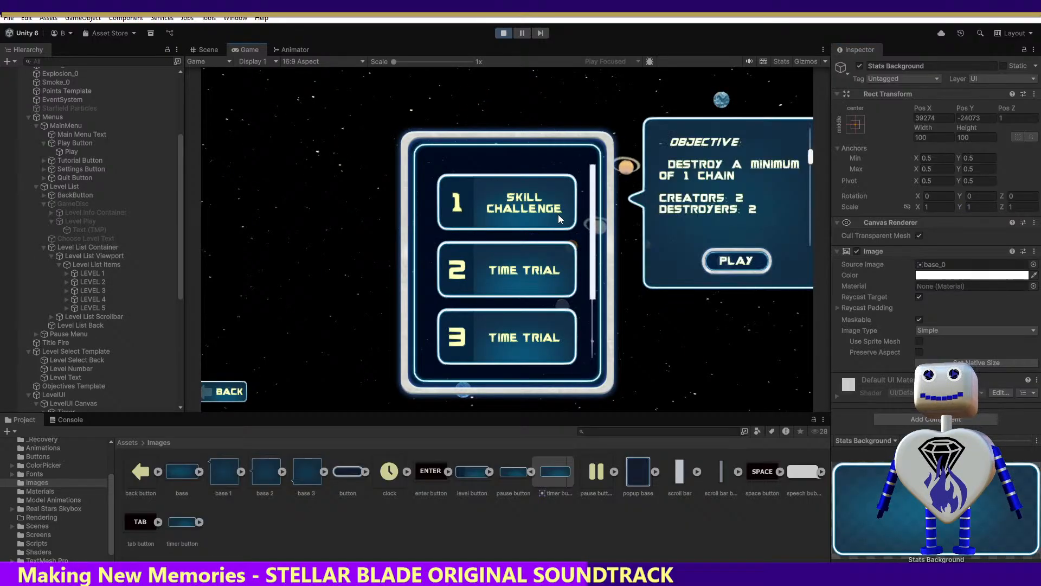
{"action": "left_click", "coordinate": [724, 271]}
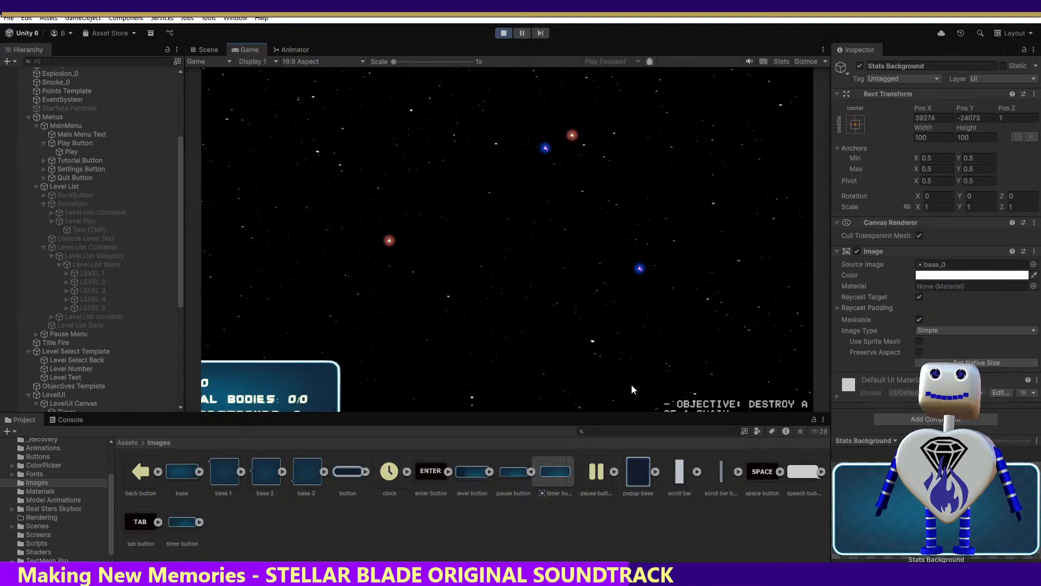
Step: Frame the LevelUI Canvas's Stats Background in the Scene view and inspect its transform alongside the CHAIN_COUNT text's
{"action": "left_click", "coordinate": [212, 49]}
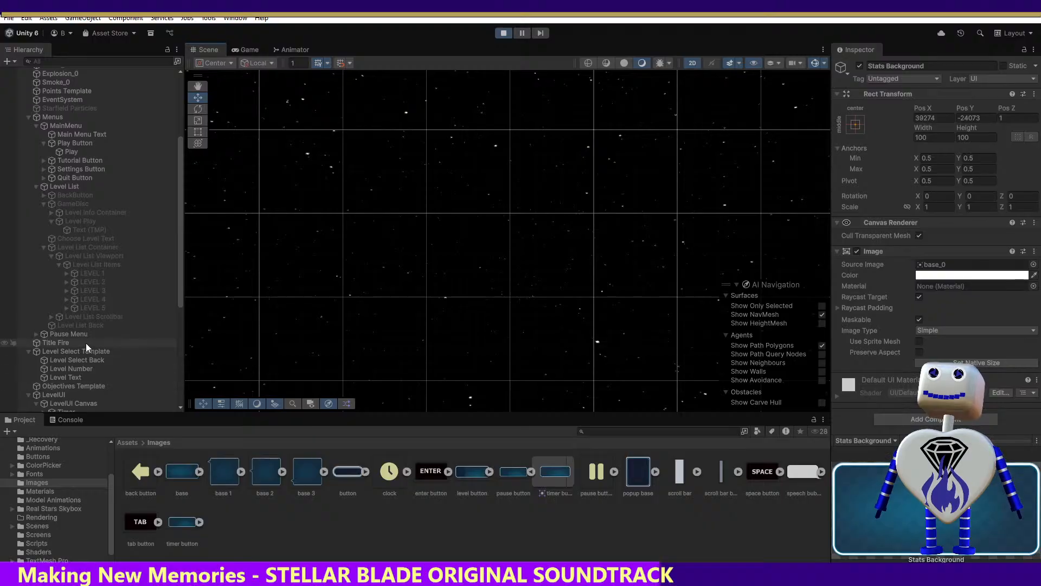
{"action": "left_click_drag", "start_coordinate": [176, 279], "coordinate": [182, 329]}
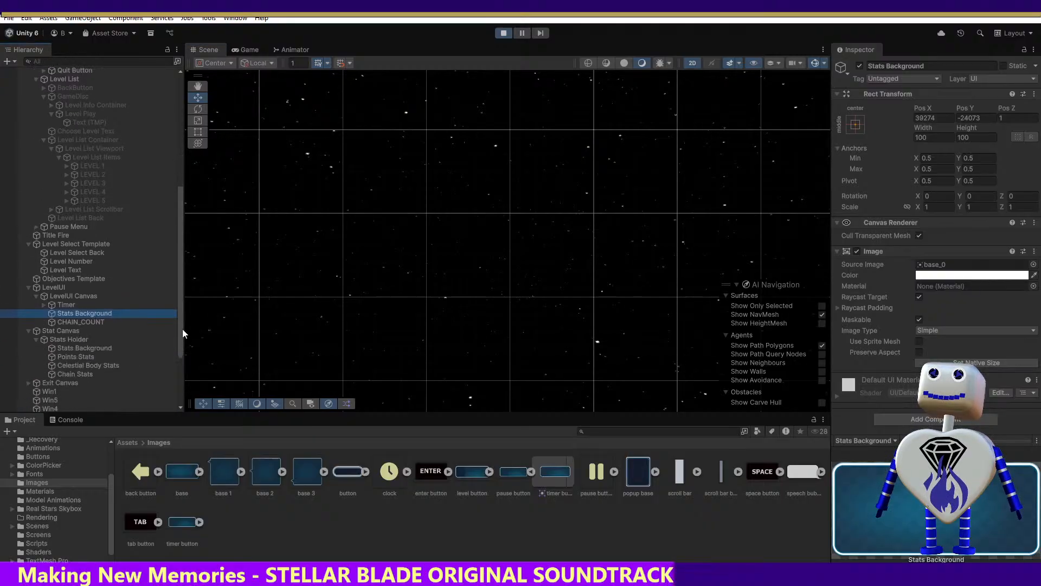
{"action": "double_click", "coordinate": [64, 311]}
{"action": "left_click", "coordinate": [64, 310]}
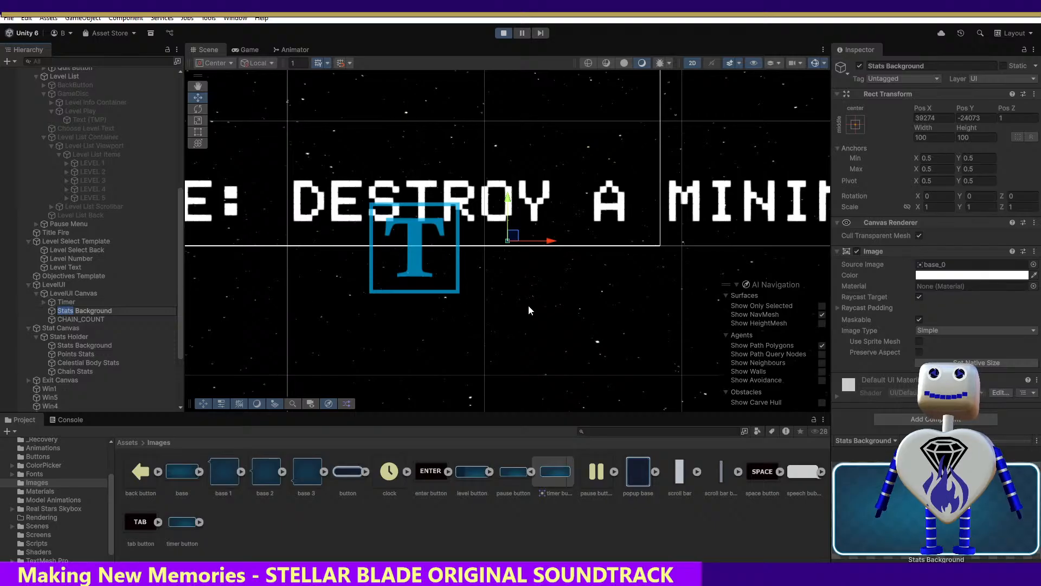
{"action": "left_click", "coordinate": [931, 207]}
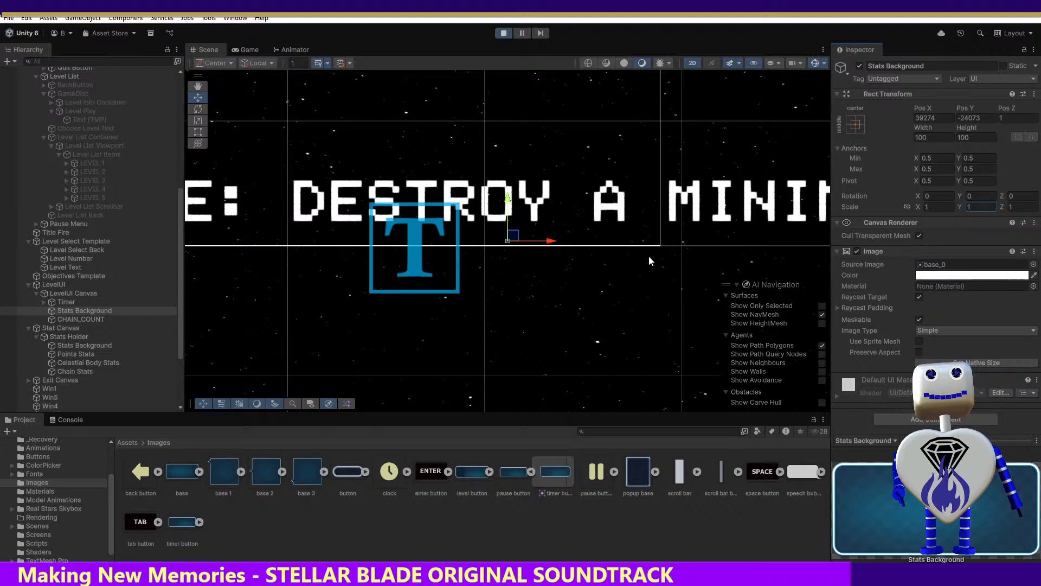
{"action": "left_click", "coordinate": [65, 319]}
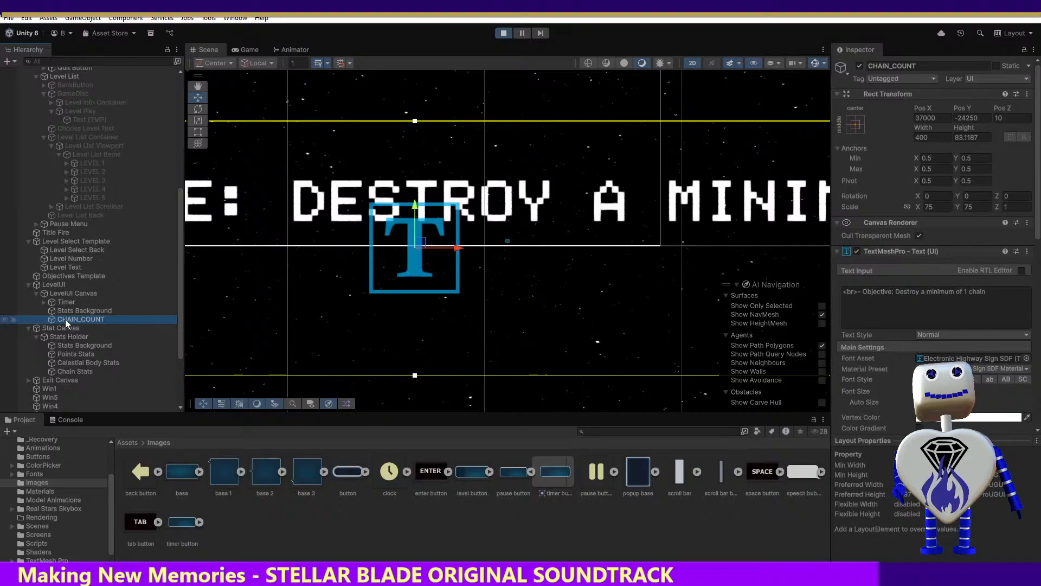
Step: Set the X and Y scale of the Stats Background under LevelUI Canvas to 100 while the game runs
{"action": "left_click", "coordinate": [68, 311]}
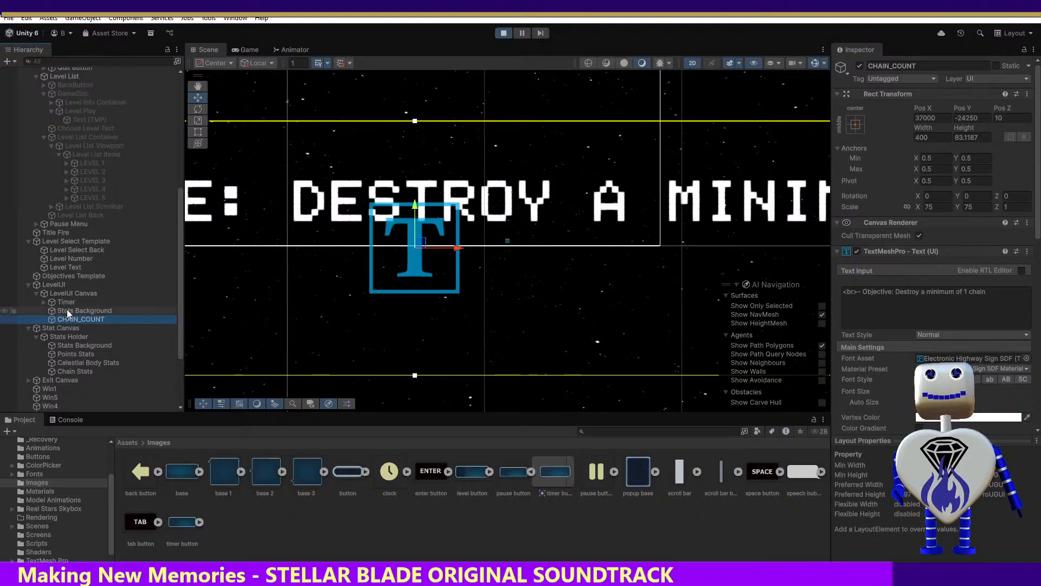
{"action": "double_click", "coordinate": [67, 310]}
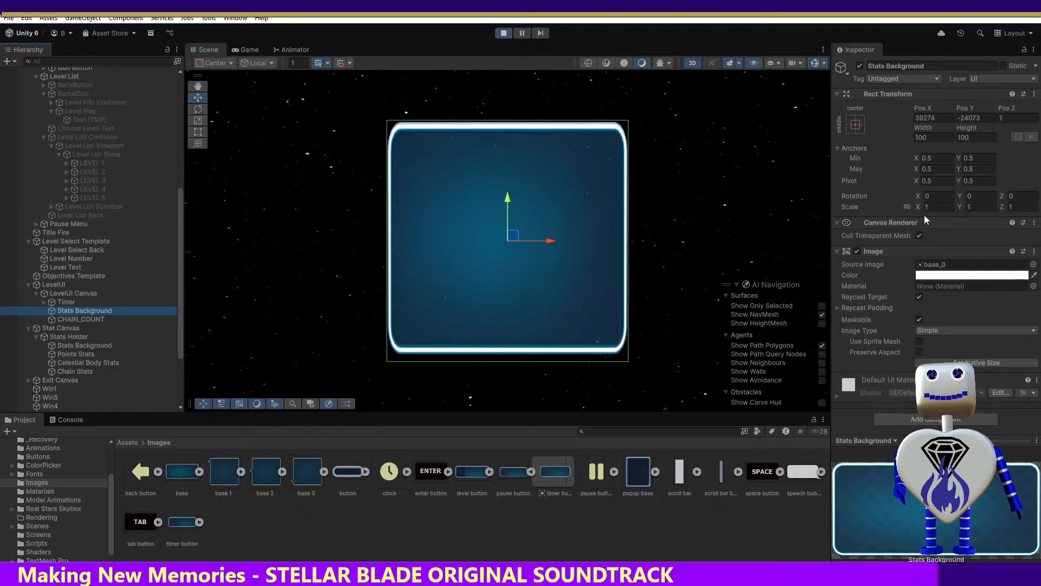
{"action": "type", "text": "100"}
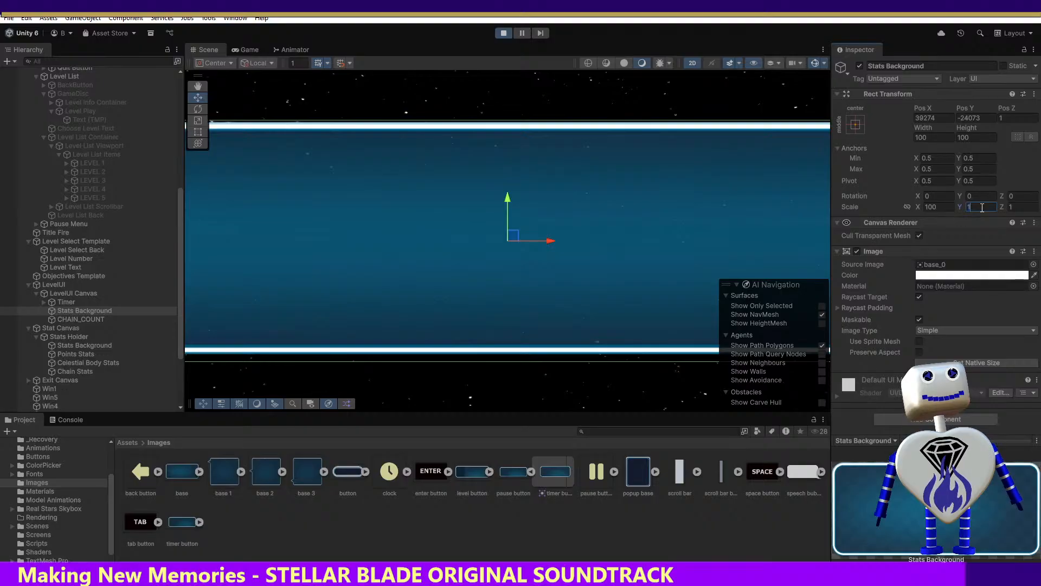
{"action": "type", "text": "100"}
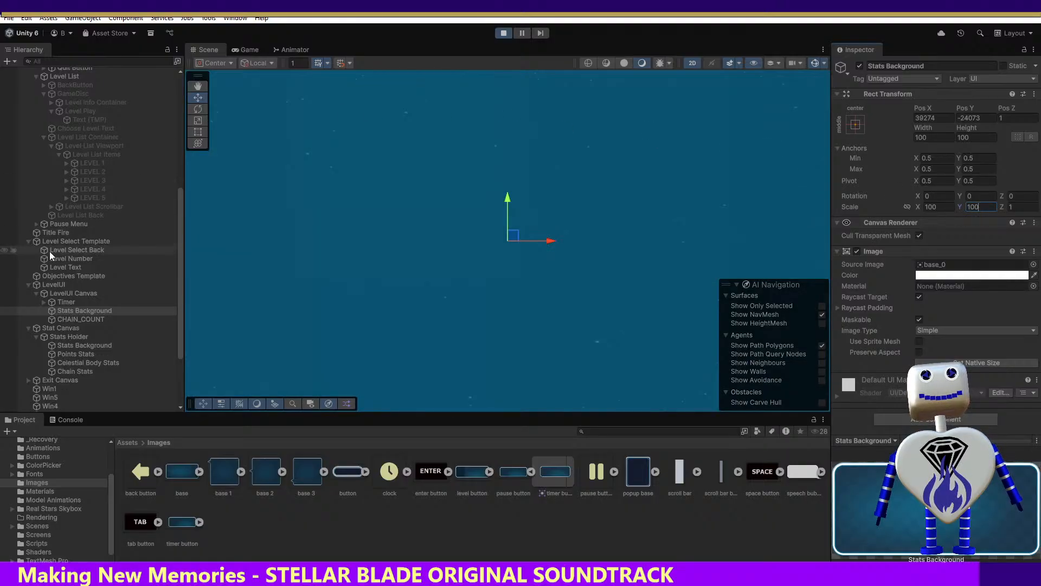
Step: Compare the transform and canvas settings of LevelUI and its canvas with those of Stat Canvas and its Stats Background
{"action": "left_click", "coordinate": [57, 291]}
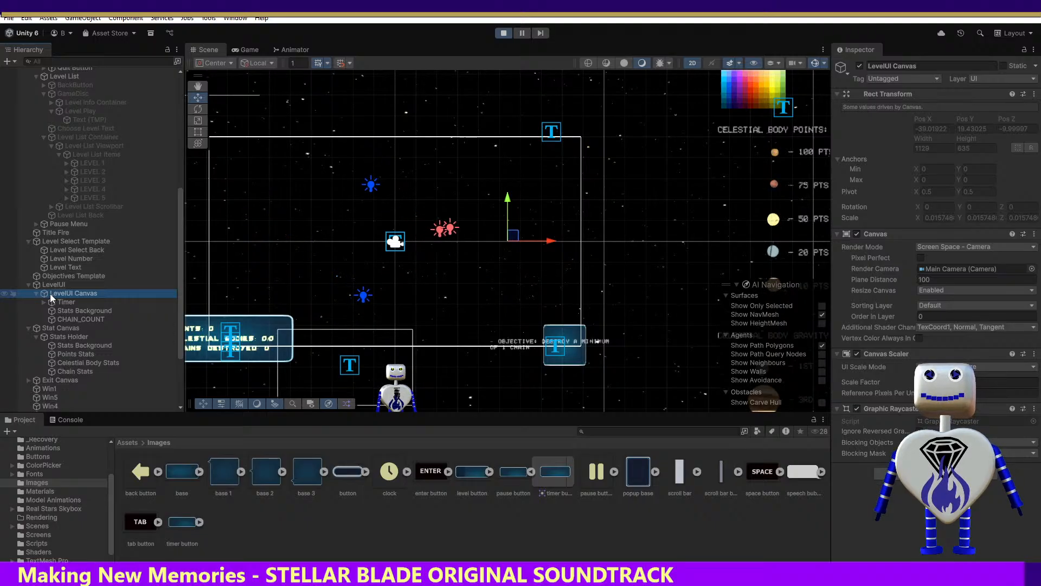
{"action": "left_click", "coordinate": [65, 344]}
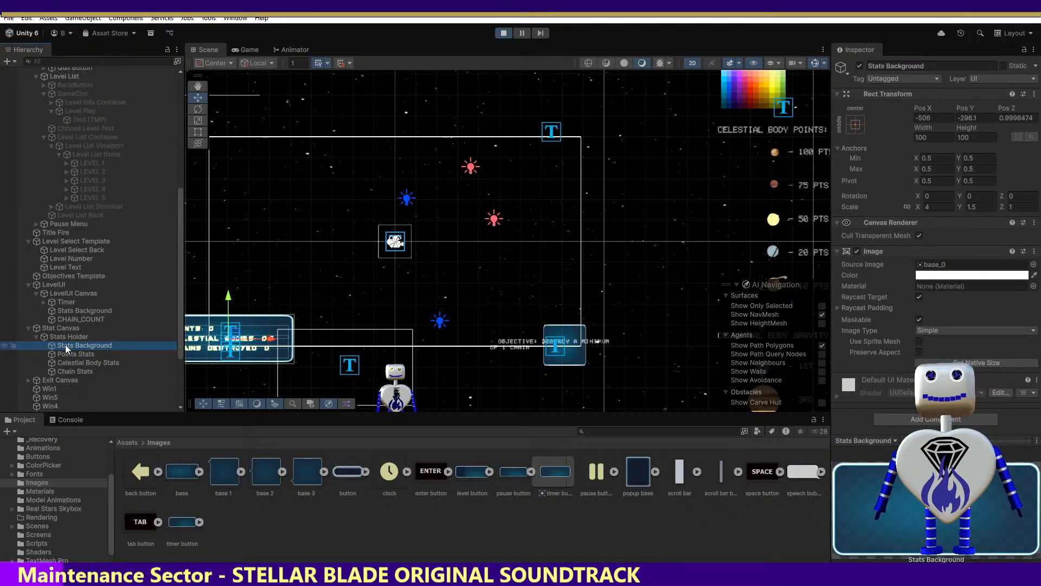
{"action": "left_click", "coordinate": [54, 294]}
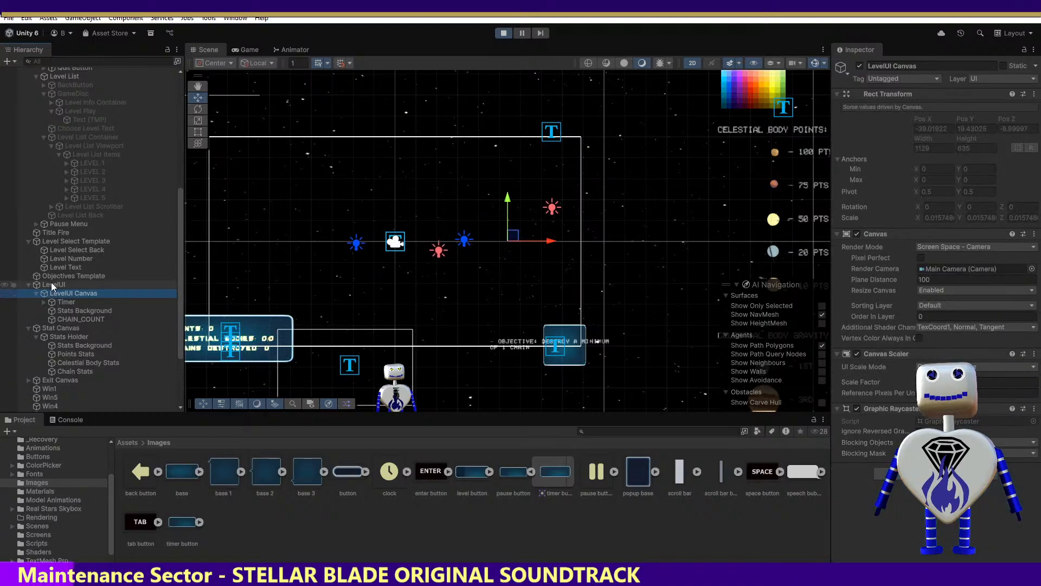
{"action": "left_click", "coordinate": [51, 282]}
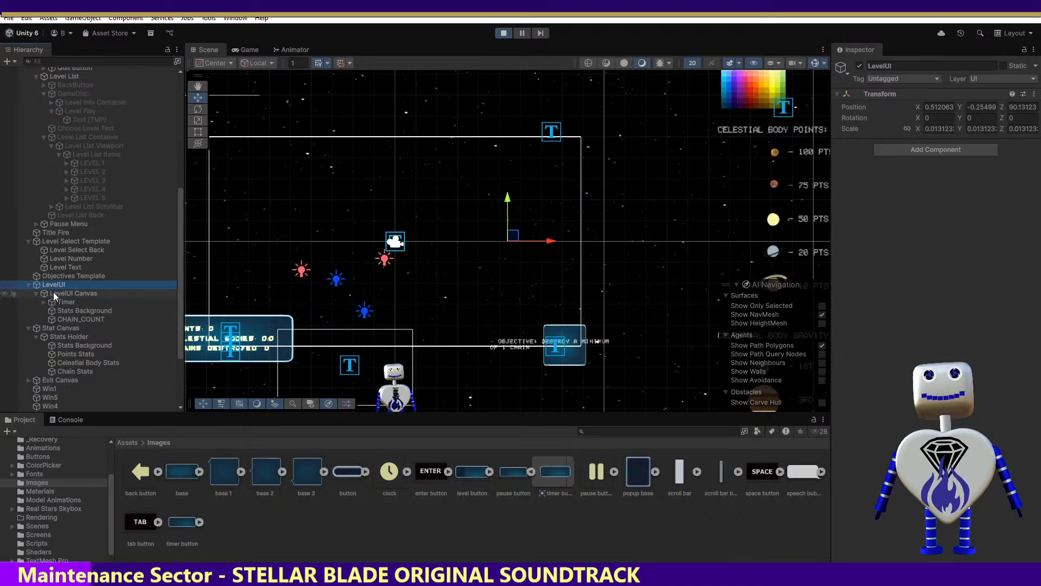
{"action": "left_click", "coordinate": [44, 328]}
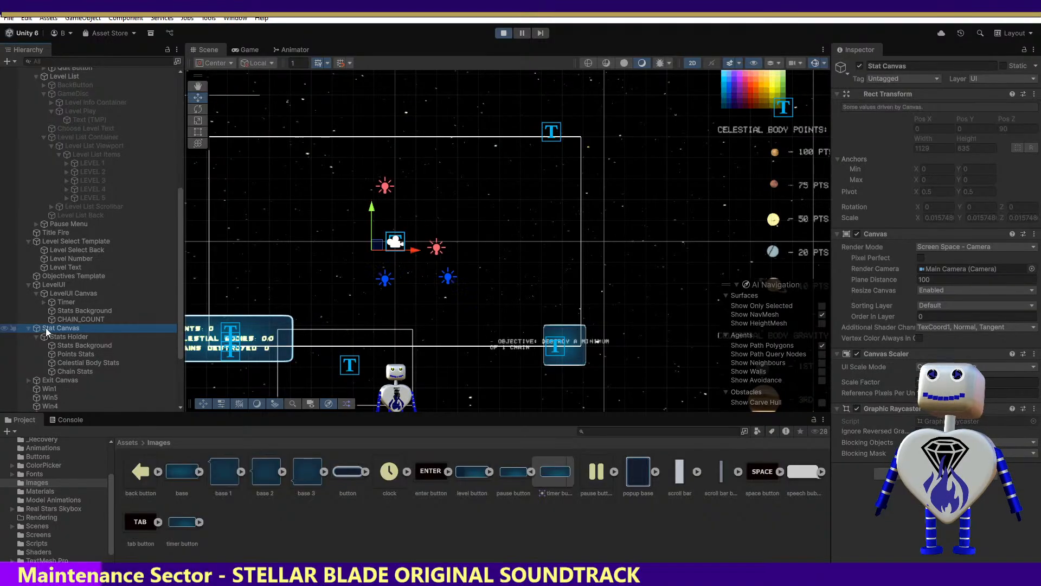
Step: Select LevelUI and consult the info screen.png mockup for the intended stats and objective panel layout
{"action": "left_click", "coordinate": [54, 285]}
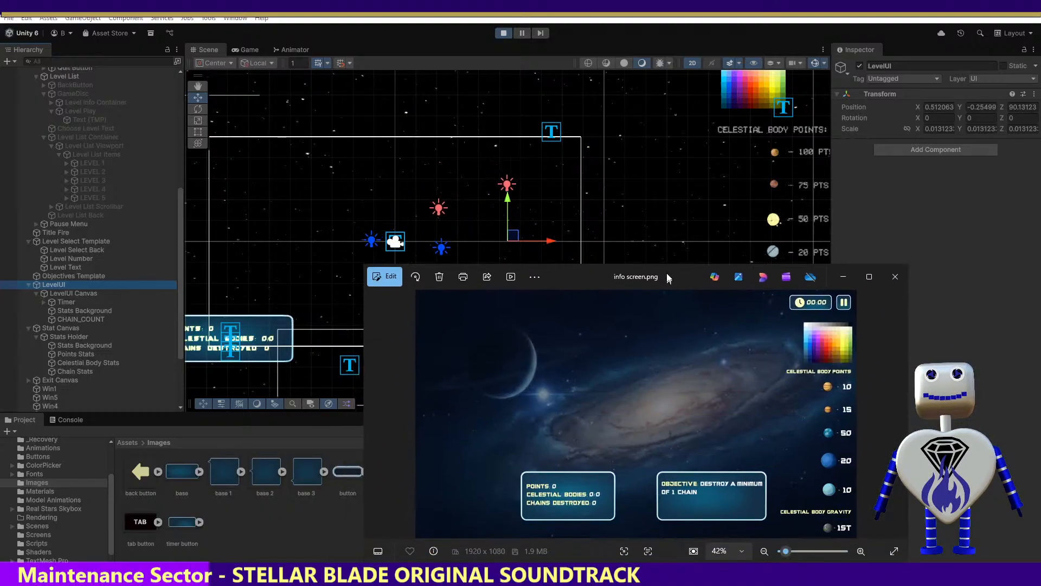
{"action": "left_click_drag", "start_coordinate": [666, 272], "coordinate": [666, 263]}
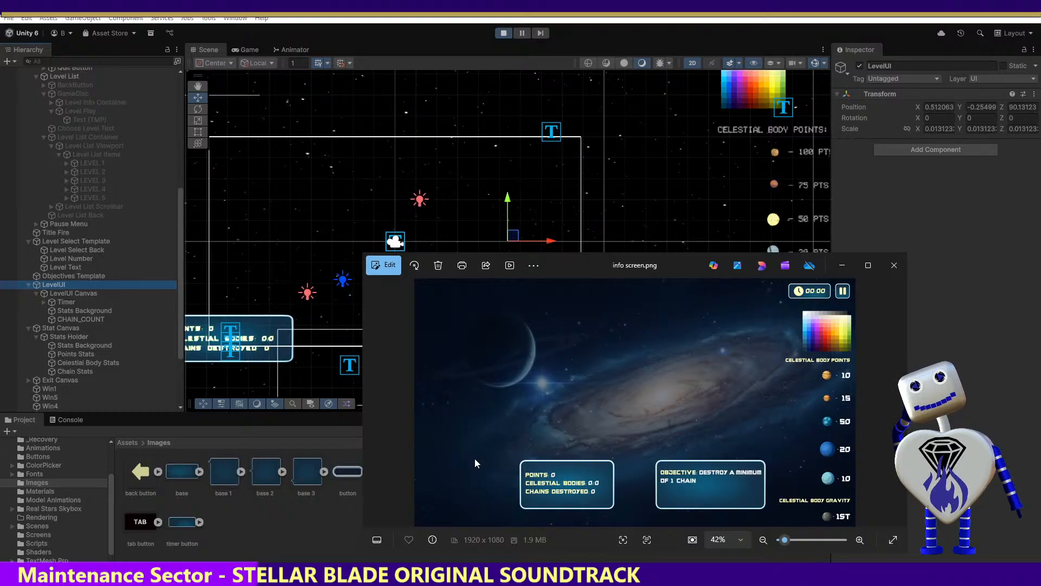
{"action": "left_click", "coordinate": [901, 265]}
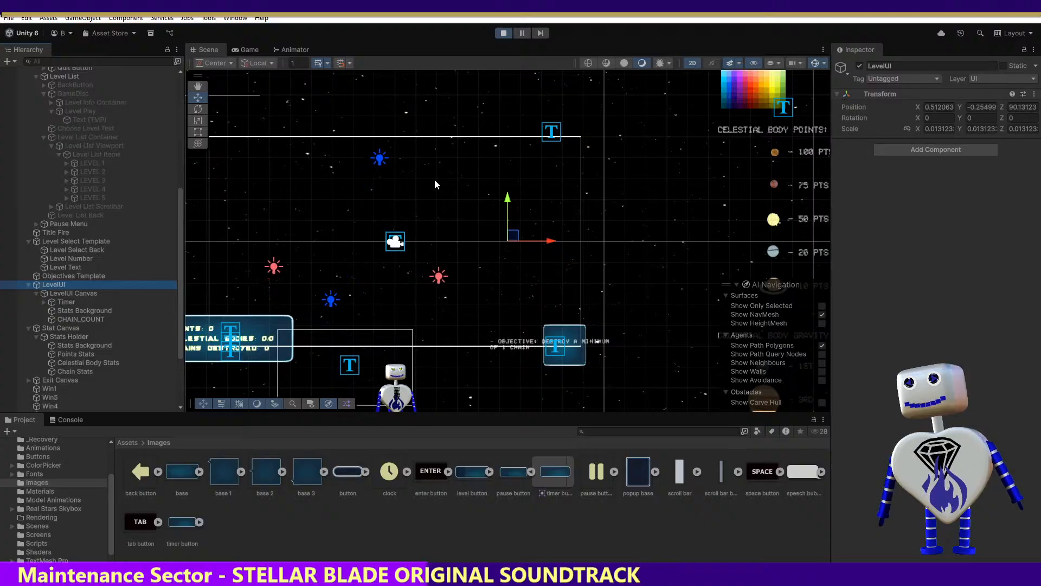
Step: Stop the game and set the Objectives Template's font asset to Guardians SDF Original
{"action": "left_click", "coordinate": [504, 32]}
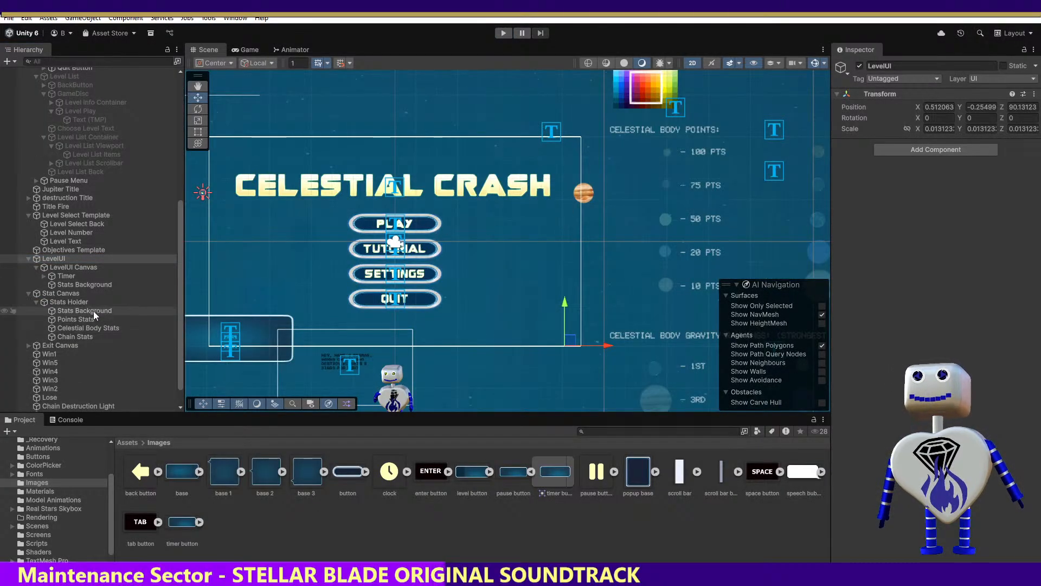
{"action": "left_click", "coordinate": [70, 283]}
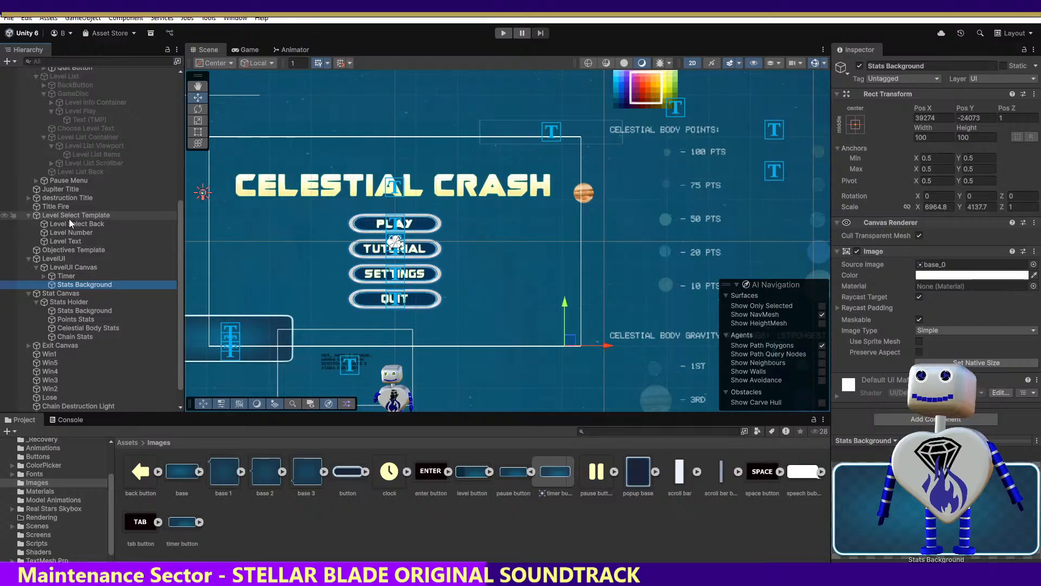
{"action": "left_click", "coordinate": [77, 249]}
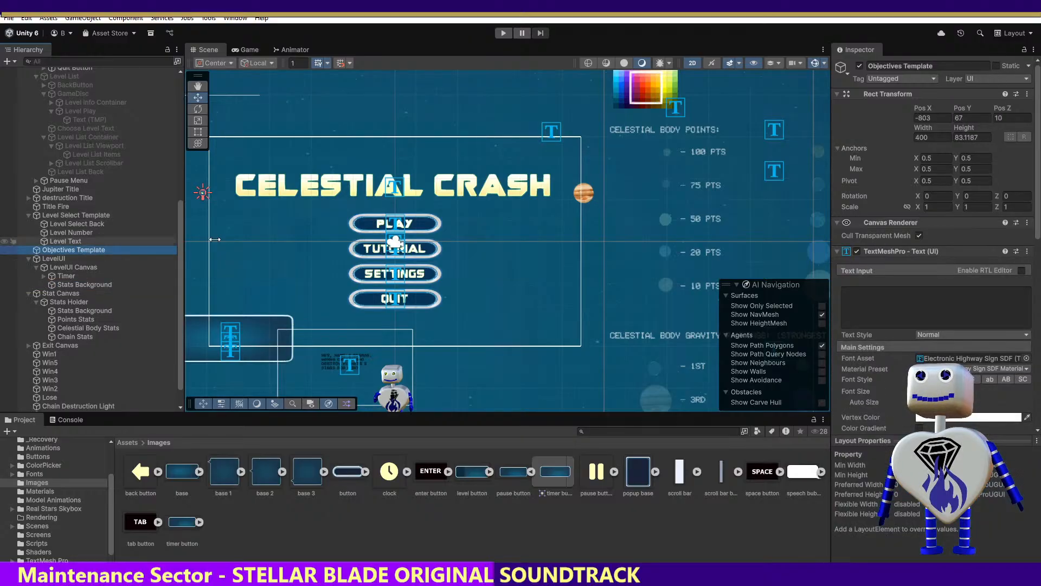
{"action": "left_click", "coordinate": [1027, 359]}
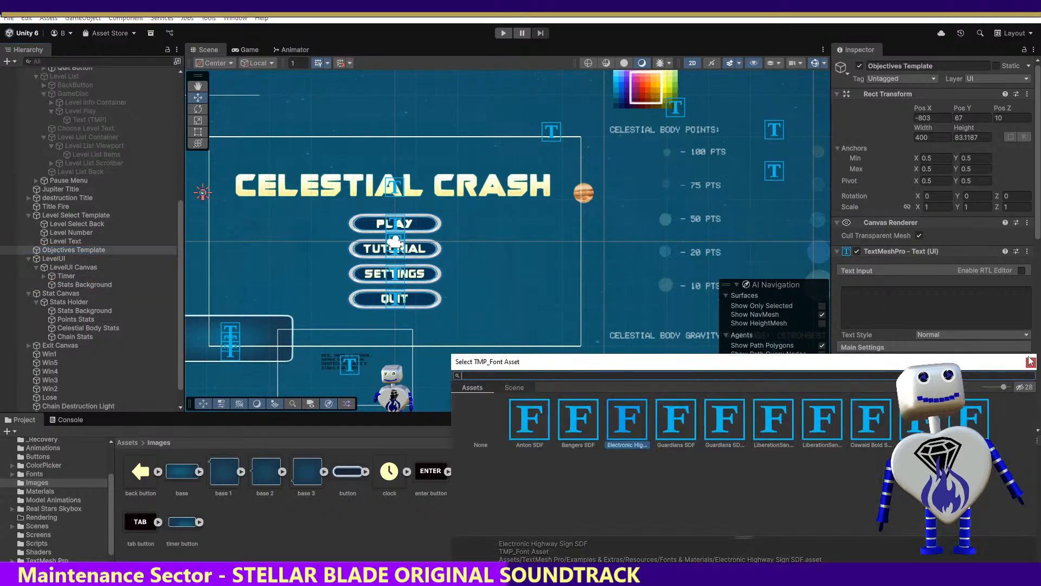
{"action": "double_click", "coordinate": [739, 419]}
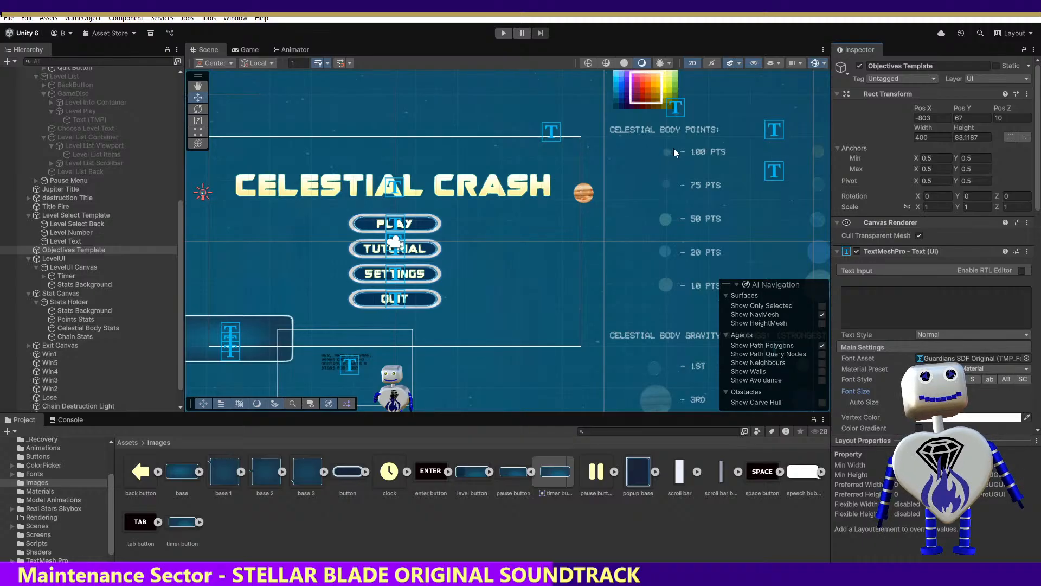
Step: Run the game, start level 1 and check the objective text's new font in the Game and Scene views
{"action": "left_click", "coordinate": [502, 37]}
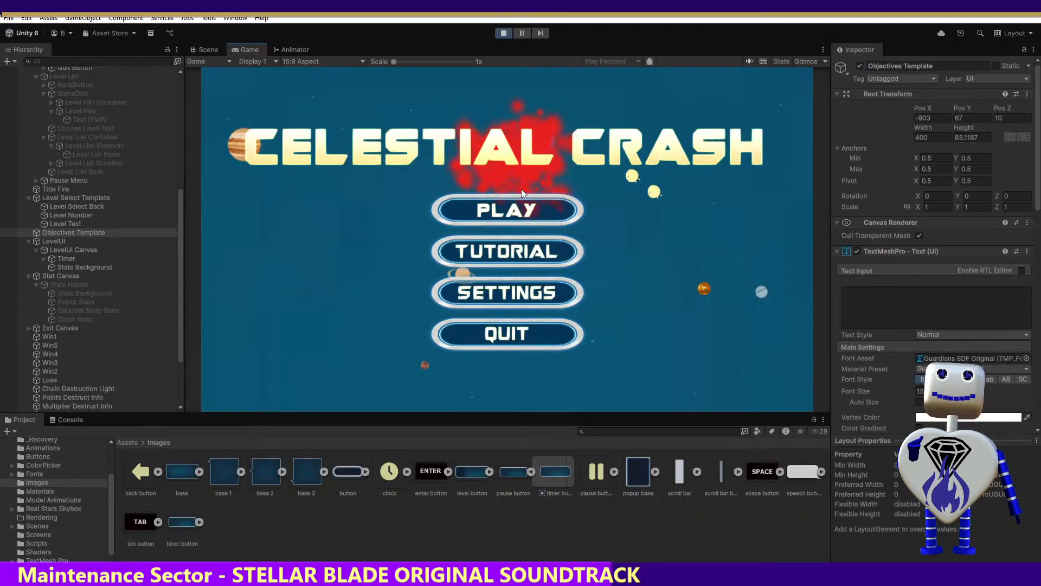
{"action": "left_click", "coordinate": [524, 208]}
{"action": "left_click", "coordinate": [545, 206]}
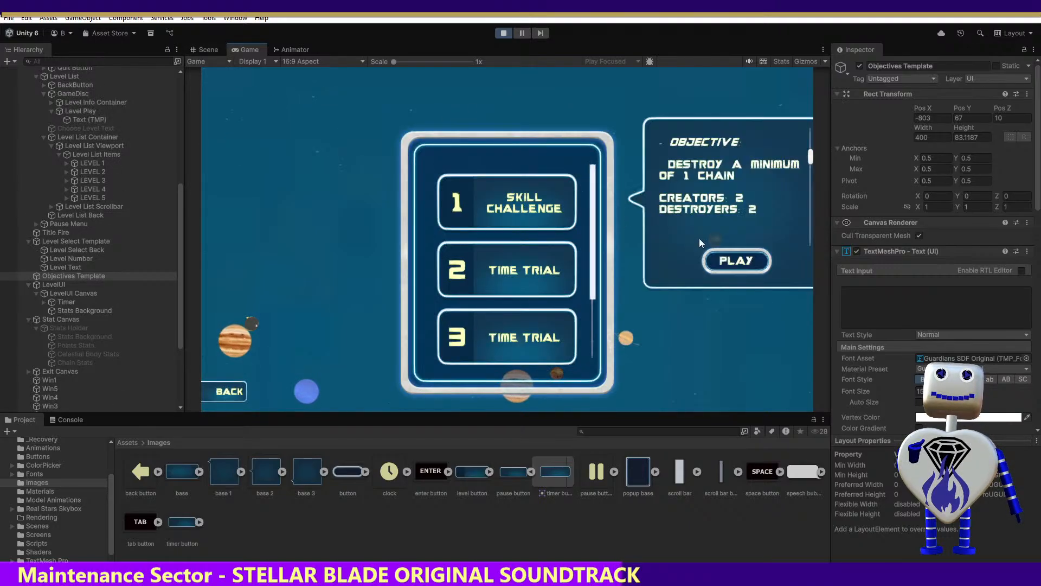
{"action": "left_click", "coordinate": [737, 262]}
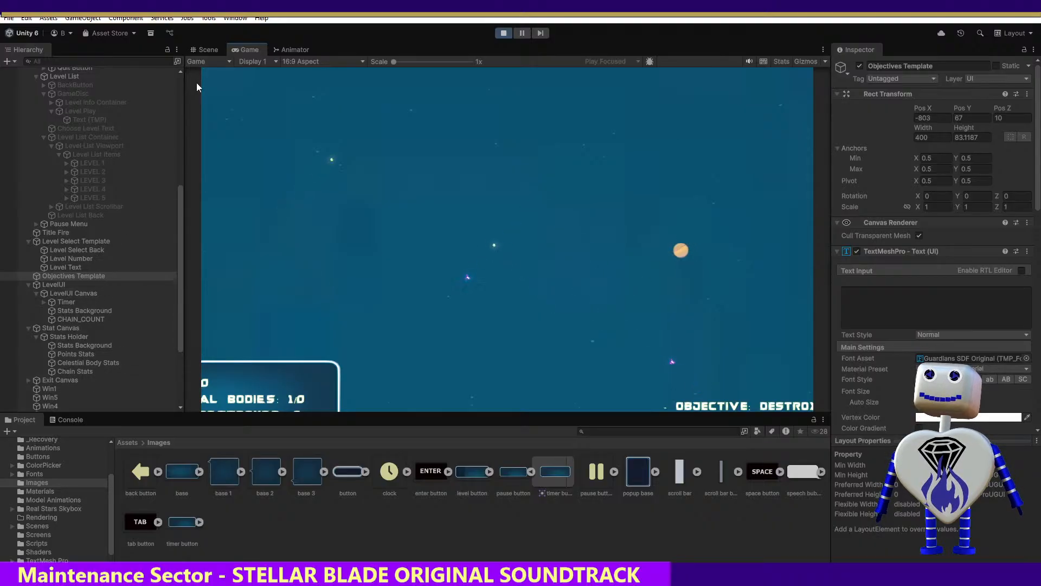
{"action": "double_click", "coordinate": [206, 50]}
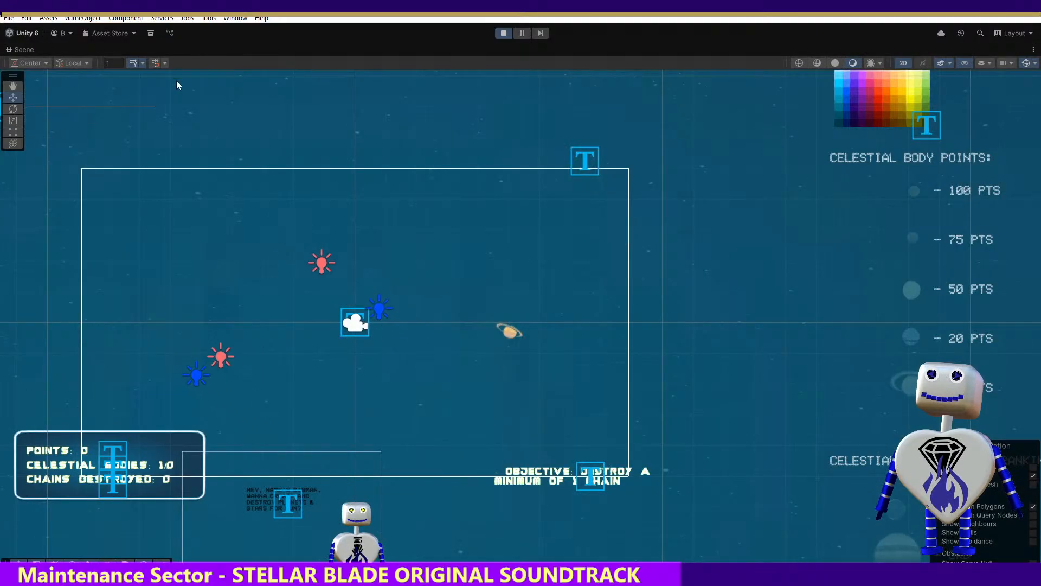
{"action": "double_click", "coordinate": [18, 50]}
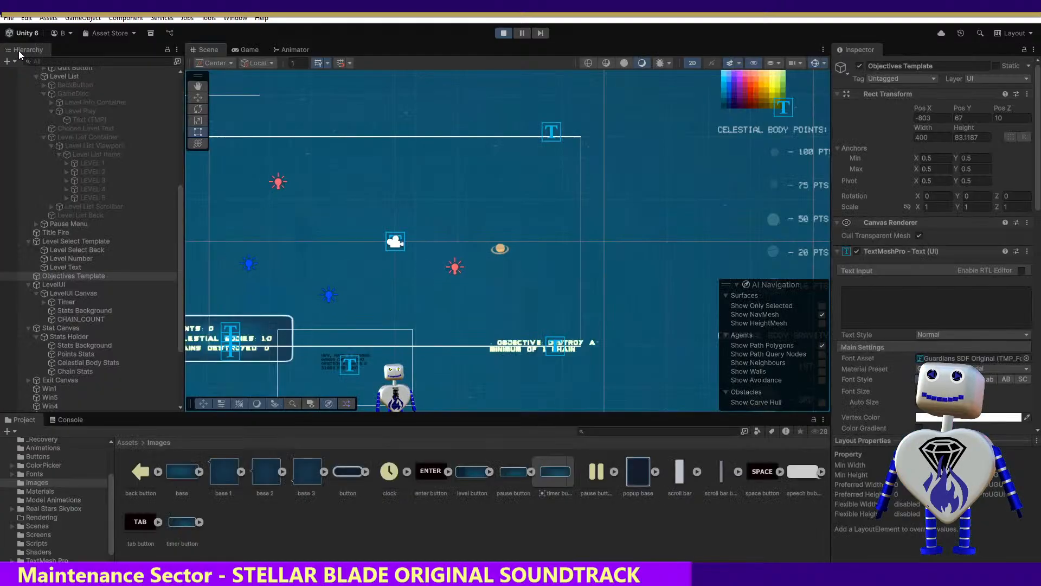
Step: Set the X and Y scale of the Stats Background under LevelUI Canvas to 50 in the running level
{"action": "left_click", "coordinate": [82, 310]}
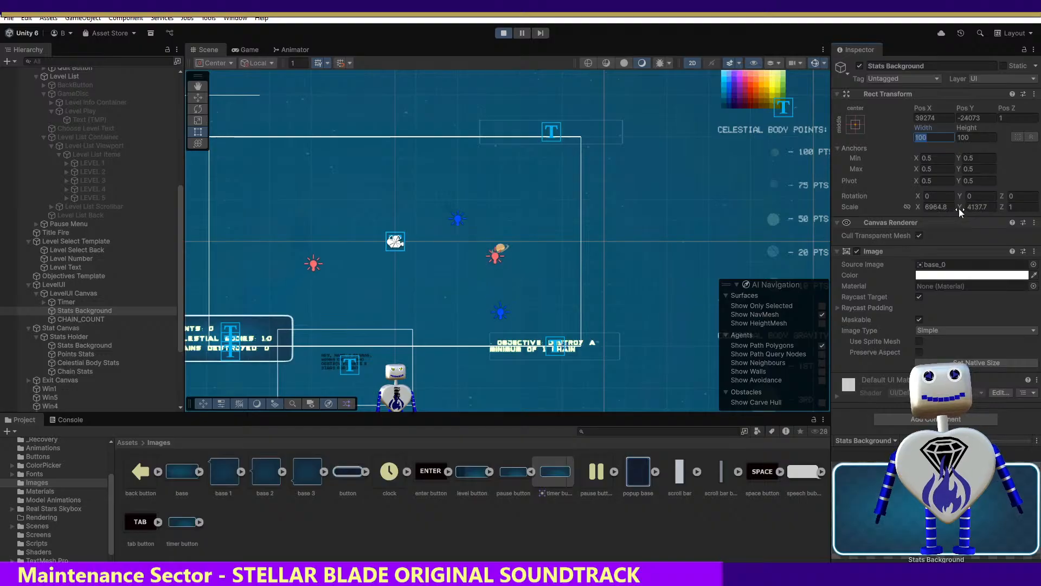
{"action": "left_click", "coordinate": [916, 207]}
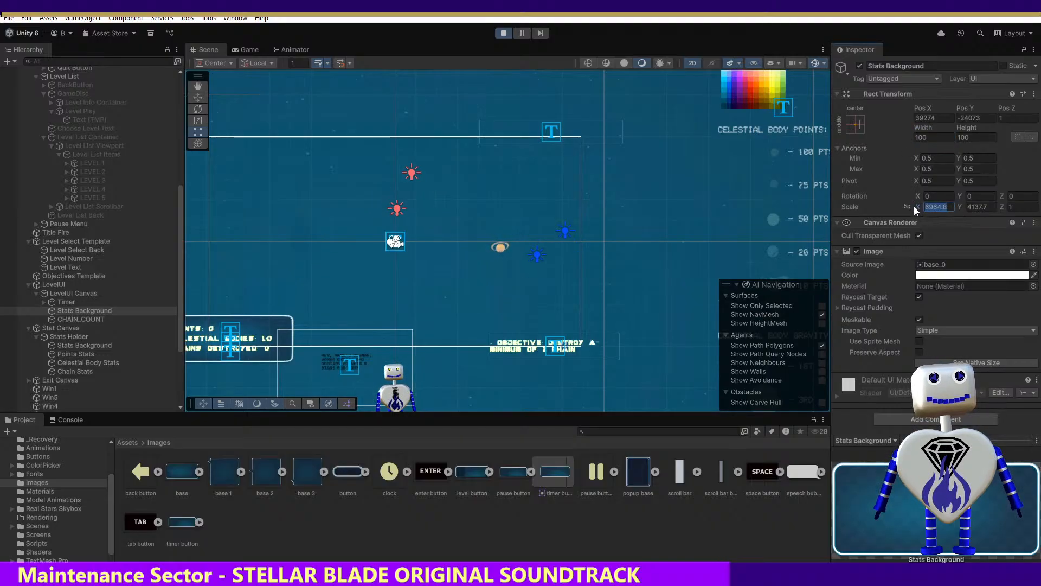
{"action": "type", "text": "50"}
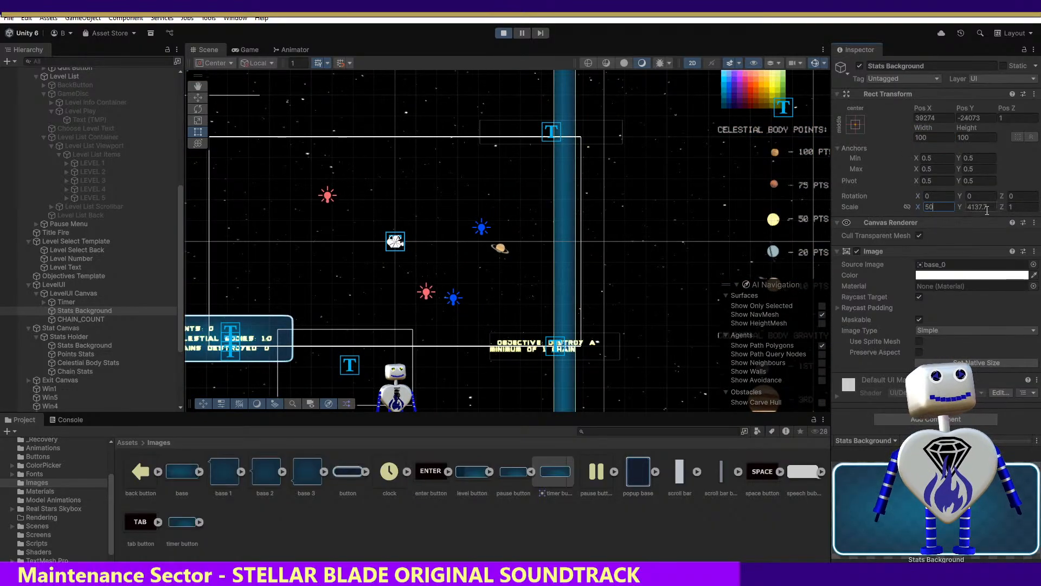
{"action": "type", "text": "50"}
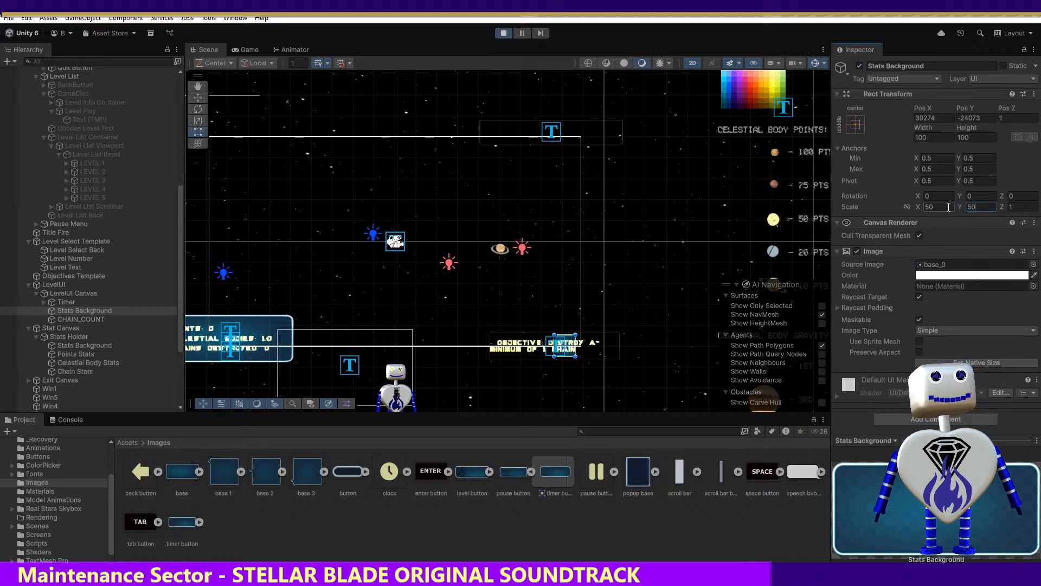
Step: Set the X and Y scale of the LevelUI Canvas Stats Background to 100
{"action": "type", "text": "100"}
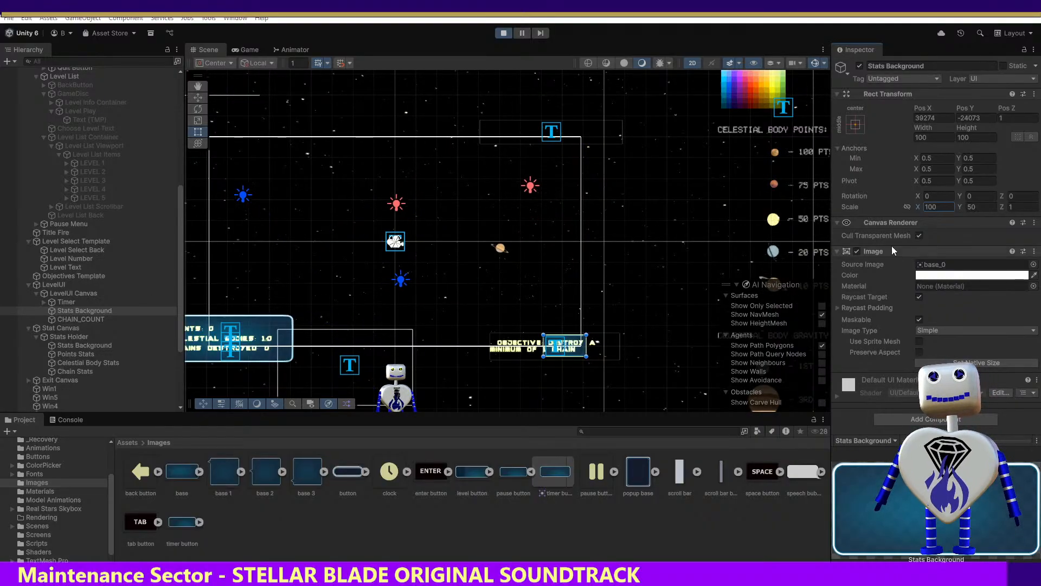
{"action": "left_click", "coordinate": [903, 206]}
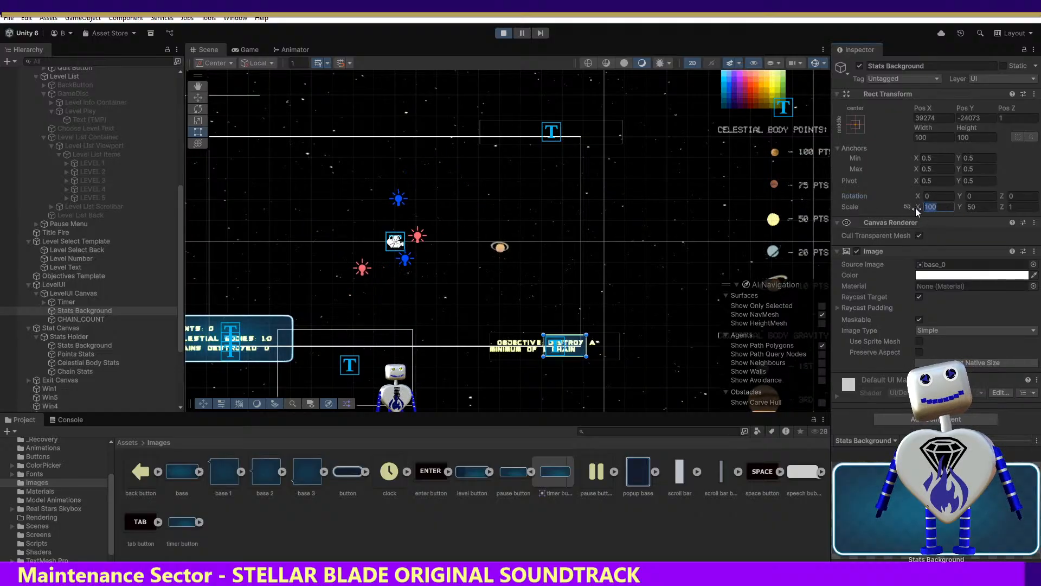
{"action": "left_click", "coordinate": [978, 208]}
{"action": "type", "text": "100"}
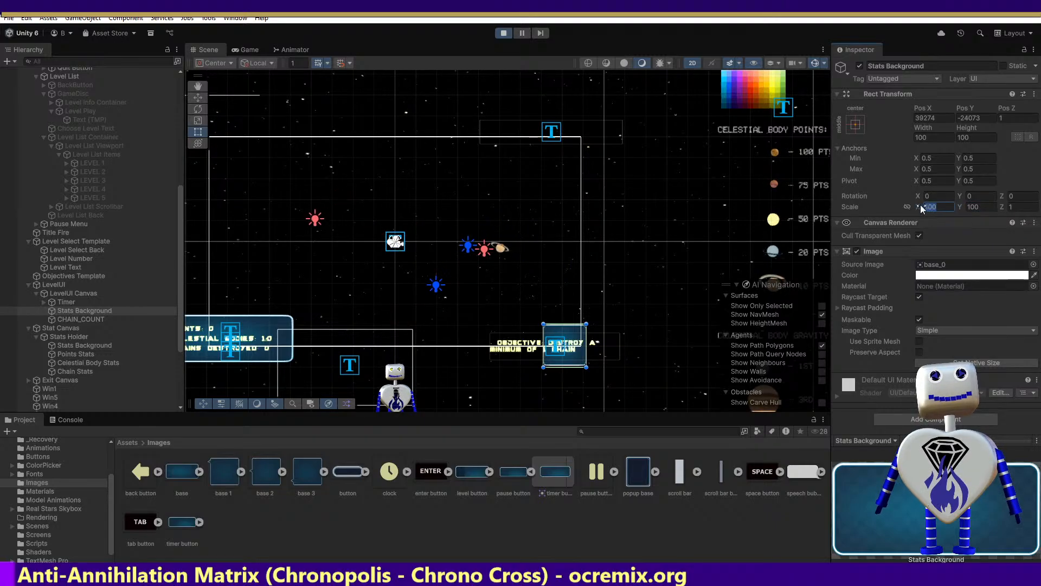
Step: Widen the Stats Background in the running level by setting its X scale to 200 and then 400
{"action": "left_click", "coordinate": [930, 206]}
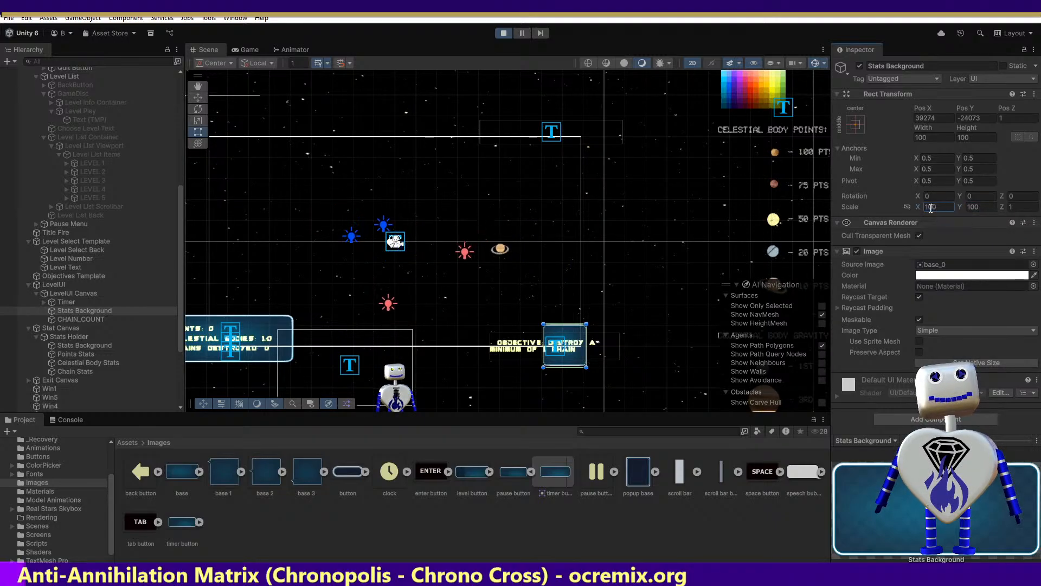
{"action": "left_click", "coordinate": [923, 207]}
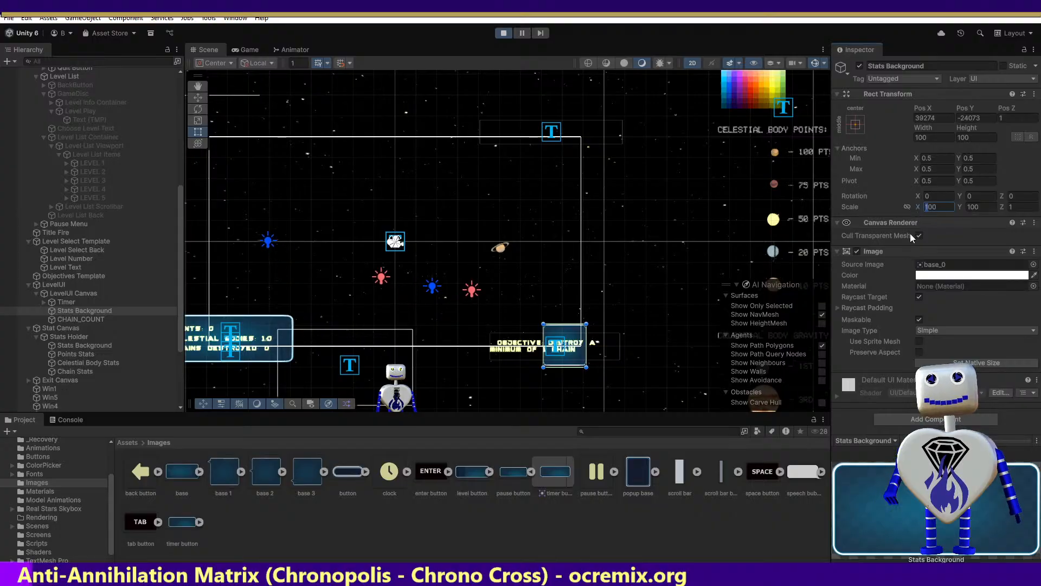
{"action": "key", "text": "Delete"}
{"action": "type", "text": "2"}
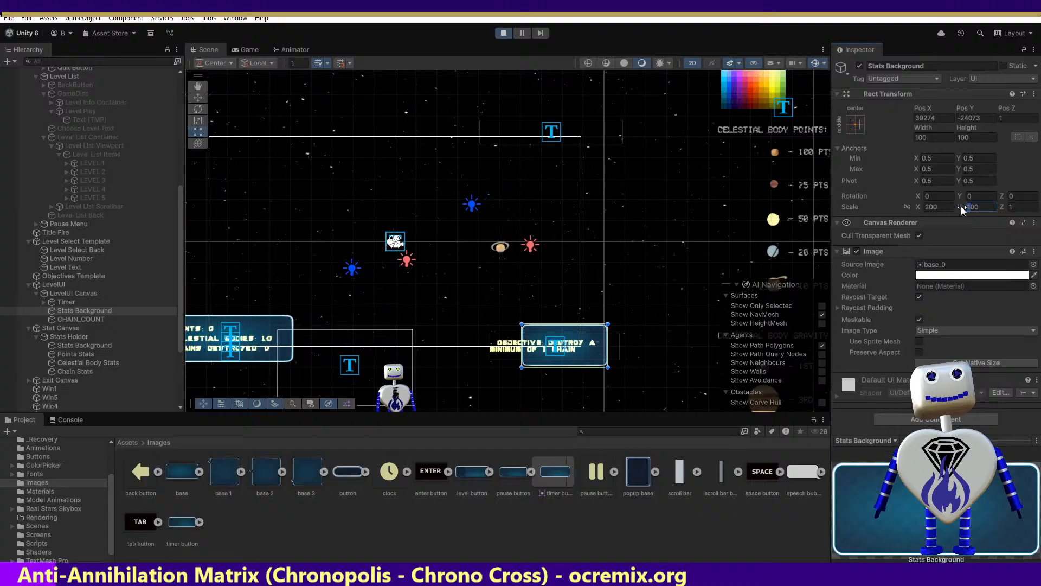
{"action": "left_click", "coordinate": [925, 207]}
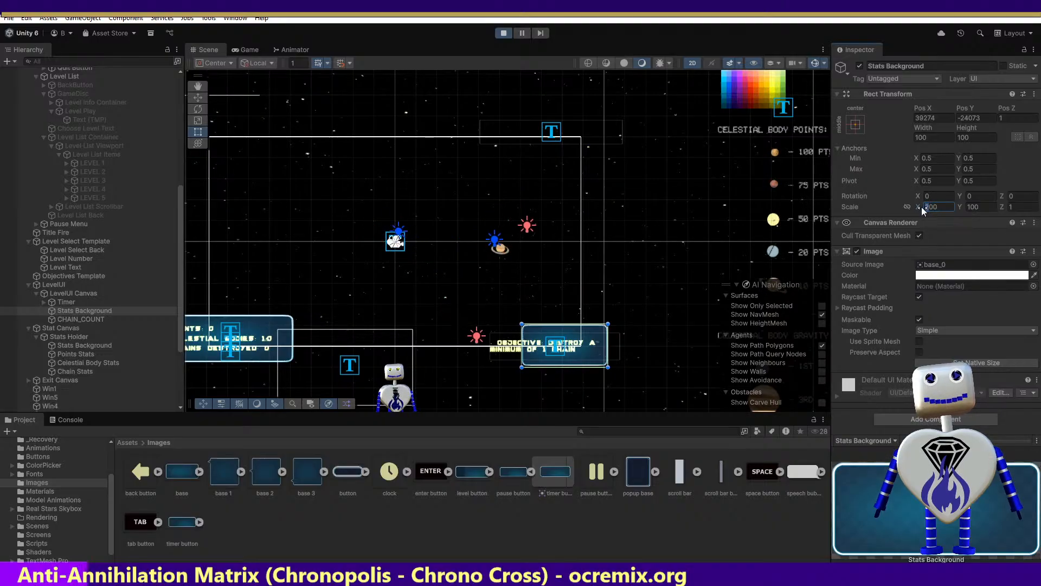
{"action": "type", "text": "4"}
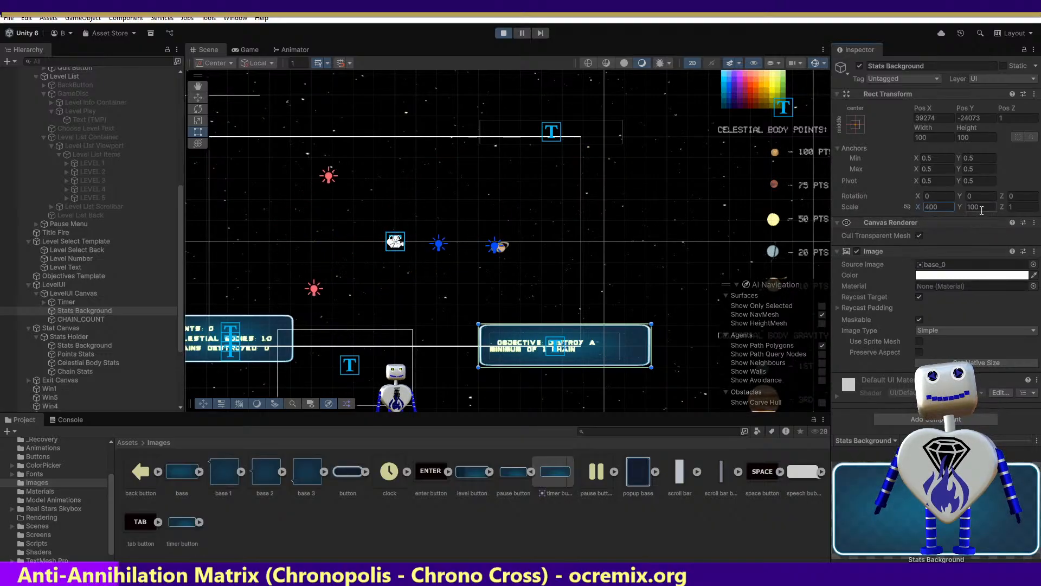
Step: Set the Stats Background's Y scale to 250 and move the panel down to a Pos Y of about -30094
{"action": "left_click", "coordinate": [964, 206]}
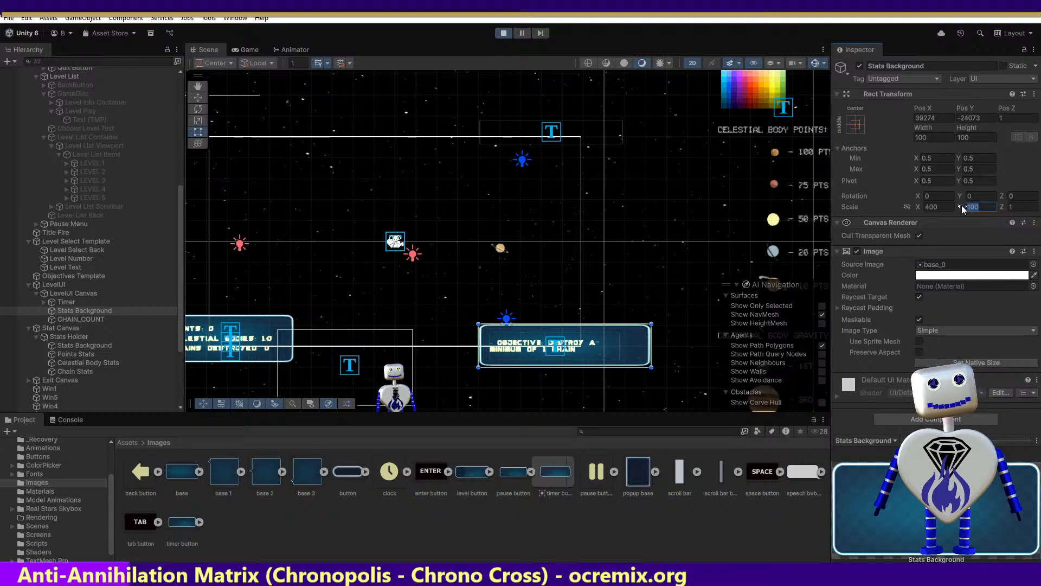
{"action": "type", "text": "250"}
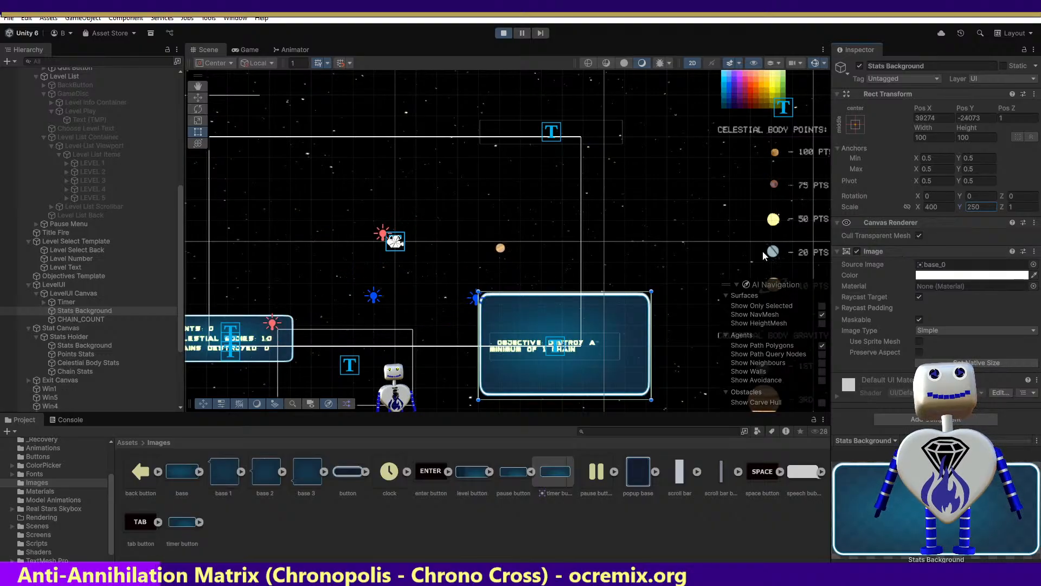
{"action": "key", "text": "w"}
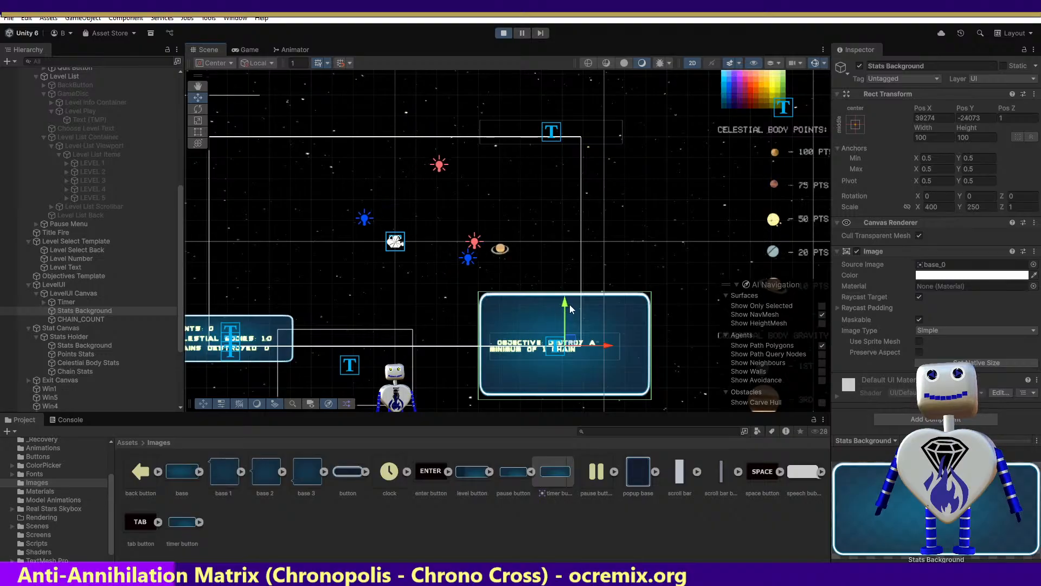
{"action": "left_click_drag", "start_coordinate": [565, 307], "coordinate": [567, 333]}
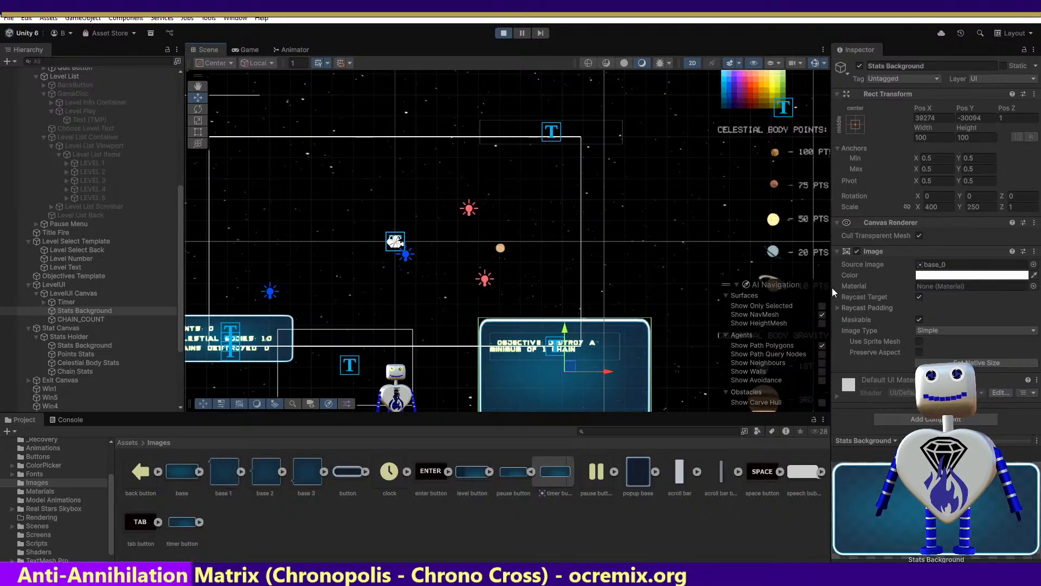
Step: Set the Stats Background's Y scale to 200 and take a screen snip of its Rect Transform values for reference
{"action": "left_click", "coordinate": [982, 208]}
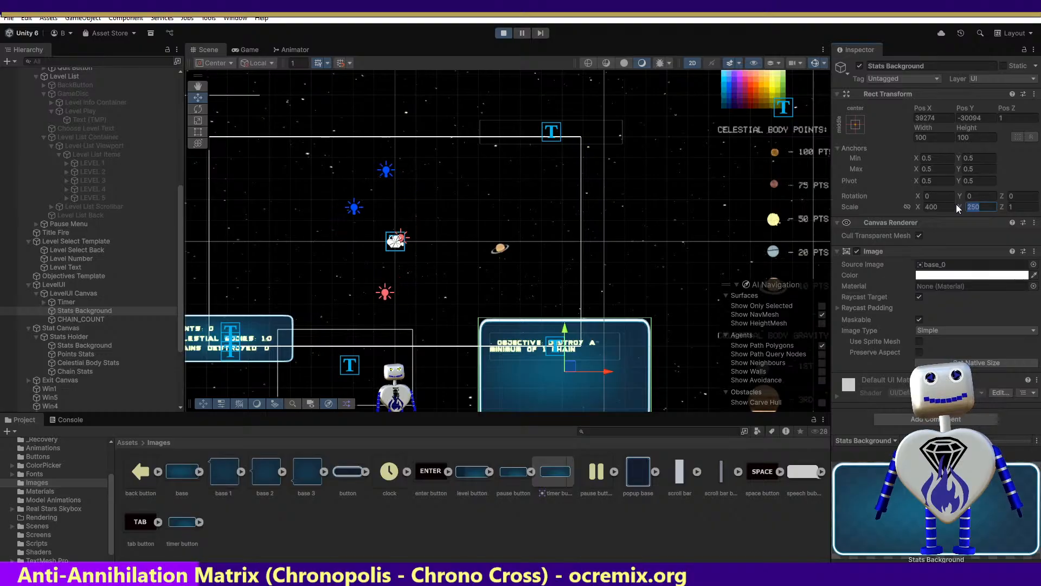
{"action": "type", "text": "200"}
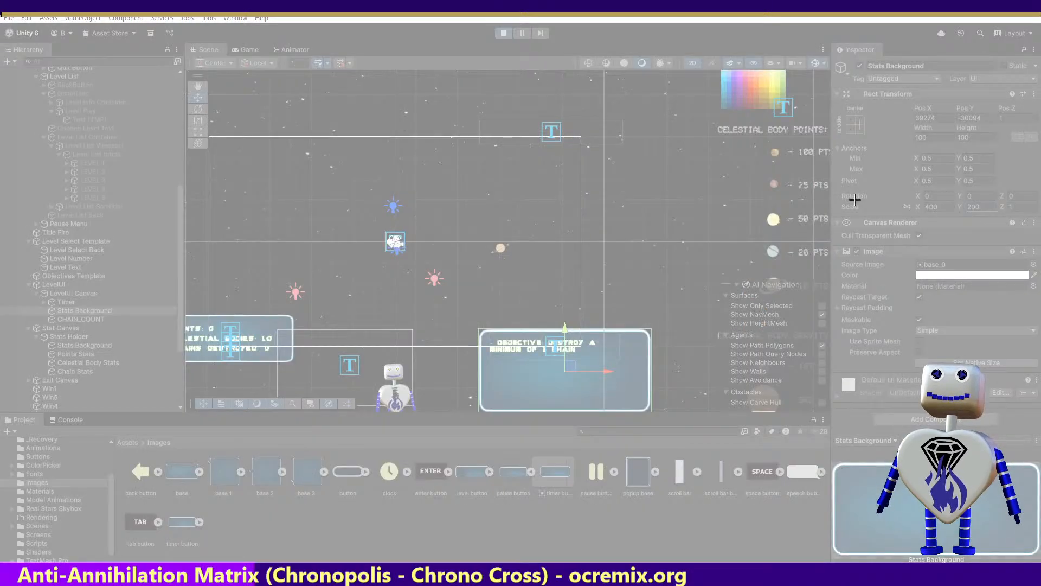
{"action": "left_click_drag", "start_coordinate": [834, 98], "coordinate": [1036, 216]}
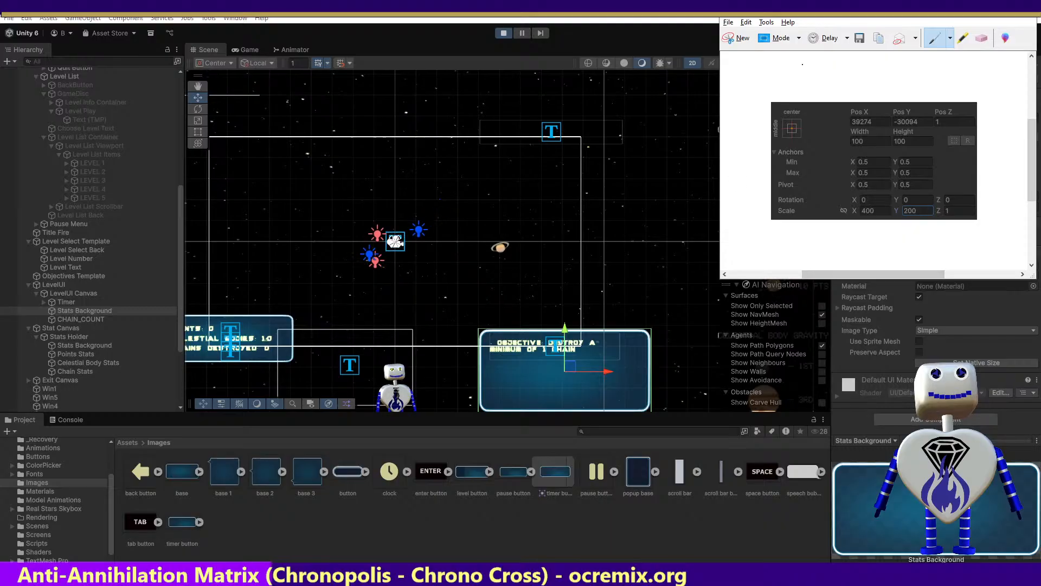
{"action": "left_click_drag", "start_coordinate": [891, 9], "coordinate": [922, 585]}
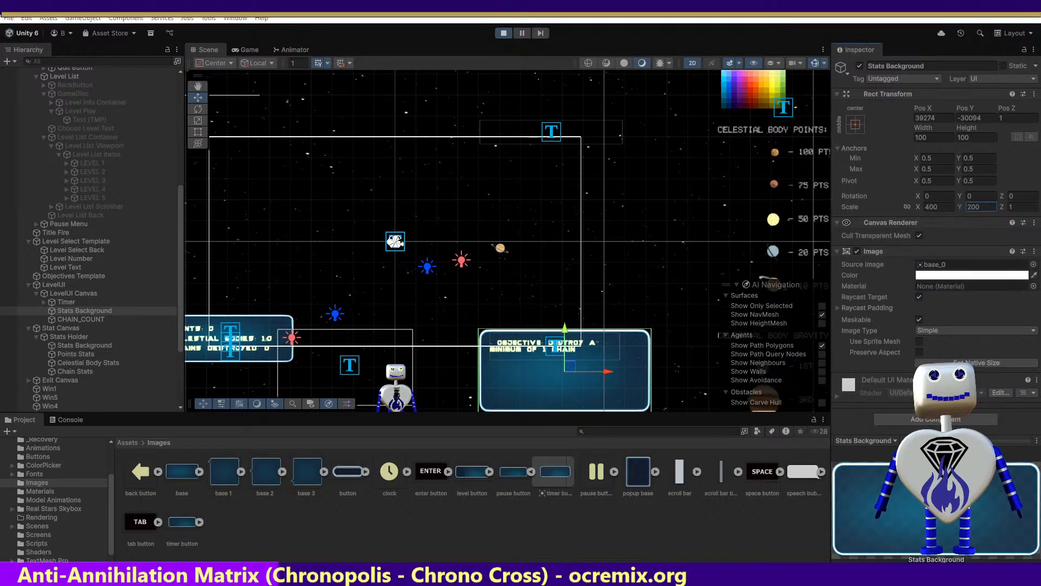
Step: Stop the game and re-enter the Stats Background's values: Pos Y -30094, X scale 400 and Y scale 200
{"action": "left_click", "coordinate": [502, 33]}
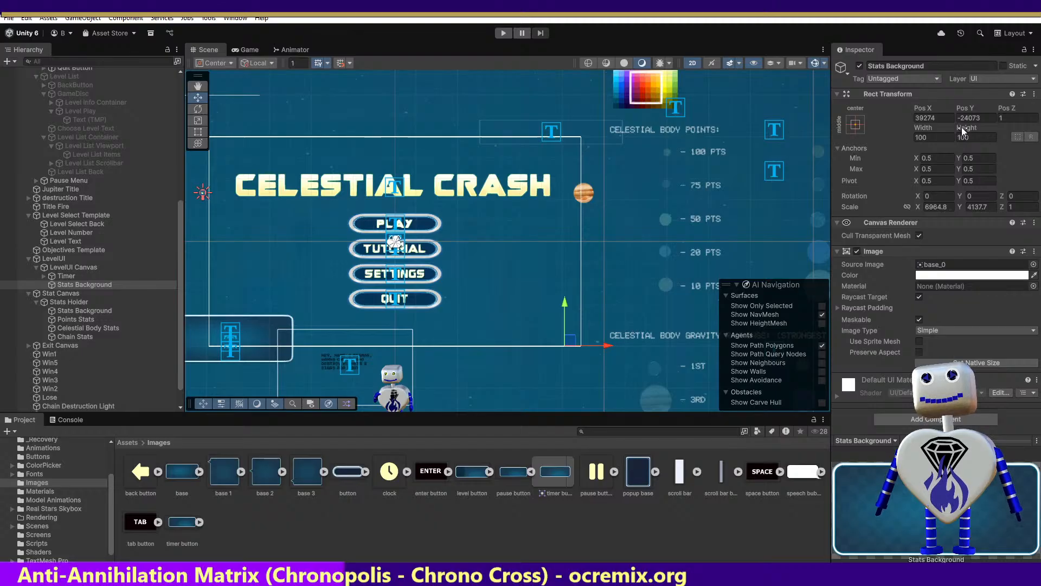
{"action": "left_click", "coordinate": [992, 115]}
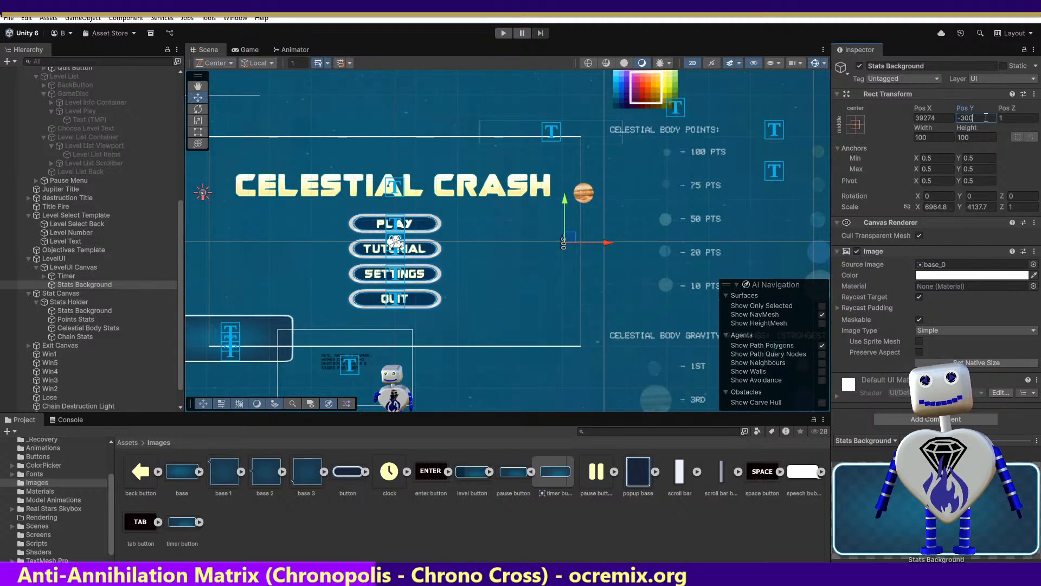
{"action": "type", "text": "-30094"}
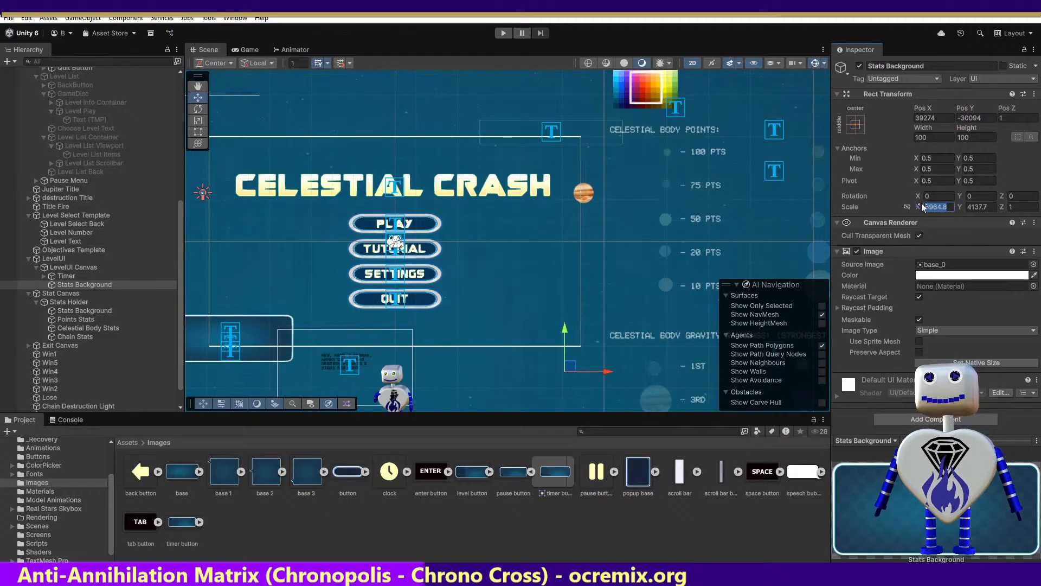
{"action": "type", "text": "400"}
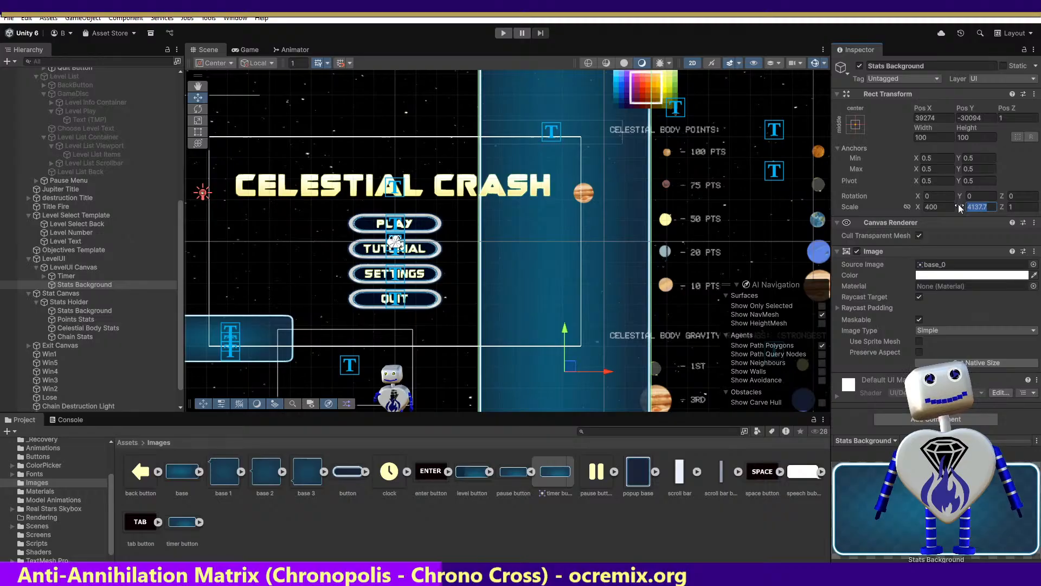
{"action": "type", "text": "200"}
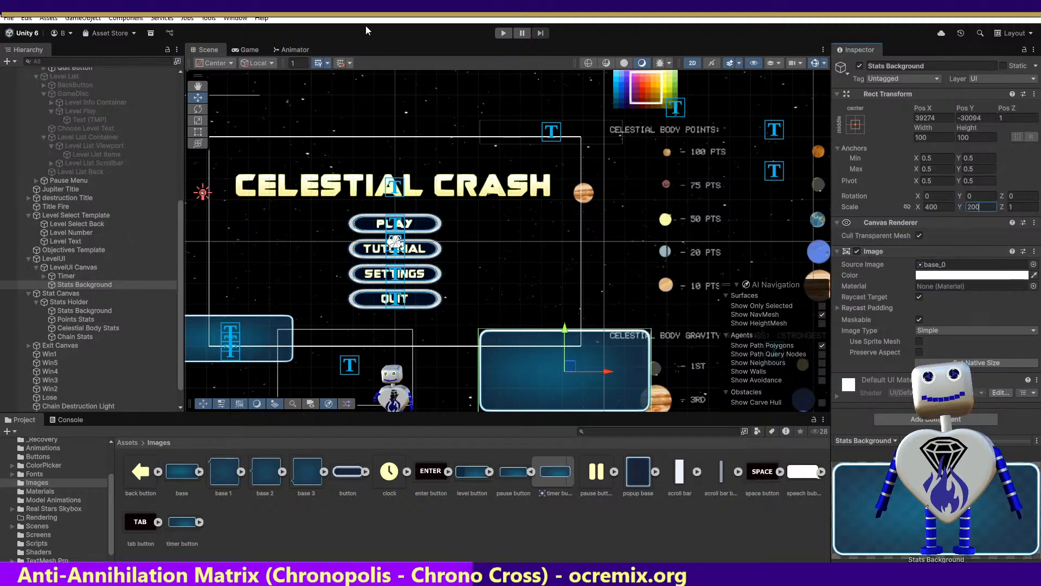
Step: Run the game, start level 1 to check the objective panel during play and in the pause menu, and stop the game
{"action": "left_click", "coordinate": [504, 34]}
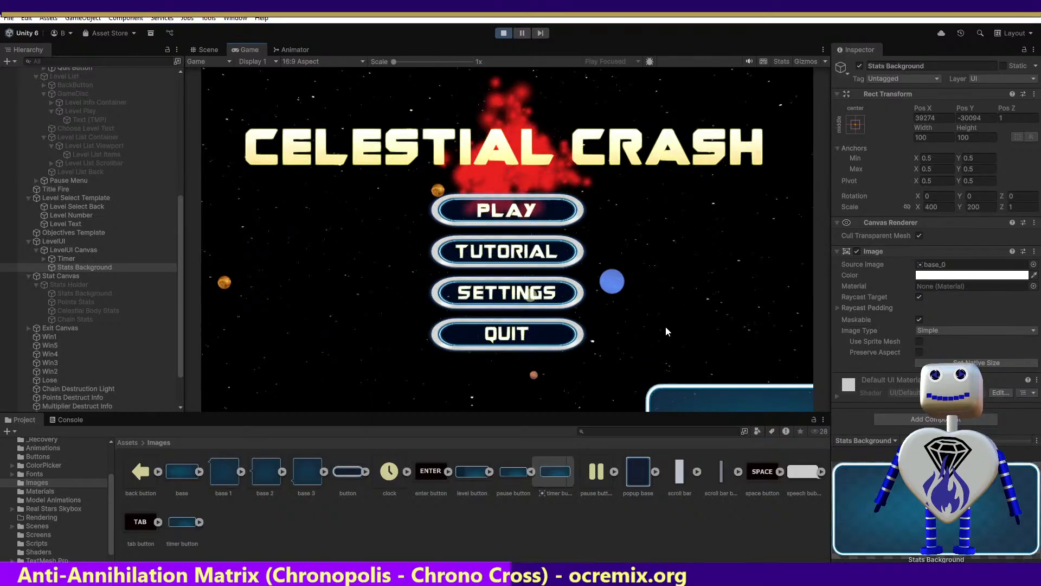
{"action": "left_click", "coordinate": [548, 215]}
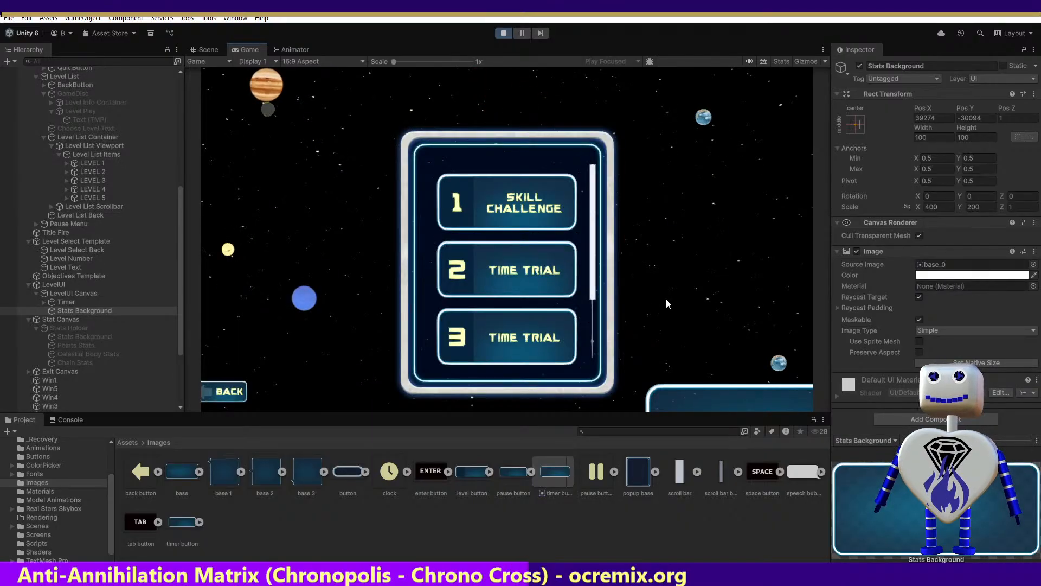
{"action": "left_click", "coordinate": [516, 214]}
{"action": "left_click", "coordinate": [731, 264]}
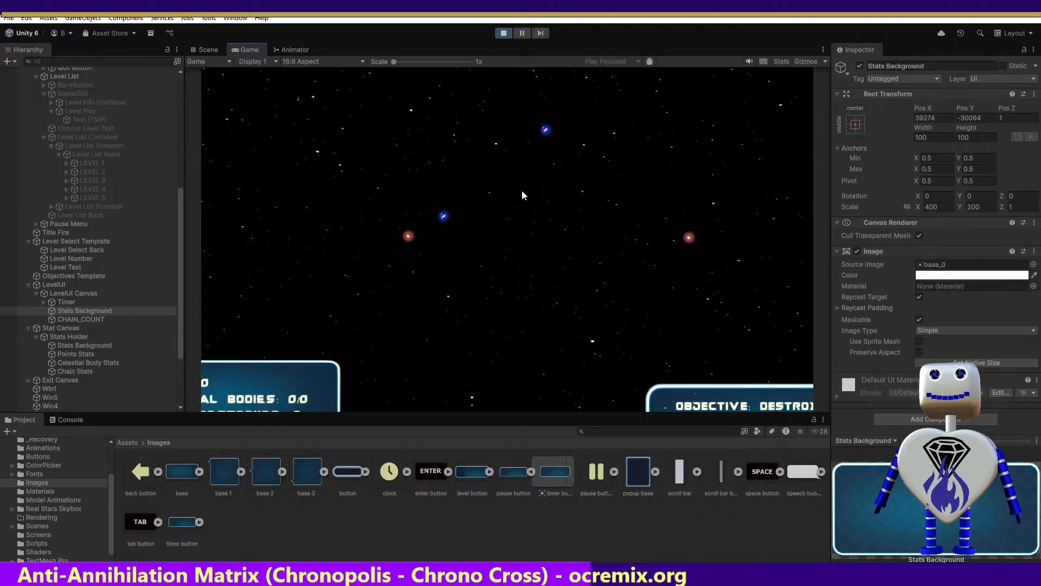
{"action": "key", "text": "Escape"}
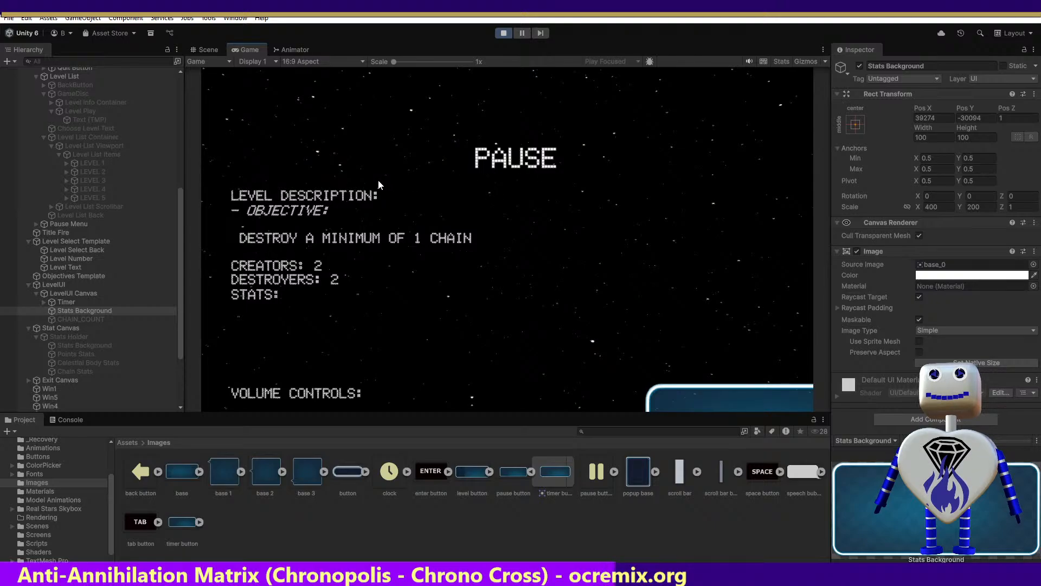
{"action": "left_click", "coordinate": [505, 34]}
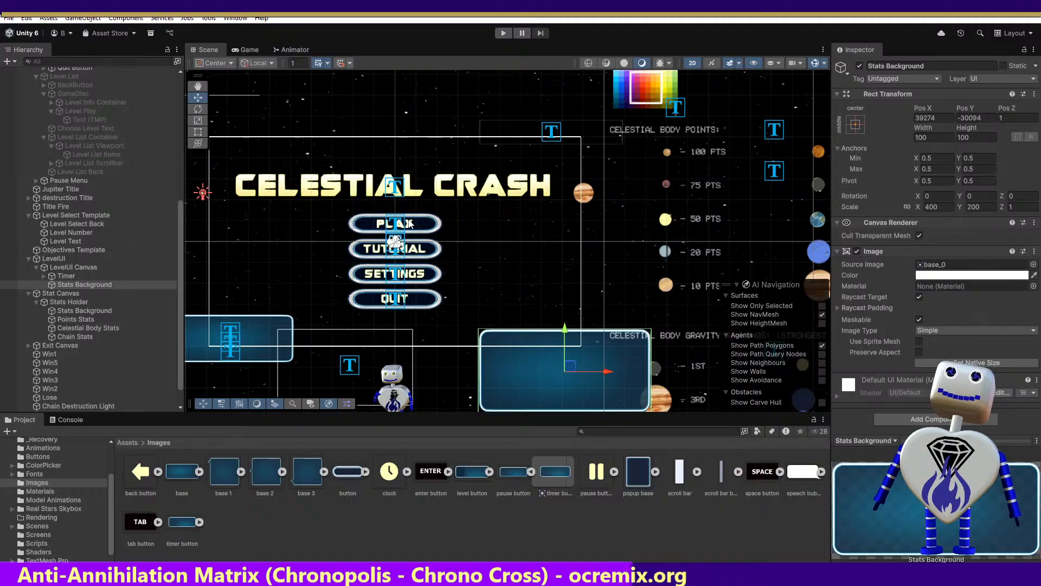
Step: Run the game again and start level 2, Time Trial, to check the panel behind its two objectives
{"action": "left_click", "coordinate": [504, 33]}
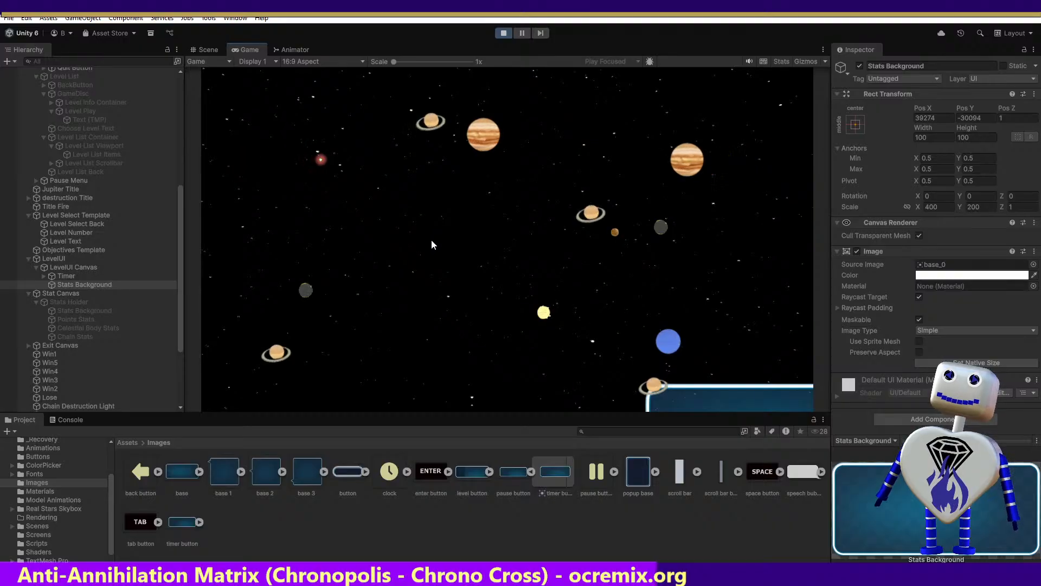
{"action": "left_click", "coordinate": [483, 211]}
{"action": "left_click", "coordinate": [544, 259]}
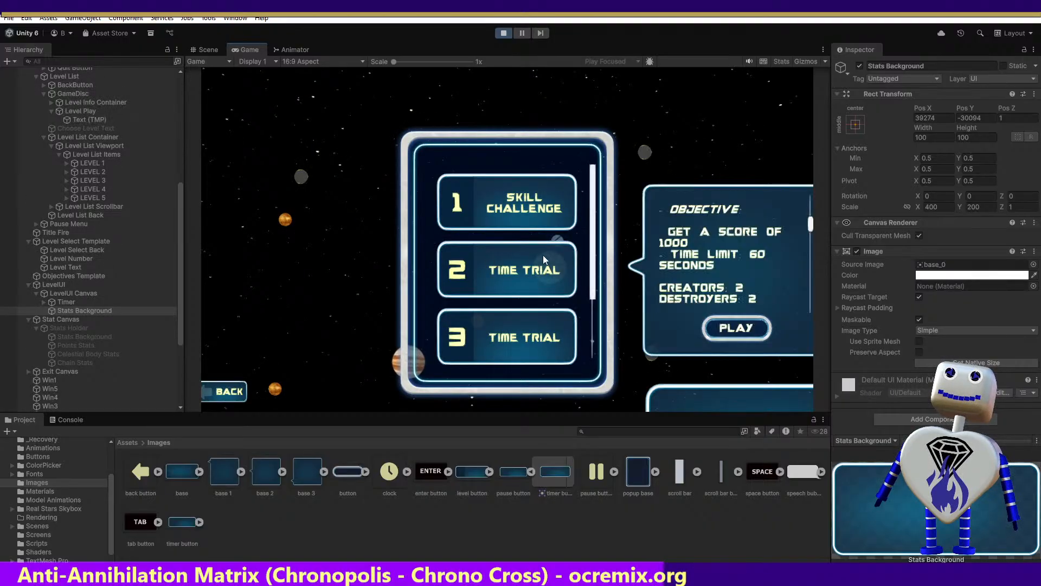
{"action": "left_click", "coordinate": [736, 328]}
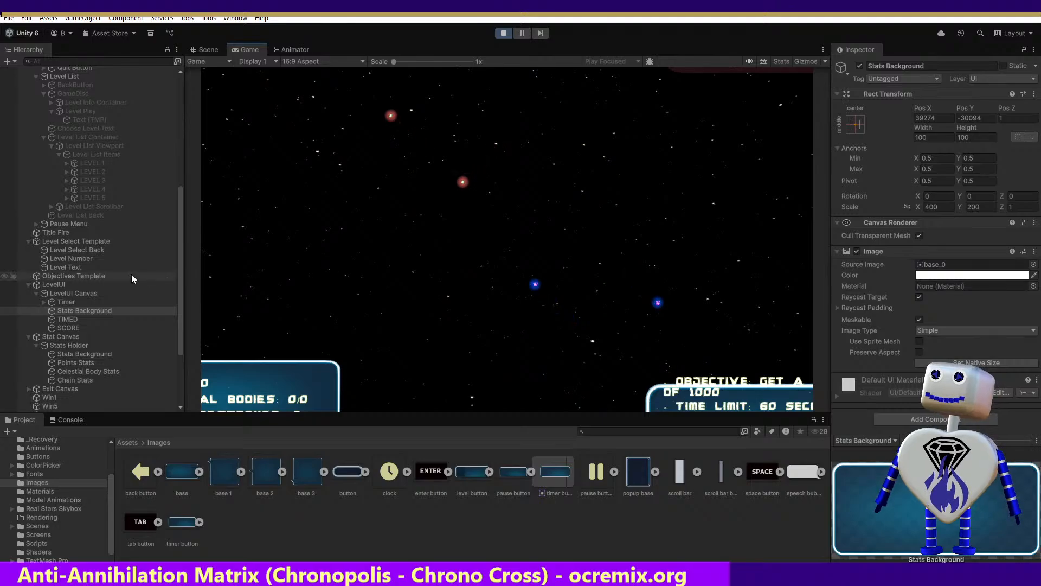
Step: Inspect the Objectives Template, Stats Background and SCORE transforms, and examine the SCORE text's placement against the panel in the Scene view
{"action": "left_click", "coordinate": [78, 276]}
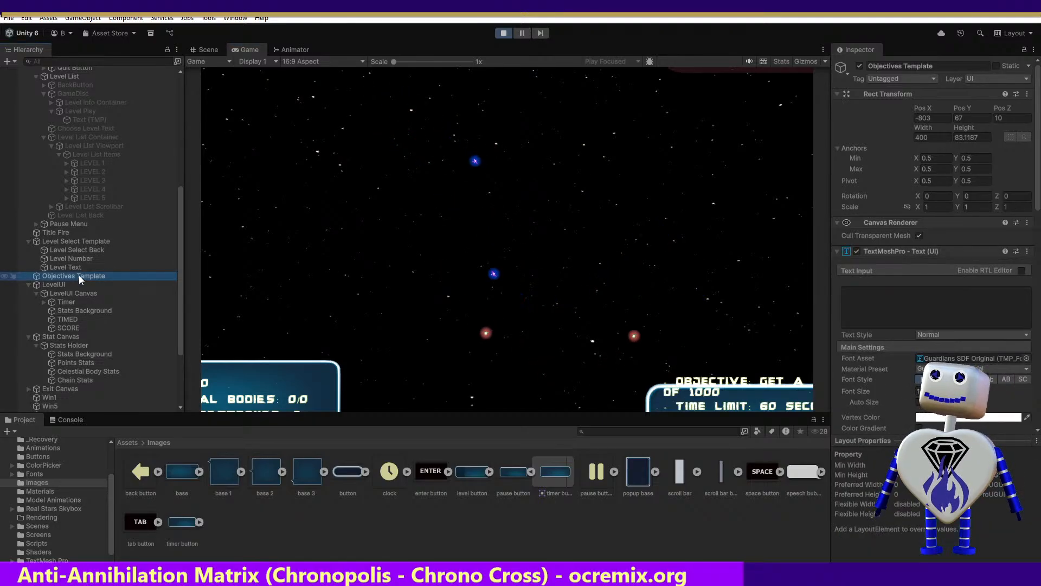
{"action": "left_click", "coordinate": [65, 328]}
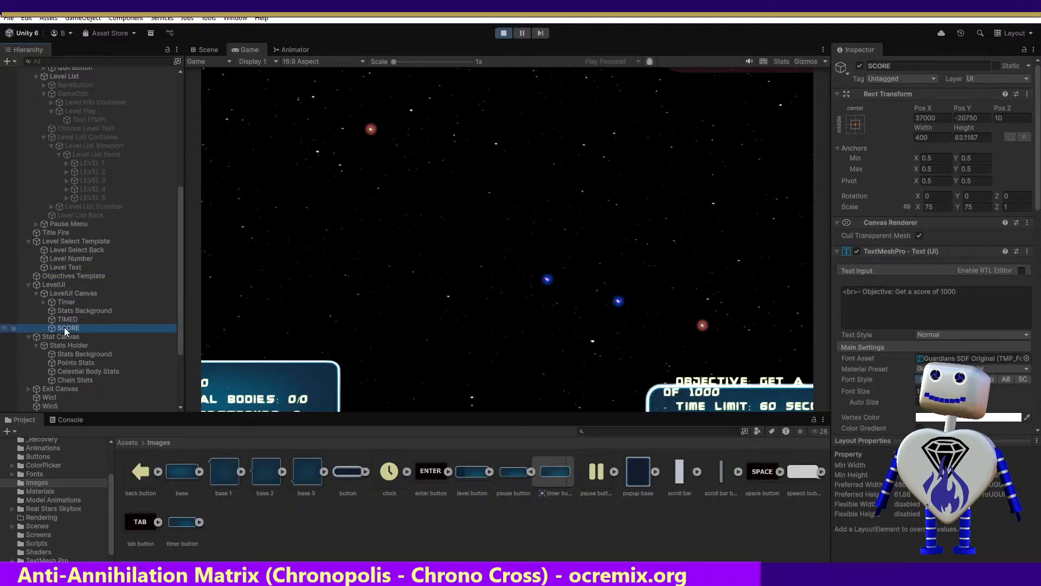
{"action": "left_click", "coordinate": [66, 302]}
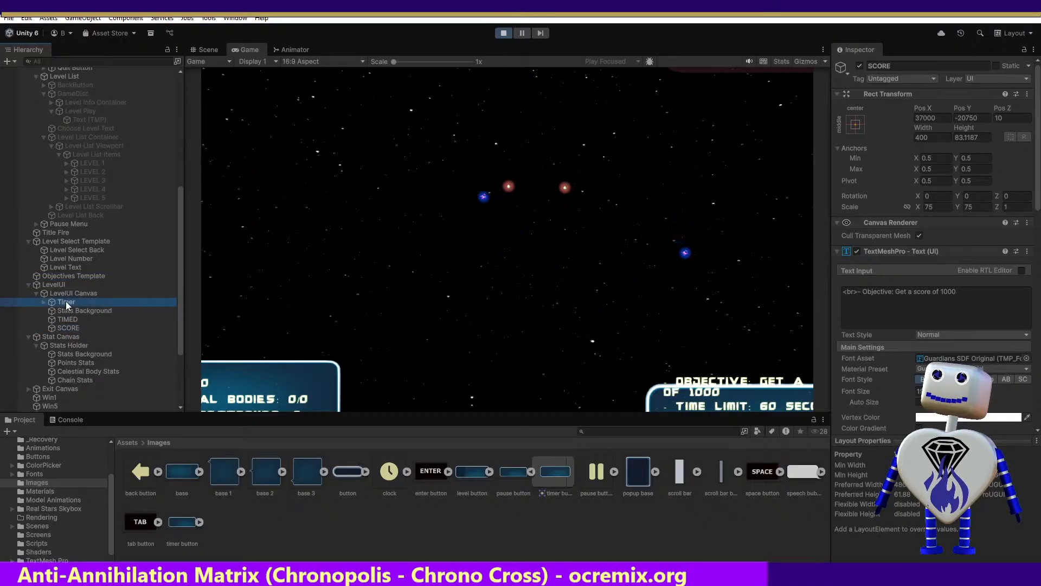
{"action": "left_click", "coordinate": [67, 311]}
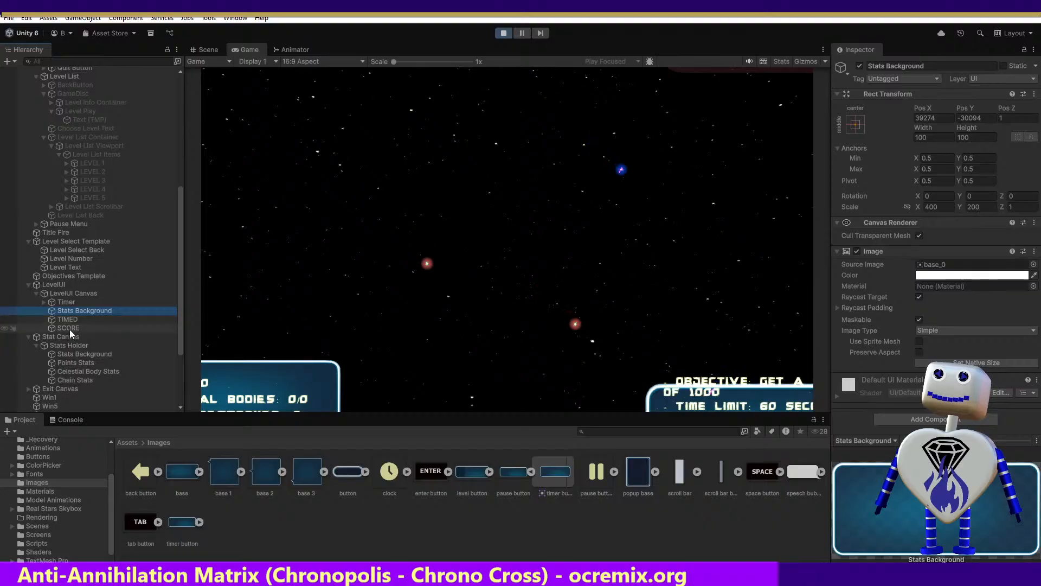
{"action": "left_click", "coordinate": [70, 321]}
{"action": "left_click", "coordinate": [70, 324]}
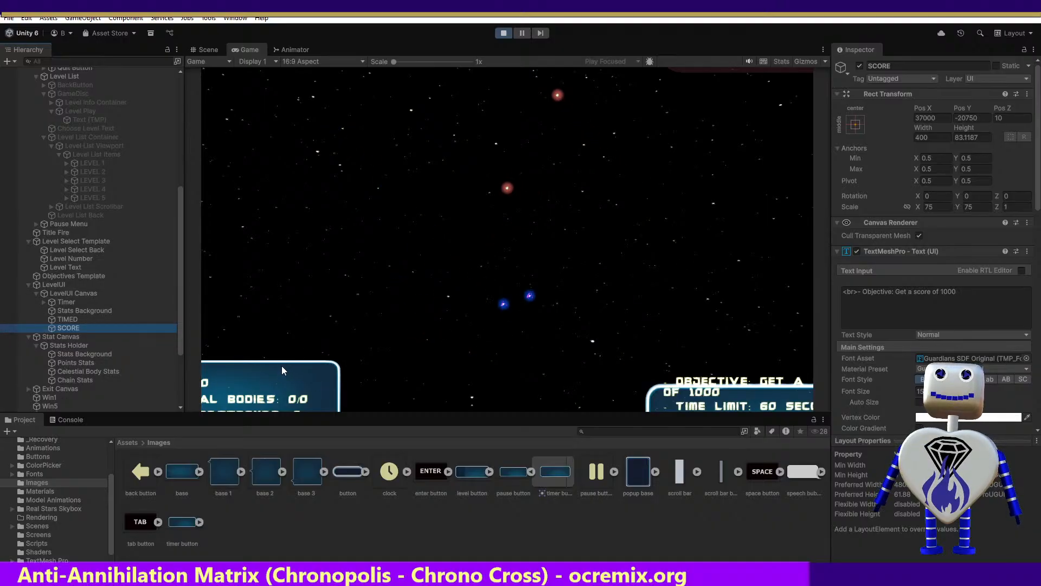
{"action": "left_click", "coordinate": [216, 61]}
{"action": "left_click", "coordinate": [216, 50]}
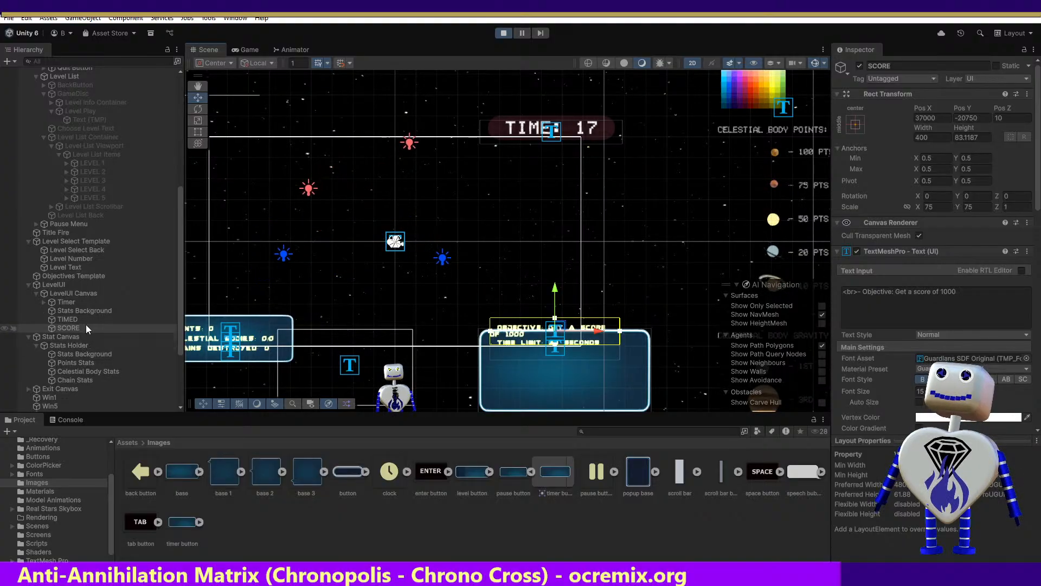
Step: Compare the Rect Transforms of the Stats Background objects under Stats Holder and LevelUI Canvas, and stop the game
{"action": "left_click", "coordinate": [81, 354]}
{"action": "left_click", "coordinate": [908, 168]}
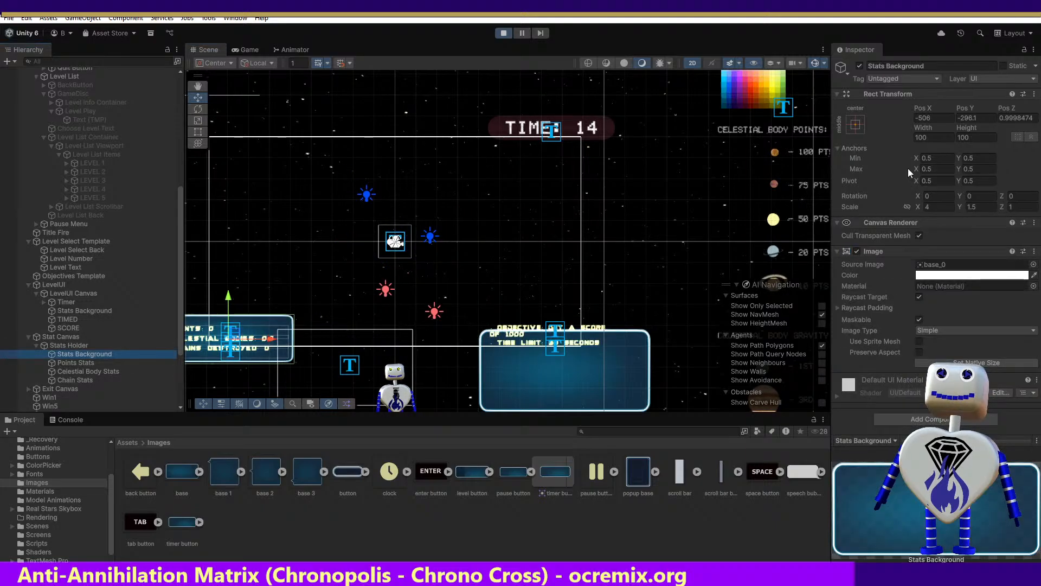
{"action": "left_click", "coordinate": [941, 117]}
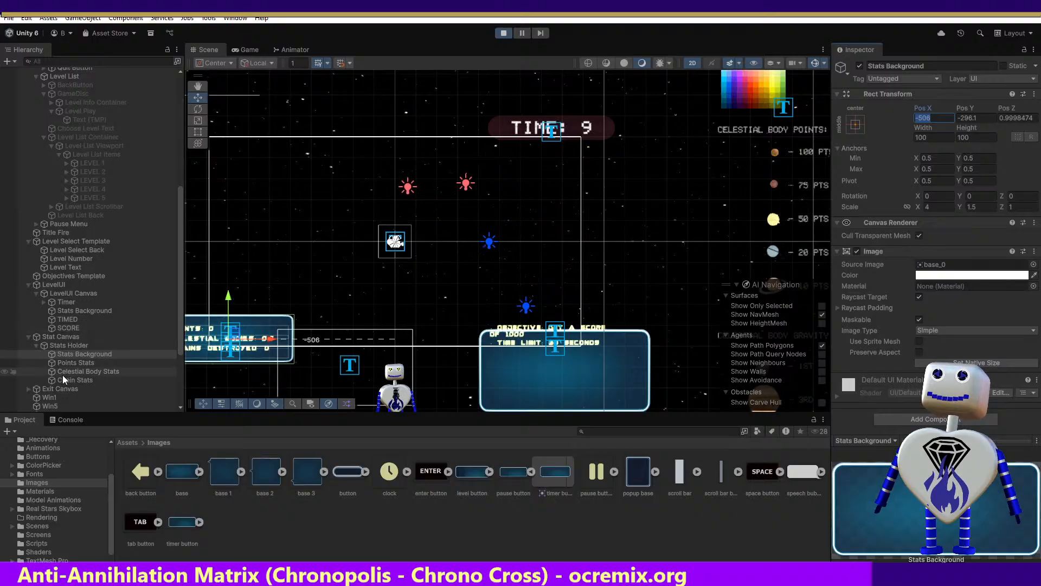
{"action": "left_click", "coordinate": [73, 310]}
{"action": "left_click", "coordinate": [968, 117]}
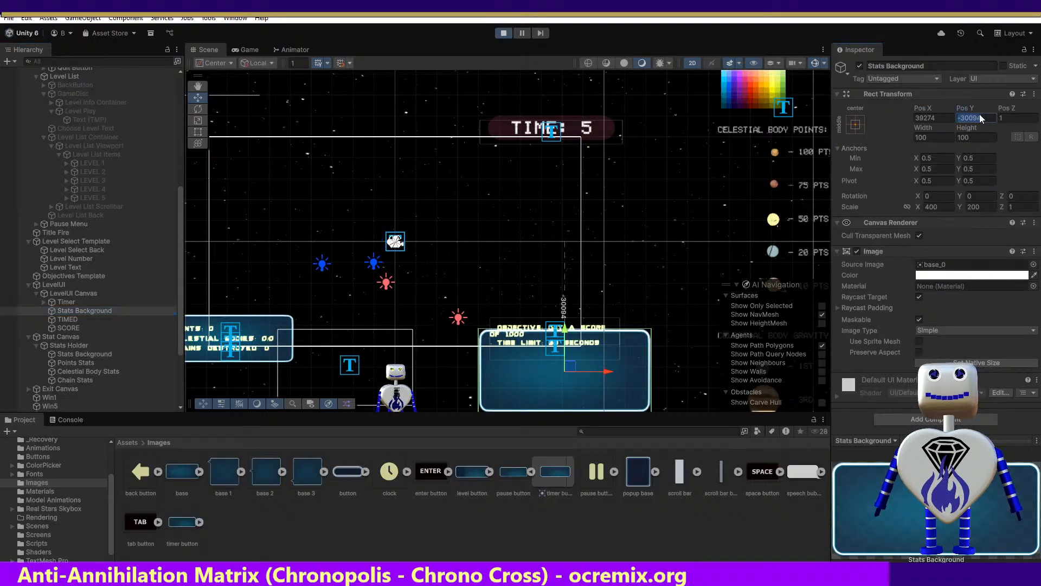
{"action": "type", "text": "-506"}
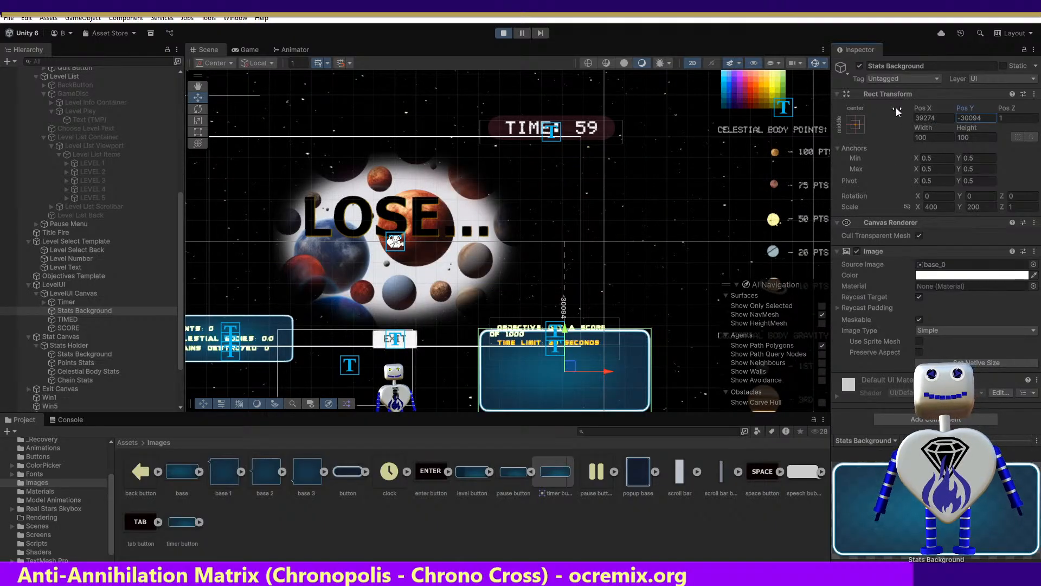
{"action": "left_click", "coordinate": [506, 33]}
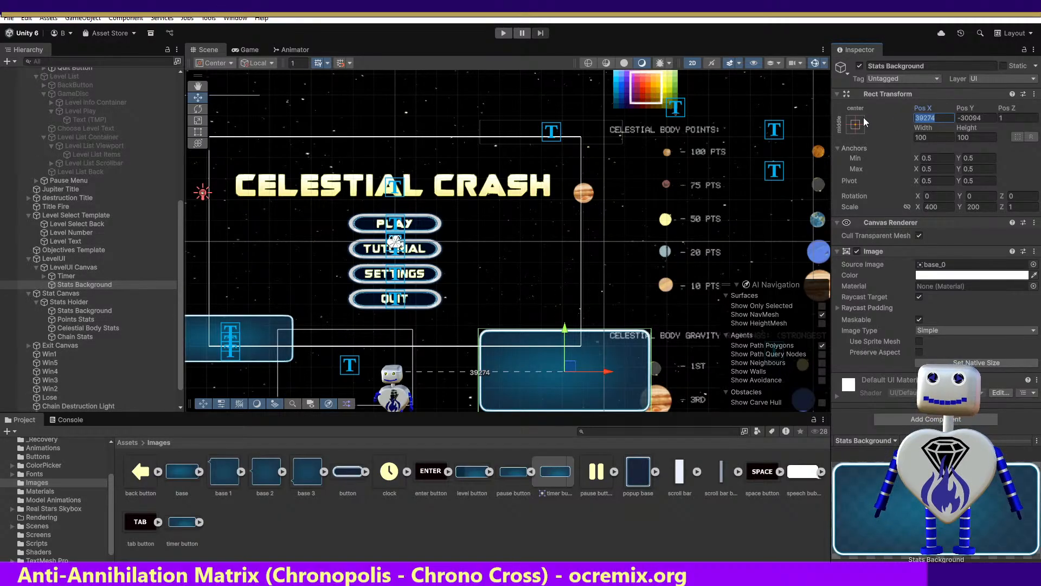
Step: Try a Pos X of -506 on the LevelUI Canvas's Stats Background, and undo the change
{"action": "type", "text": "-506"}
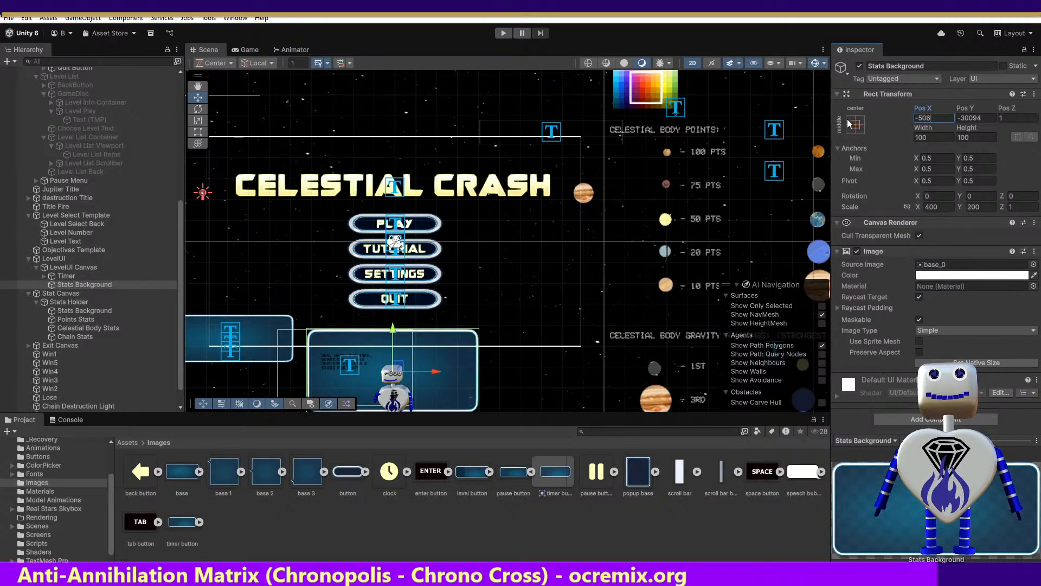
{"action": "key", "text": "ctrl+z"}
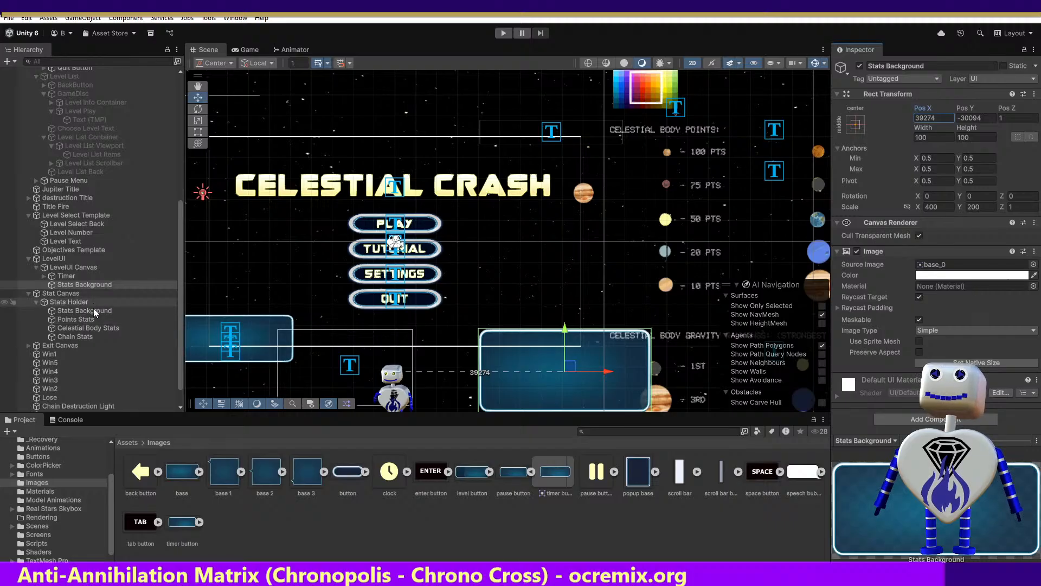
Step: Inspect the transforms of Stats Holder, its Stats Background, Stat Canvas, Level Select Template, LevelUI and LevelUI Canvas
{"action": "left_click", "coordinate": [77, 304]}
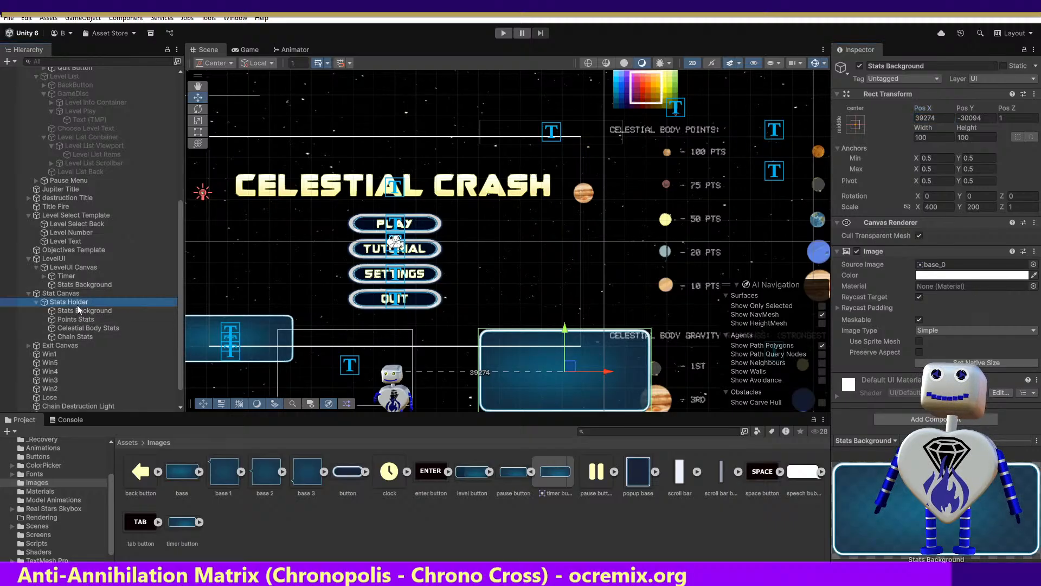
{"action": "left_click", "coordinate": [77, 311]}
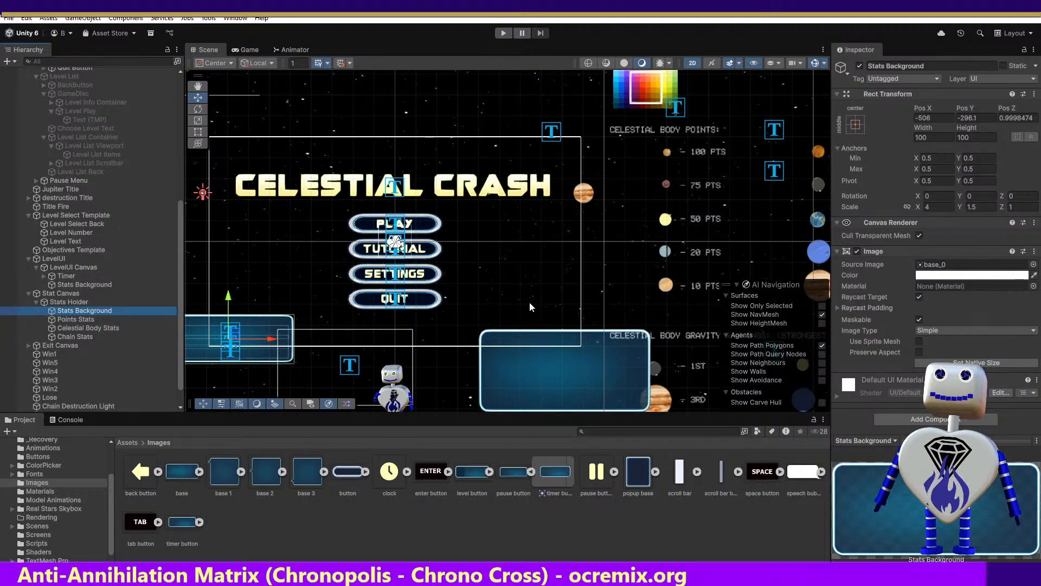
{"action": "key", "text": "x"}
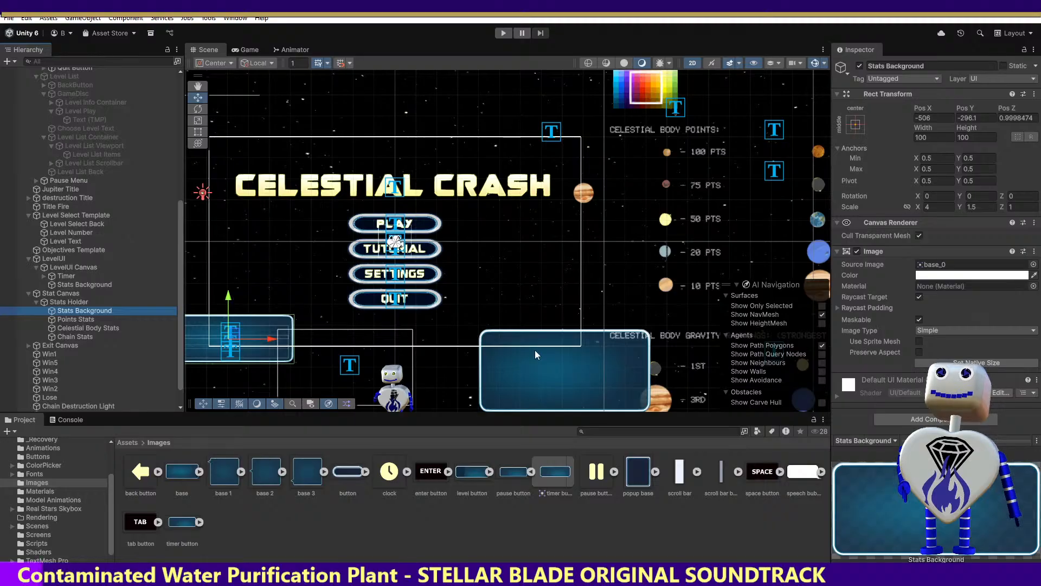
{"action": "left_click", "coordinate": [77, 301]}
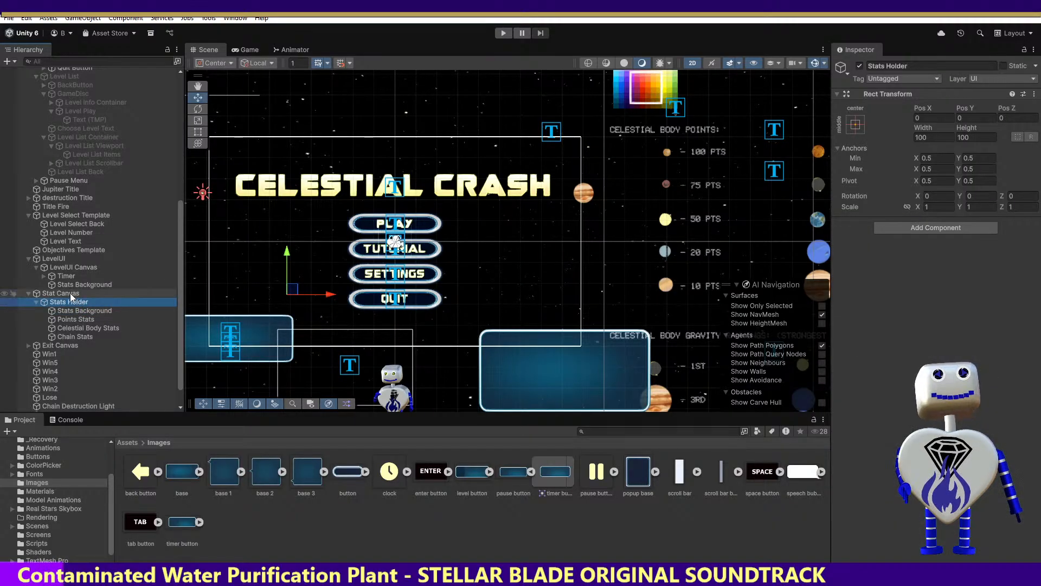
{"action": "left_click", "coordinate": [70, 294]}
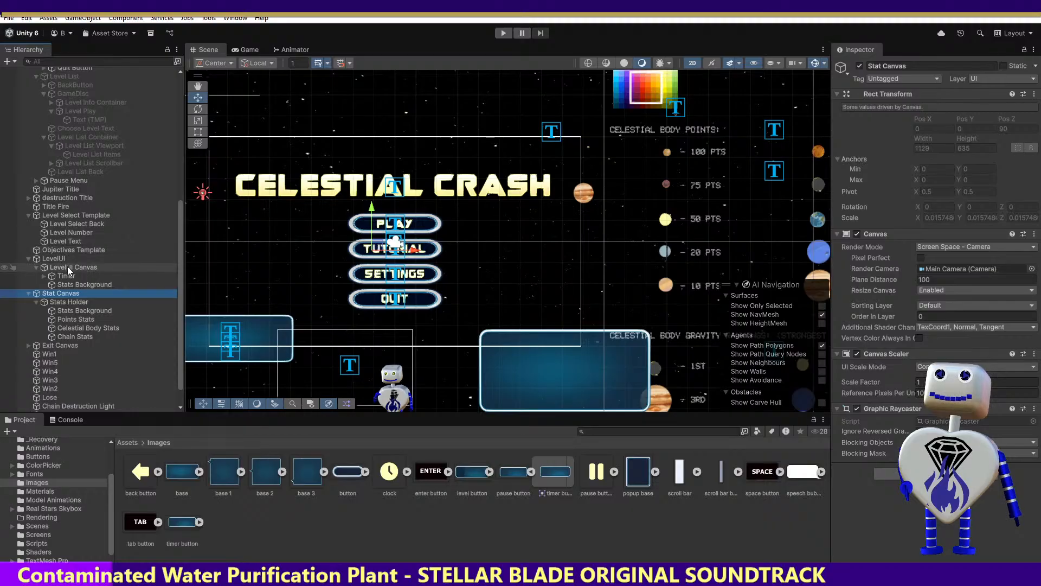
{"action": "left_click", "coordinate": [73, 216]}
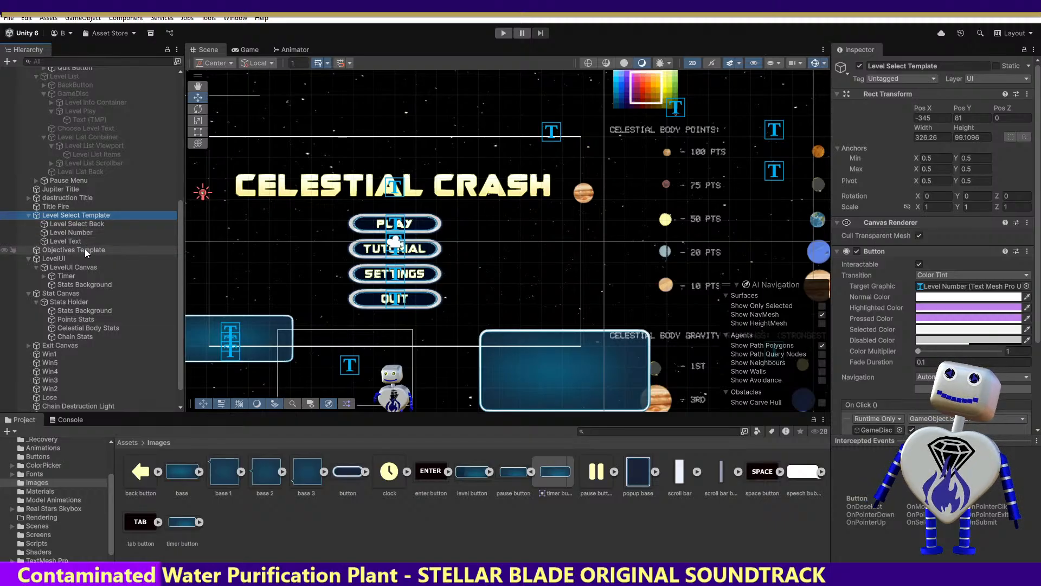
{"action": "left_click", "coordinate": [63, 291]}
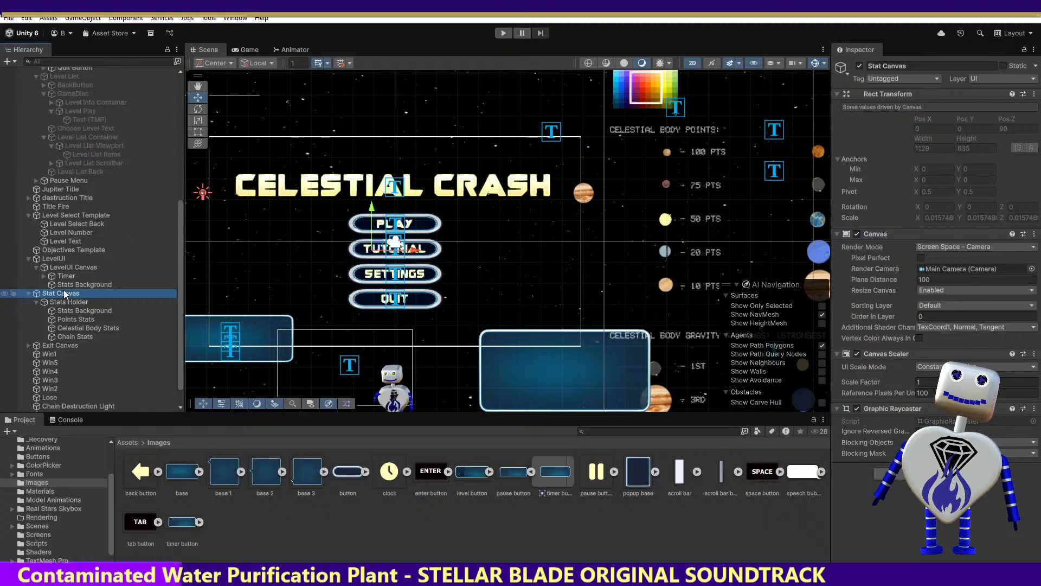
{"action": "left_click", "coordinate": [68, 260]}
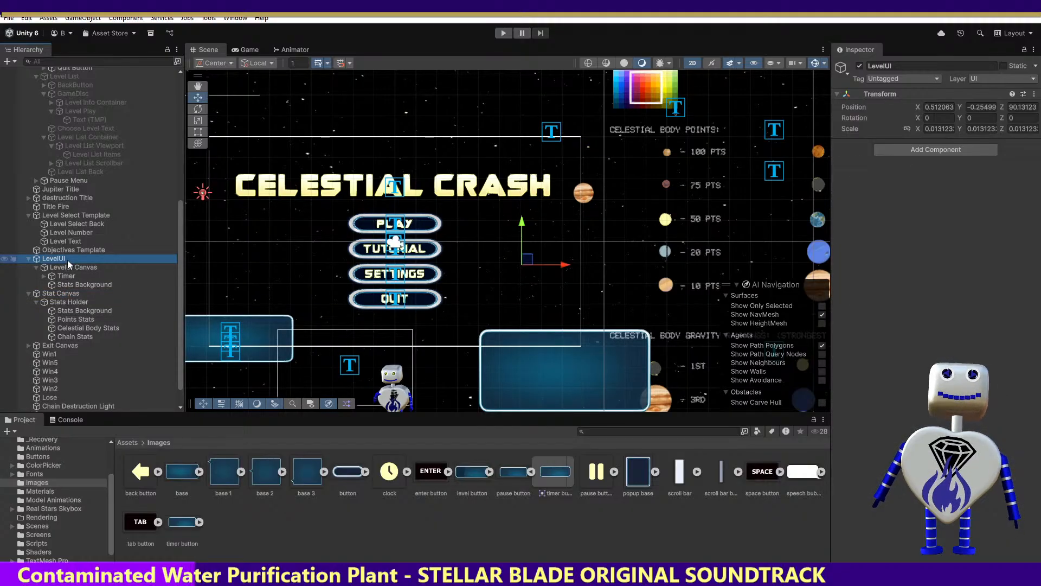
{"action": "left_click", "coordinate": [74, 269]}
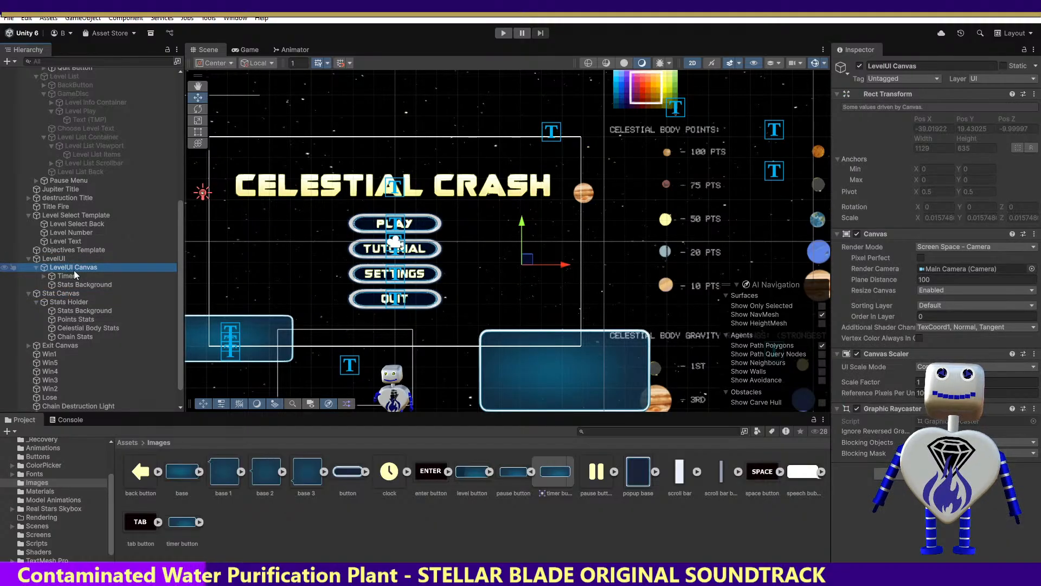
{"action": "left_click", "coordinate": [71, 300]}
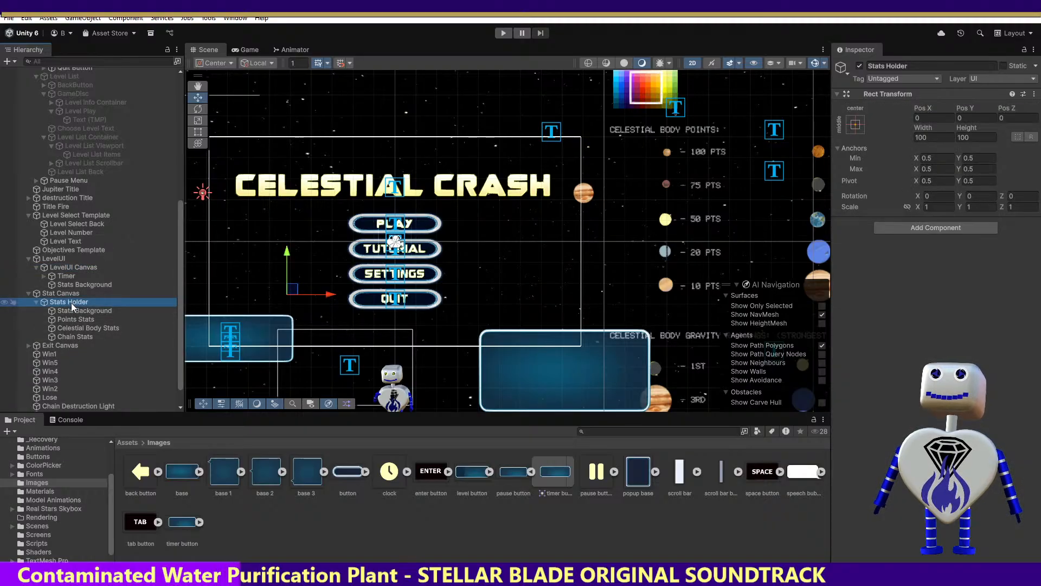
{"action": "left_click", "coordinate": [72, 311]}
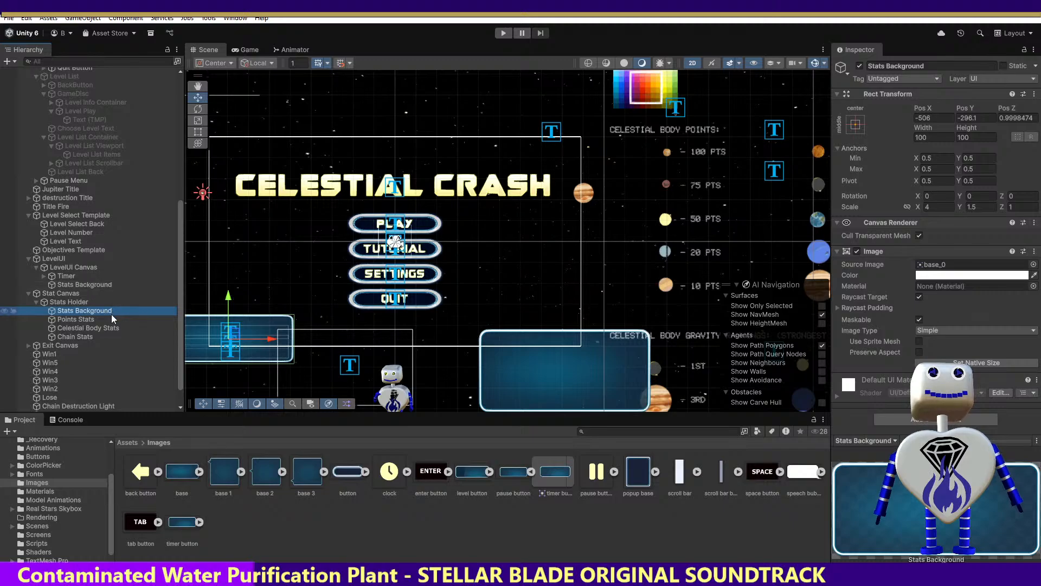
{"action": "left_click", "coordinate": [55, 292]}
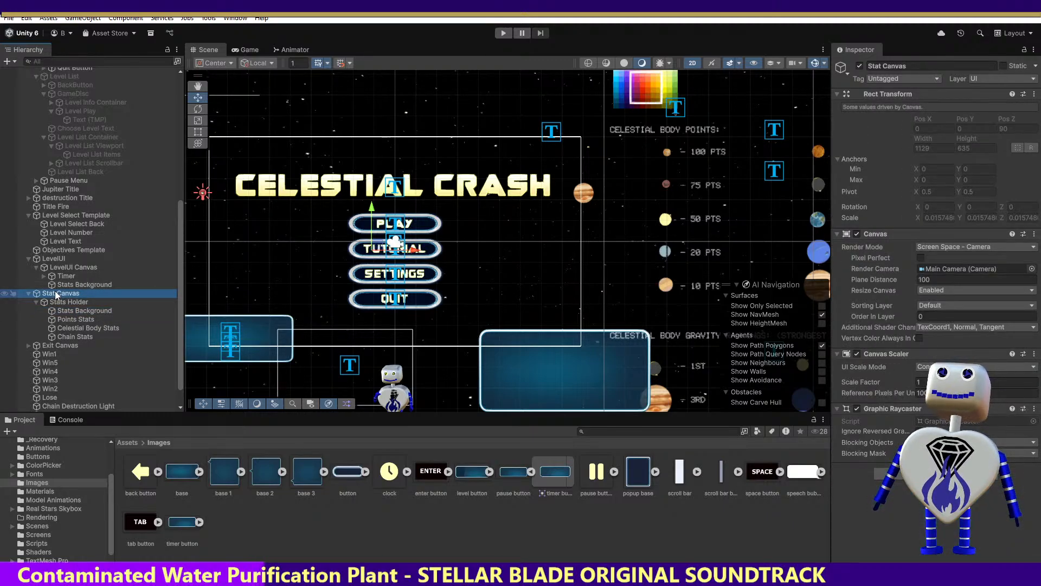
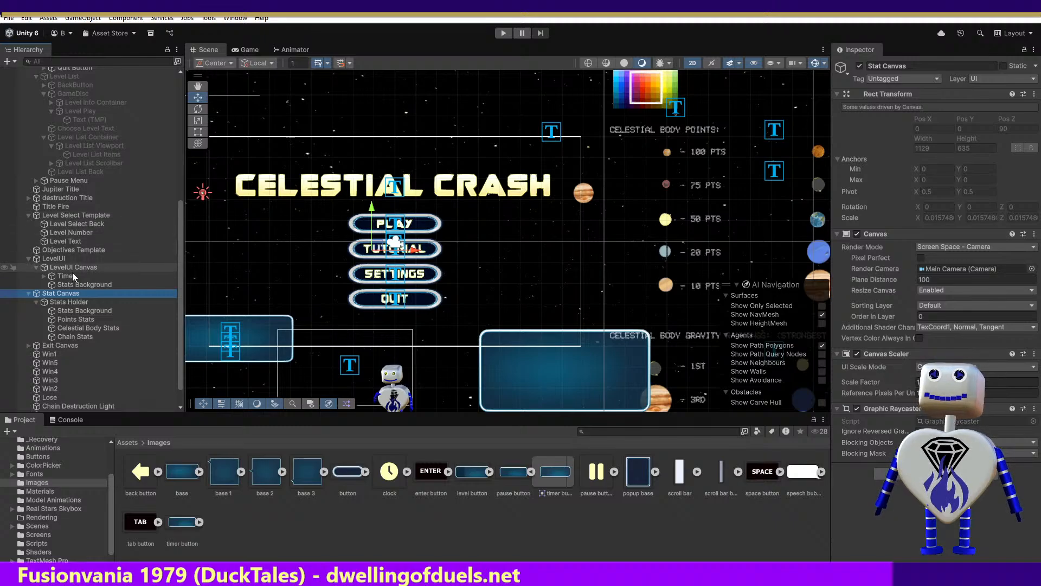
Step: Compare the canvas and transform settings of Stat Canvas with those of LevelUI and its LevelUI Canvas
{"action": "left_click", "coordinate": [69, 296]}
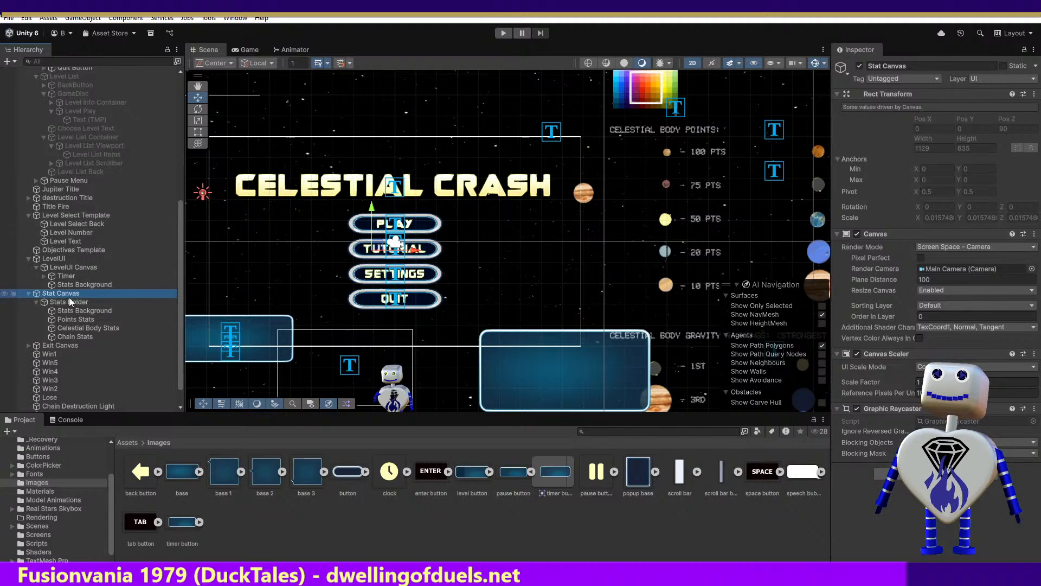
{"action": "left_click", "coordinate": [57, 259]}
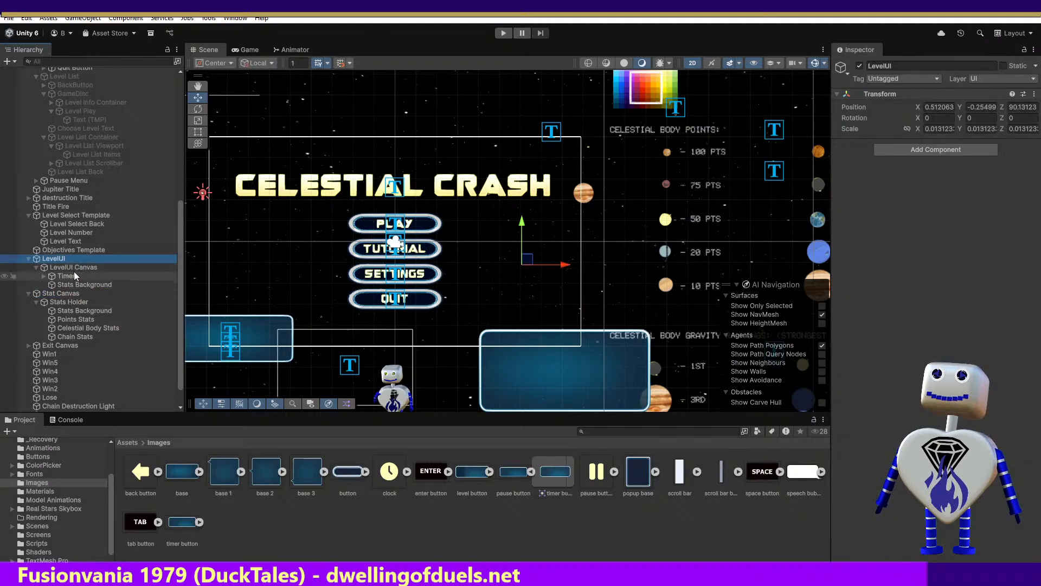
{"action": "left_click", "coordinate": [74, 268]}
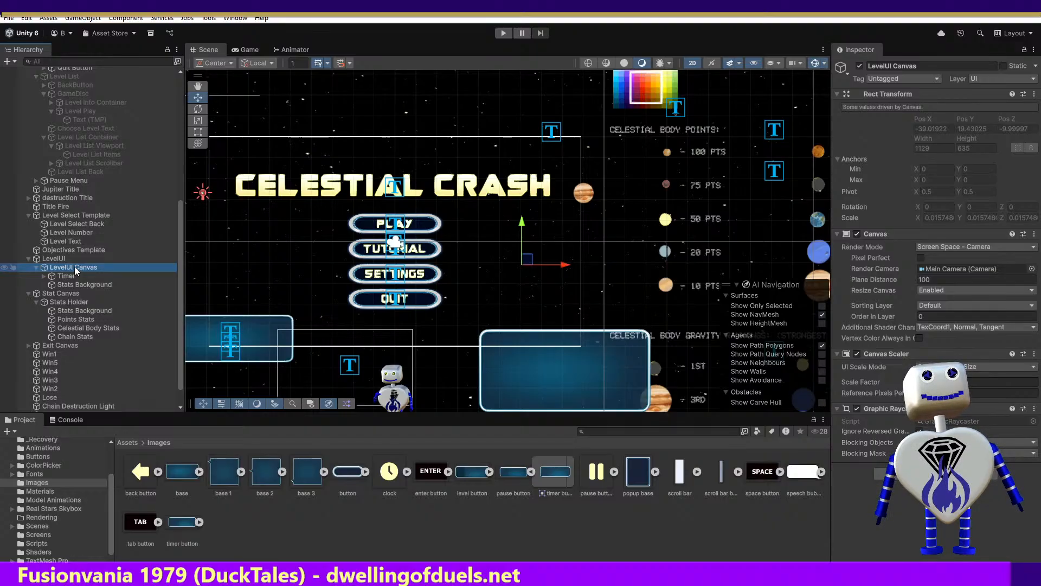
{"action": "left_click", "coordinate": [74, 296]}
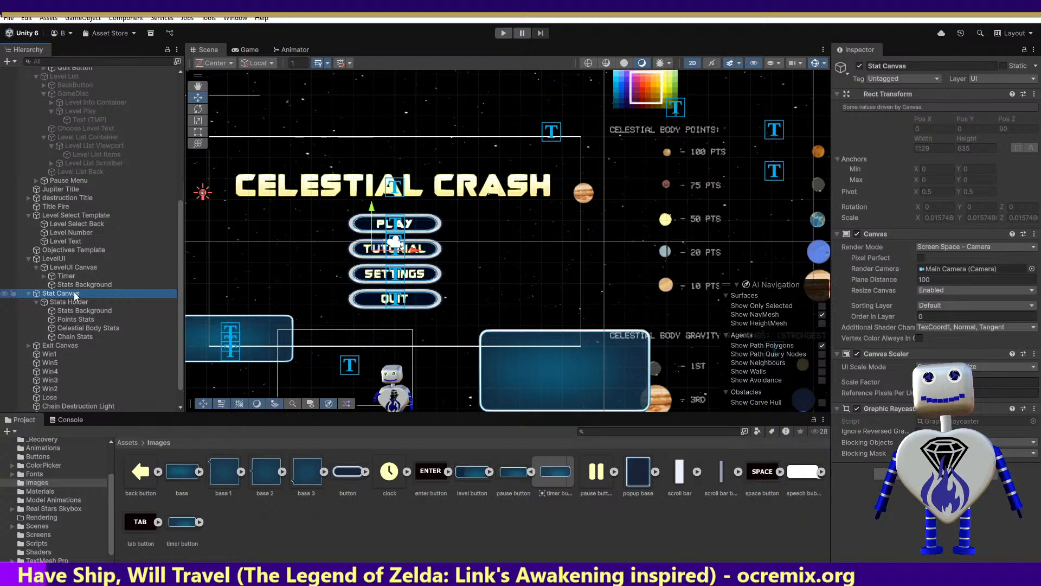
{"action": "left_click", "coordinate": [74, 268]}
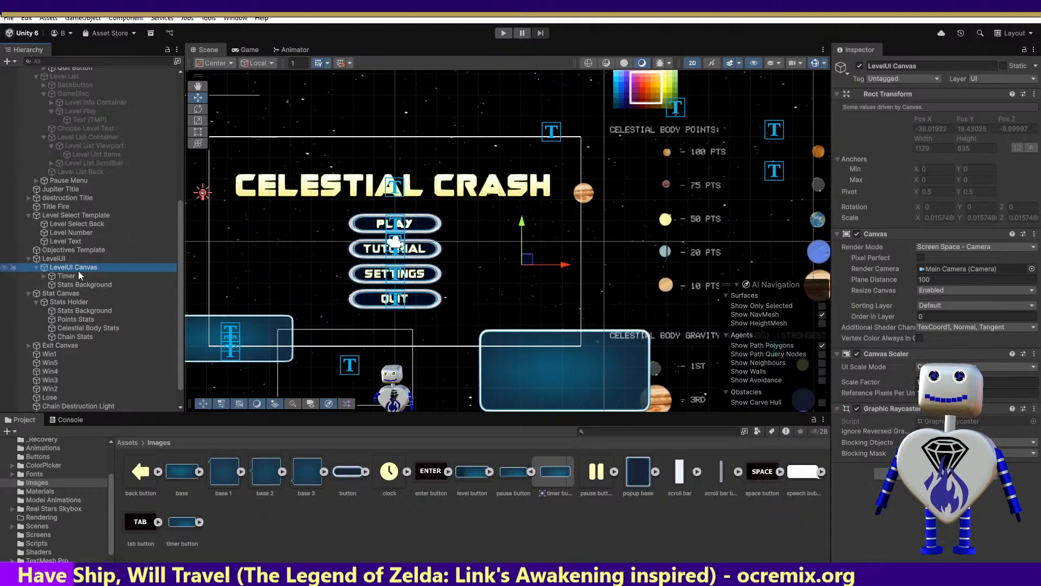
{"action": "left_click", "coordinate": [63, 258]}
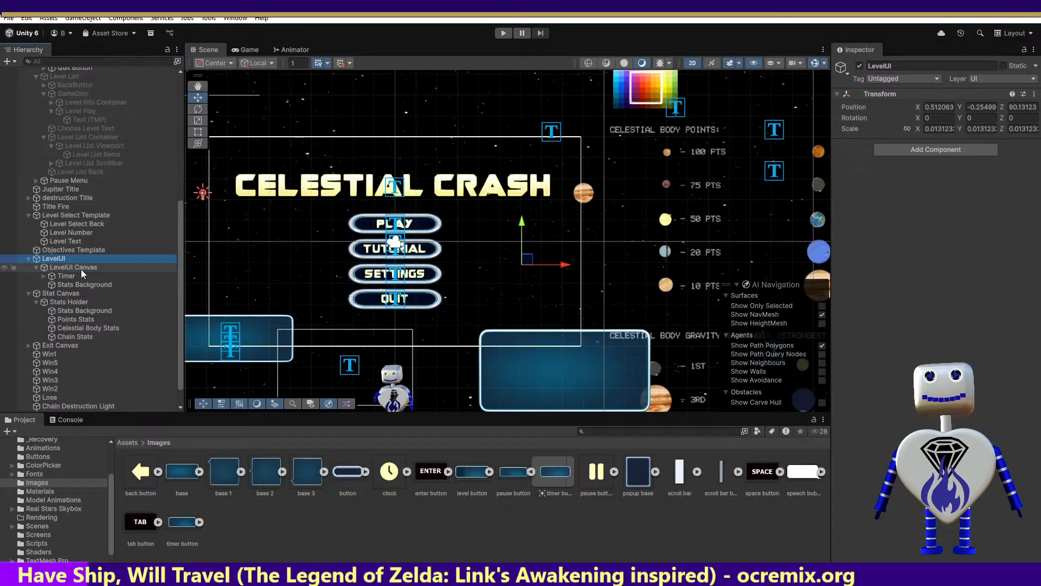
{"action": "left_click", "coordinate": [68, 293]}
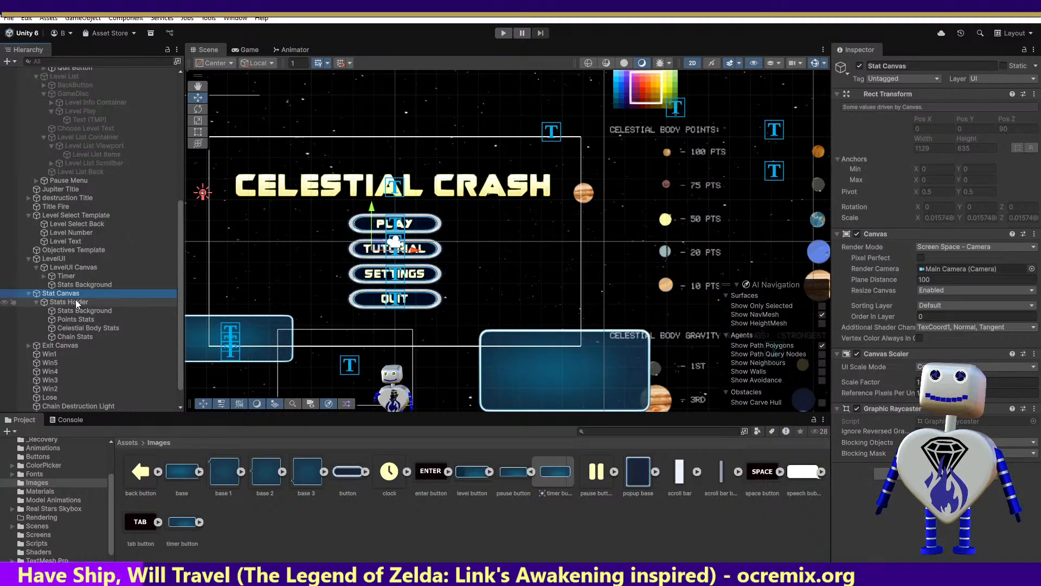
{"action": "left_click", "coordinate": [72, 267]}
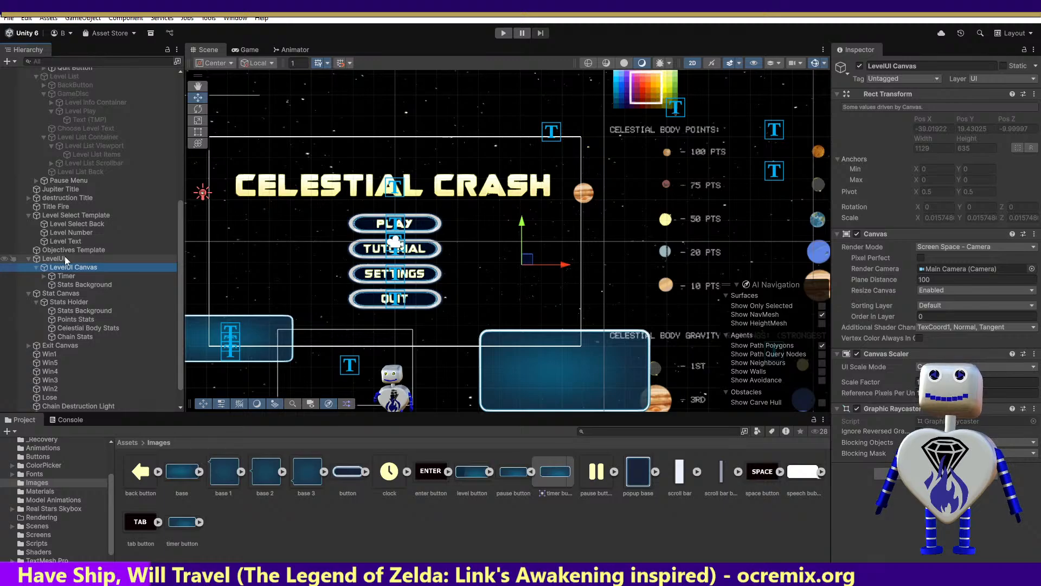
Step: Compare the position and scale values of the LevelUI Canvas's Stats Background with those of the one under Stats Holder
{"action": "left_click", "coordinate": [63, 283]}
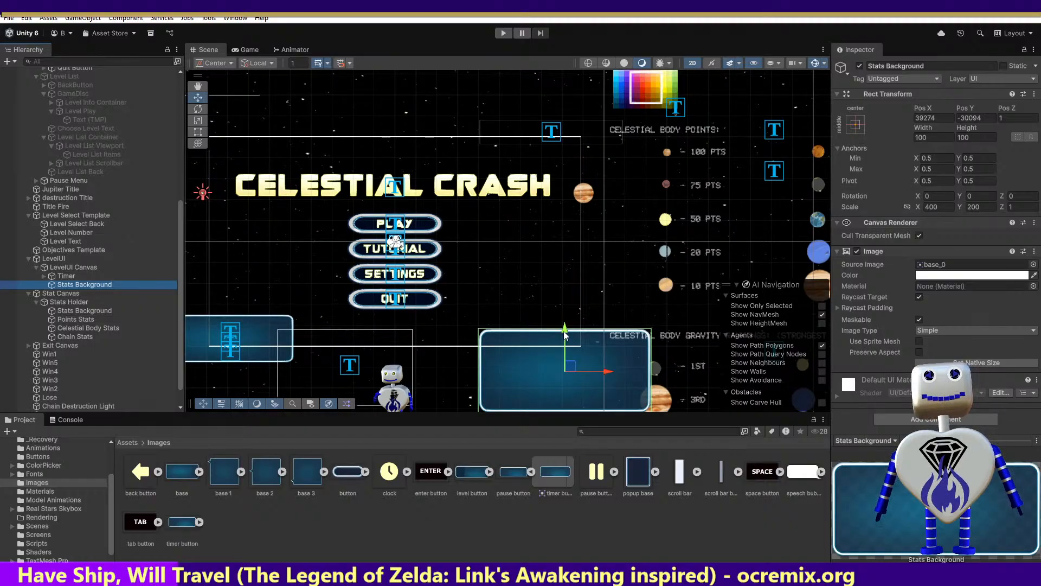
{"action": "left_click", "coordinate": [76, 311]}
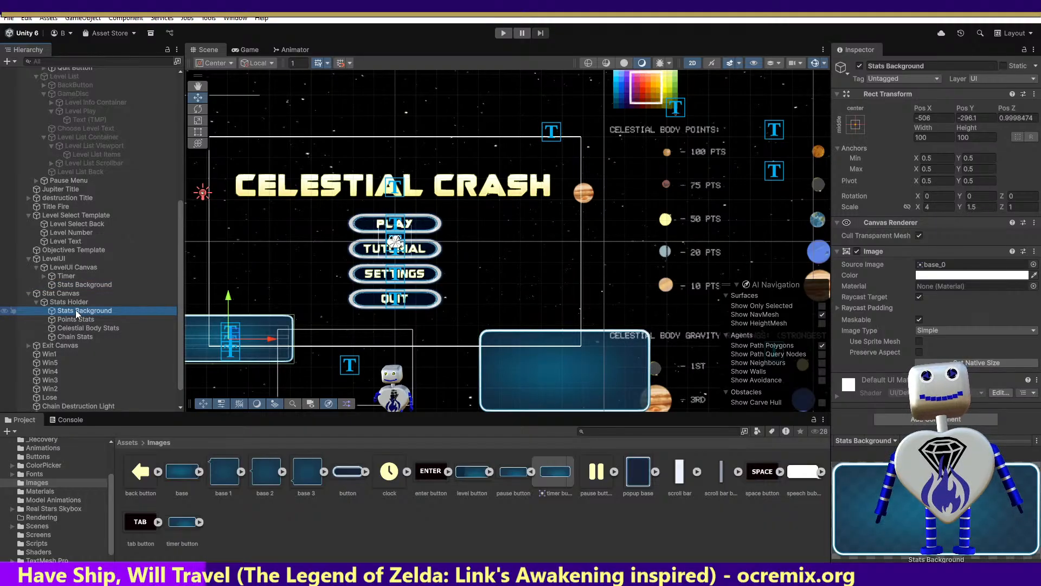
{"action": "left_click", "coordinate": [79, 284]}
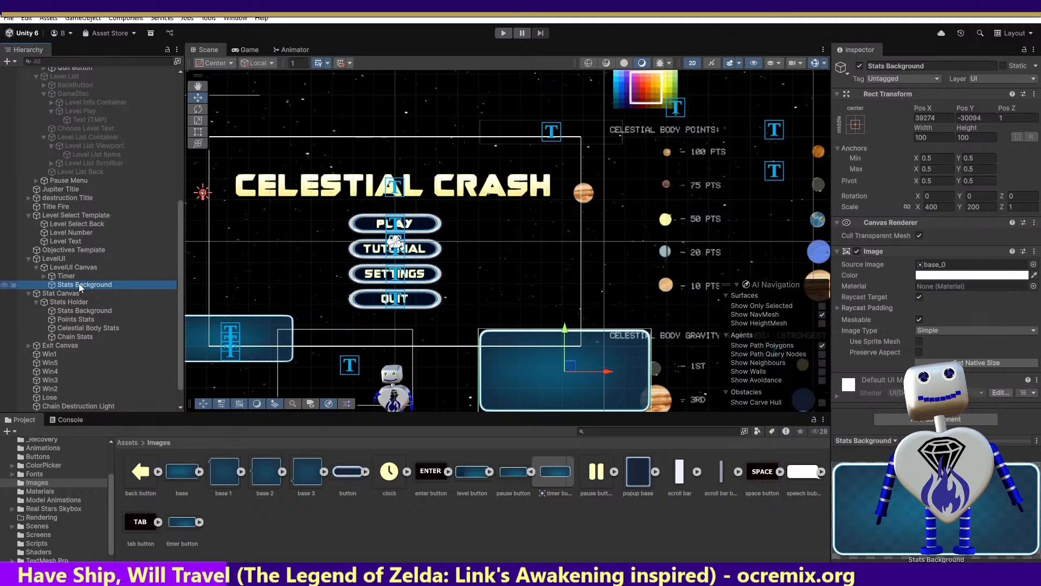
{"action": "left_click", "coordinate": [68, 310]}
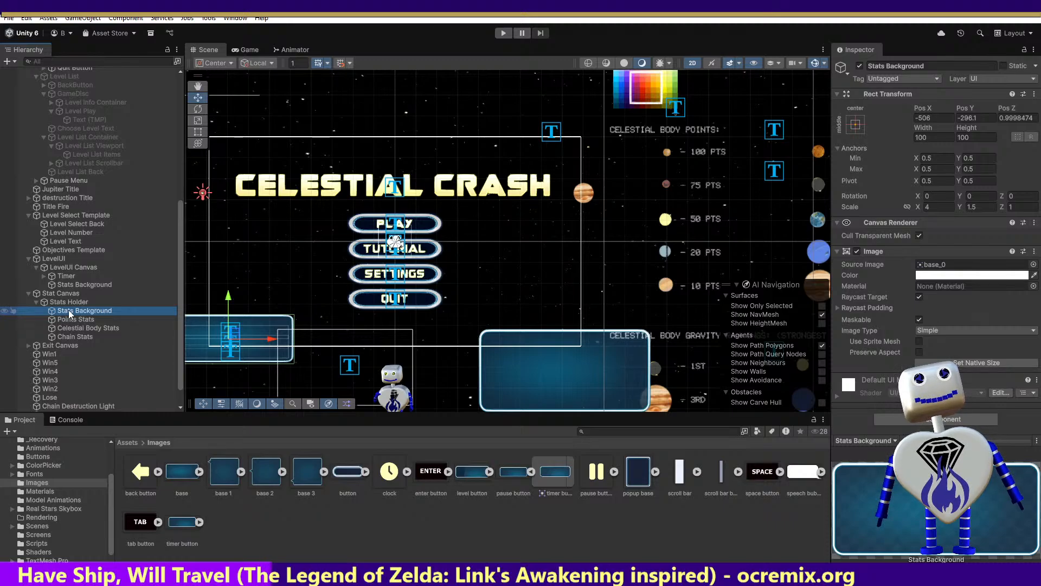
{"action": "left_click", "coordinate": [70, 284]}
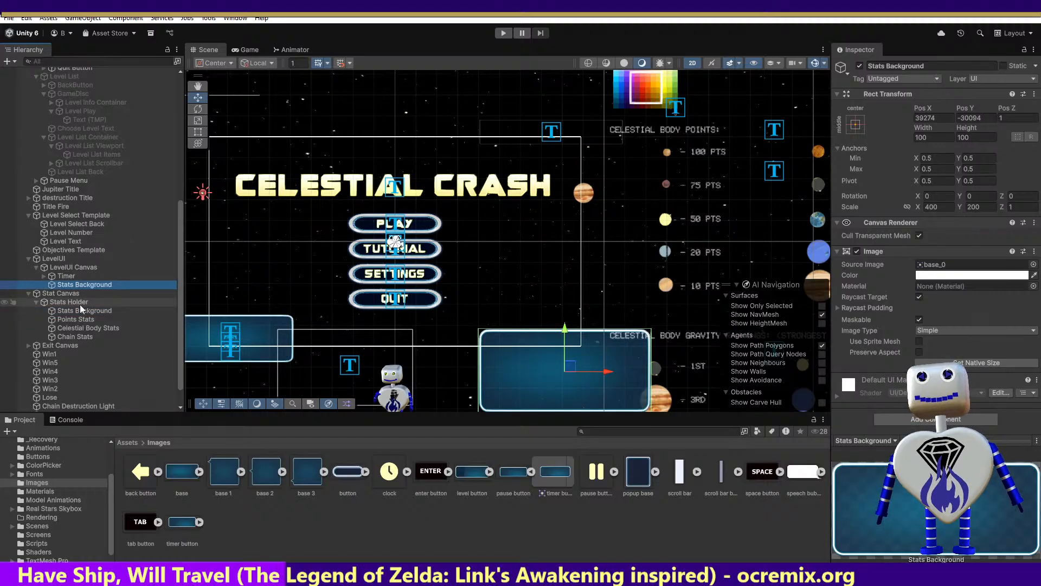
Step: Set the Pos Z of the Stats Background under Stats Holder to 1
{"action": "left_click", "coordinate": [79, 309]}
{"action": "left_click", "coordinate": [1011, 120]}
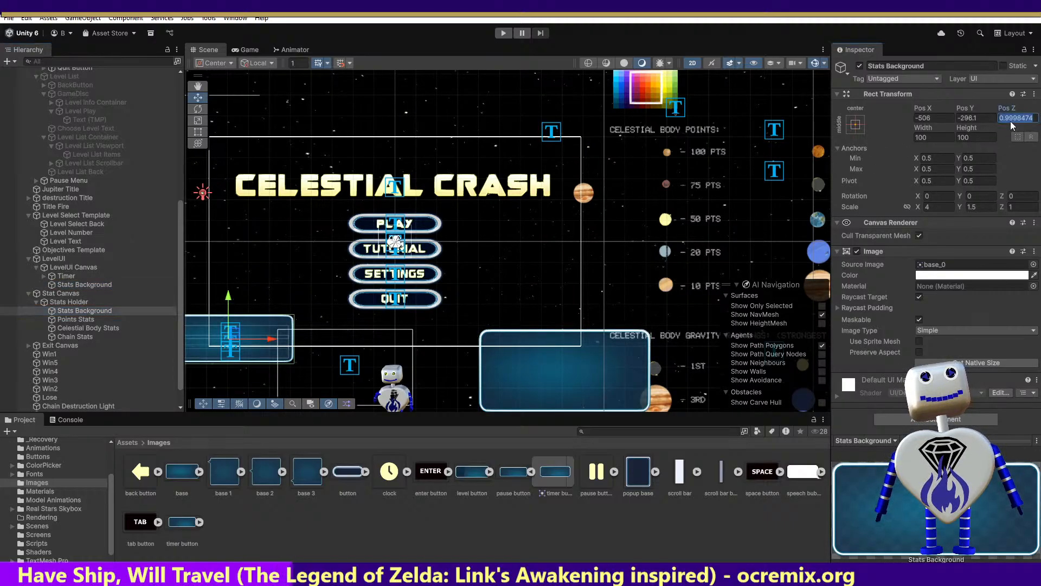
{"action": "type", "text": "1"}
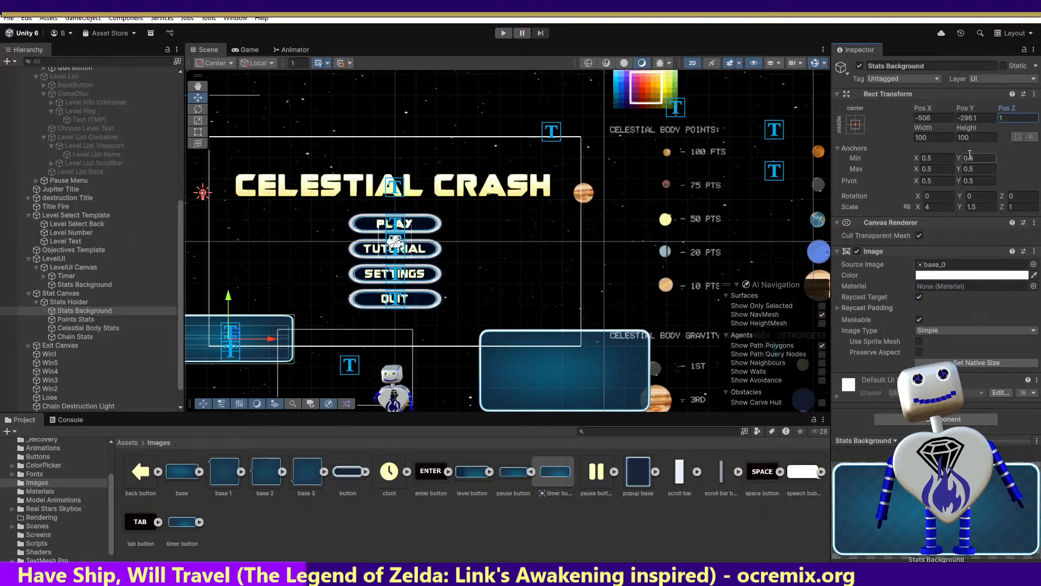
Step: Raise the LevelUI Canvas's Stats Background to a Pos Y of about -27585
{"action": "left_click", "coordinate": [97, 285]}
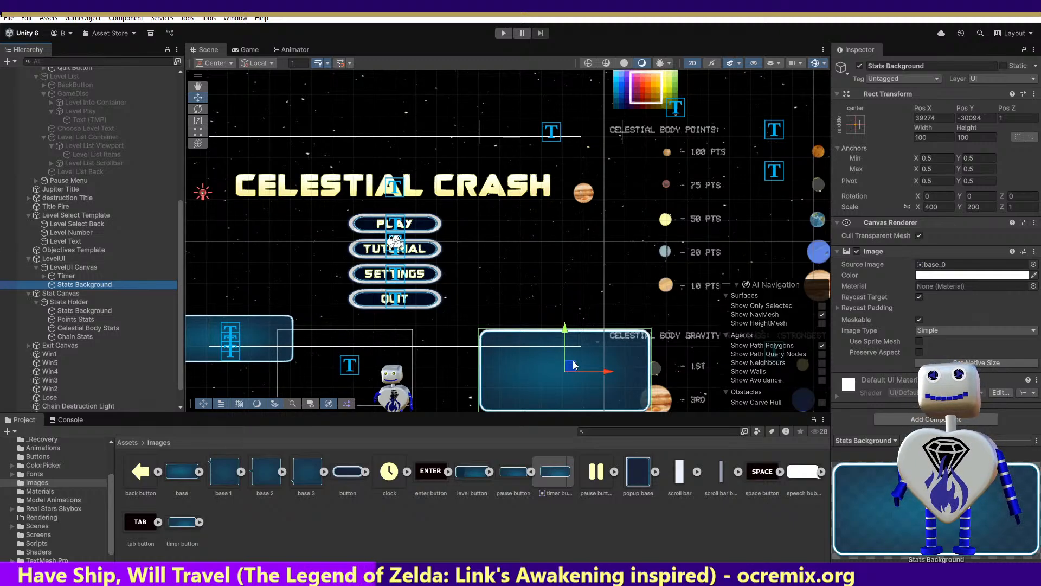
{"action": "left_click", "coordinate": [943, 119]}
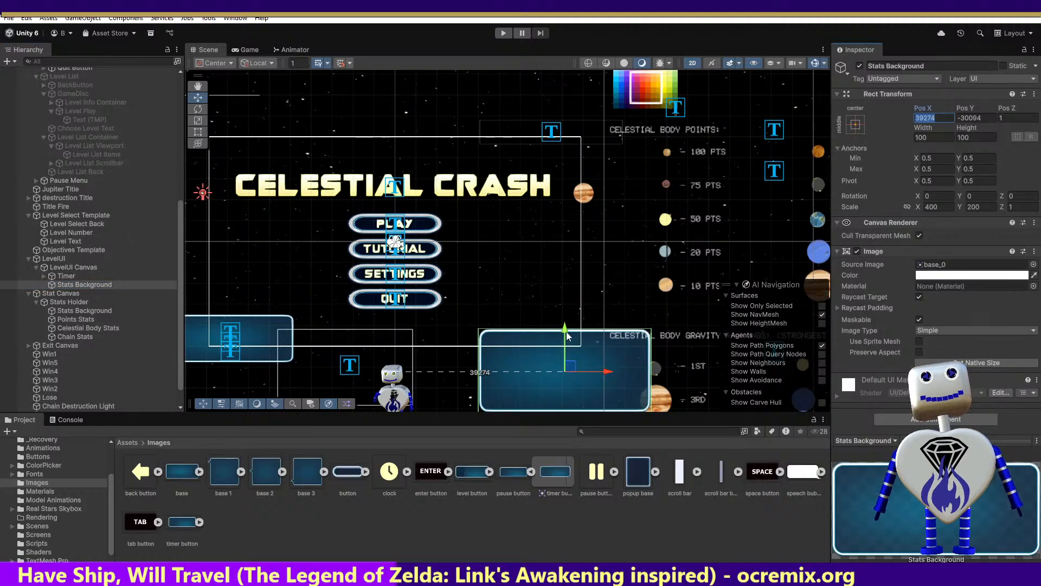
{"action": "left_click_drag", "start_coordinate": [564, 332], "coordinate": [565, 321]}
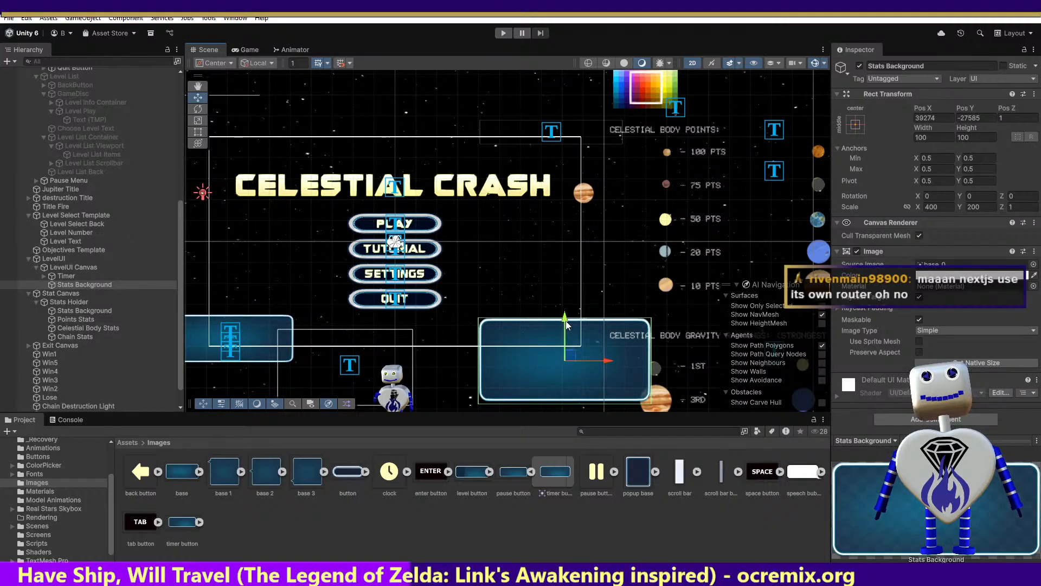
{"action": "left_click", "coordinate": [604, 357]}
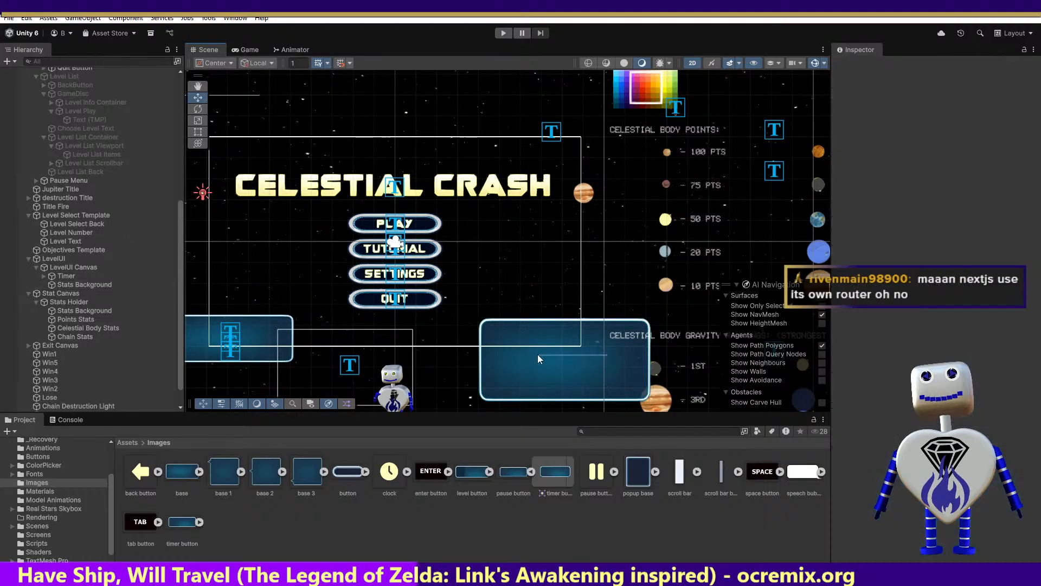
Step: Align the LevelUI Canvas's Stats Background with the top of the Stats Holder panel at Pos Y about -26707, and set its Pos X to 39274
{"action": "left_click", "coordinate": [92, 311]}
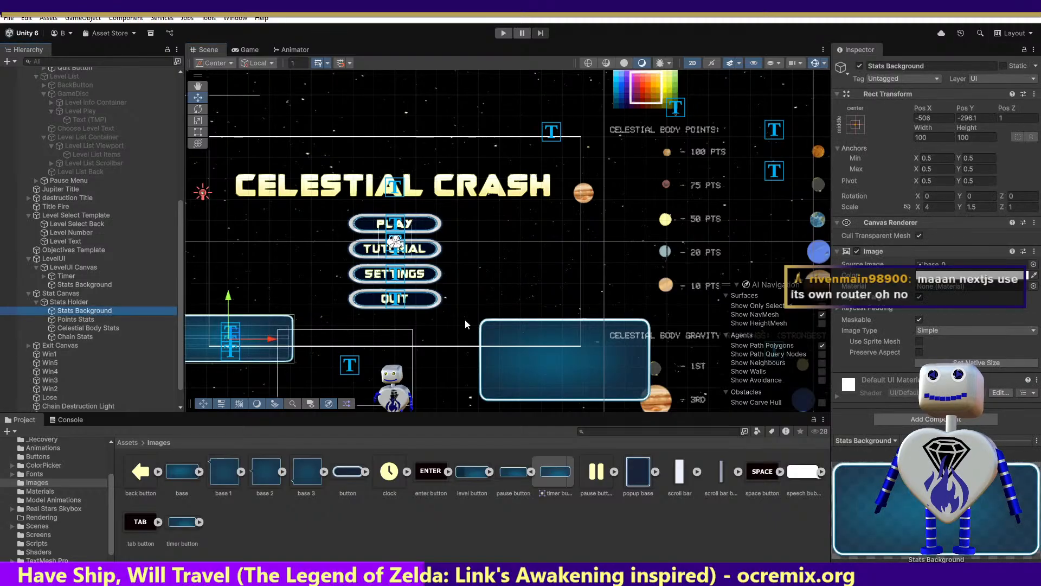
{"action": "left_click", "coordinate": [76, 284]}
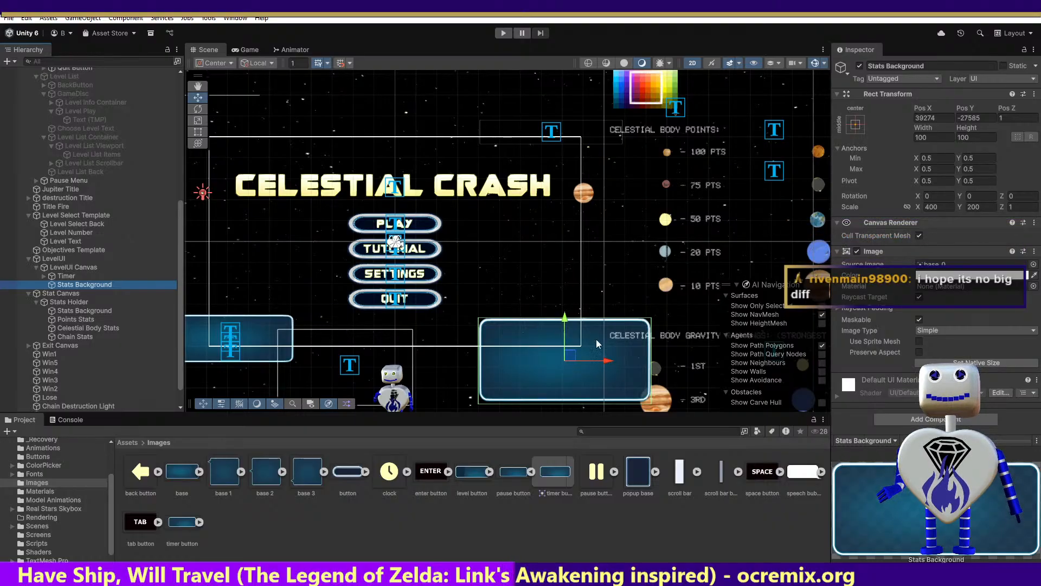
{"action": "left_click_drag", "start_coordinate": [608, 361], "coordinate": [422, 361]}
{"action": "left_click_drag", "start_coordinate": [382, 323], "coordinate": [380, 316]}
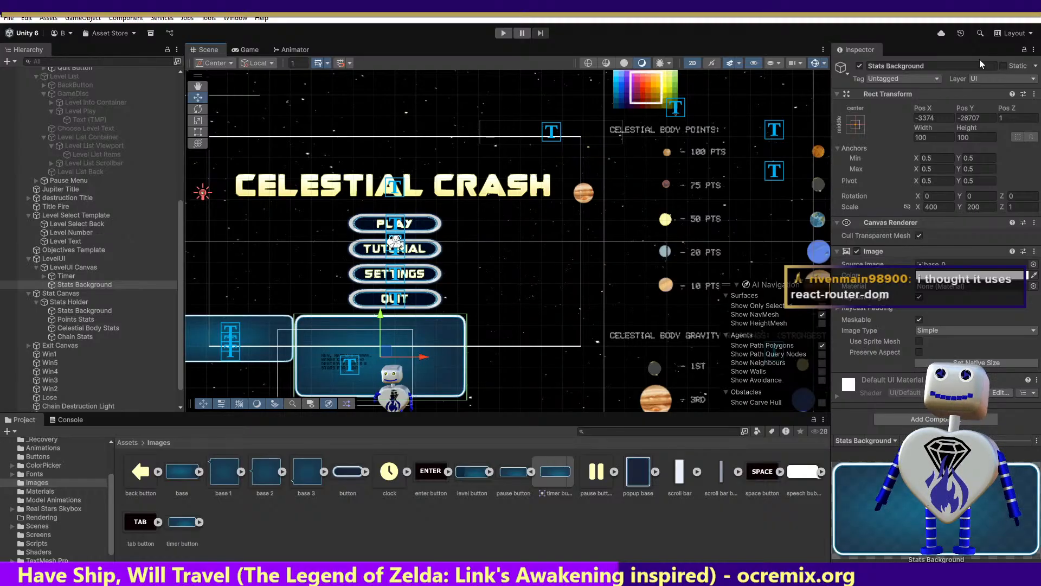
{"action": "left_click", "coordinate": [939, 118]}
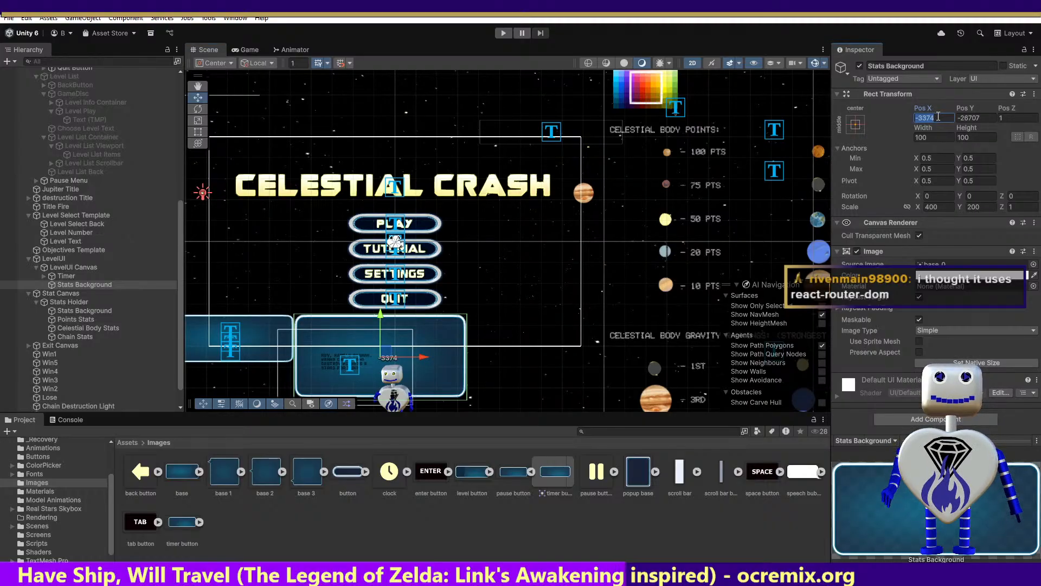
{"action": "type", "text": "39274"}
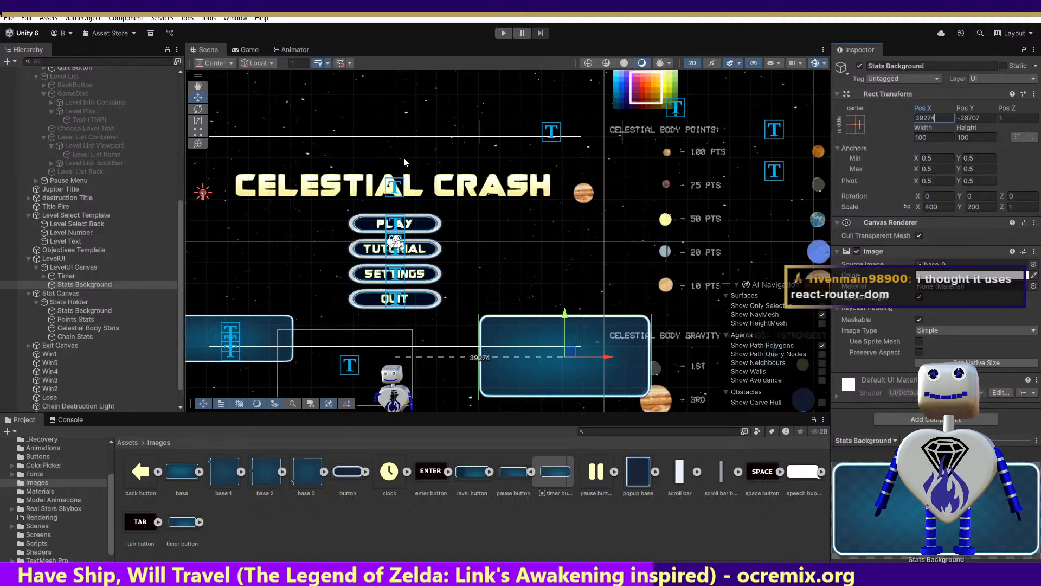
Step: Run the game and start the level with the objective of destroying a minimum of 1 chain to check the background's placement
{"action": "left_click", "coordinate": [502, 33]}
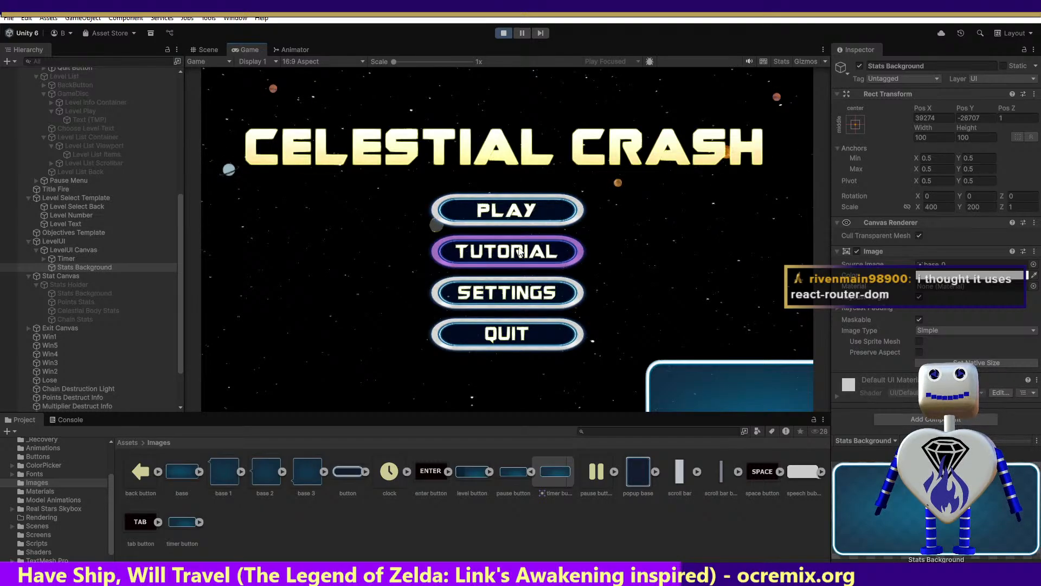
{"action": "left_click", "coordinate": [512, 206]}
{"action": "left_click", "coordinate": [524, 211]}
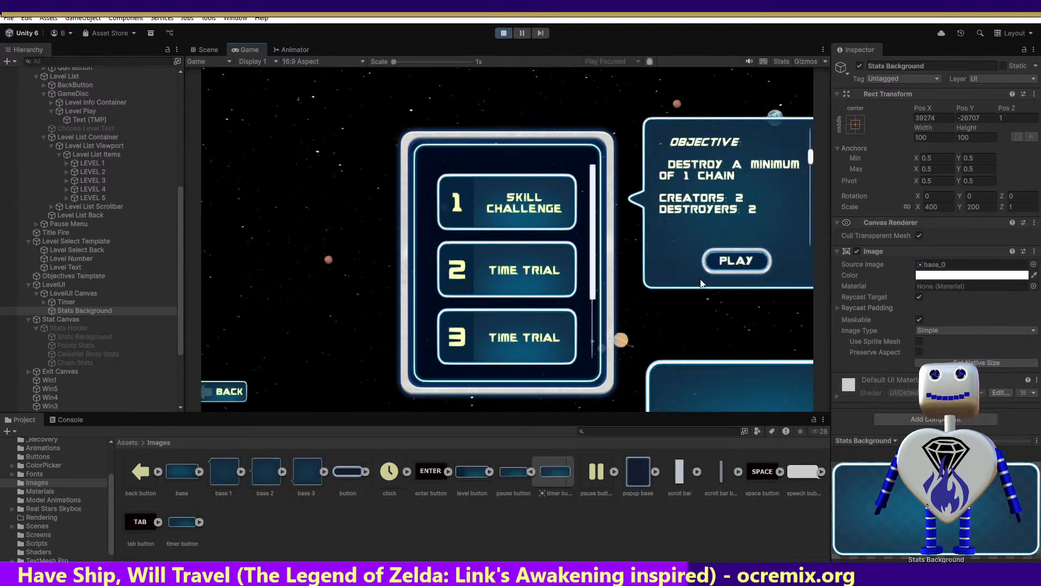
{"action": "left_click", "coordinate": [724, 262]}
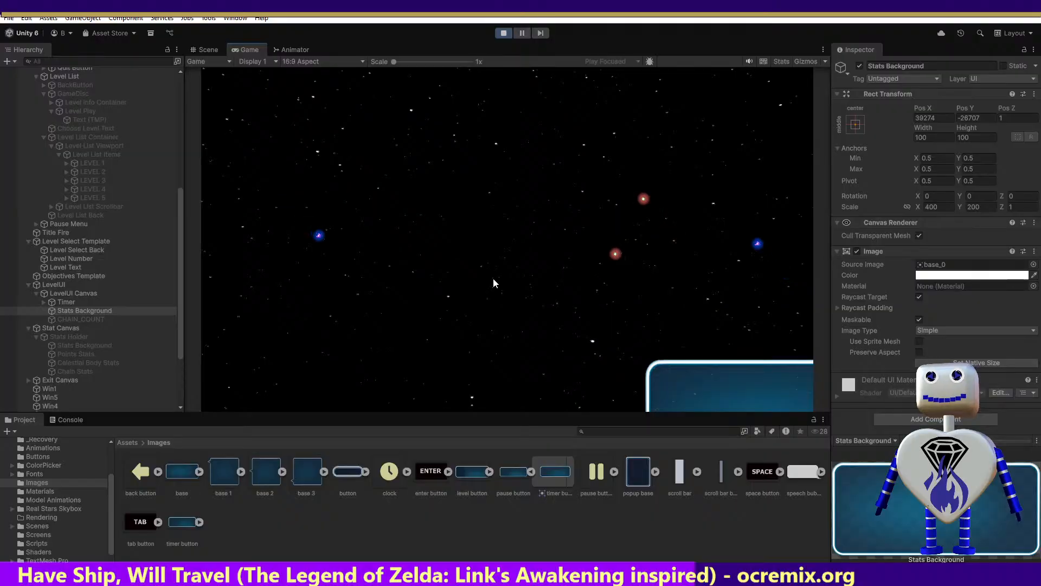